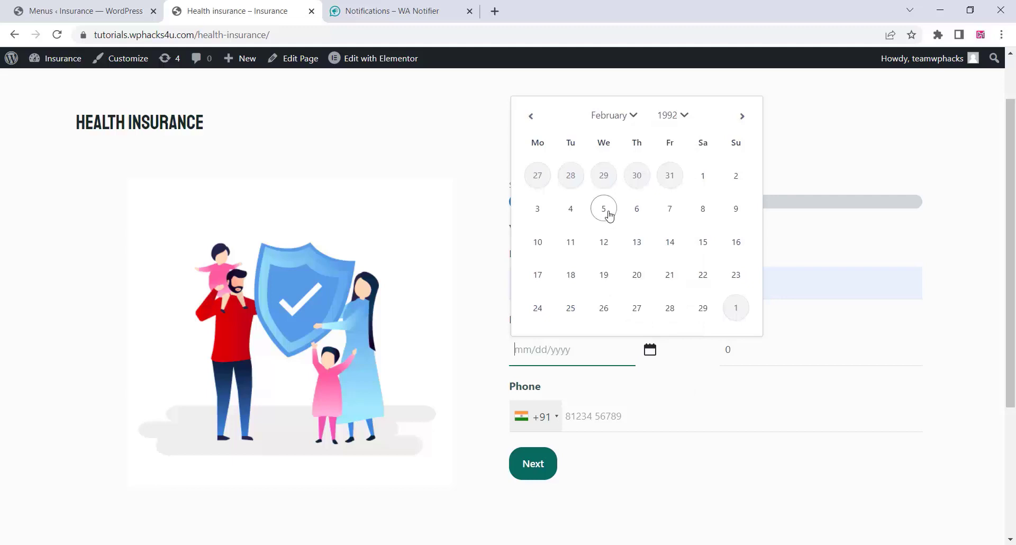
# Set date of birth to 5 Feb 1992 and enter address and city 'newyork' with ZIP 123456.
pyautogui.click(604, 210)
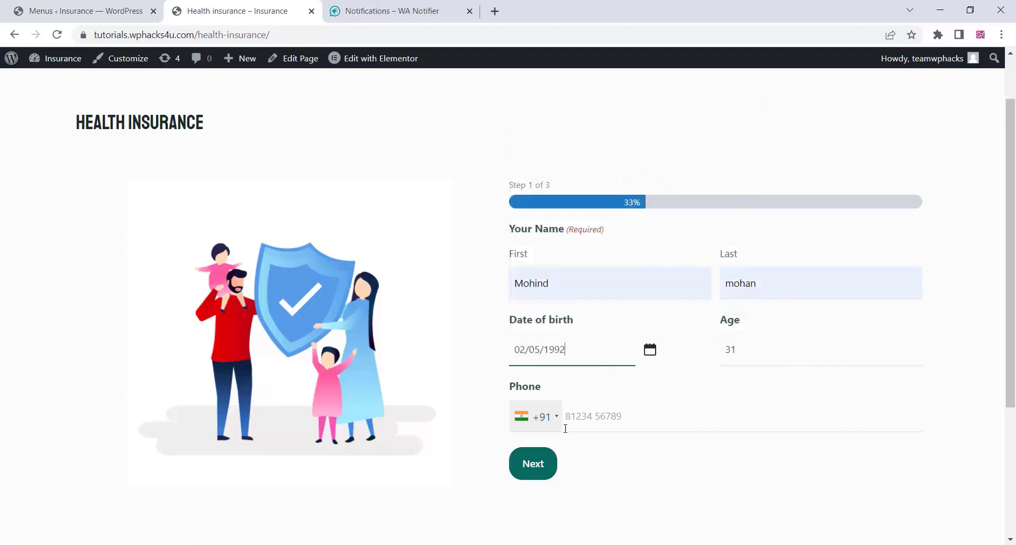
pyautogui.click(597, 423)
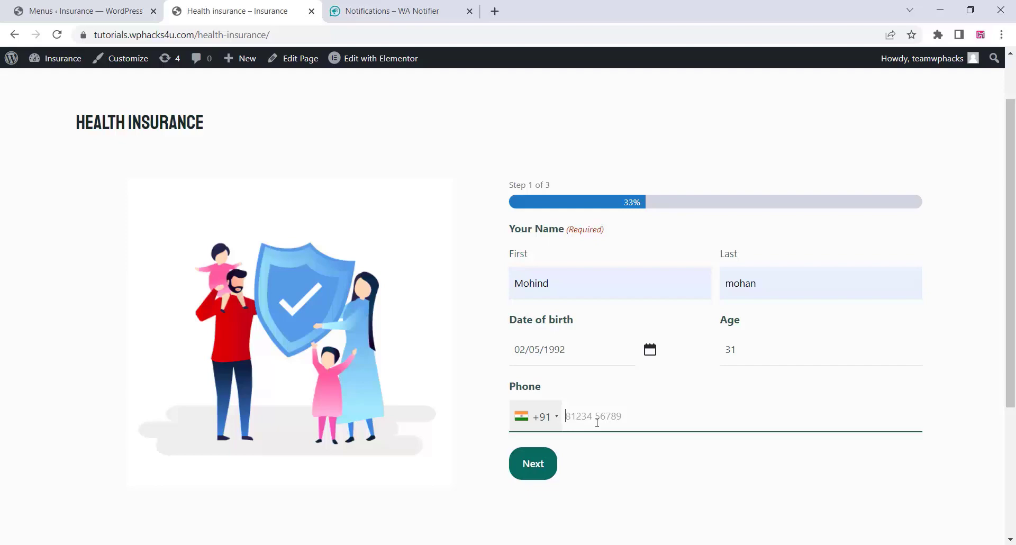
pyautogui.write('newyork')
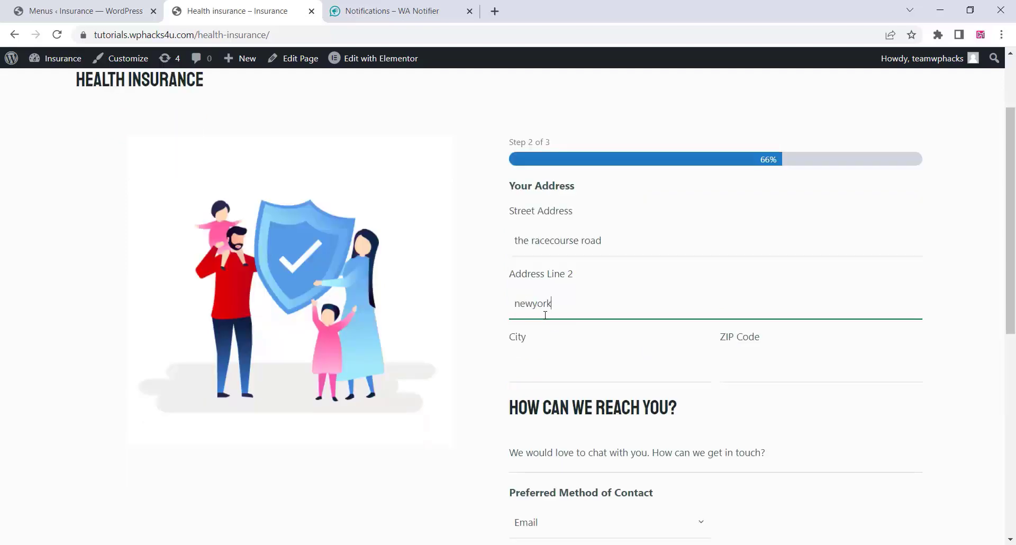
pyautogui.click(545, 365)
pyautogui.write('new')
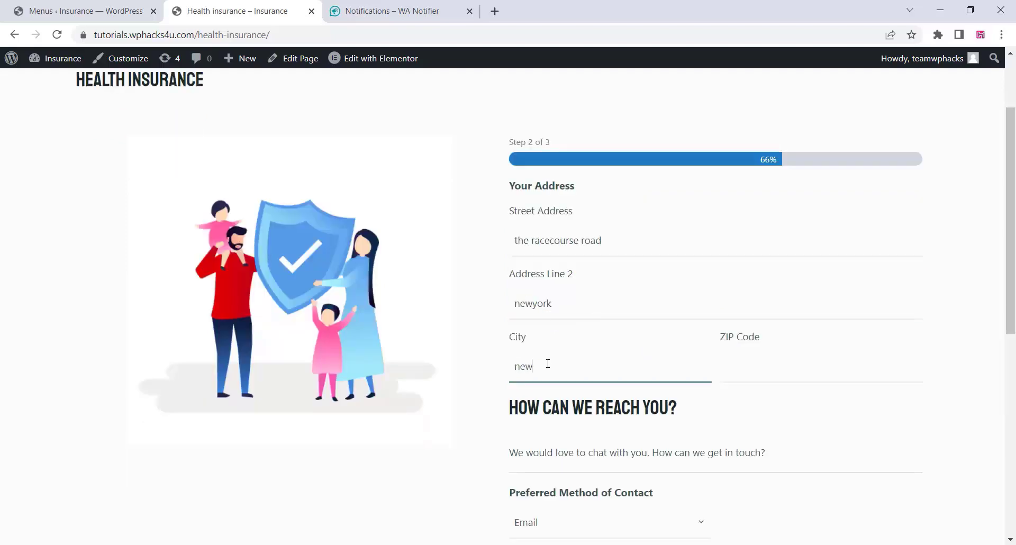
pyautogui.write('york')
pyautogui.press('Tab')
pyautogui.write('123456')
pyautogui.scroll(-3, 538, 334)
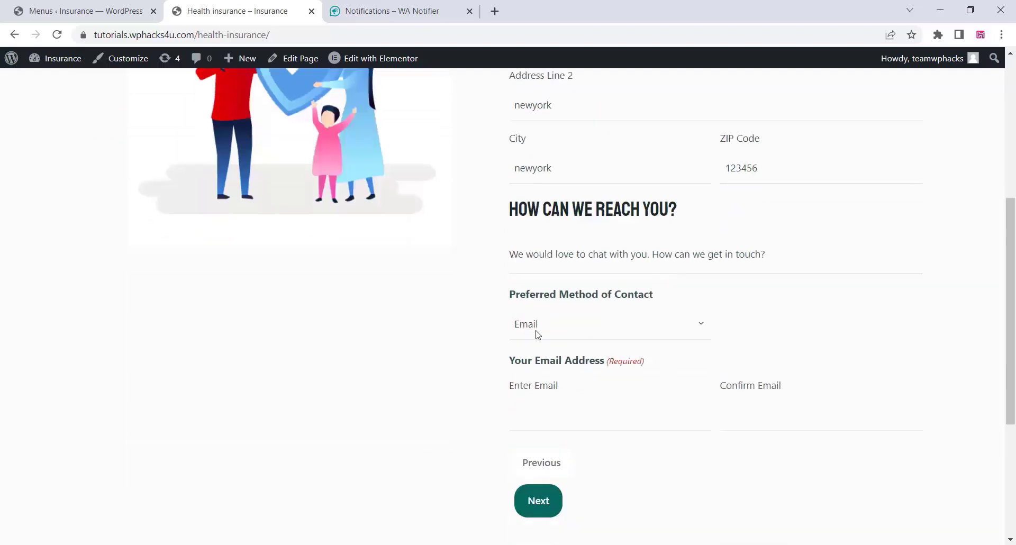
# Enter a test email address, paste it into Confirm Email, and advance to step 3.
pyautogui.click(549, 399)
pyautogui.hotkey('ctrl', 'a')
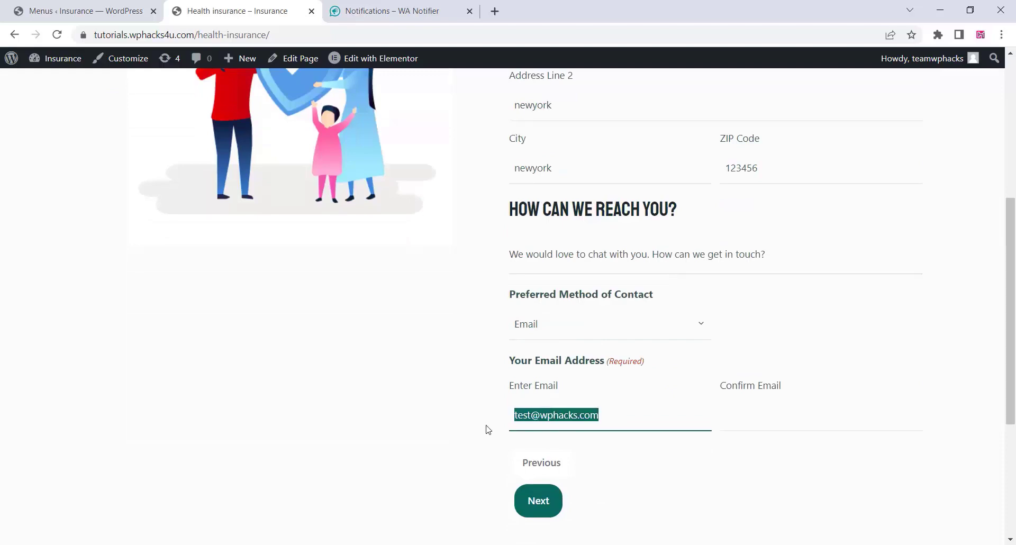
pyautogui.rightClick(723, 424)
pyautogui.click(771, 281)
pyautogui.click(538, 500)
# Enter the comment 'aaaaaa' and submit the Health Insurance form.
pyautogui.click(580, 318)
pyautogui.write('aaaaaa')
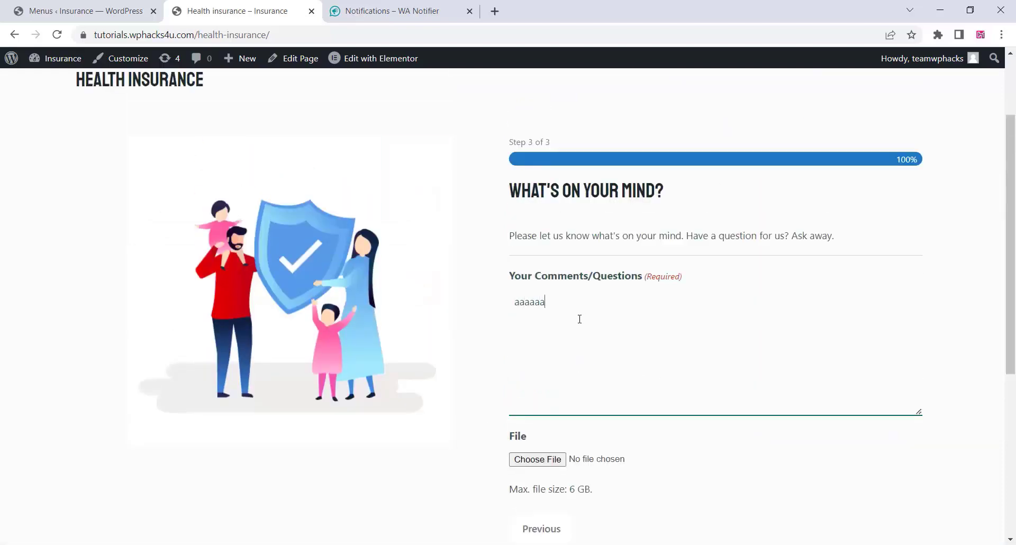
pyautogui.scroll(-3, 556, 381)
pyautogui.click(547, 371)
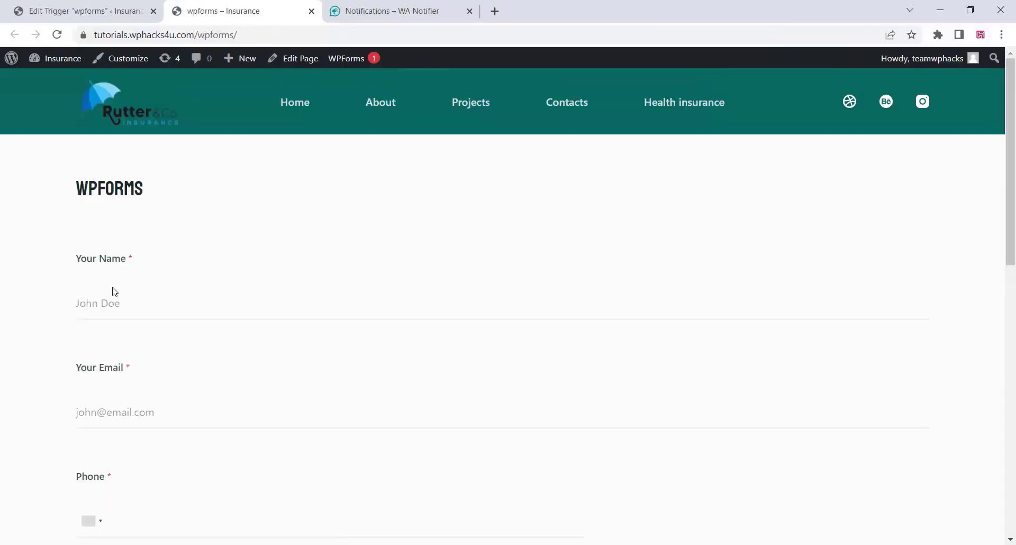
# Fill in the Your Name and Your Email fields with test contact details.
pyautogui.click(111, 305)
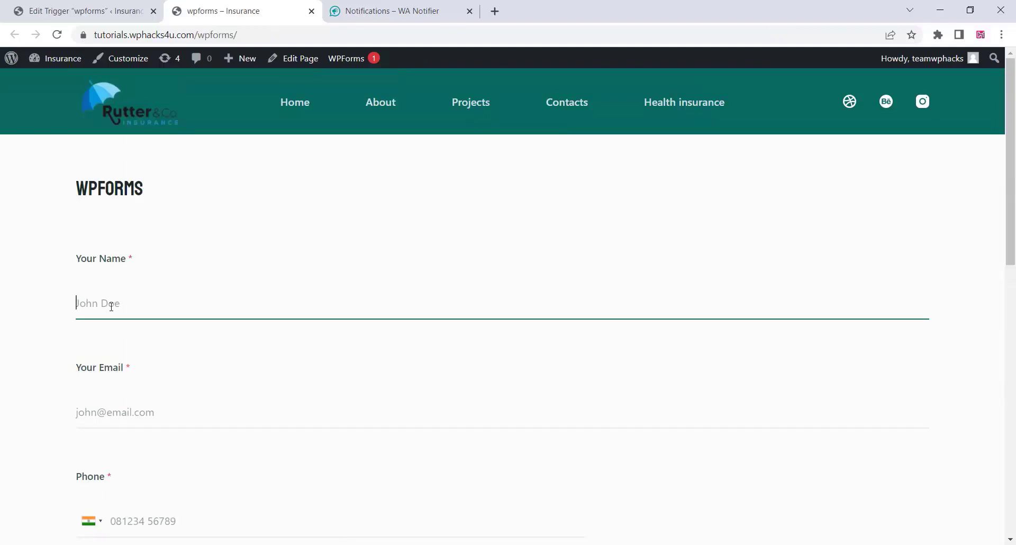
pyautogui.scroll(-2, 151, 316)
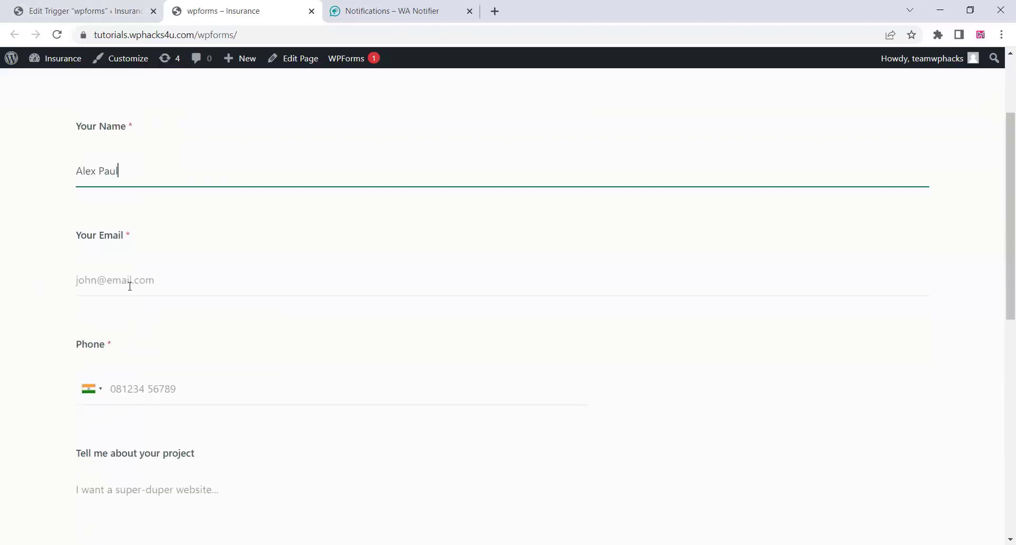
pyautogui.click(108, 291)
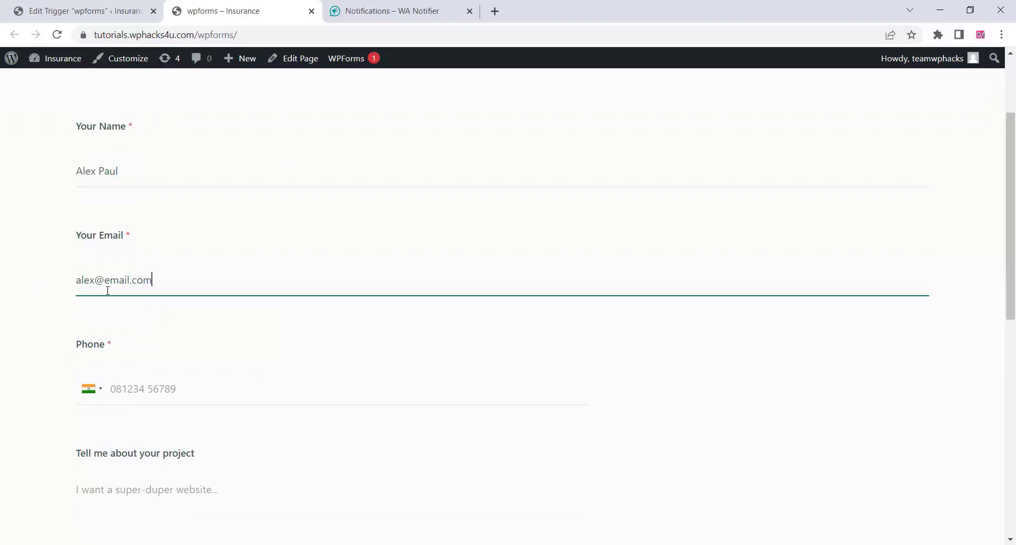
pyautogui.click(147, 390)
# Describe the project as 'i want a e-commerce website', choose the 5-10k budget, and submit.
pyautogui.scroll(-2, 35, 394)
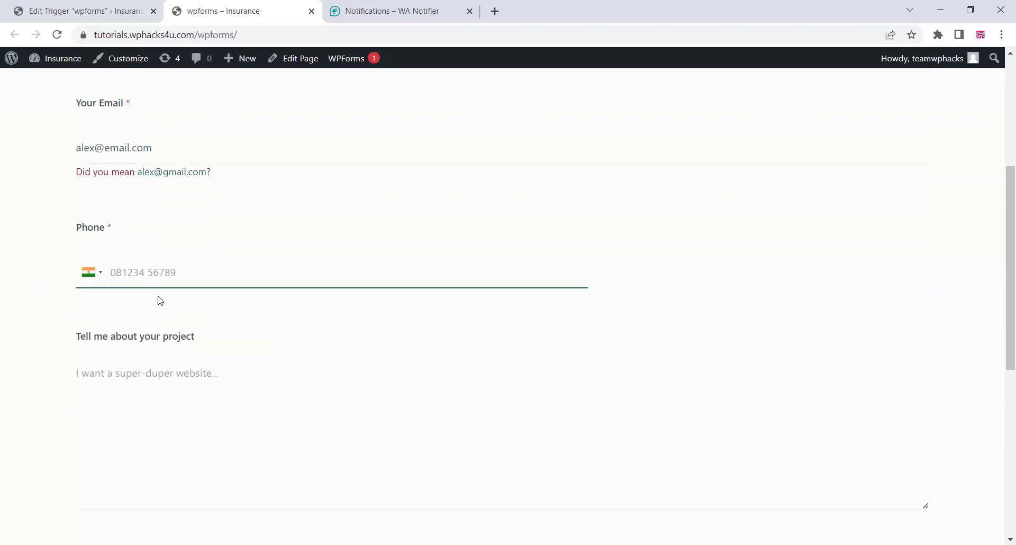
pyautogui.scroll(-2, 158, 298)
pyautogui.click(134, 249)
pyautogui.write('i want a')
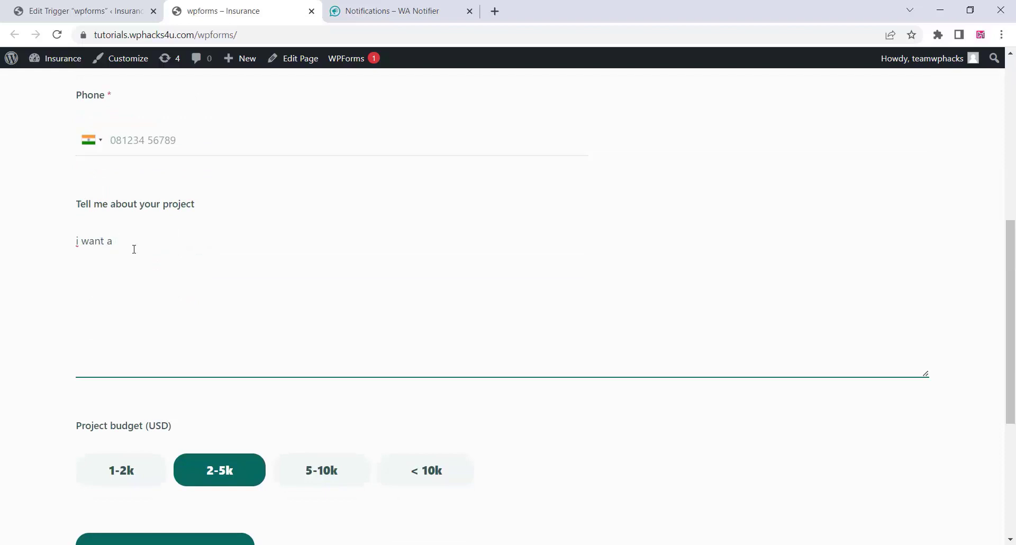
pyautogui.write(' e-commerce website')
pyautogui.click(321, 470)
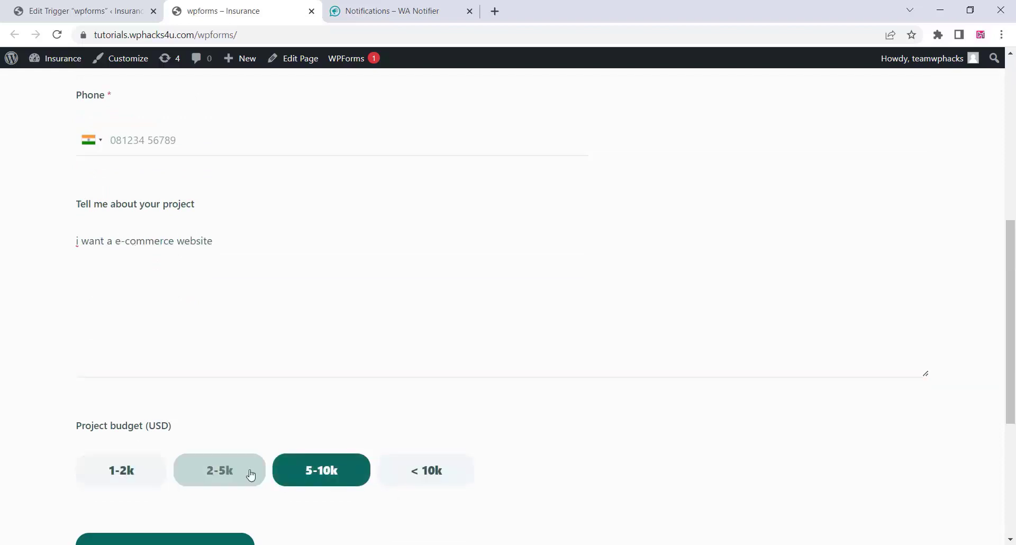
pyautogui.scroll(-4, 29, 380)
pyautogui.click(153, 355)
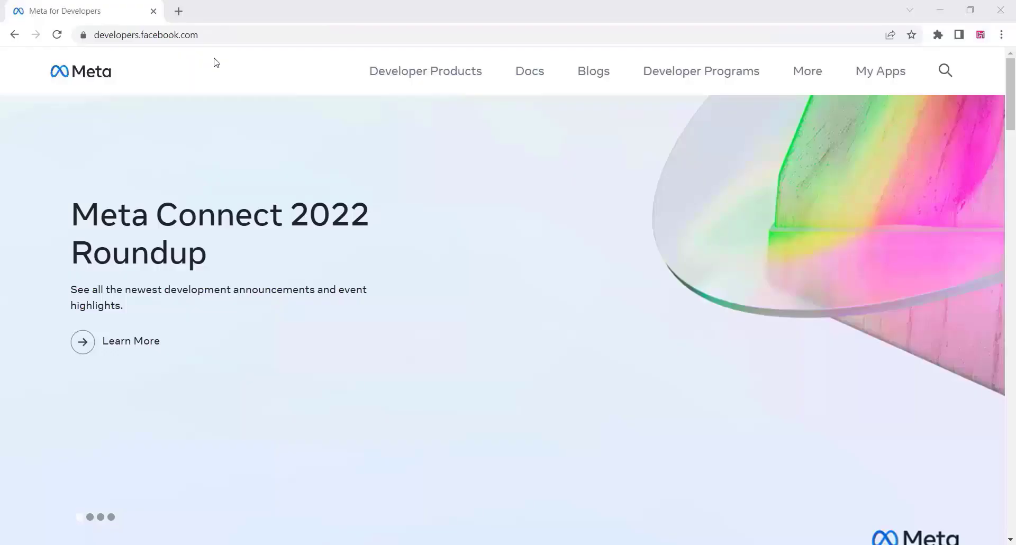
# From My Apps, create a Business-type app named Wphacks4u.
pyautogui.click(881, 77)
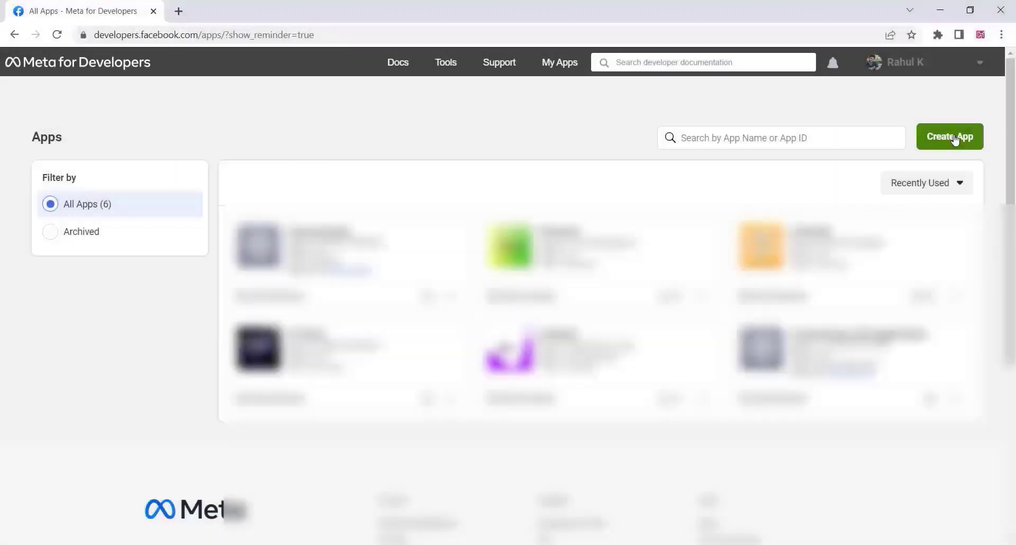
pyautogui.click(956, 138)
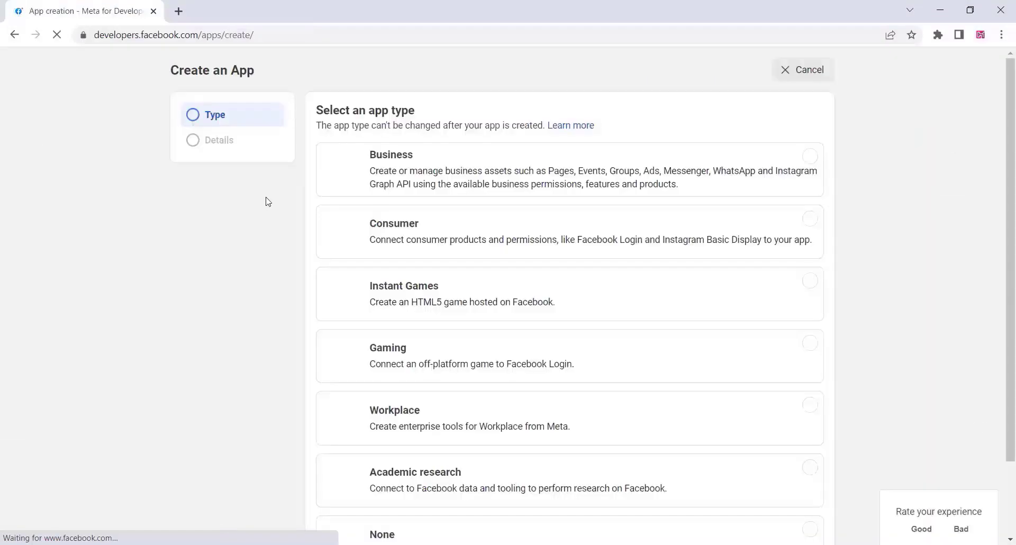
pyautogui.click(560, 200)
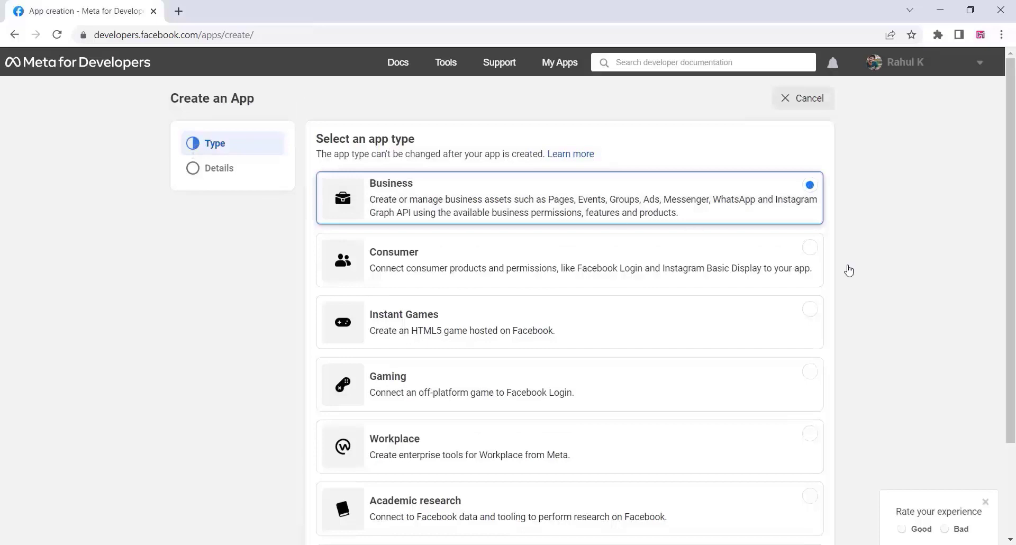
pyautogui.scroll(-3, 908, 289)
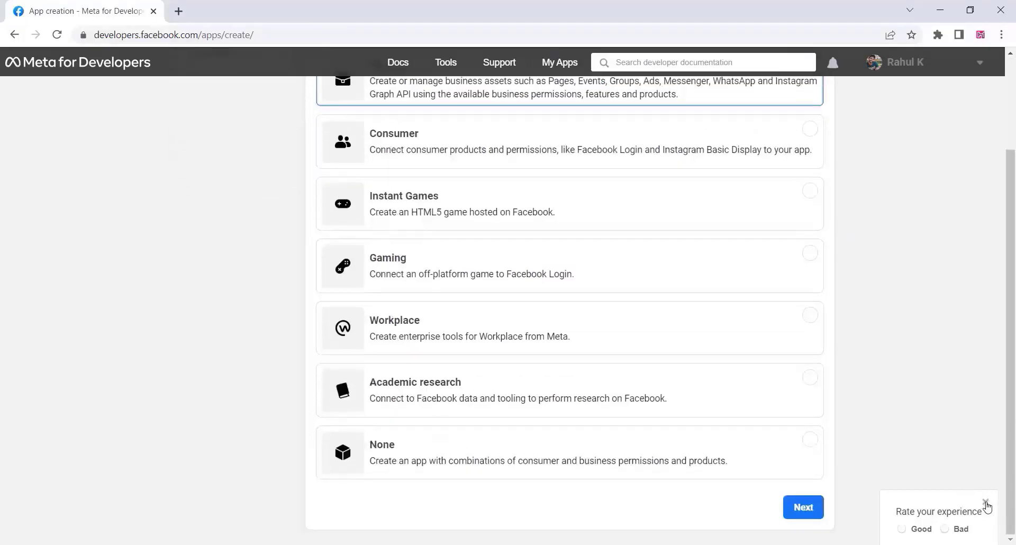
pyautogui.scroll(3, 454, 271)
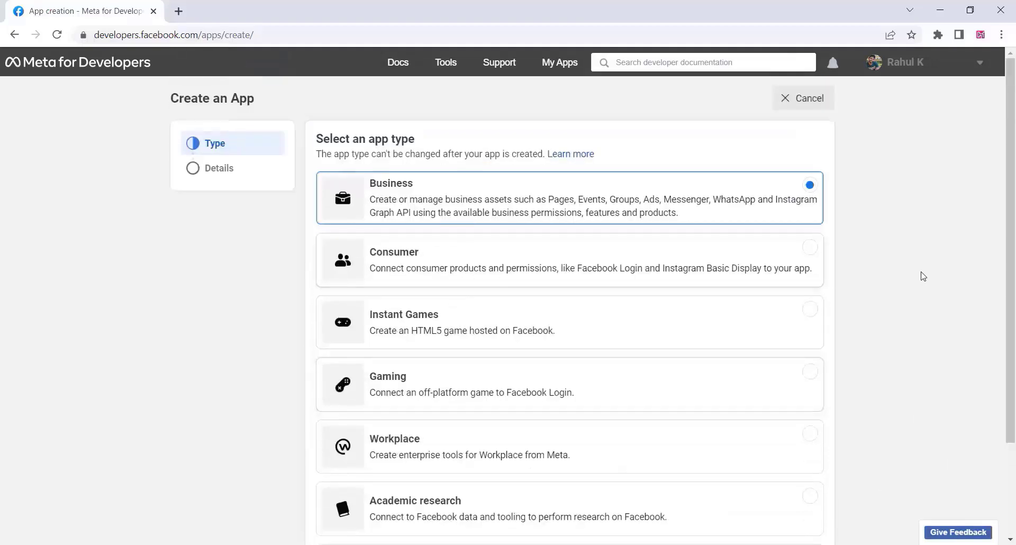
pyautogui.scroll(-3, 921, 274)
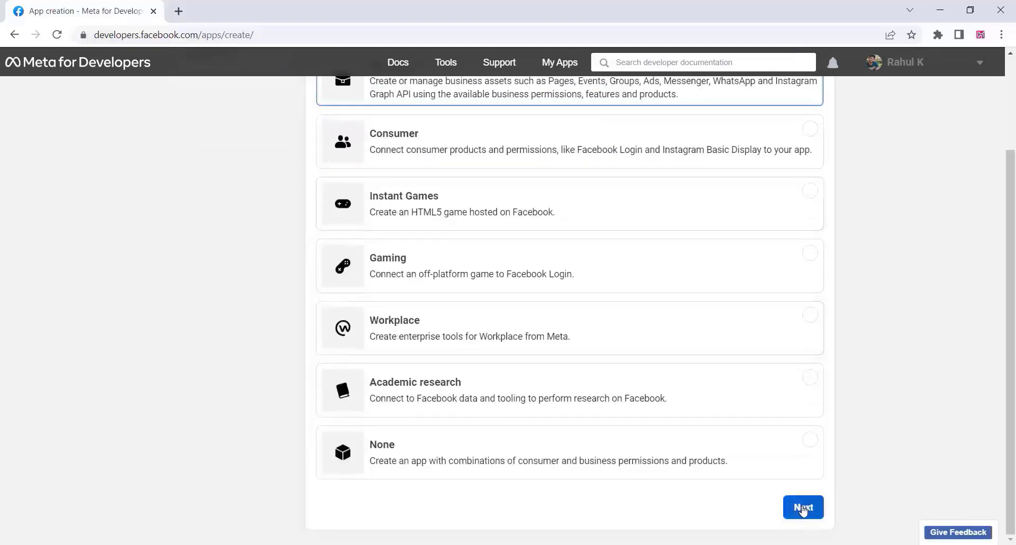
pyautogui.click(803, 508)
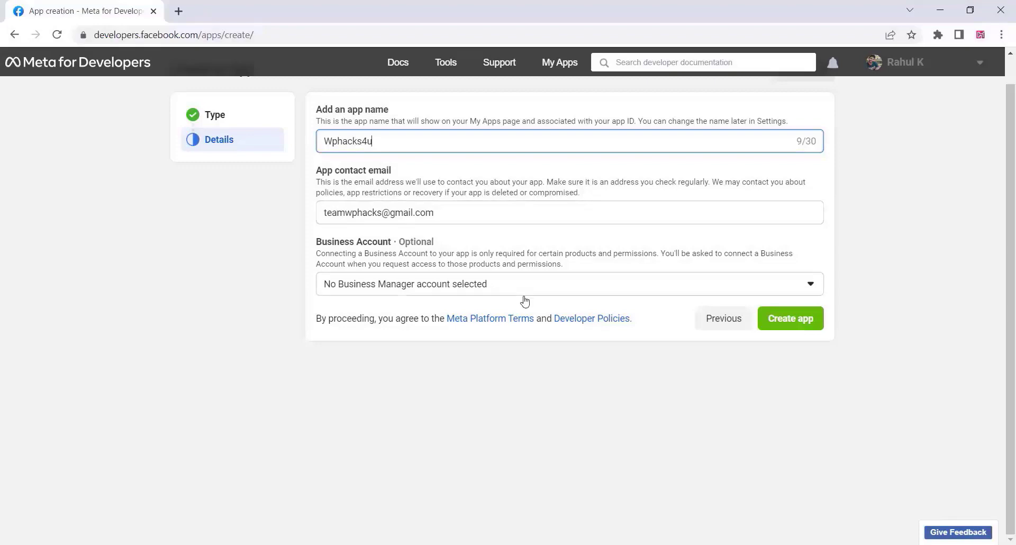
pyautogui.click(784, 320)
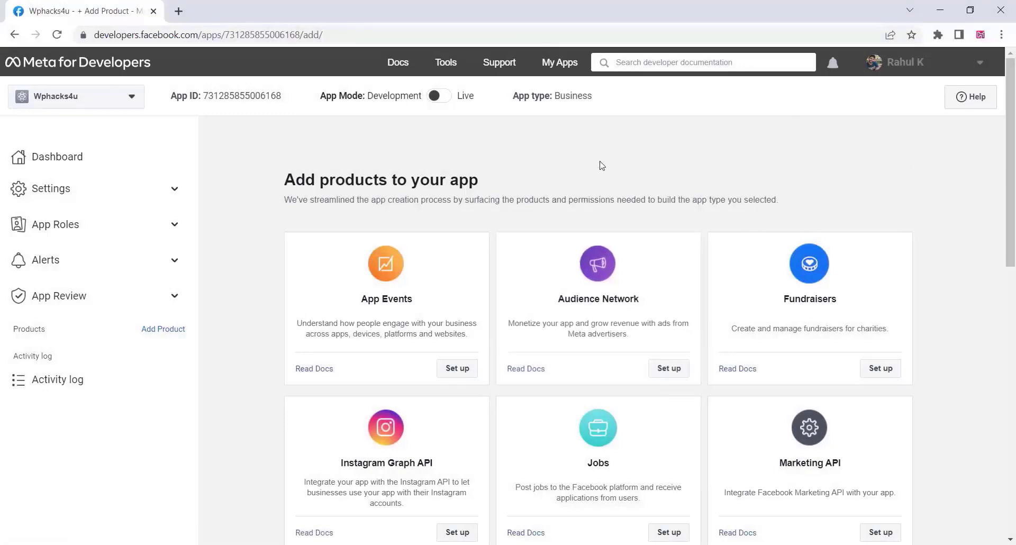
# Set up WhatsApp on the Wphacks4u app and continue with creating a business account.
pyautogui.scroll(-5, 601, 169)
pyautogui.scroll(-5, 656, 303)
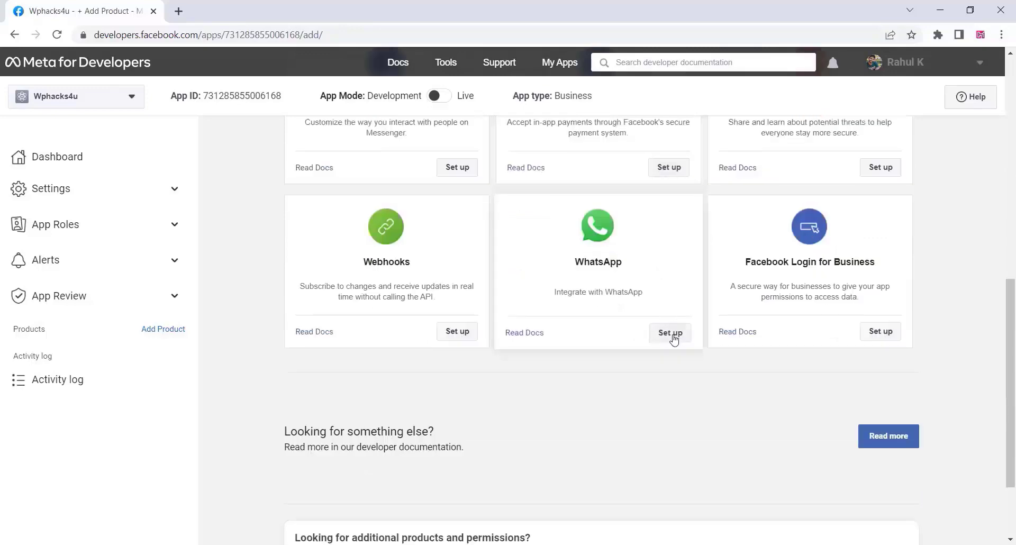
pyautogui.click(672, 334)
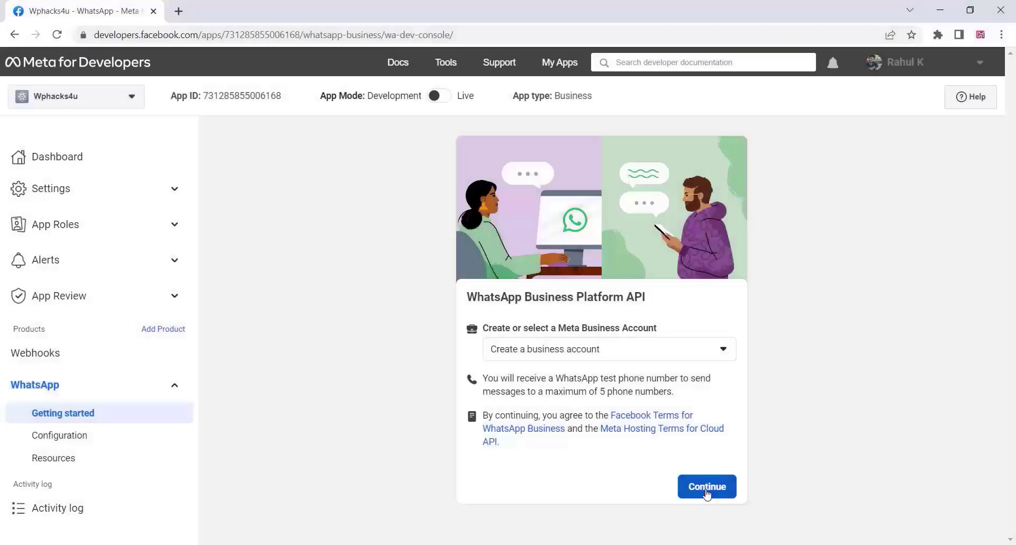
pyautogui.click(707, 487)
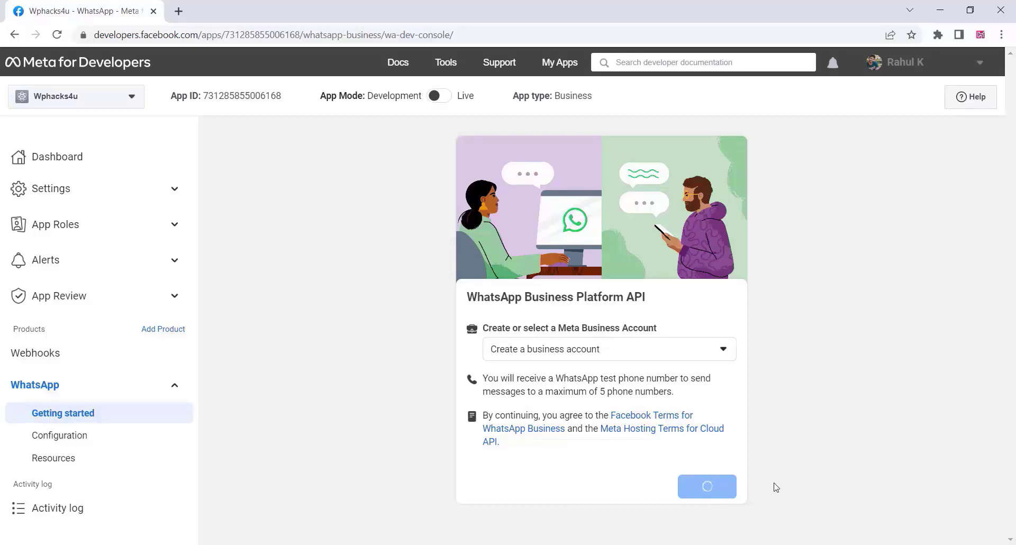
# Add an IN +91 recipient phone number and send it the hello_world test message.
pyautogui.scroll(-1, 578, 386)
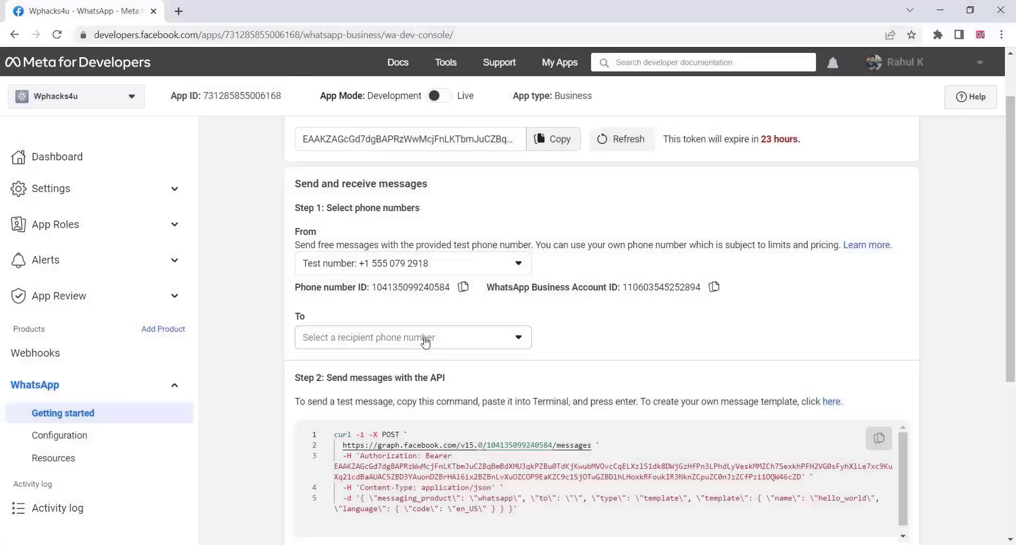
pyautogui.click(425, 343)
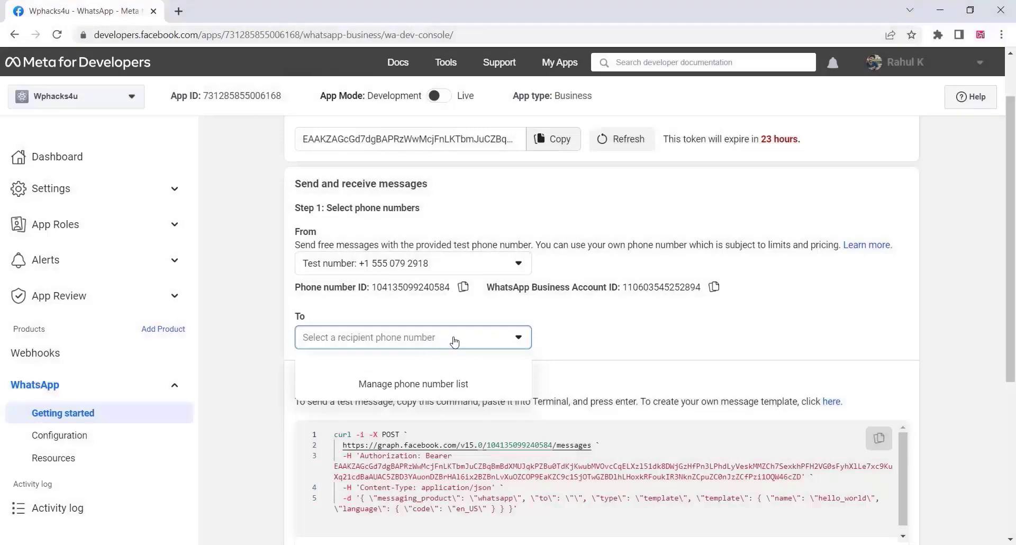
pyautogui.click(415, 386)
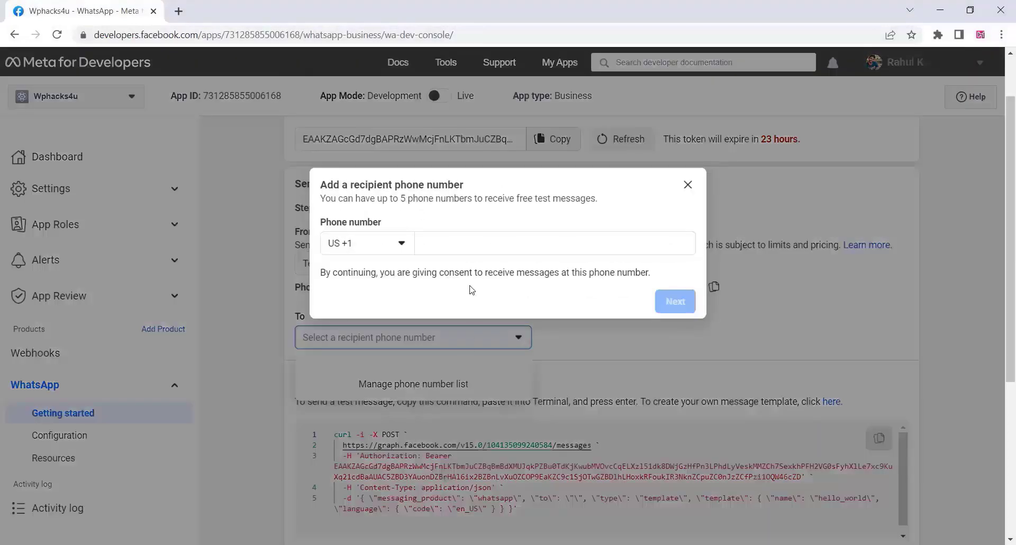
pyautogui.click(378, 243)
pyautogui.write('ind')
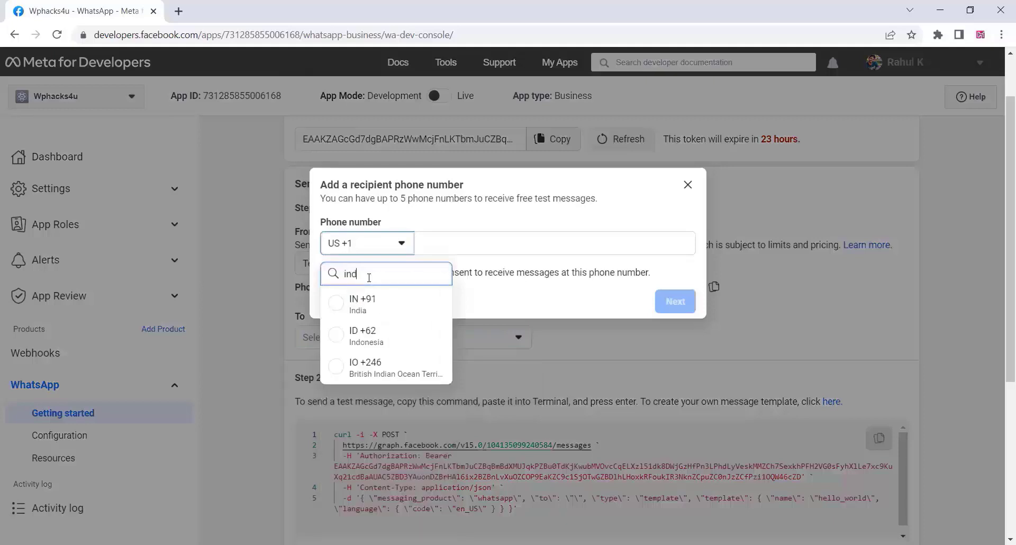
pyautogui.click(341, 305)
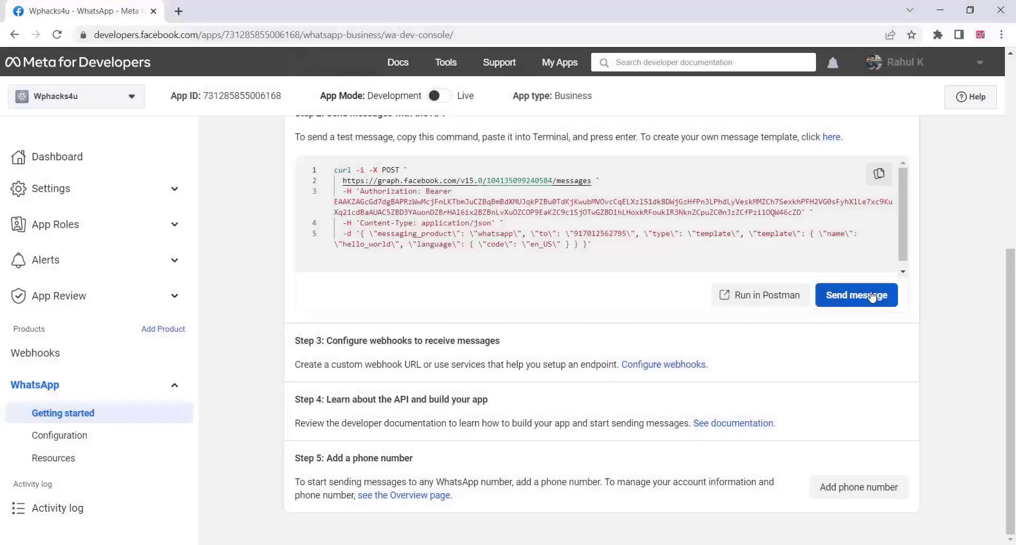
pyautogui.click(861, 298)
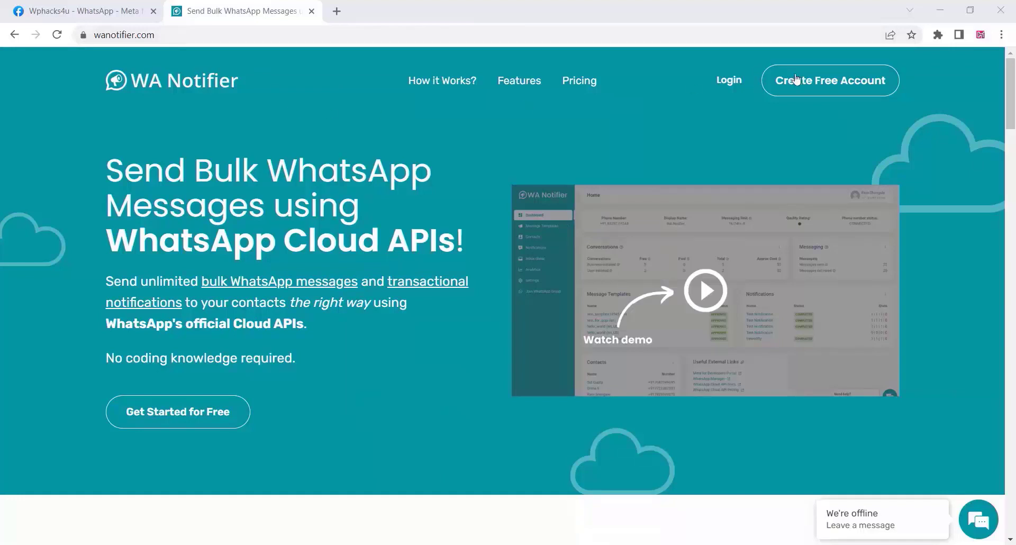
# Sign up for a free WA Notifier account and follow the Gmail verification link.
pyautogui.click(828, 84)
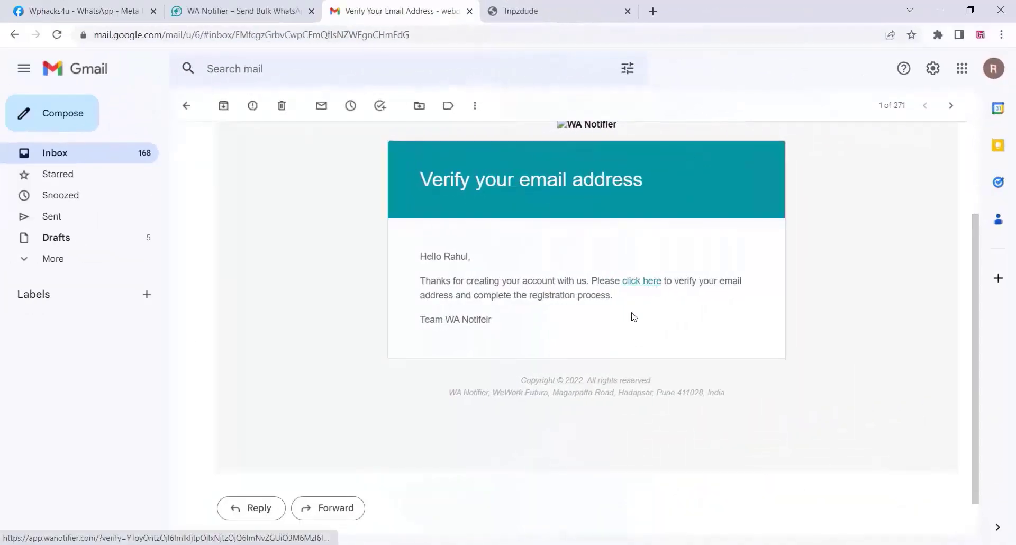
pyautogui.scroll(1, 634, 316)
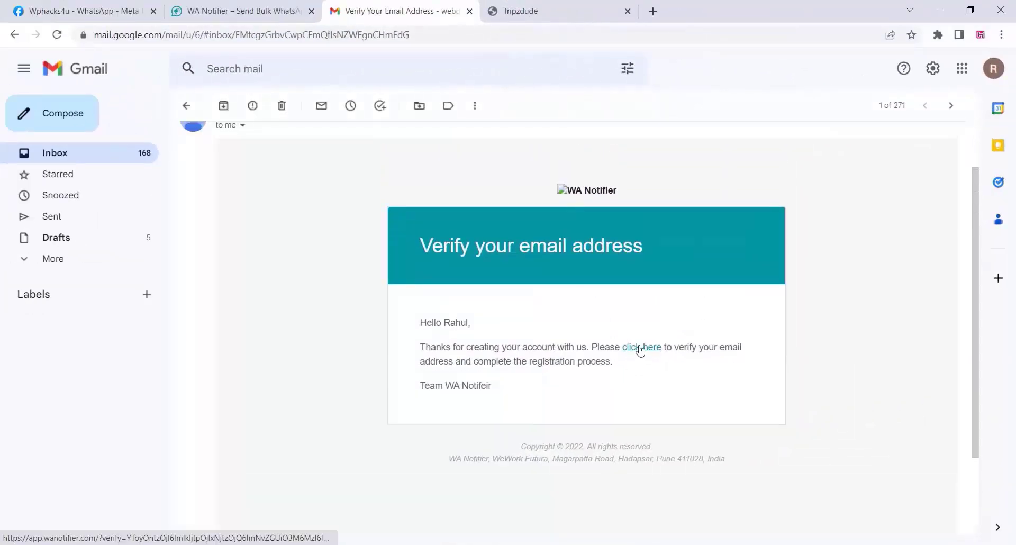
pyautogui.click(640, 349)
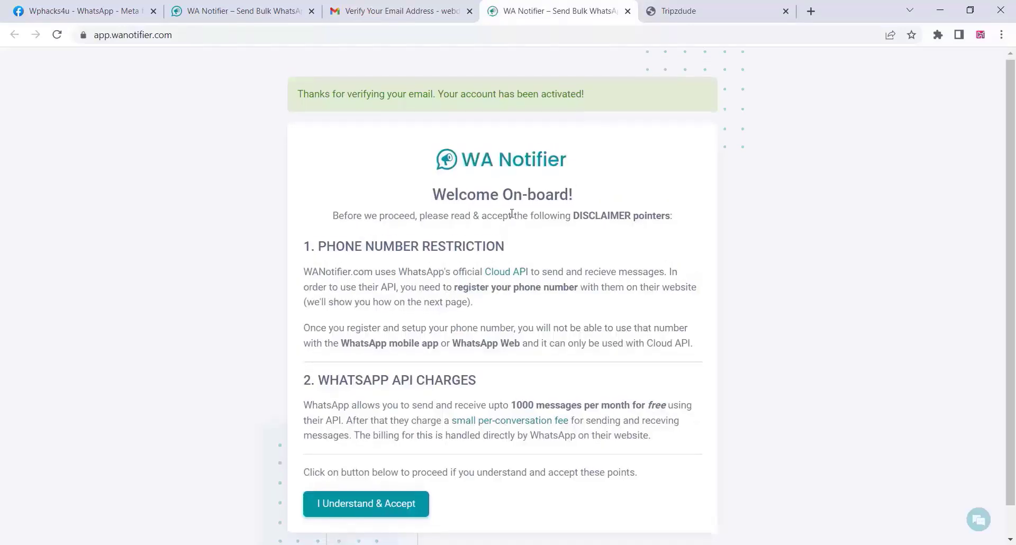
# Accept the disclaimer and paste Meta's temporary access token into the Access Token field.
pyautogui.scroll(-1, 512, 214)
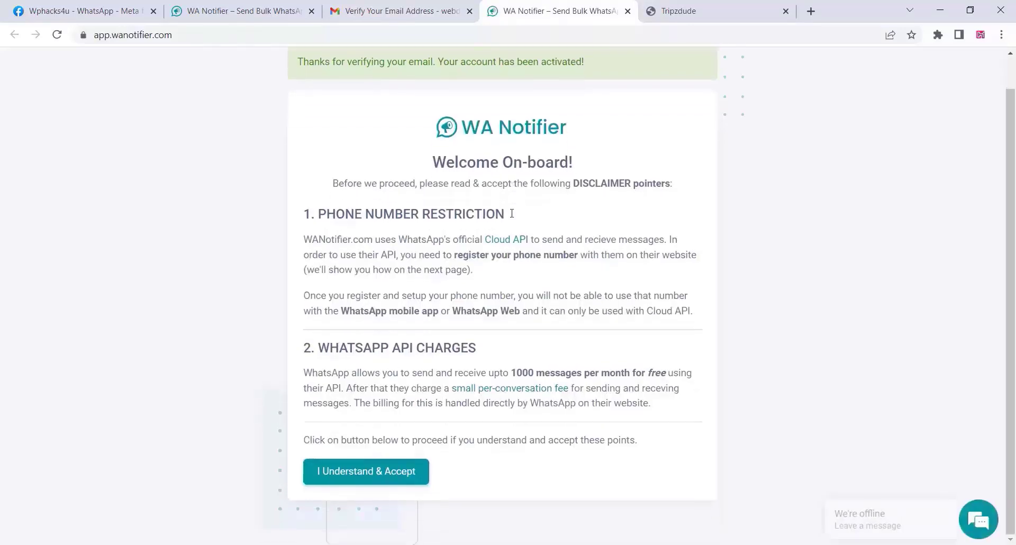
pyautogui.click(393, 473)
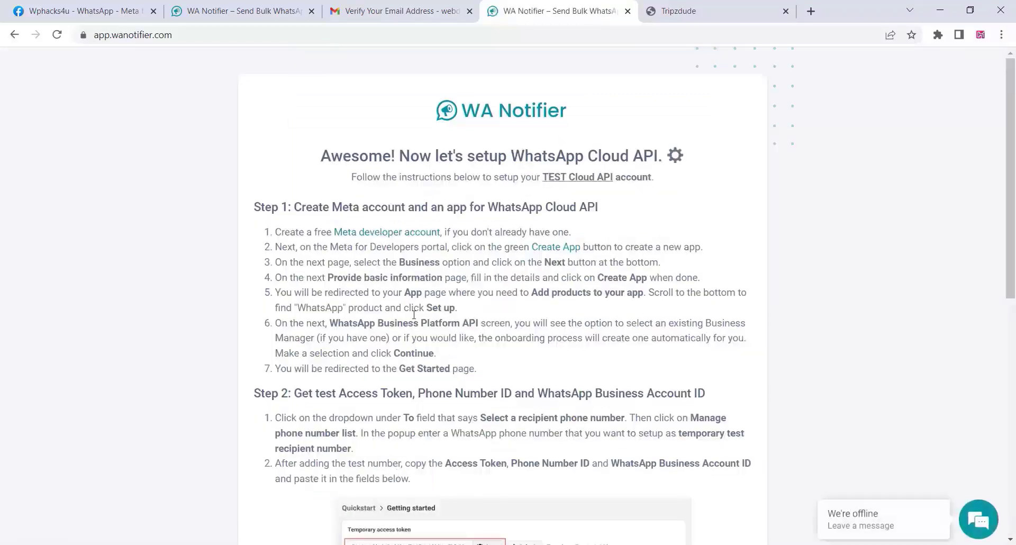
pyautogui.scroll(-8, 414, 315)
pyautogui.scroll(-2, 415, 318)
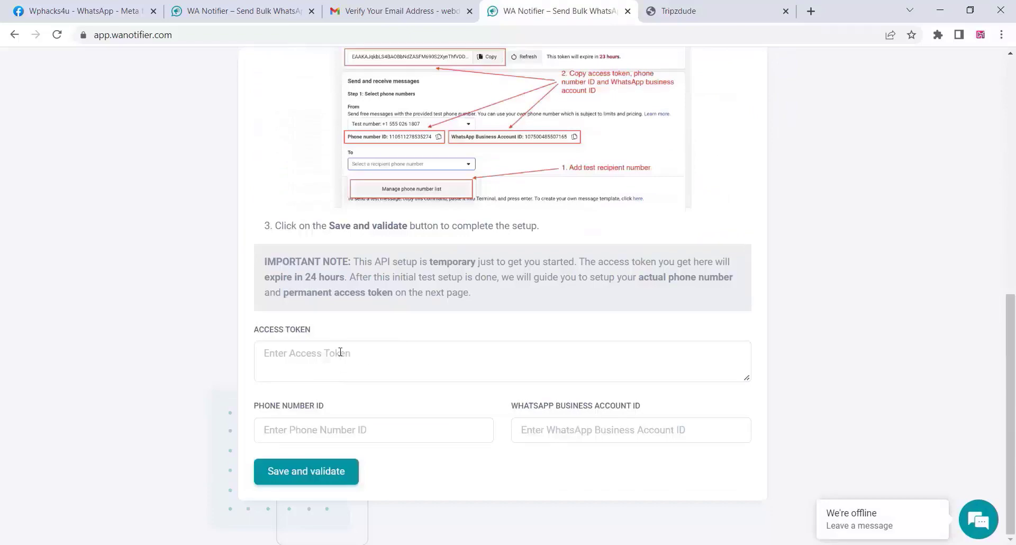
pyautogui.click(126, 16)
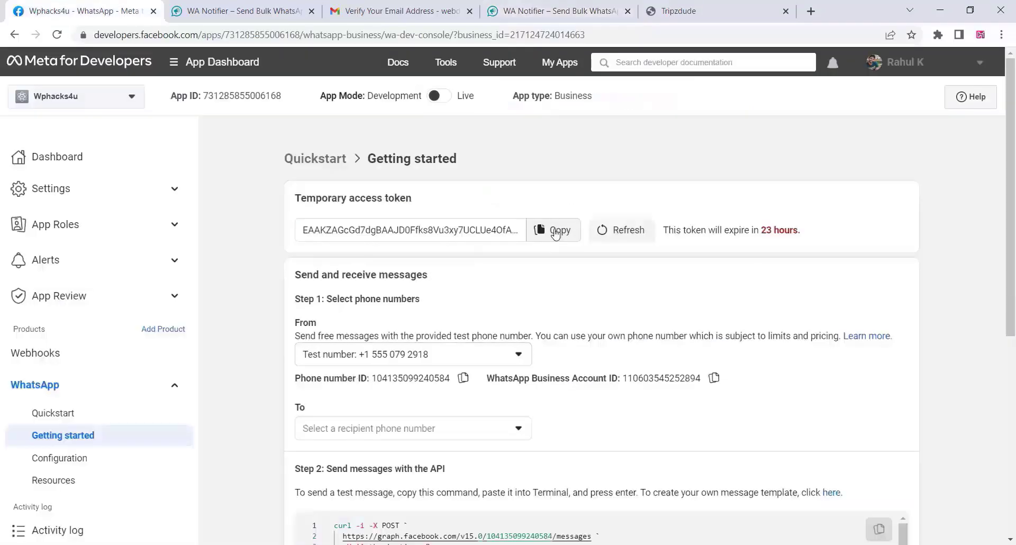
pyautogui.click(555, 231)
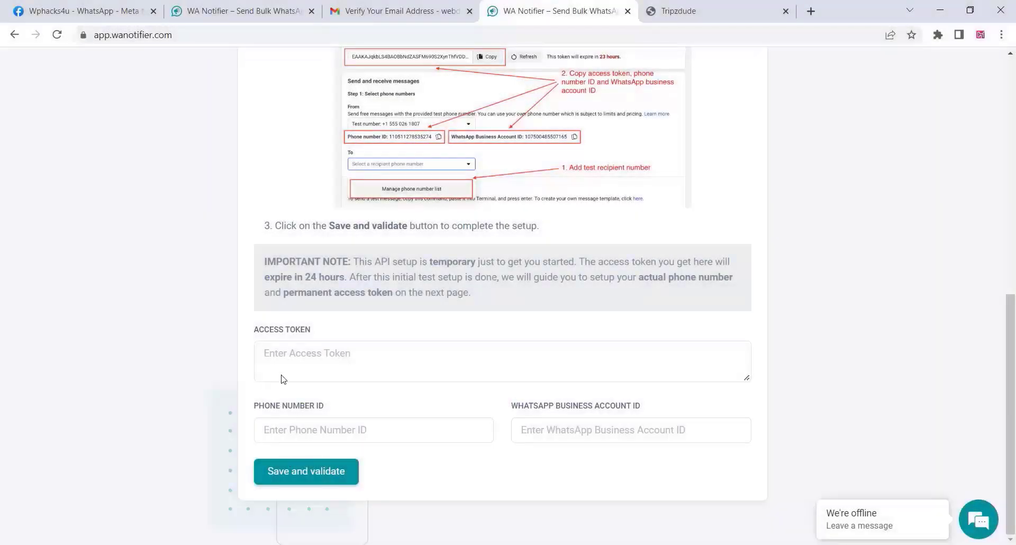
pyautogui.click(281, 377)
pyautogui.rightClick(283, 350)
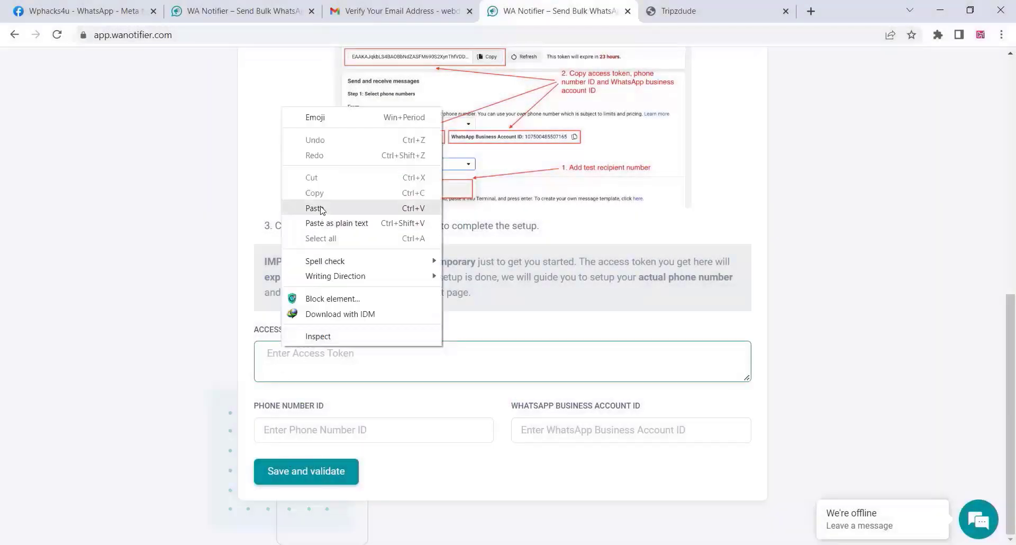
pyautogui.click(321, 210)
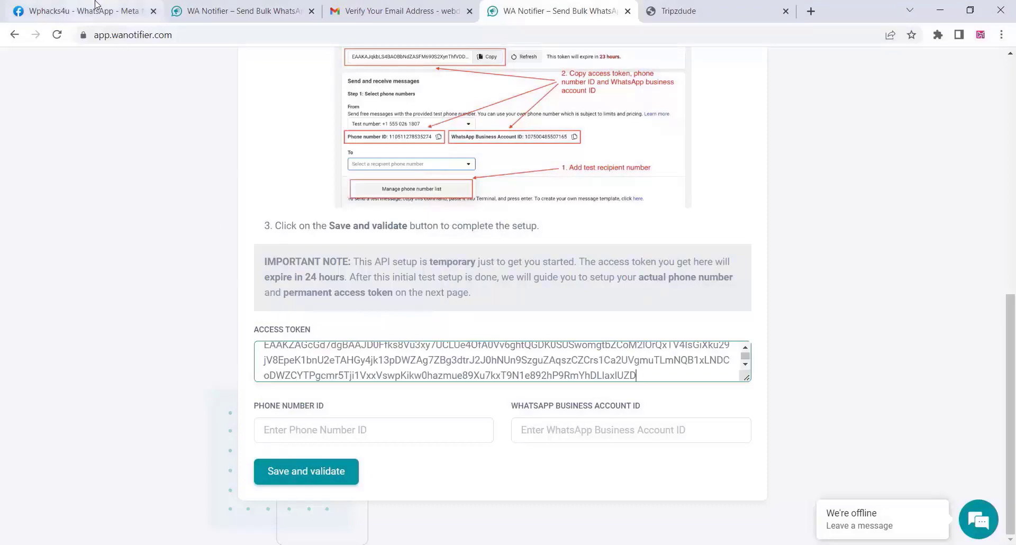
# Copy the Phone Number ID from Meta and paste it into WA Notifier.
pyautogui.click(98, 10)
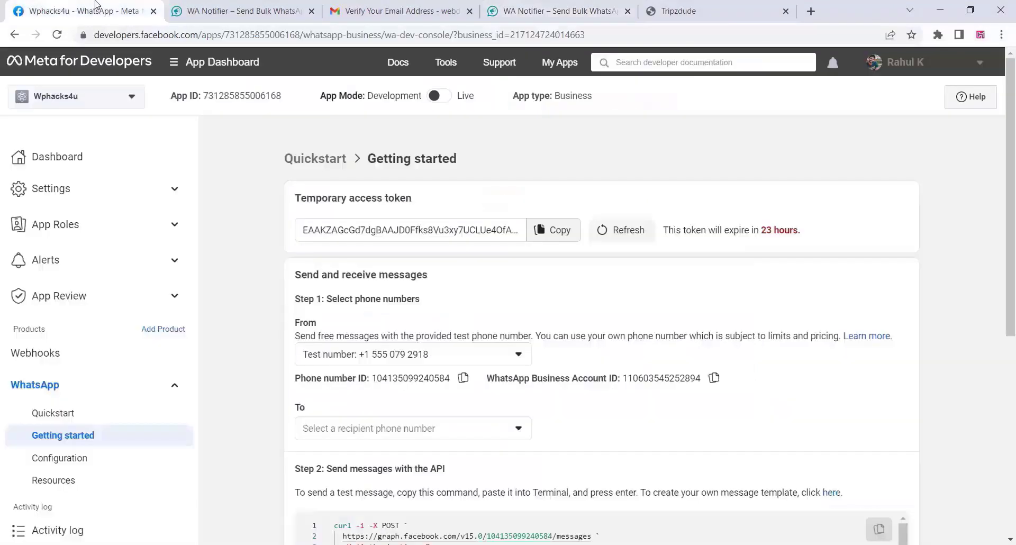
pyautogui.click(458, 379)
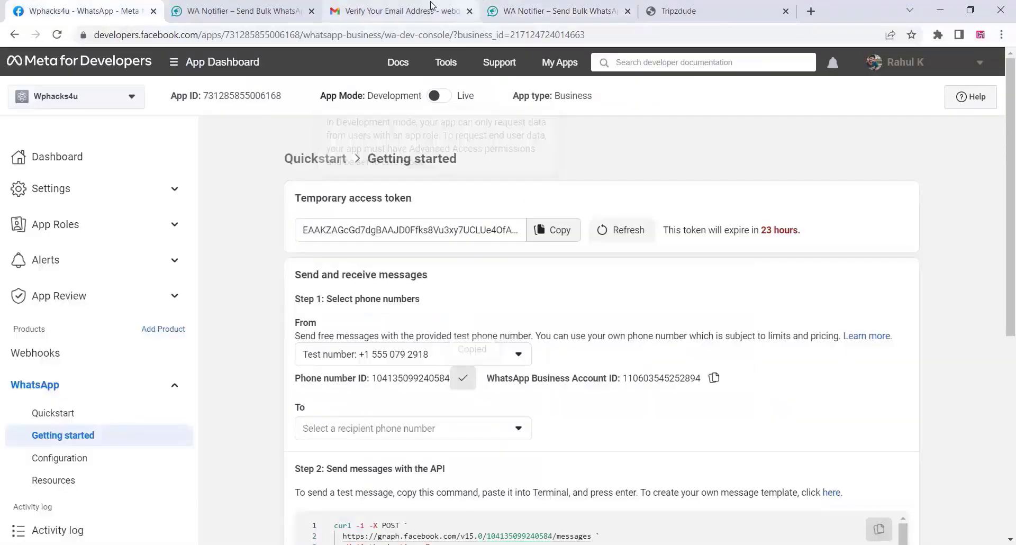
pyautogui.click(470, 11)
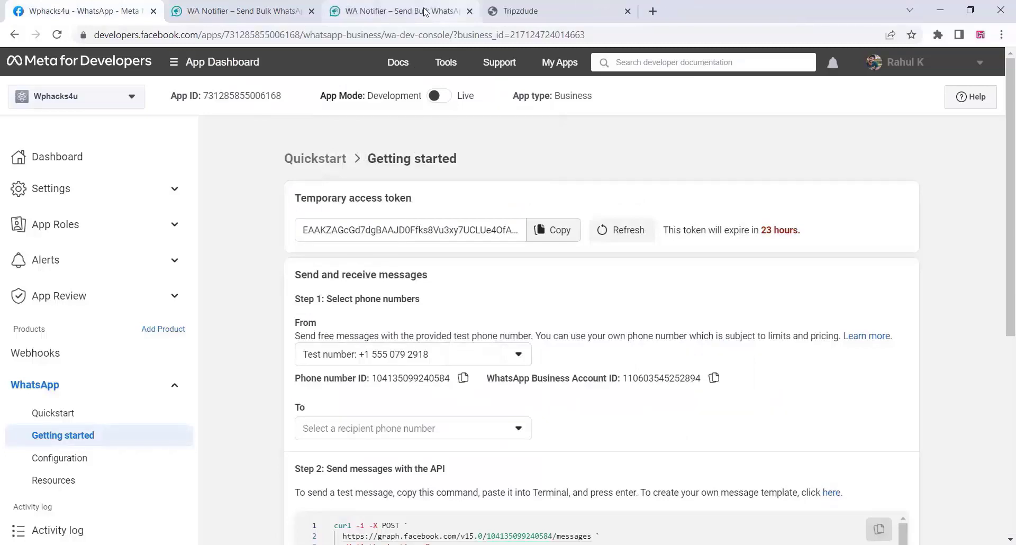
pyautogui.click(420, 11)
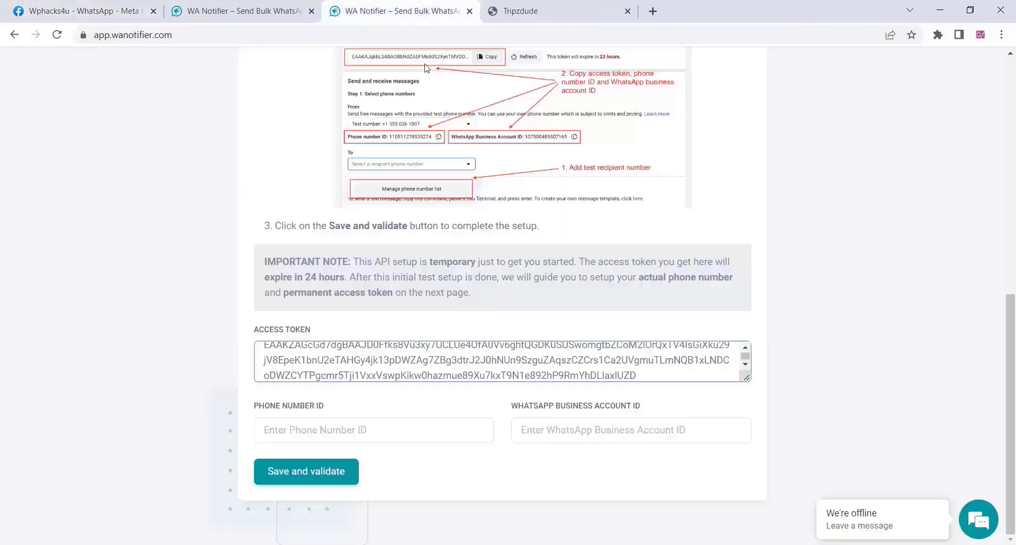
pyautogui.rightClick(295, 428)
pyautogui.click(327, 289)
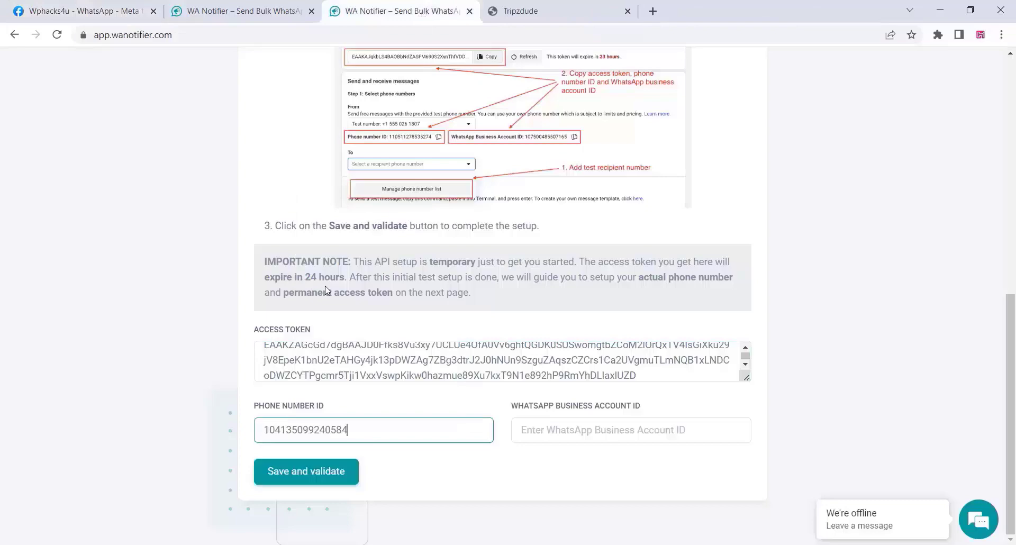
# Paste the WhatsApp Business Account ID, then save and validate the credentials.
pyautogui.click(95, 6)
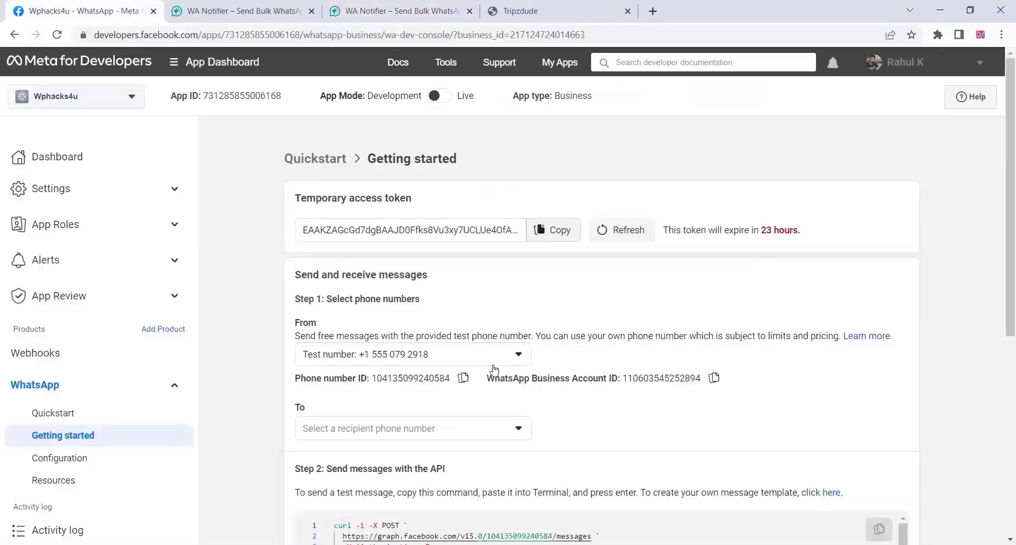
pyautogui.click(713, 379)
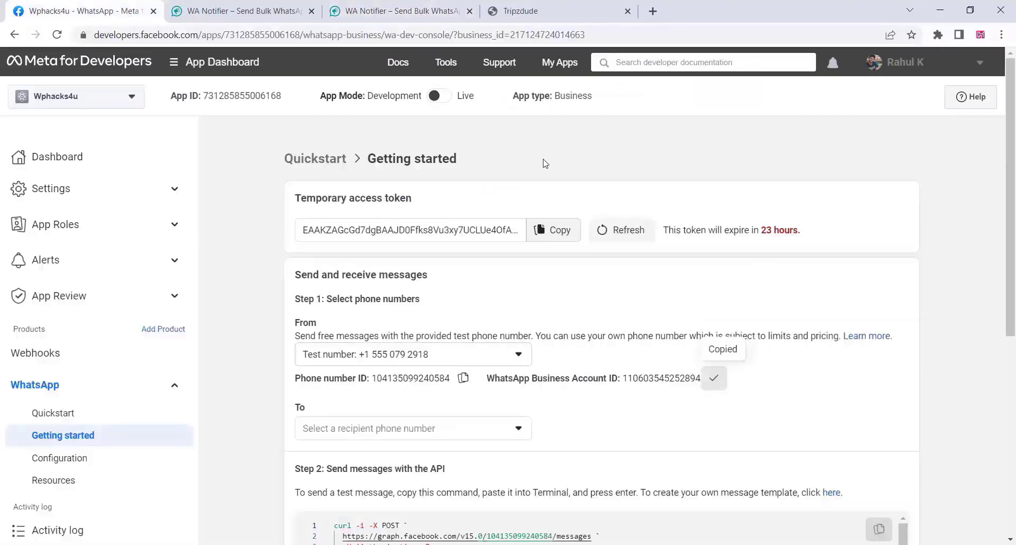
pyautogui.click(398, 6)
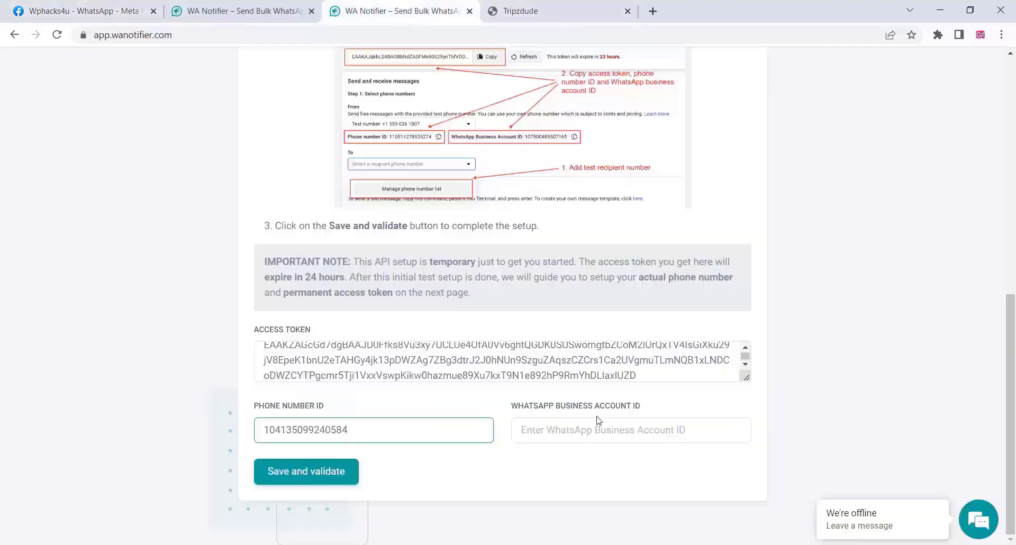
pyautogui.rightClick(543, 432)
pyautogui.click(572, 292)
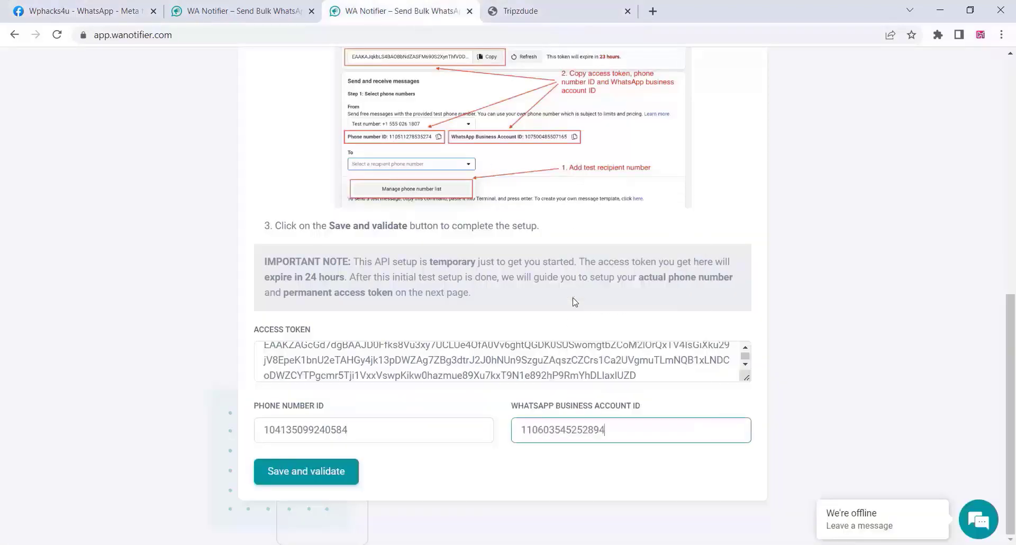
pyautogui.click(324, 472)
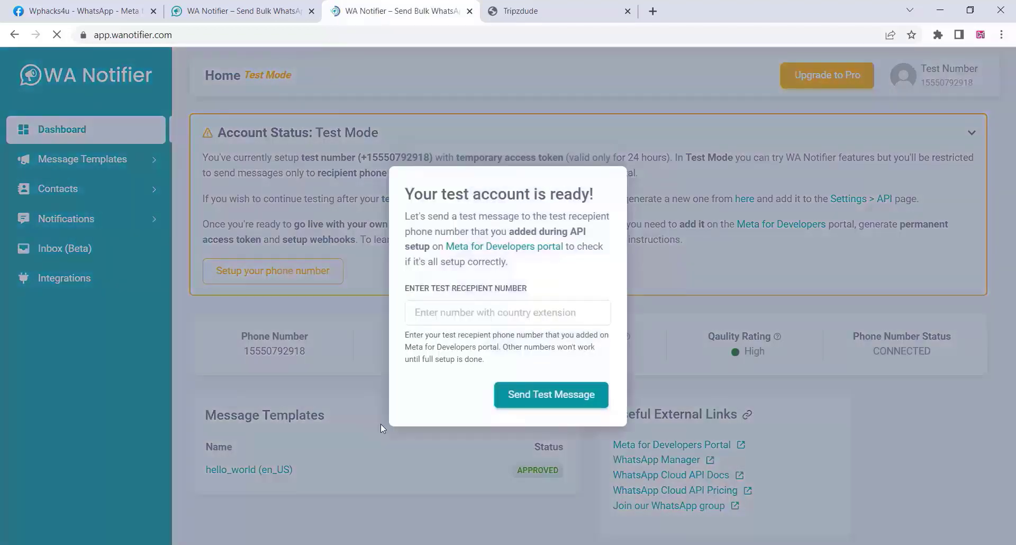
# Send a test message from the test-account popup and check the dashboard confirmation.
pyautogui.click(544, 397)
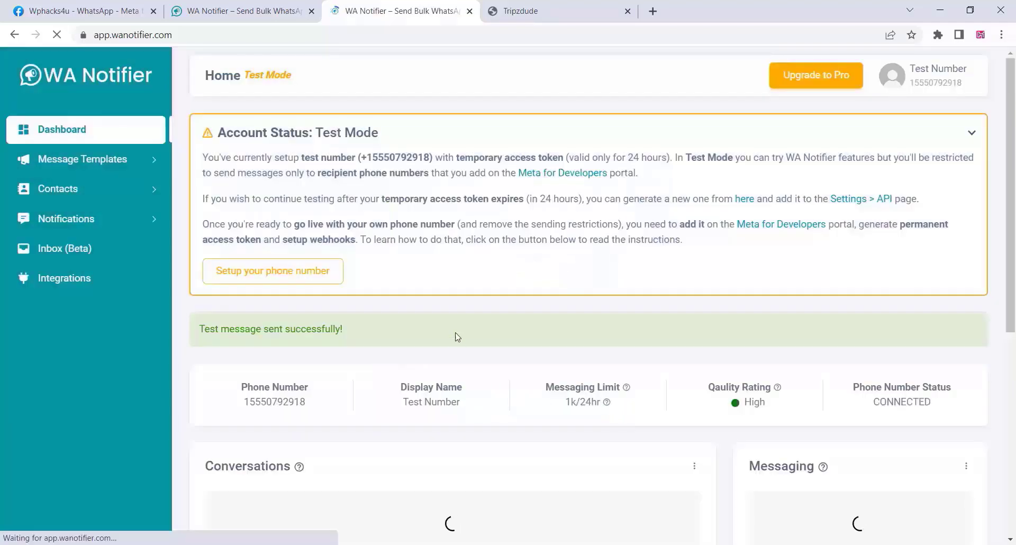
pyautogui.scroll(-3, 464, 315)
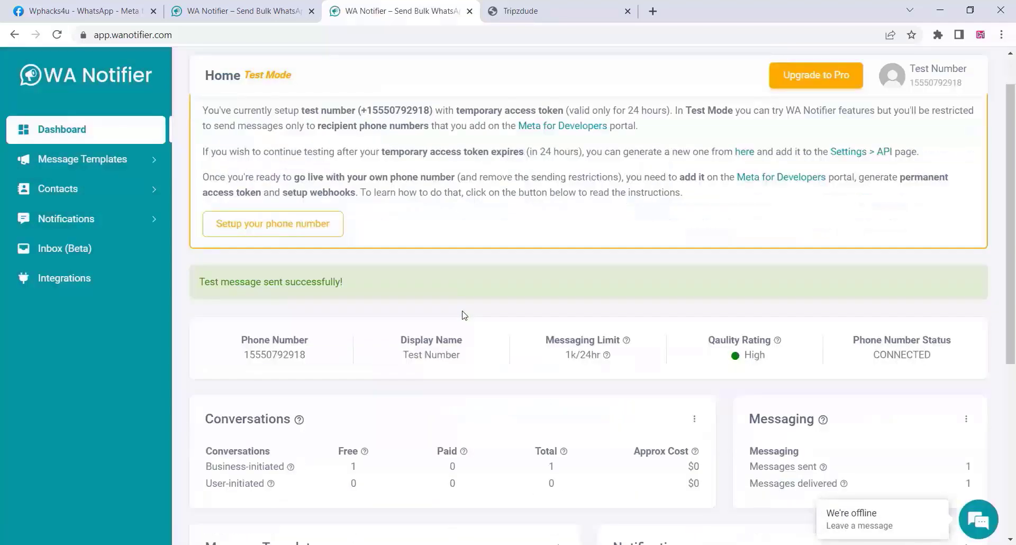
pyautogui.scroll(-2, 506, 328)
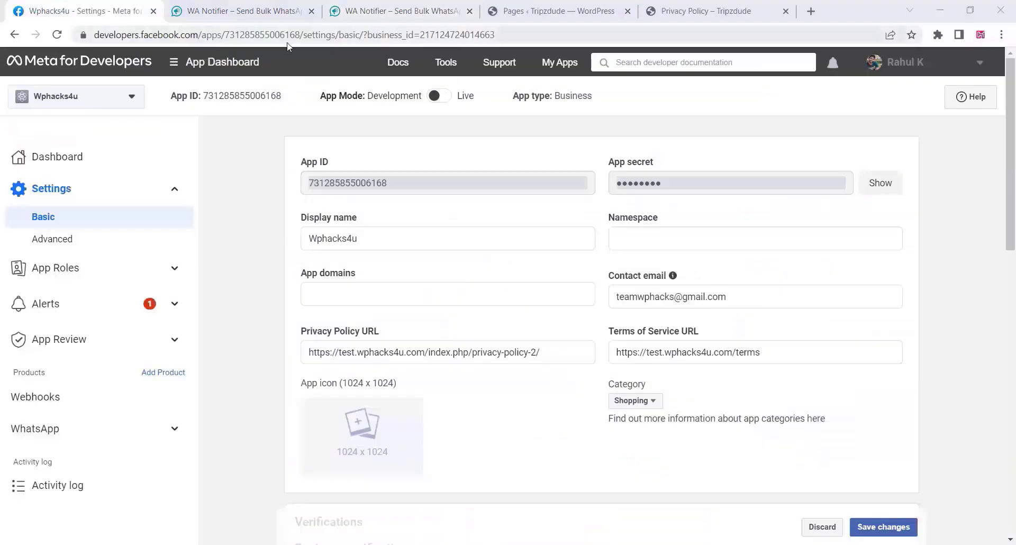
# Toggle Wphacks4u's App Mode to Live, then go to WhatsApp > Getting started.
pyautogui.moveTo(450, 103)
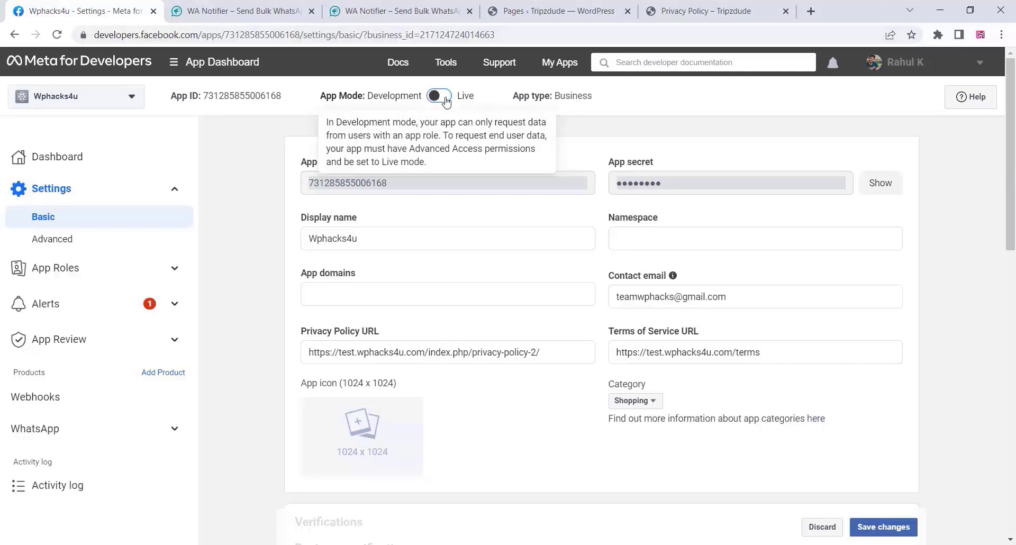
pyautogui.click(446, 101)
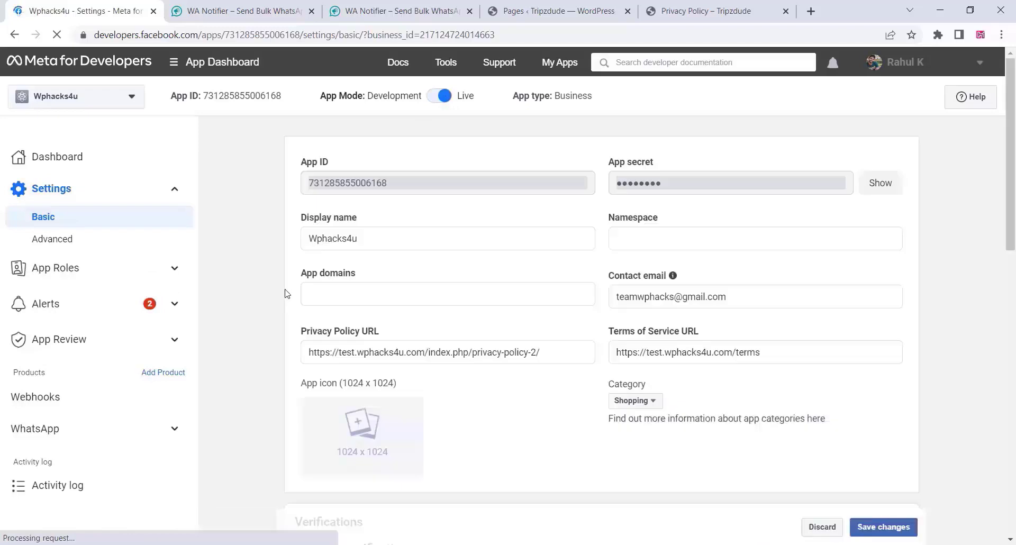
pyautogui.click(57, 437)
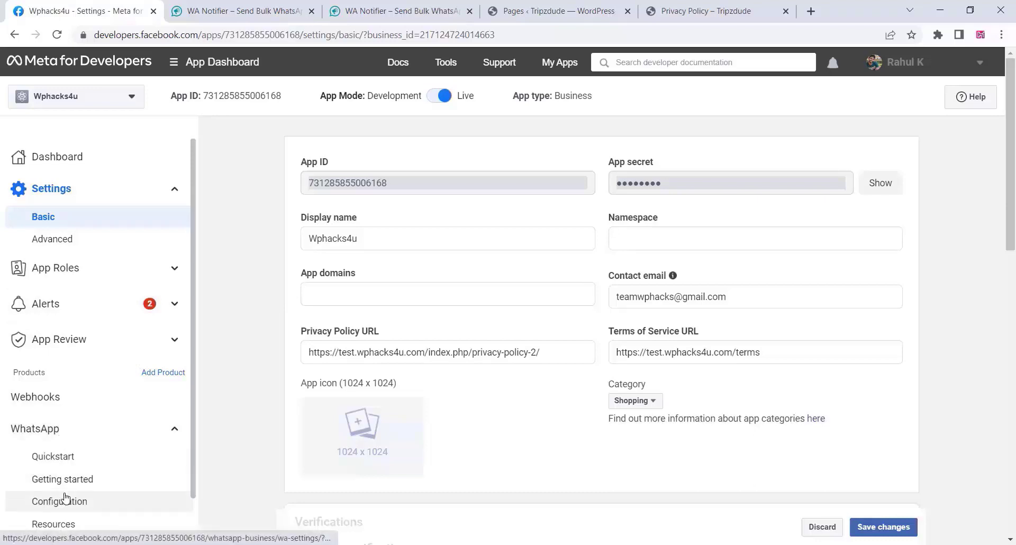
pyautogui.click(74, 484)
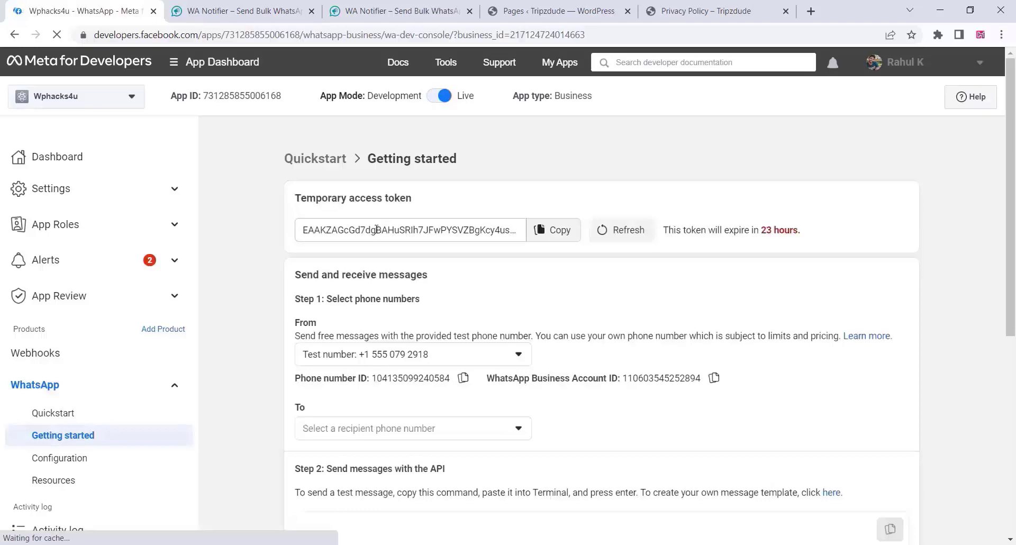
# Start adding a real phone number and choose Shopping and Retail as the business category.
pyautogui.scroll(-5, 390, 303)
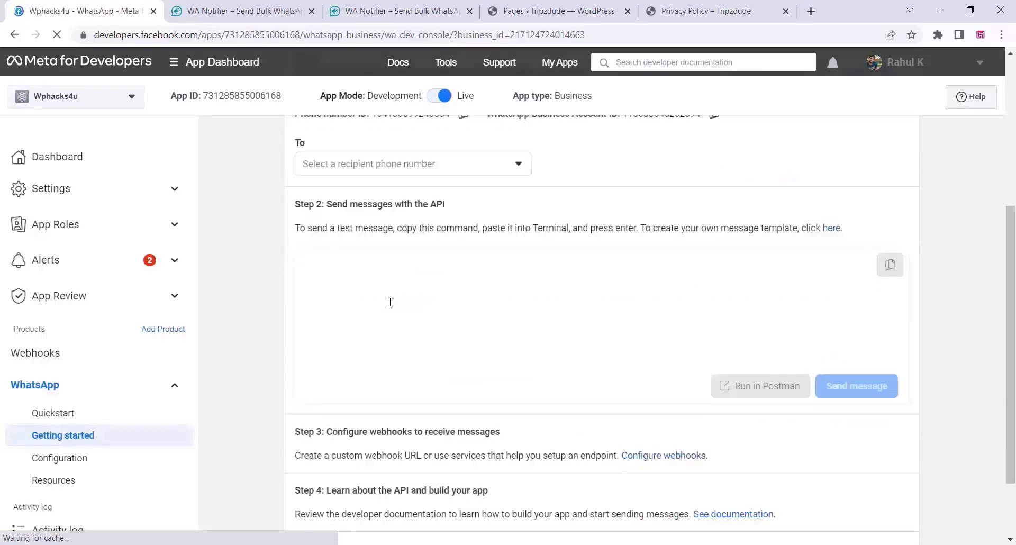
pyautogui.scroll(-1, 390, 302)
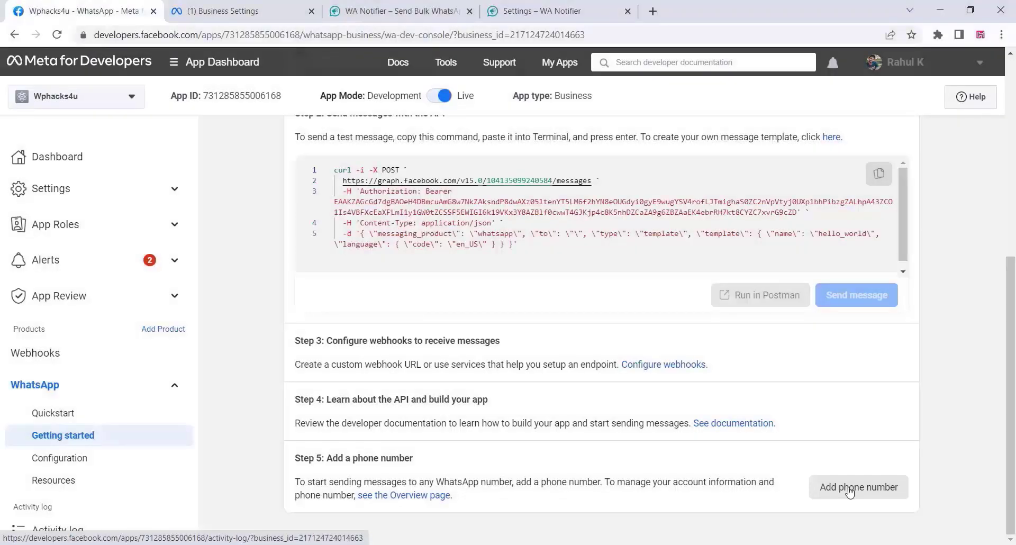
pyautogui.click(850, 490)
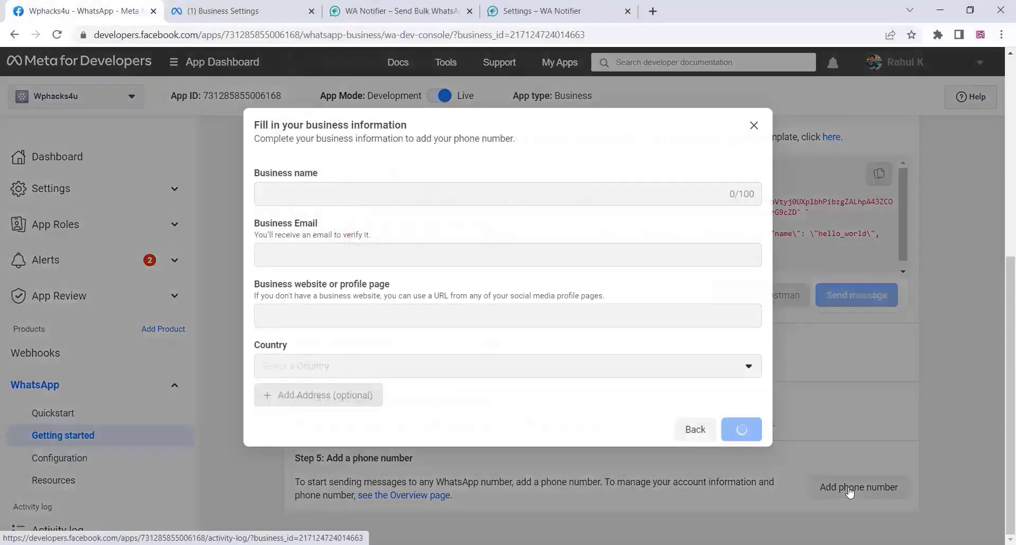
pyautogui.click(288, 196)
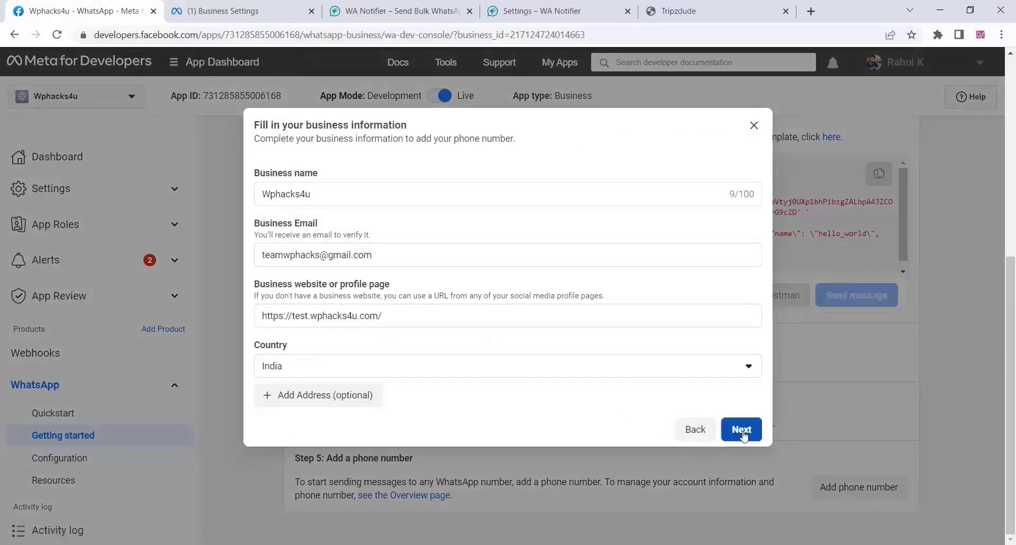
pyautogui.click(743, 432)
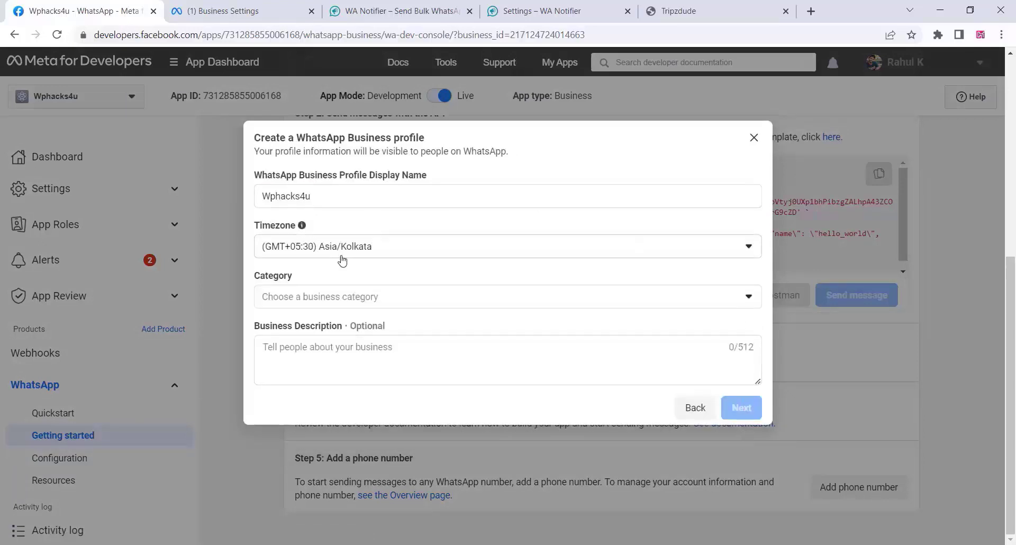
pyautogui.click(355, 301)
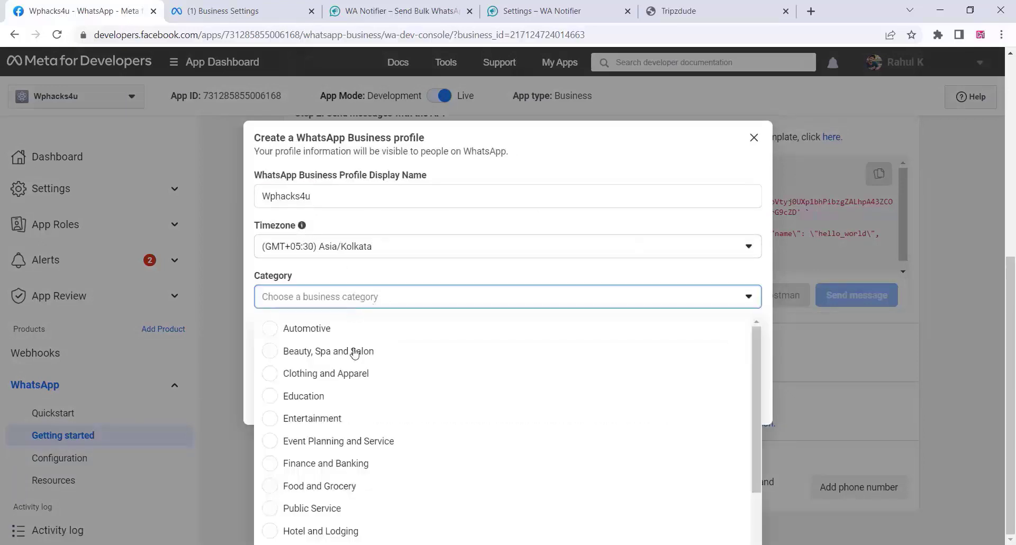
pyautogui.scroll(-1, 311, 491)
pyautogui.scroll(-3, 311, 487)
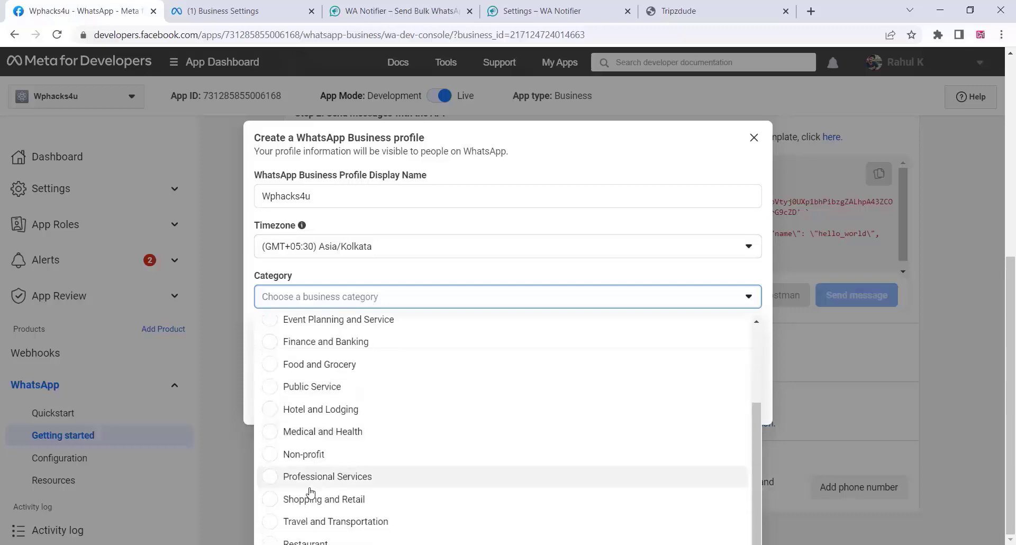
pyautogui.click(302, 496)
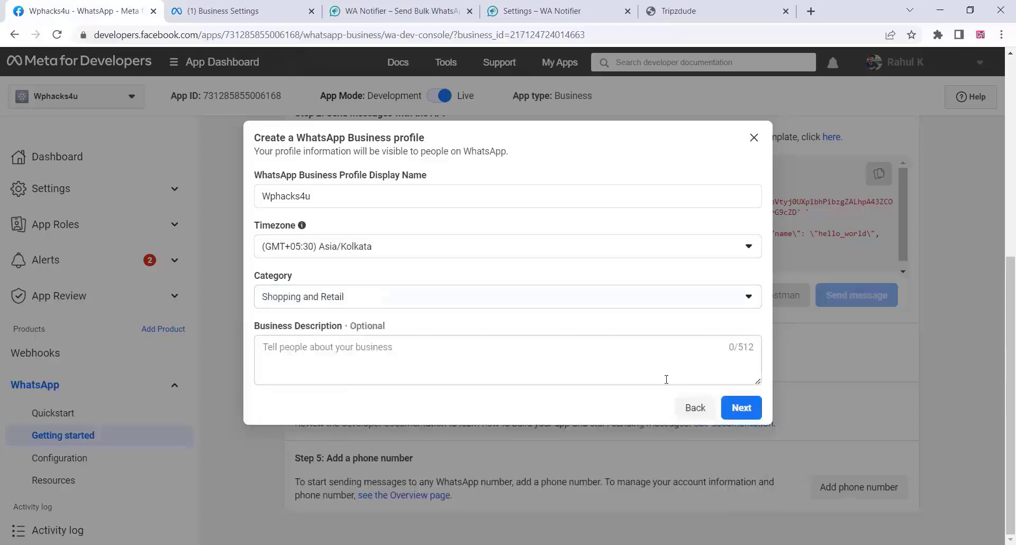
# Set the new phone number's country code to India +91.
pyautogui.click(747, 417)
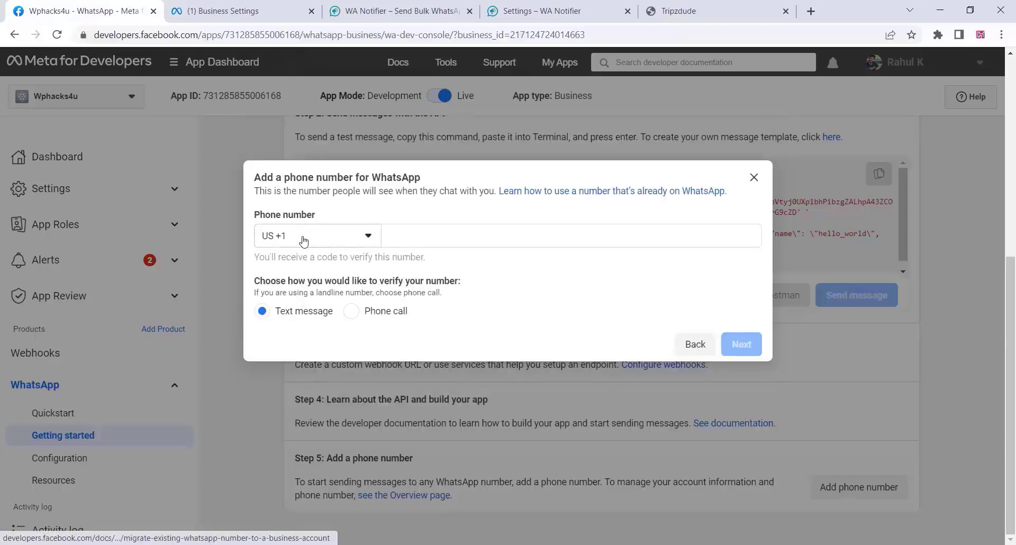
pyautogui.click(303, 239)
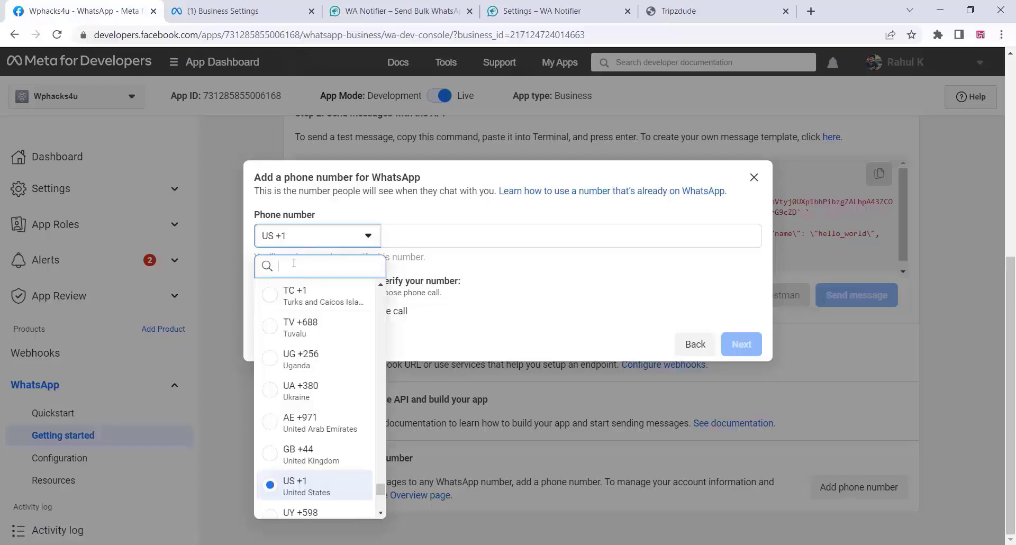
pyautogui.write('ind')
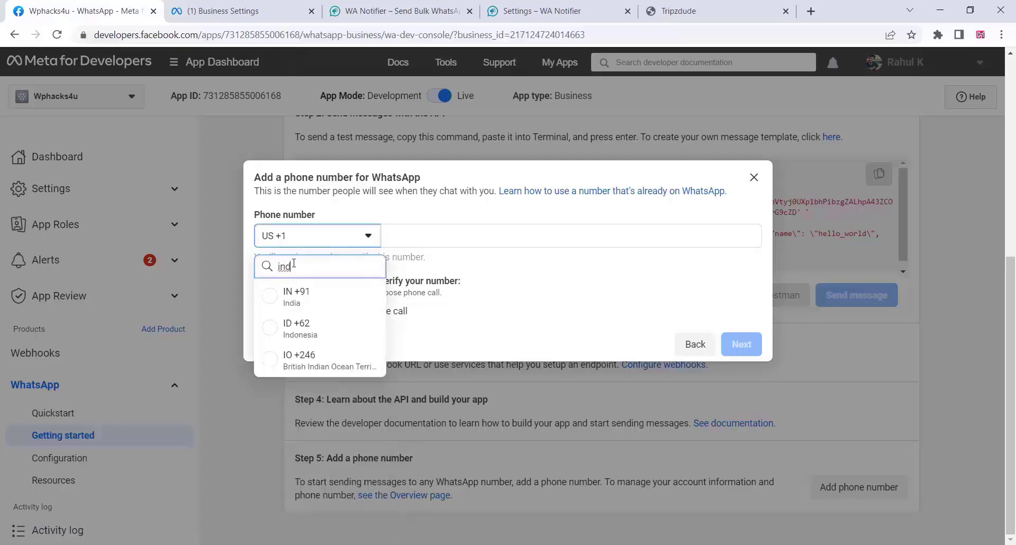
pyautogui.click(279, 302)
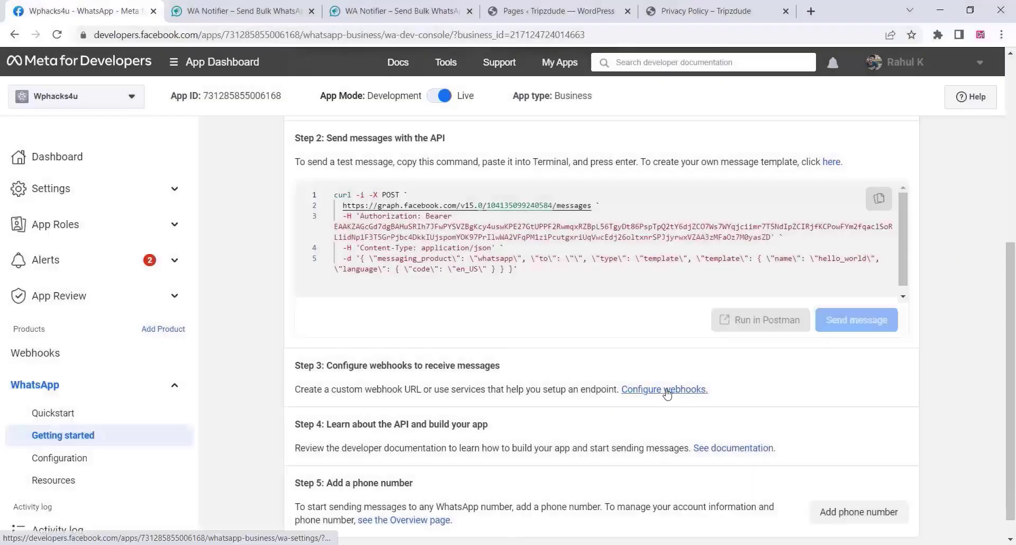
# Open the webhook editor and paste in WA Notifier's callback URL.
pyautogui.click(666, 392)
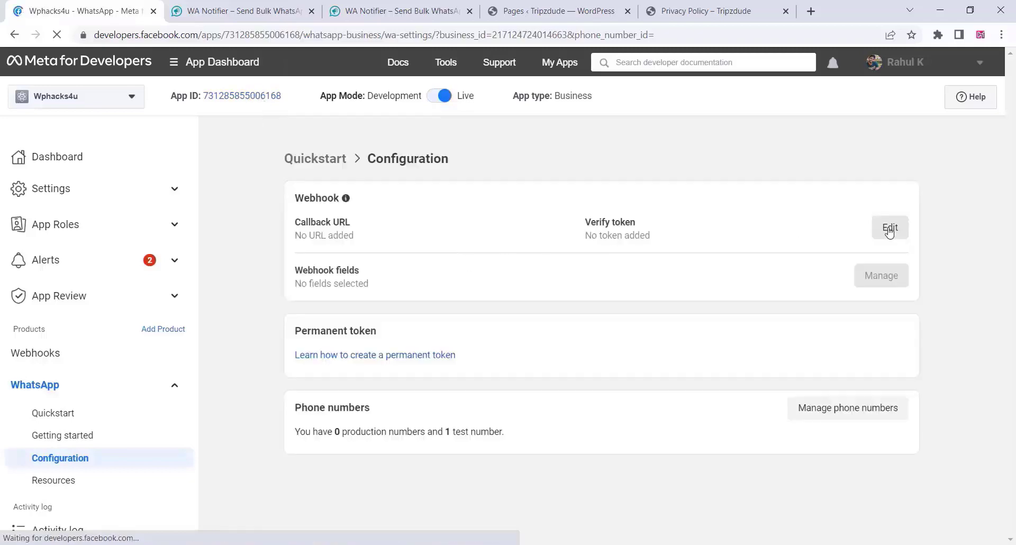
pyautogui.click(890, 229)
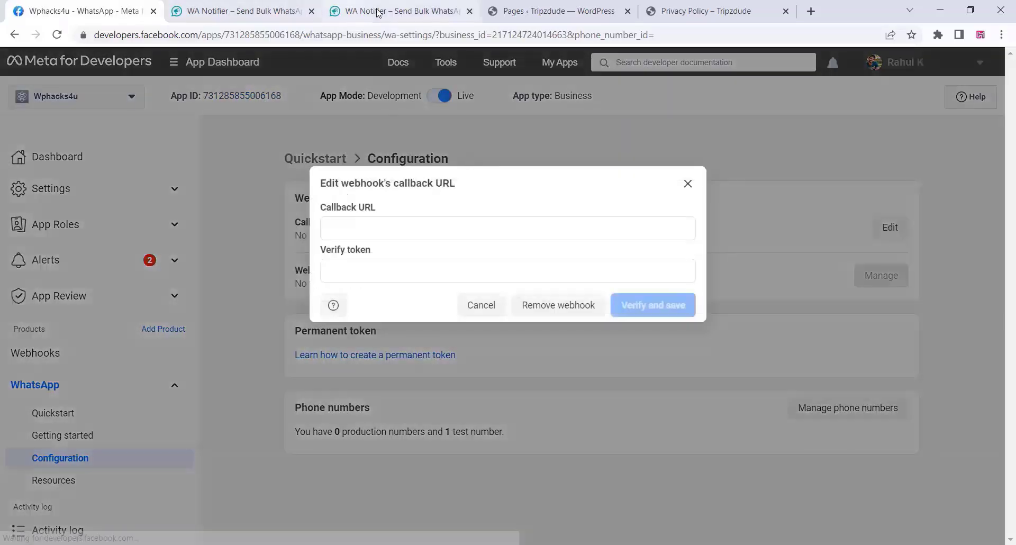
pyautogui.click(378, 12)
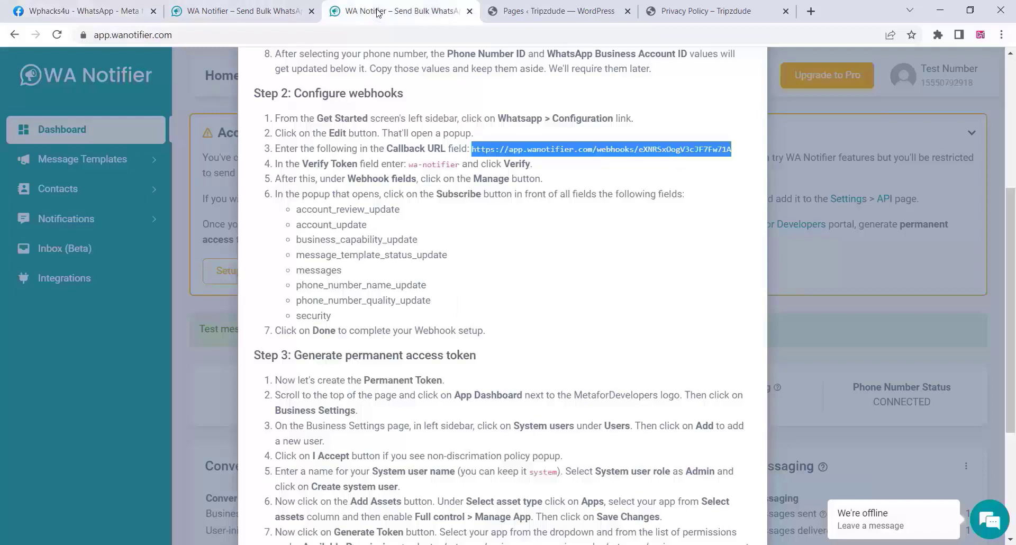
pyautogui.rightClick(537, 148)
pyautogui.click(568, 164)
pyautogui.click(76, 11)
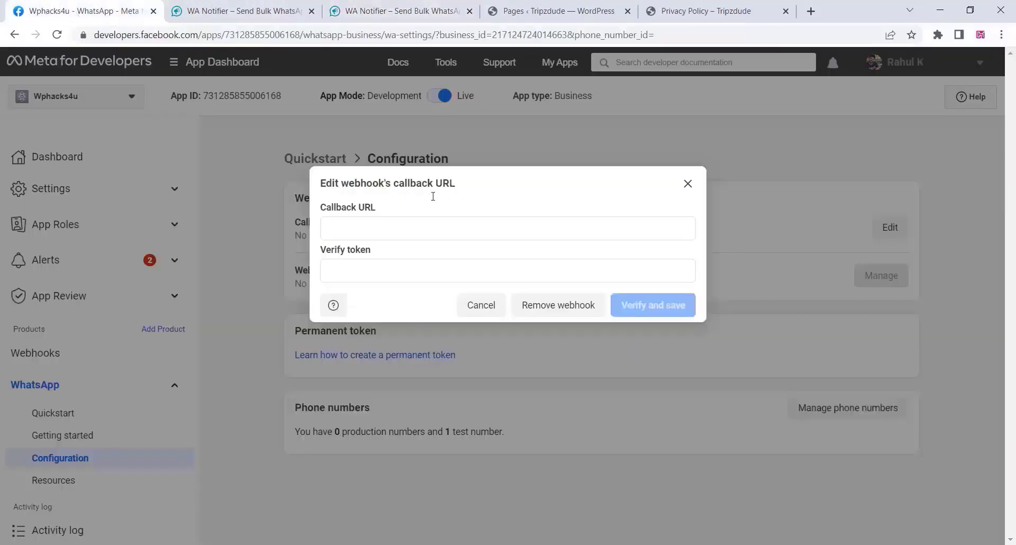
pyautogui.rightClick(343, 228)
pyautogui.click(376, 329)
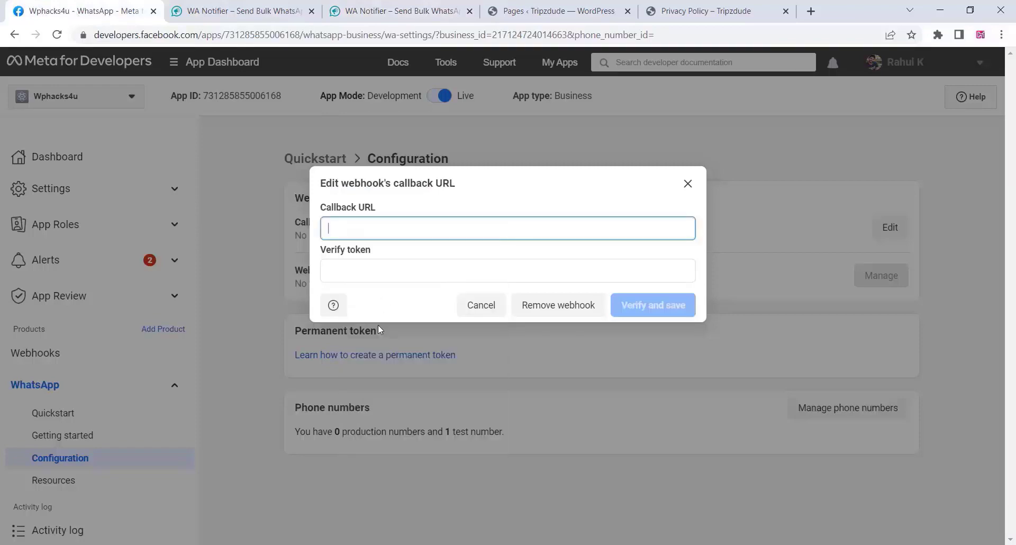
# Paste WA Notifier's verify token into the Verify token field and verify and save.
pyautogui.click(370, 11)
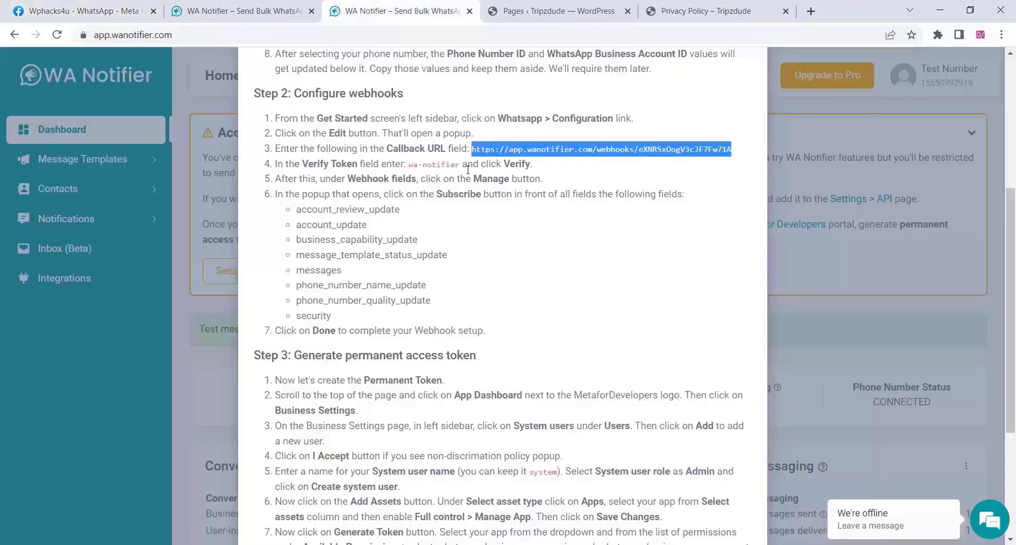
pyautogui.moveTo(460, 164); pyautogui.dragTo(409, 164)
pyautogui.rightClick(429, 162)
pyautogui.click(453, 173)
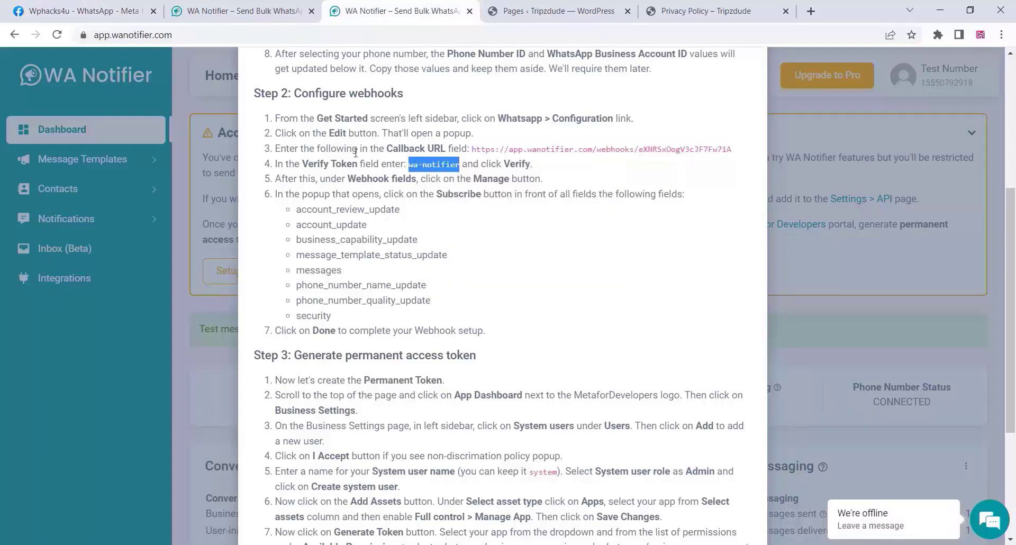
pyautogui.click(69, 15)
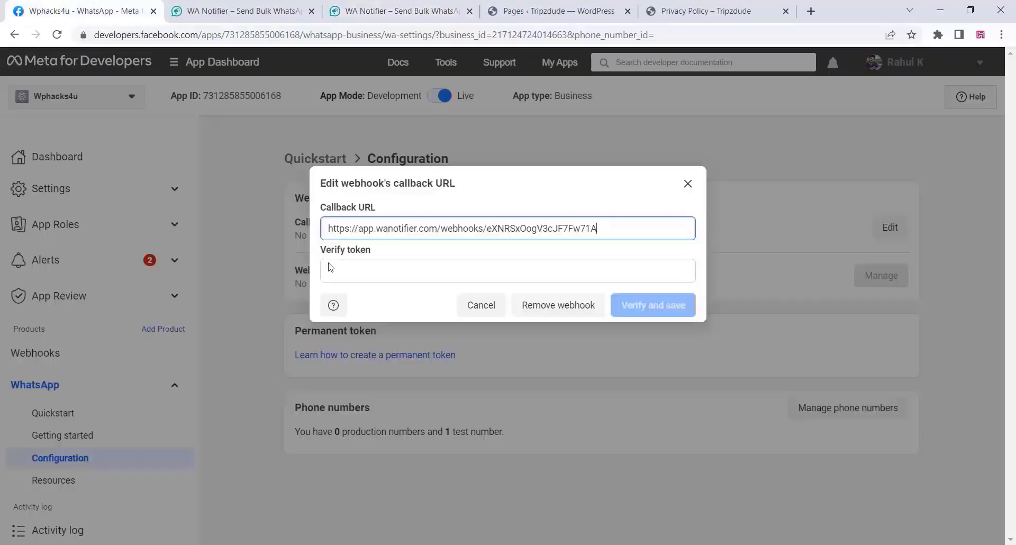
pyautogui.rightClick(328, 272)
pyautogui.click(328, 271)
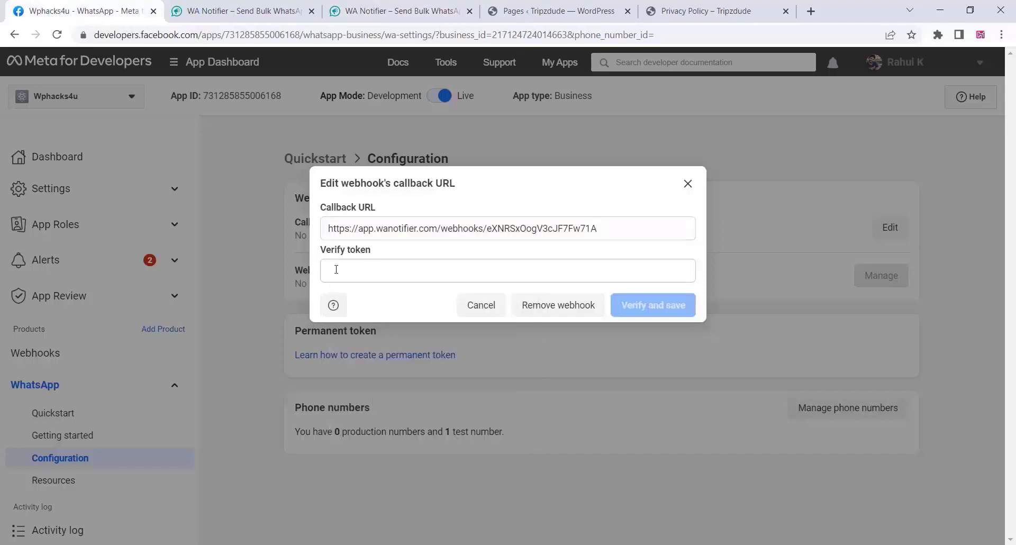
pyautogui.rightClick(336, 270)
pyautogui.click(360, 367)
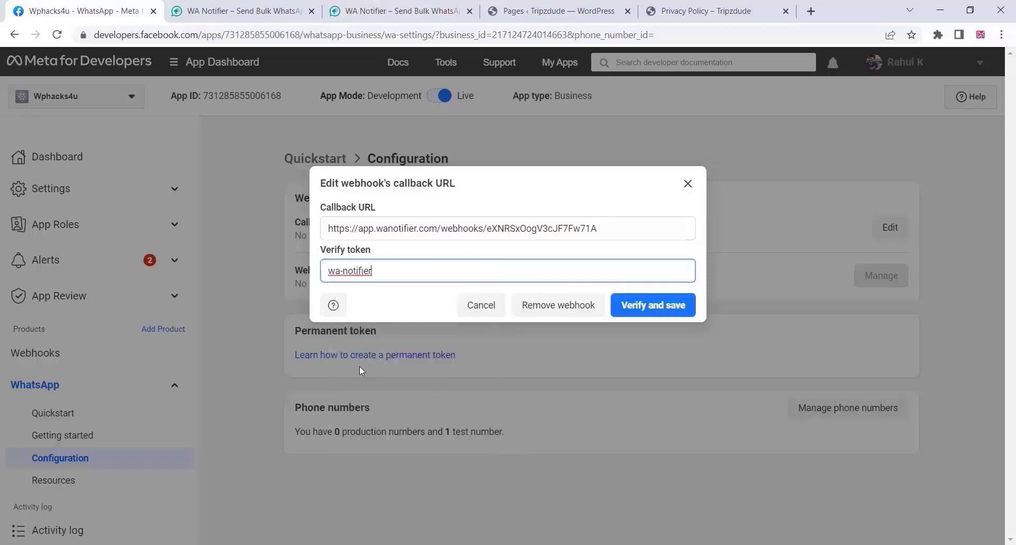
pyautogui.click(666, 312)
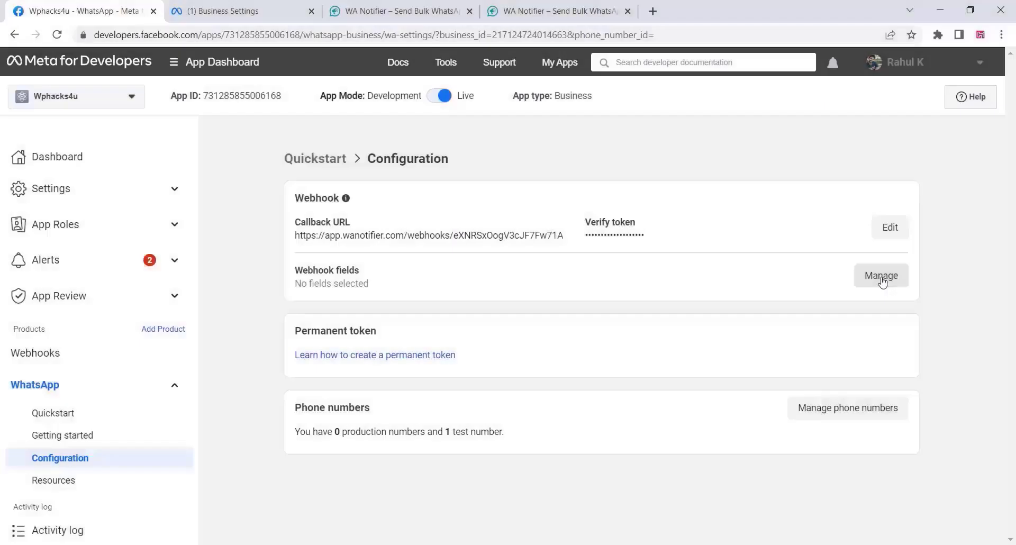
# Subscribe the webhook to eight fields, including messages and security, and finish with Done.
pyautogui.click(881, 276)
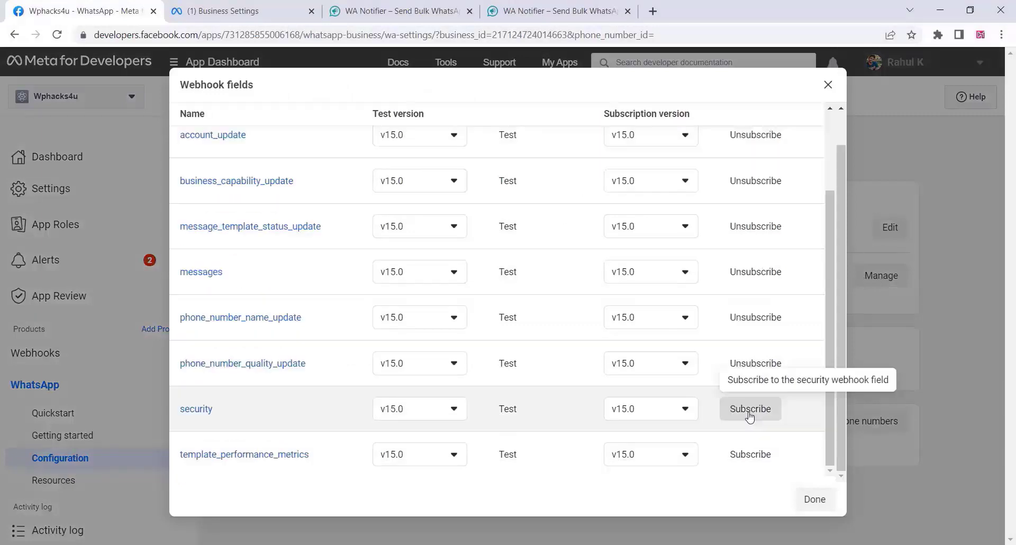
pyautogui.click(749, 415)
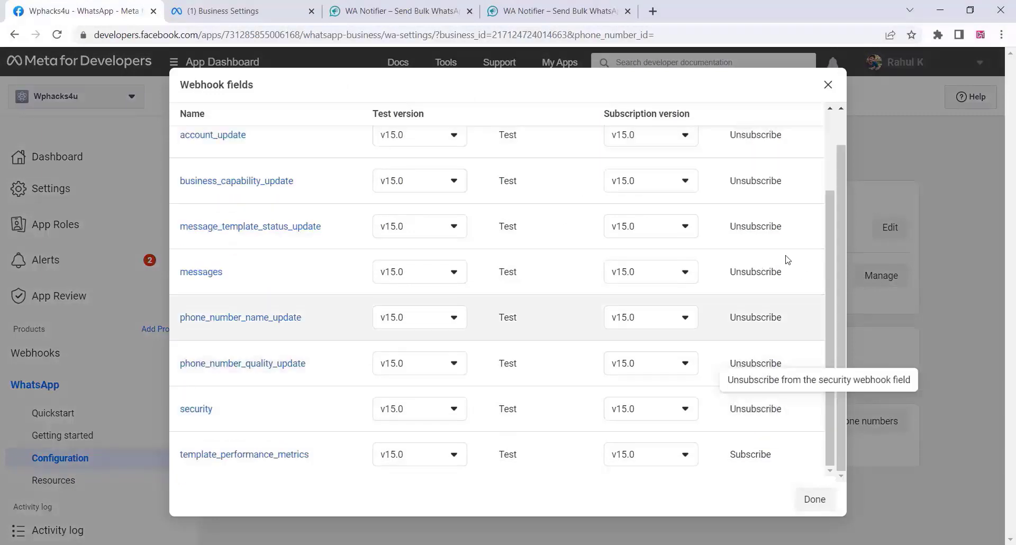
pyautogui.scroll(1, 794, 302)
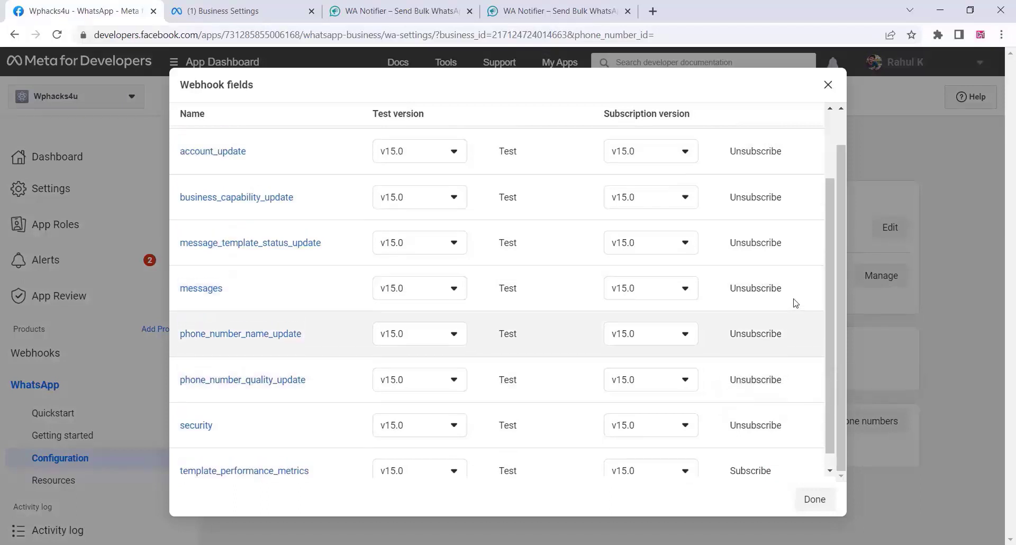
pyautogui.scroll(2, 795, 303)
pyautogui.scroll(-3, 795, 302)
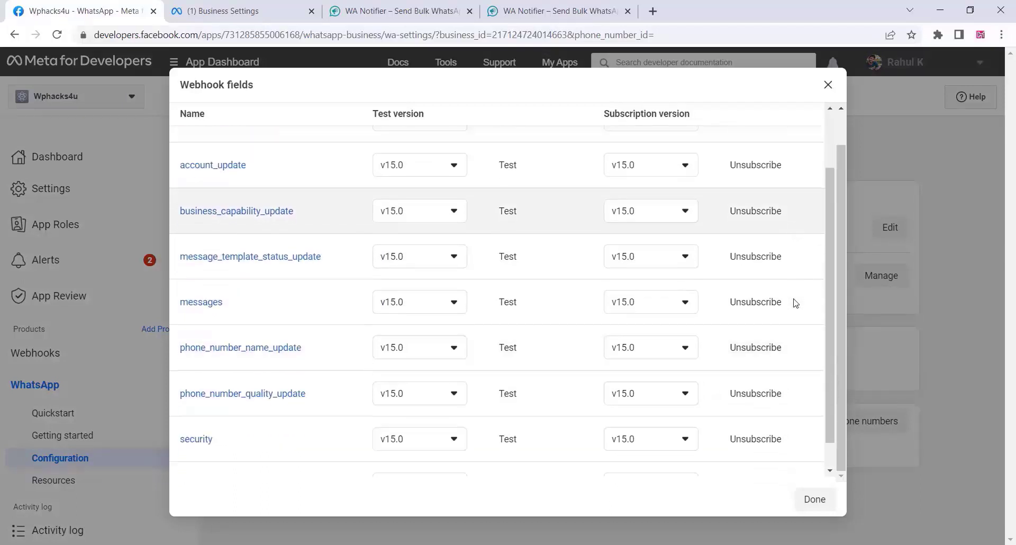
pyautogui.click(806, 503)
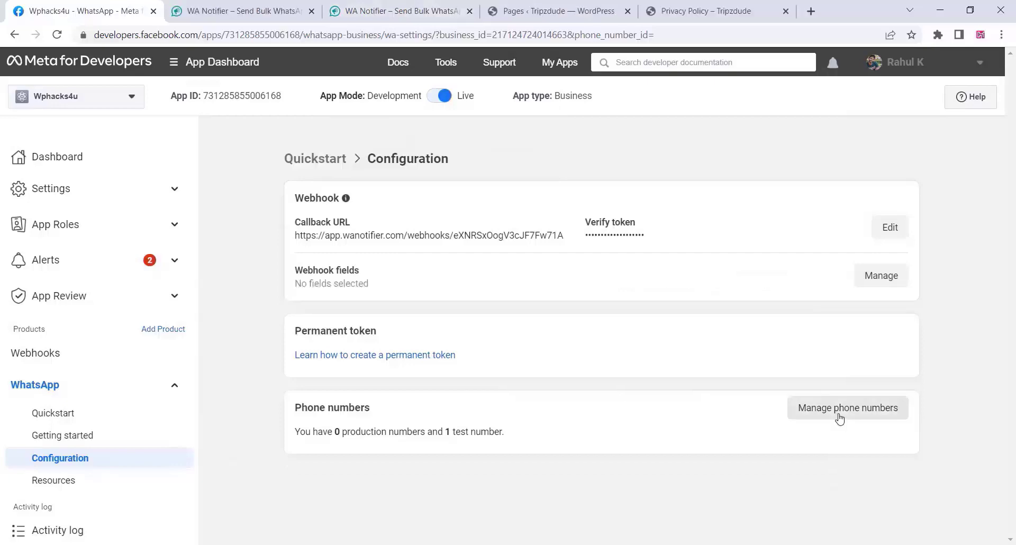
# Go from phone number management through Business settings to Test Business's empty System users page.
pyautogui.click(840, 418)
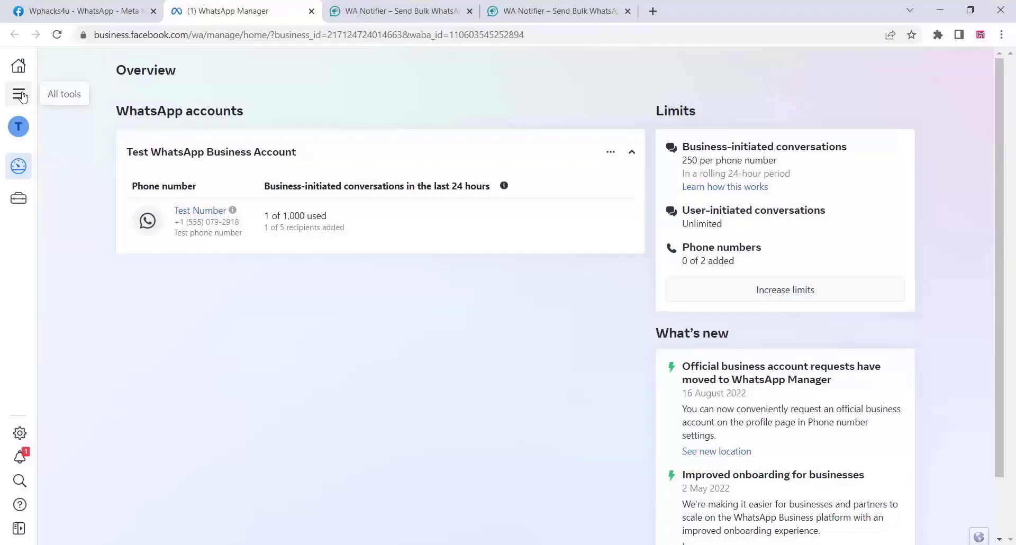
pyautogui.click(19, 94)
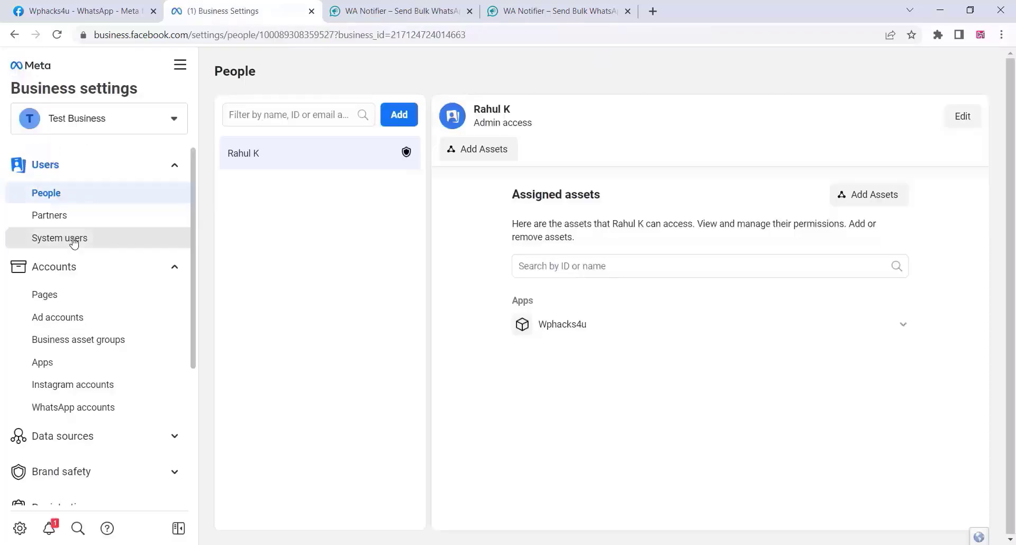
pyautogui.click(75, 241)
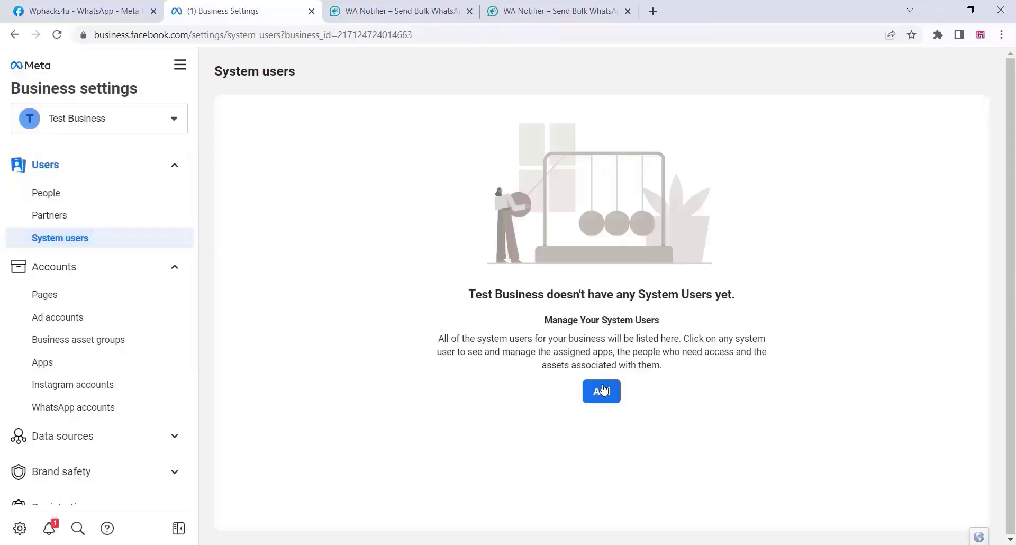
# Accept the Non-discrimination Policy, enter a system username, and create it with the Admin role.
pyautogui.click(602, 394)
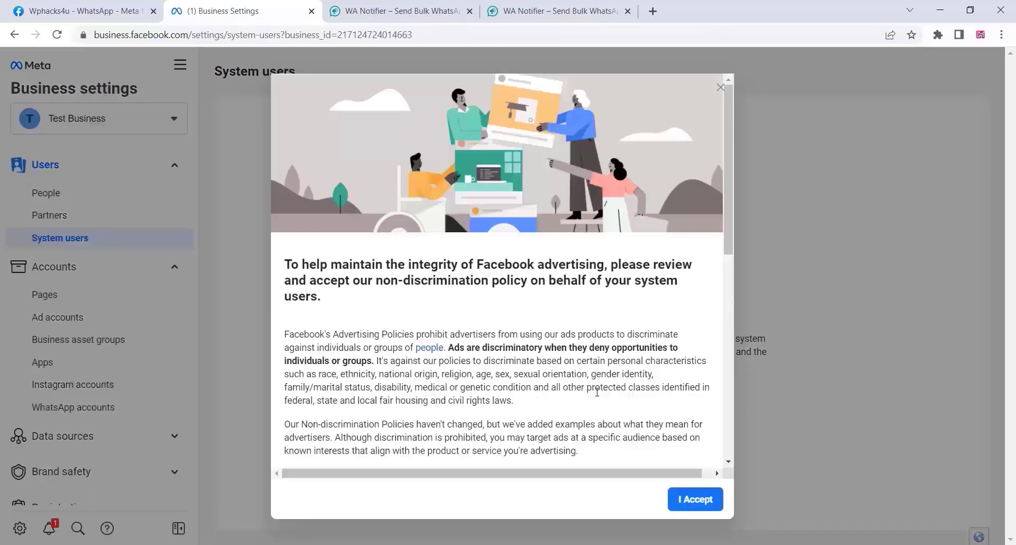
pyautogui.click(696, 501)
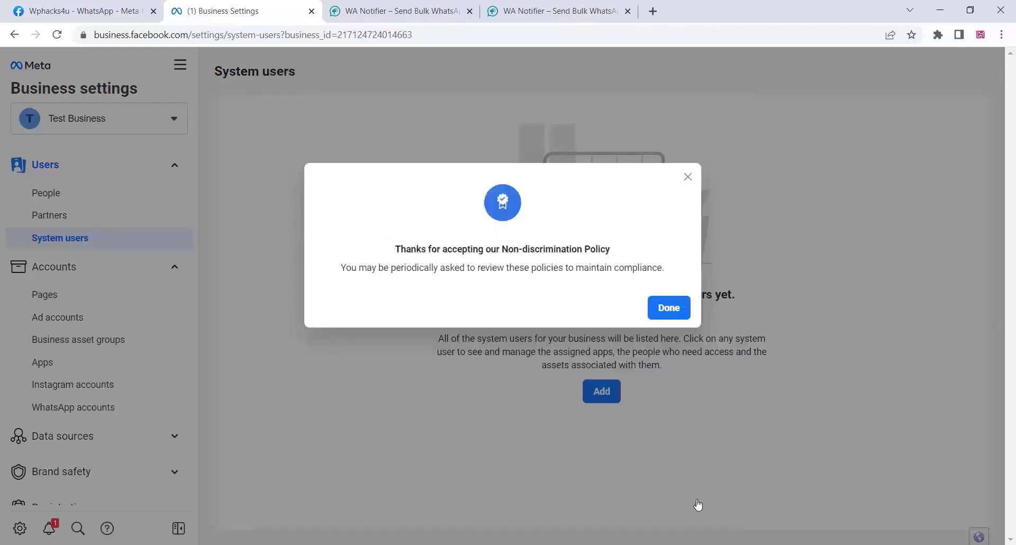
pyautogui.click(665, 306)
pyautogui.click(391, 222)
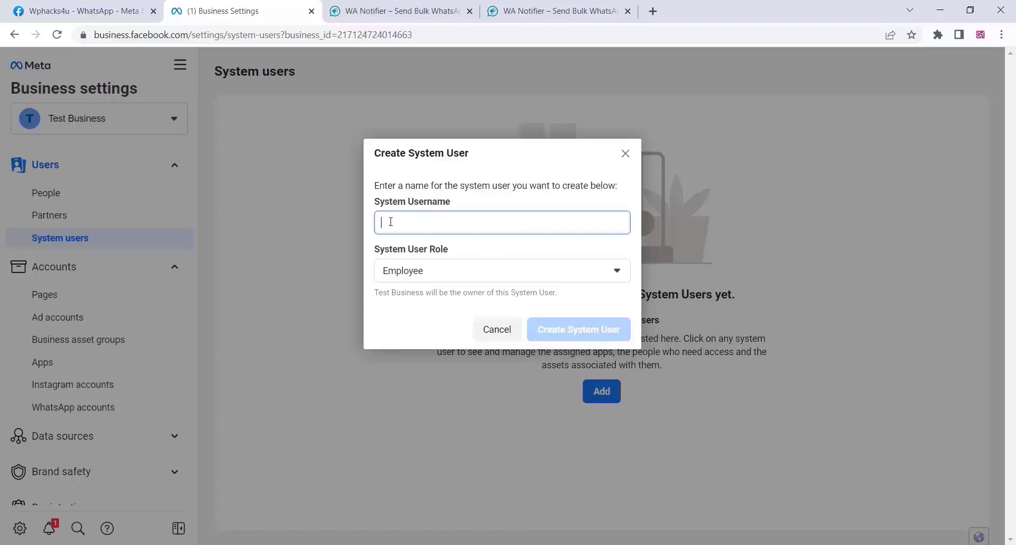
pyautogui.write('Rahul')
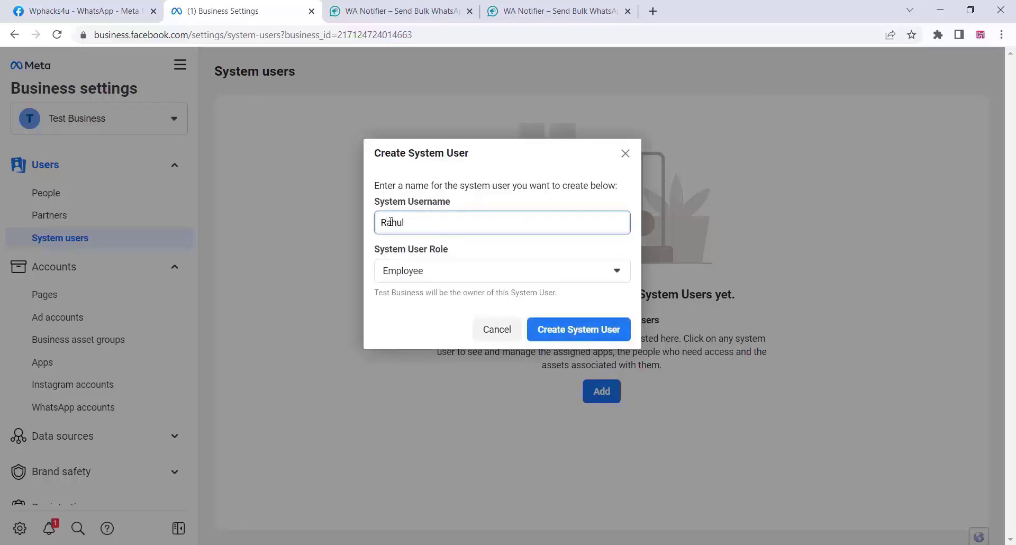
pyautogui.click(402, 270)
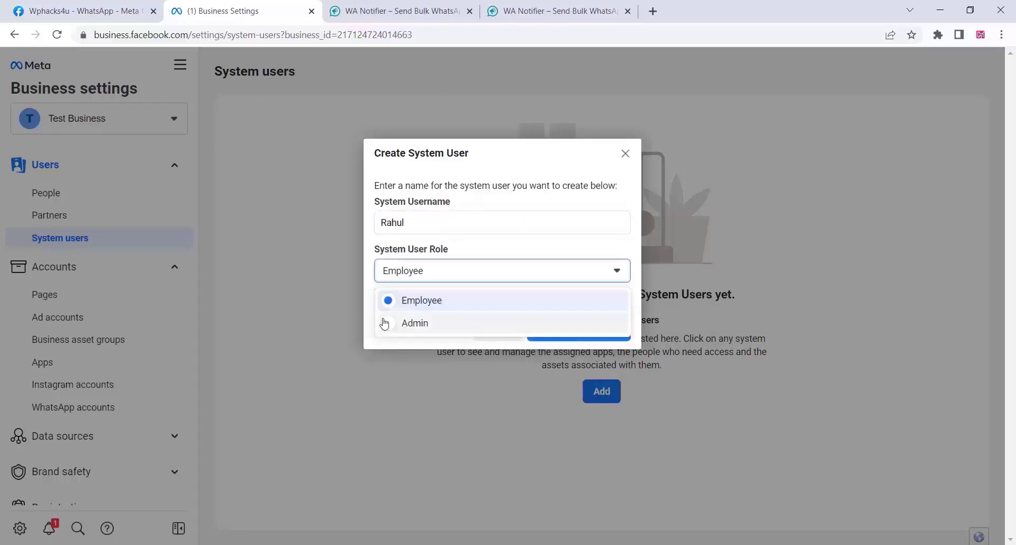
pyautogui.click(391, 322)
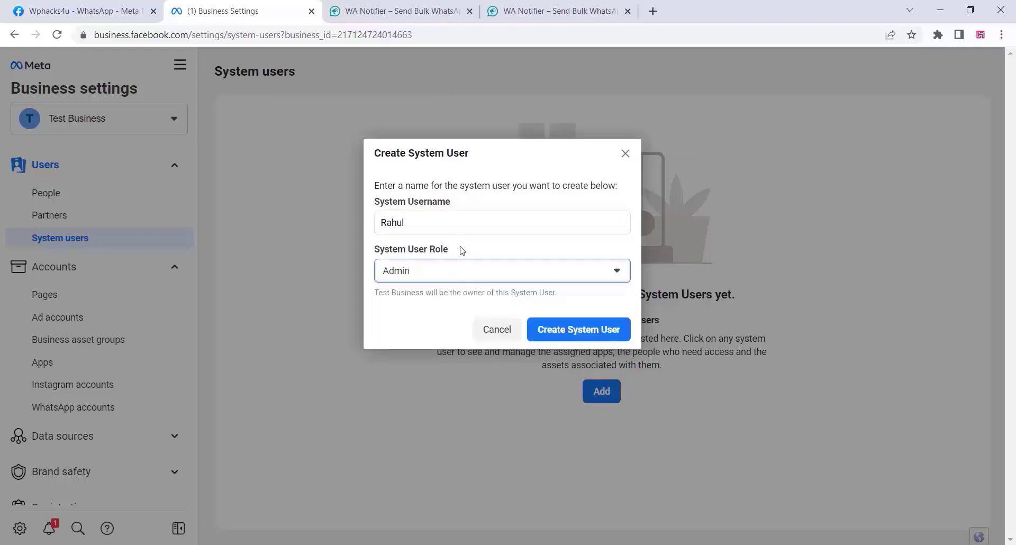
pyautogui.click(578, 334)
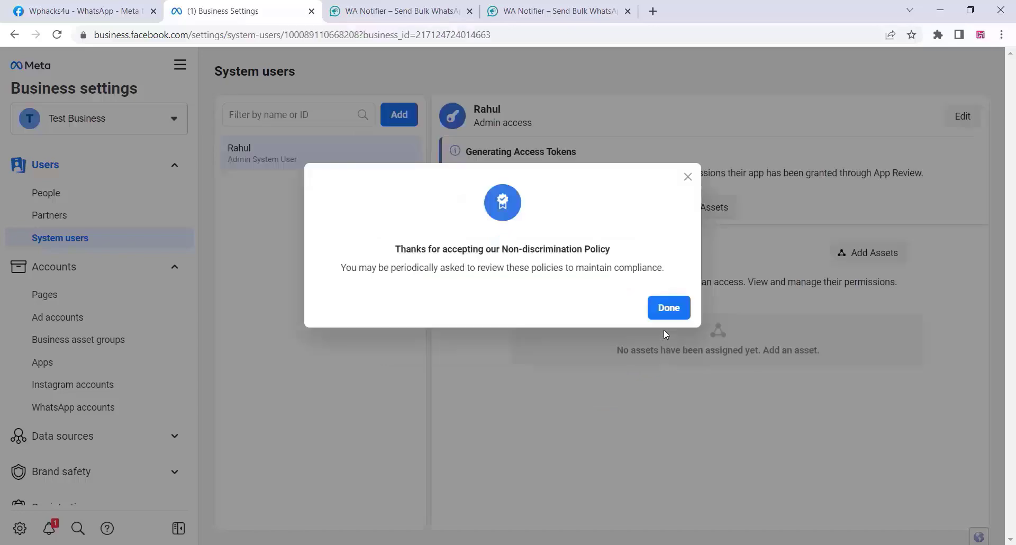
# Assign the Wphacks4u app with Manage app full control to the system user, then begin token generation.
pyautogui.click(669, 311)
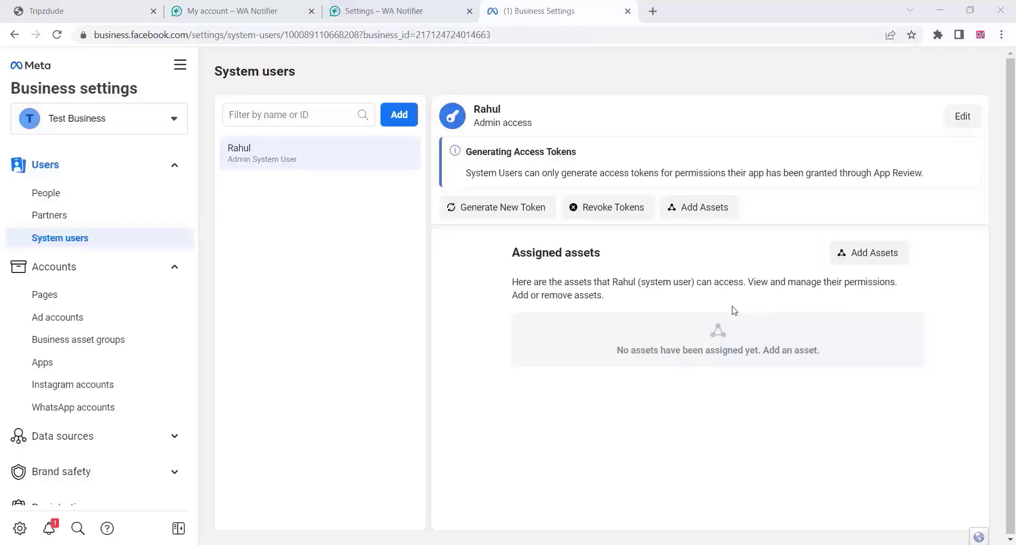
pyautogui.click(692, 209)
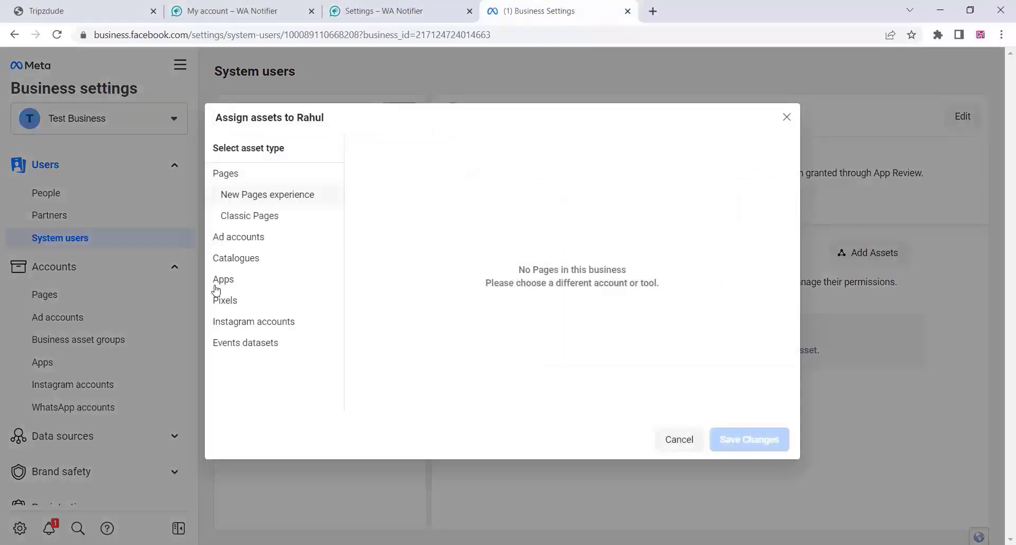
pyautogui.click(228, 280)
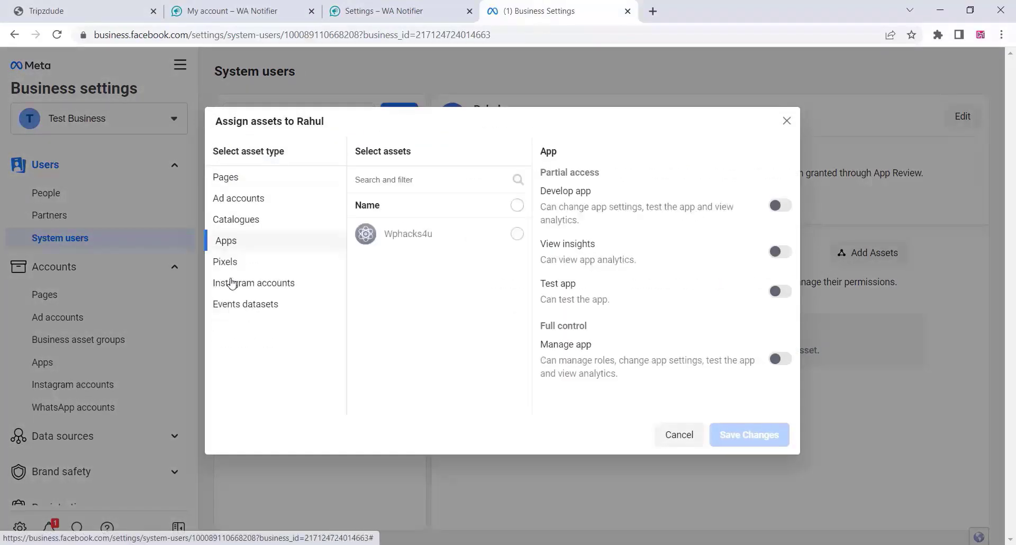
pyautogui.click(517, 235)
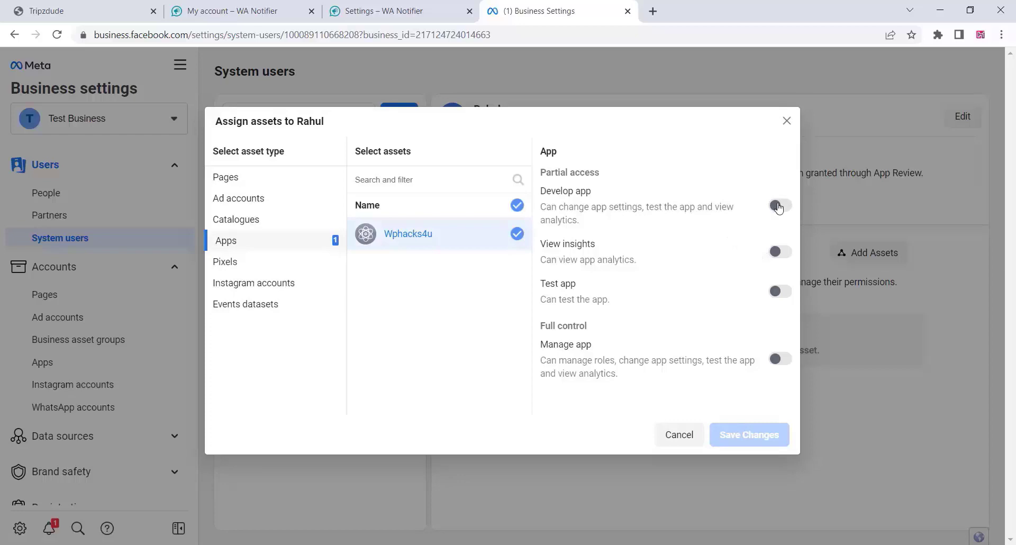
pyautogui.click(789, 365)
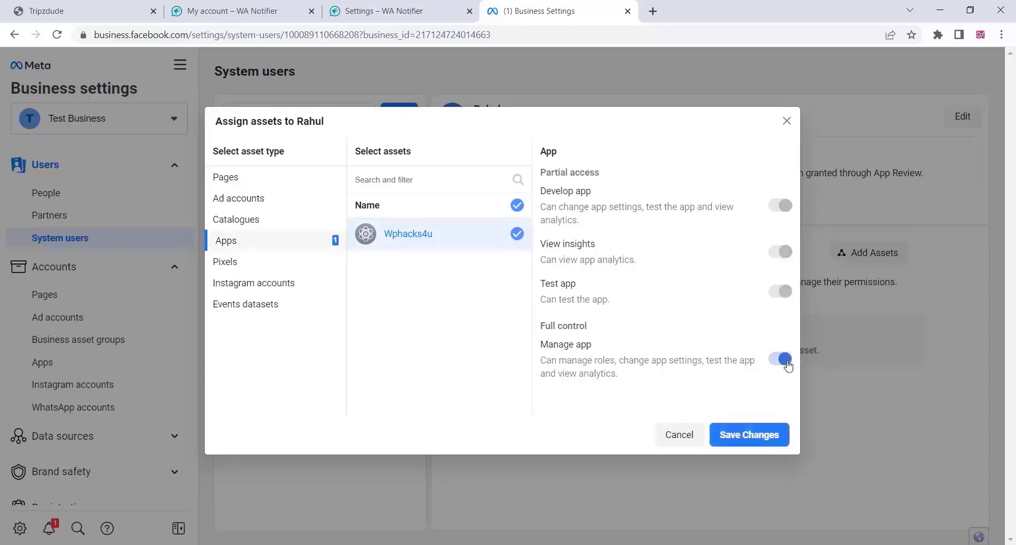
pyautogui.click(753, 441)
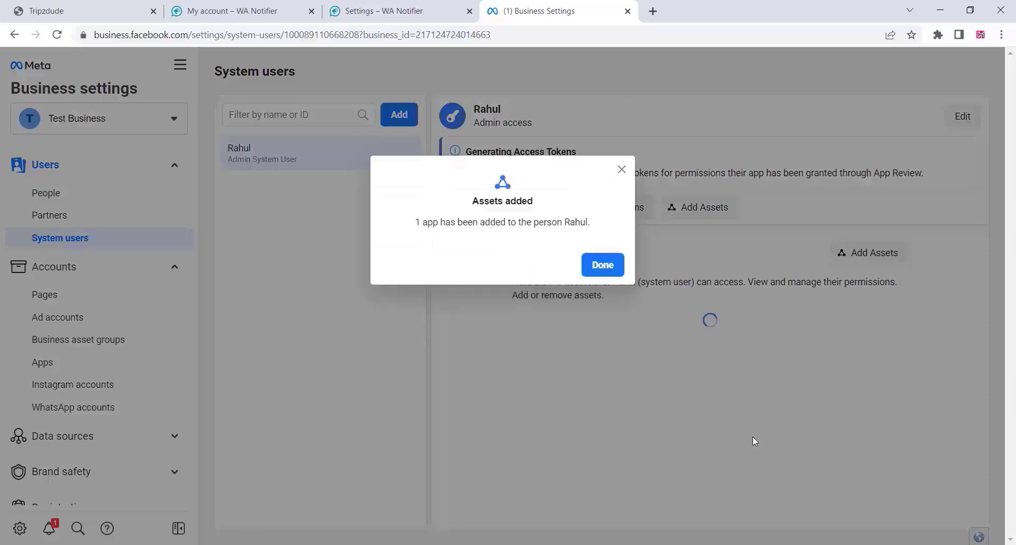
pyautogui.click(593, 267)
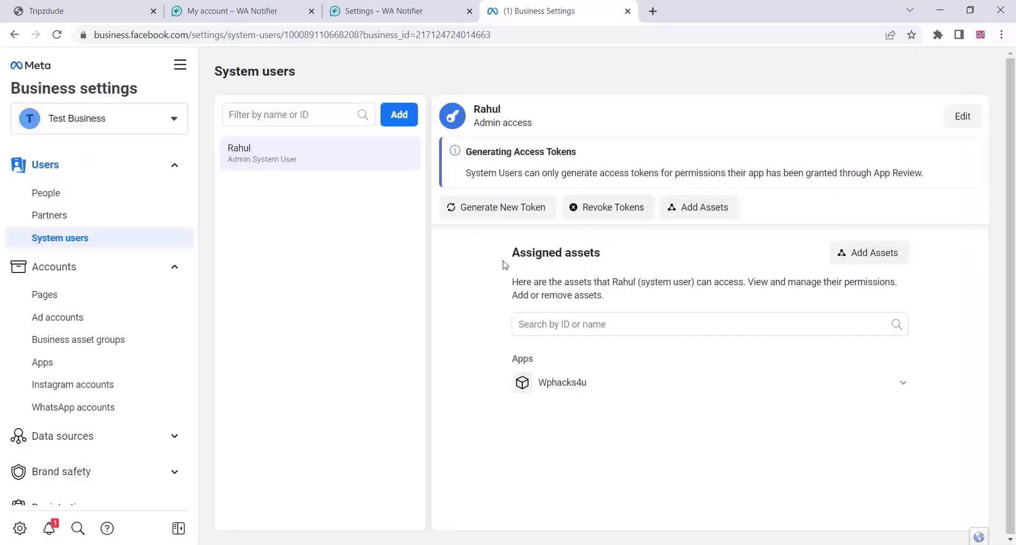
pyautogui.click(487, 208)
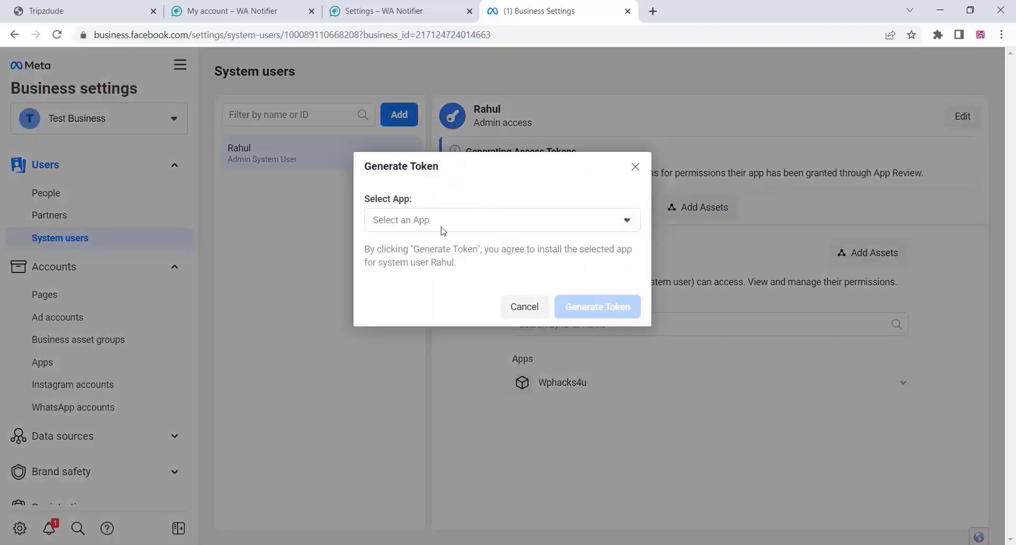
# Generate a Wphacks4u token with whatsapp_business_management and whatsapp_business_messaging permissions.
pyautogui.click(443, 226)
pyautogui.click(376, 250)
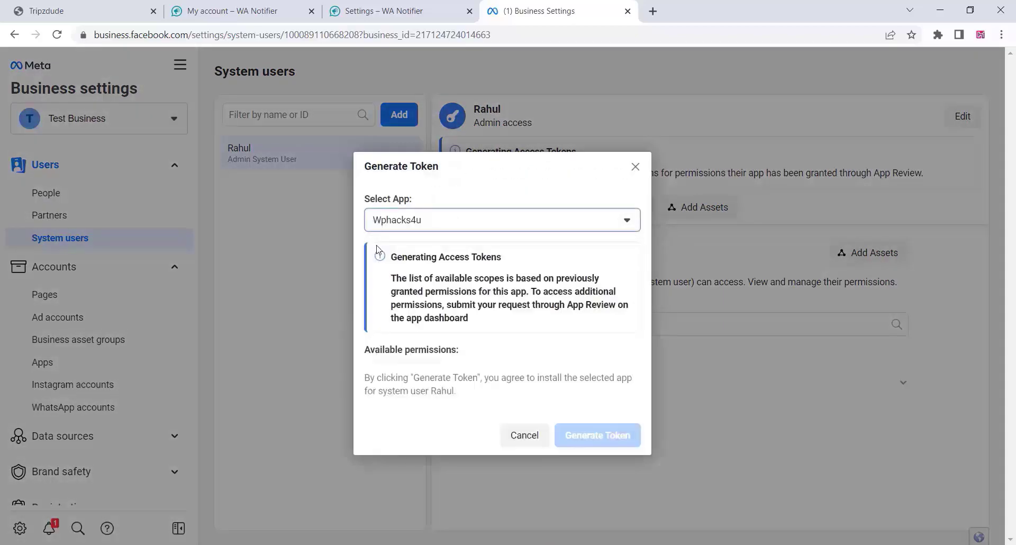
pyautogui.scroll(-10, 566, 365)
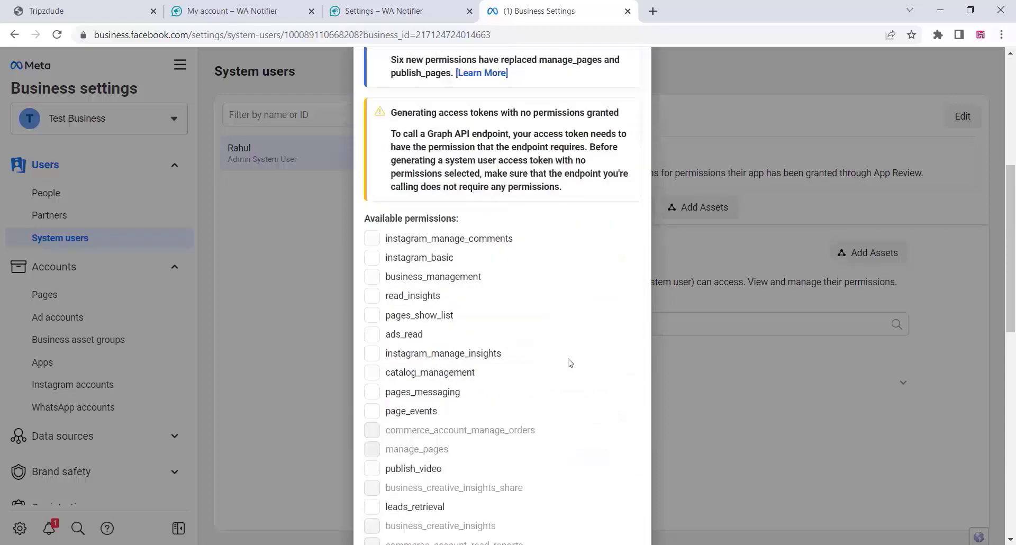
pyautogui.scroll(-5, 570, 363)
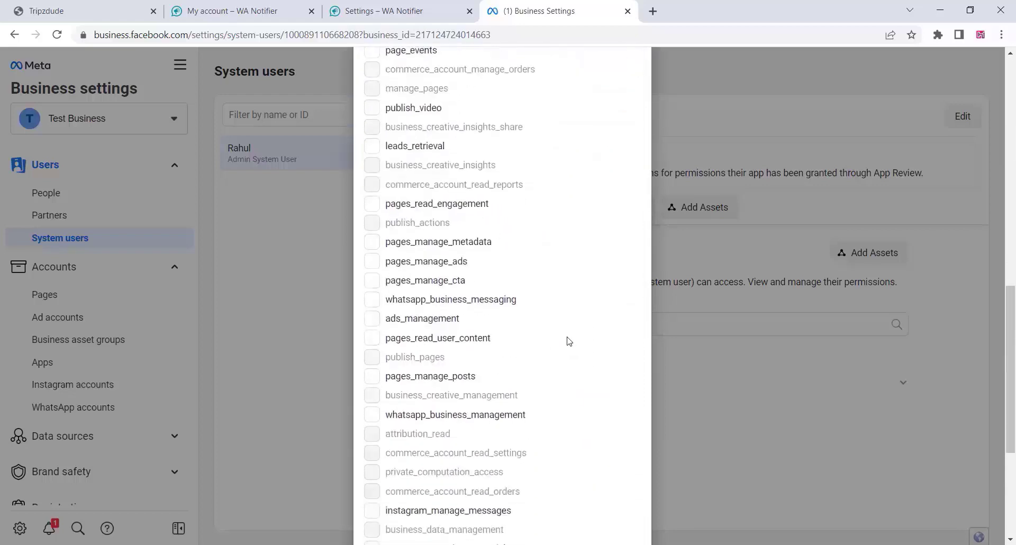
pyautogui.click(372, 302)
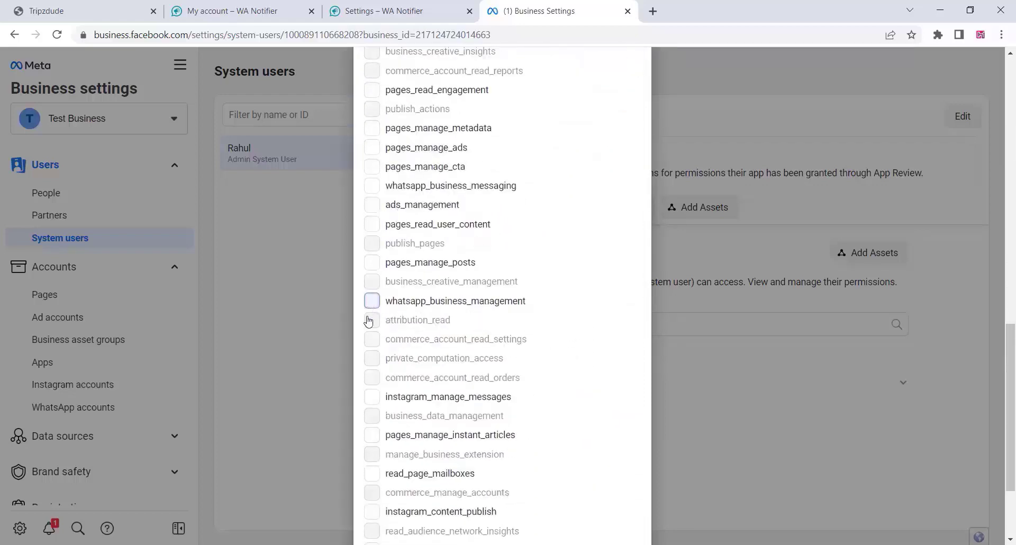
pyautogui.click(373, 189)
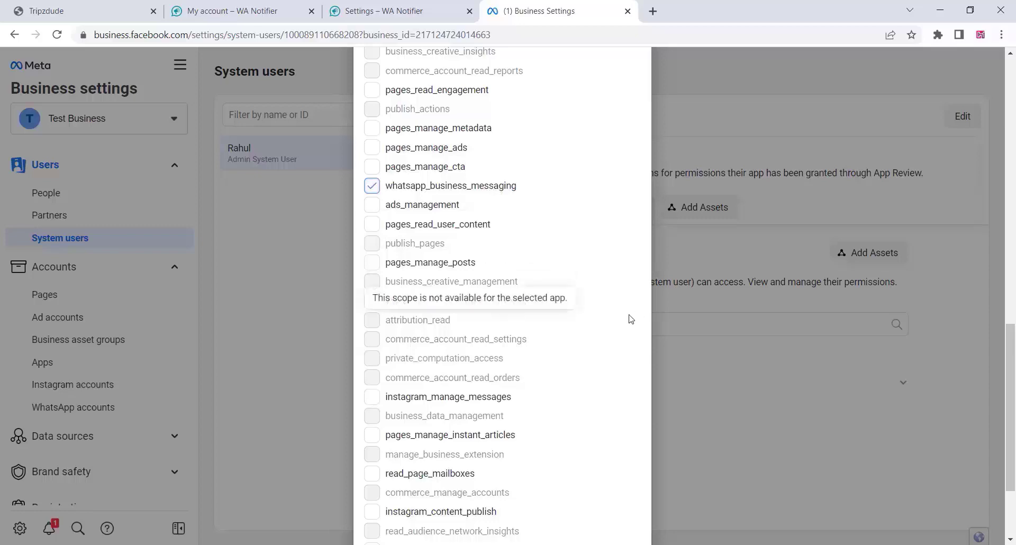
pyautogui.scroll(-1, 732, 404)
pyautogui.scroll(-1, 731, 405)
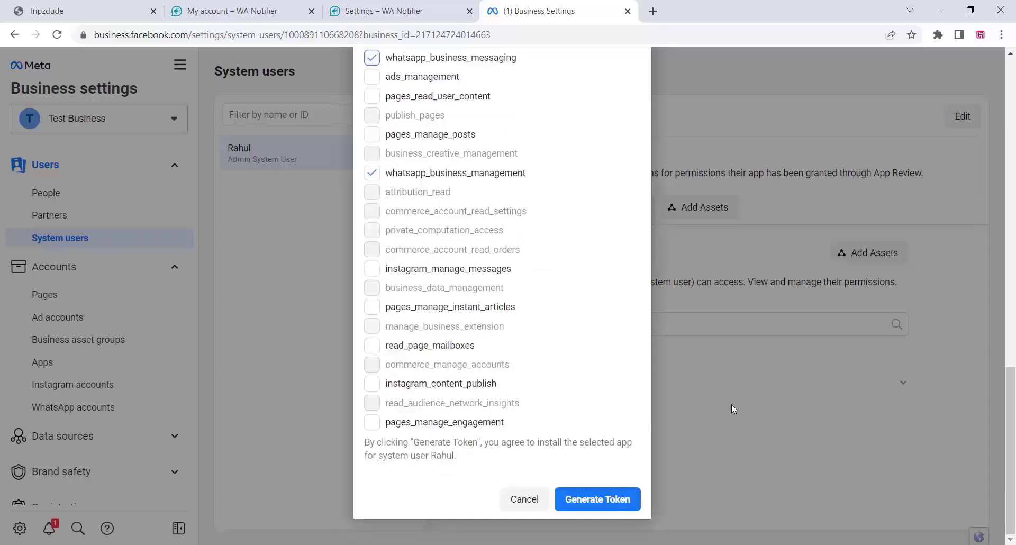
pyautogui.click(614, 503)
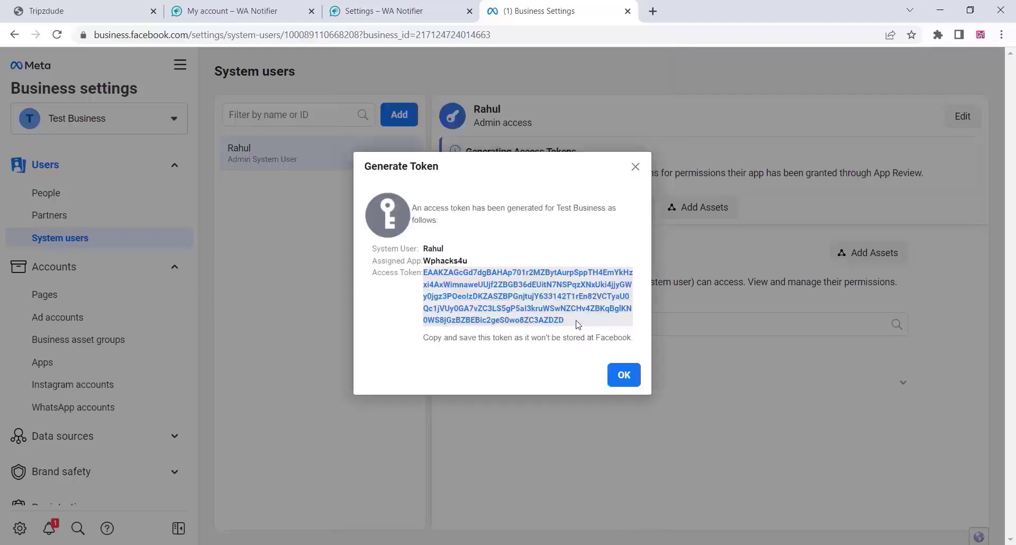
# Select the whole generated access token and copy it.
pyautogui.moveTo(560, 321); pyautogui.dragTo(425, 276)
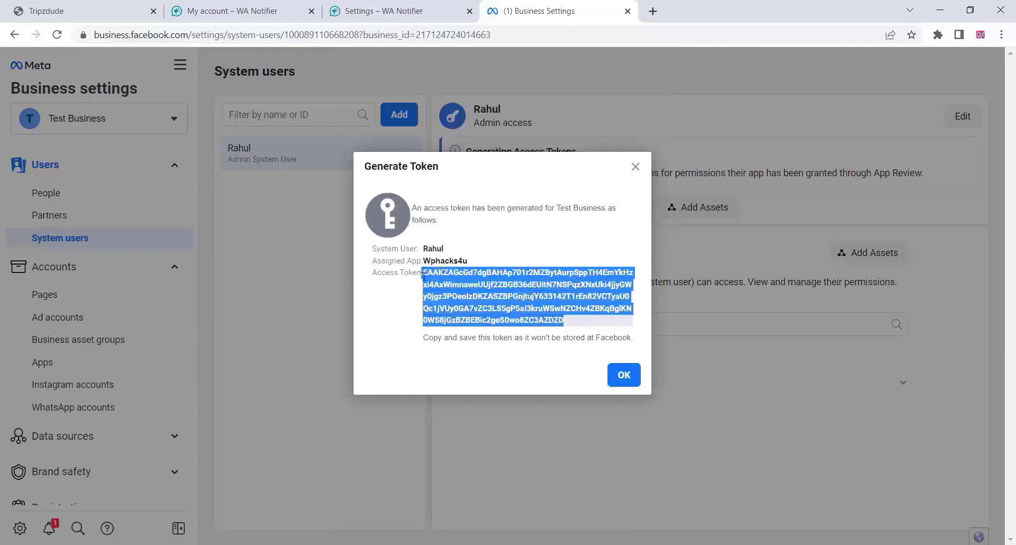
pyautogui.rightClick(460, 276)
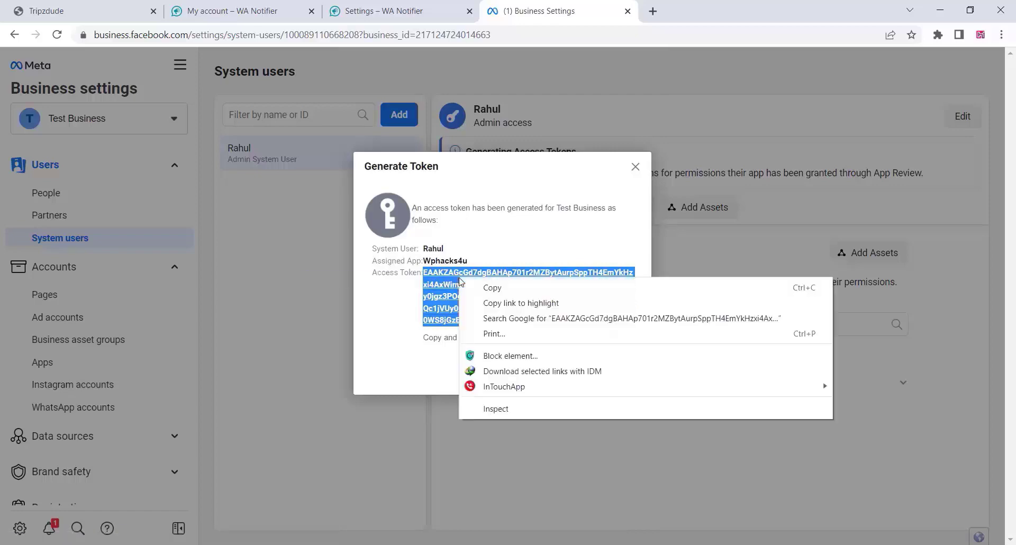
pyautogui.click(494, 289)
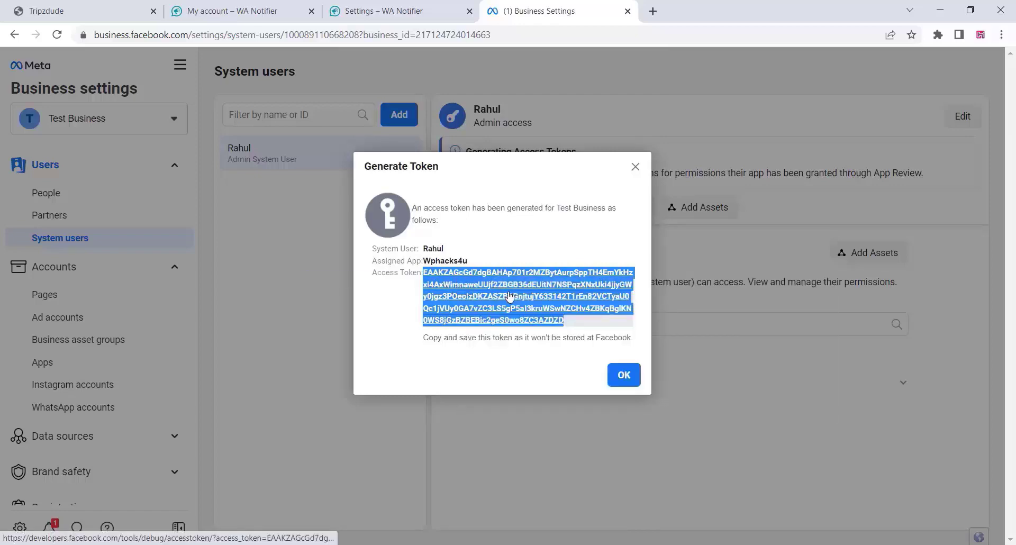
# Reload WA Notifier's API settings and confirm form resubmission so the token is validated and saved.
pyautogui.click(359, 9)
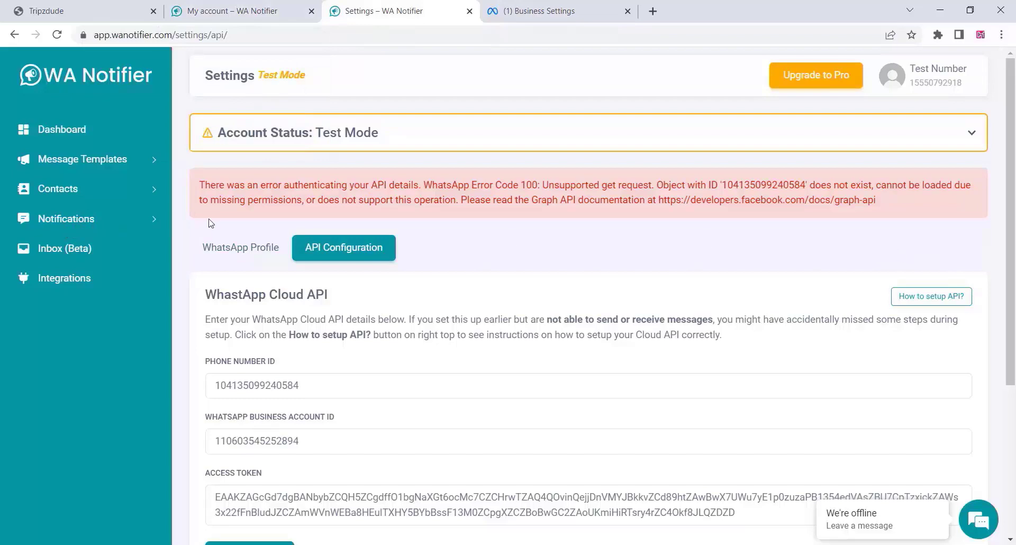
pyautogui.click(58, 34)
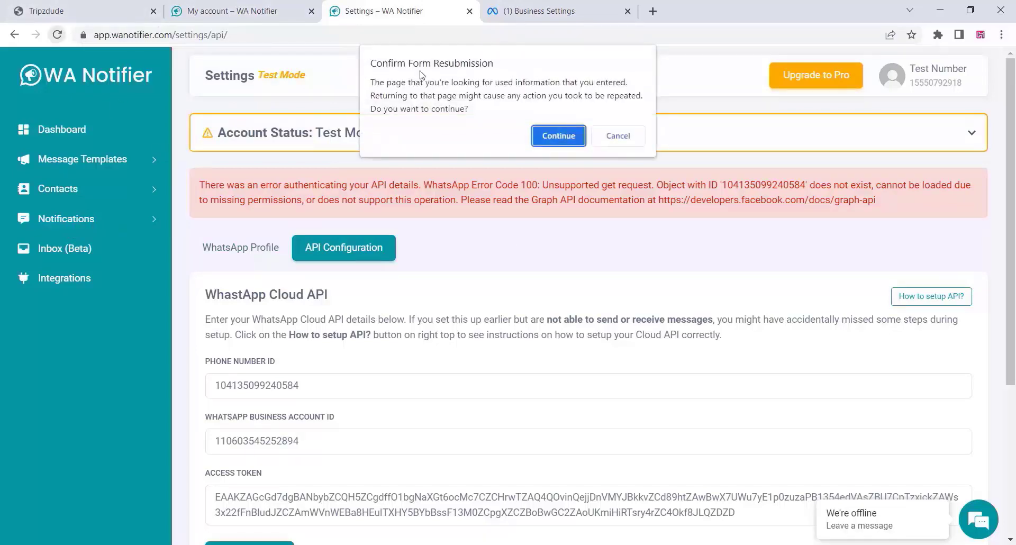
pyautogui.click(558, 136)
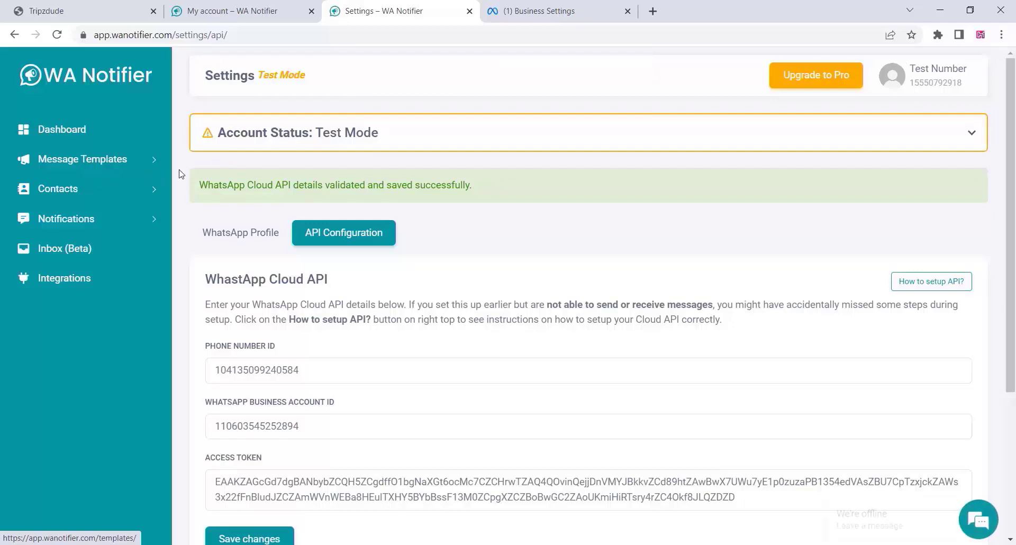
pyautogui.scroll(-3, 216, 169)
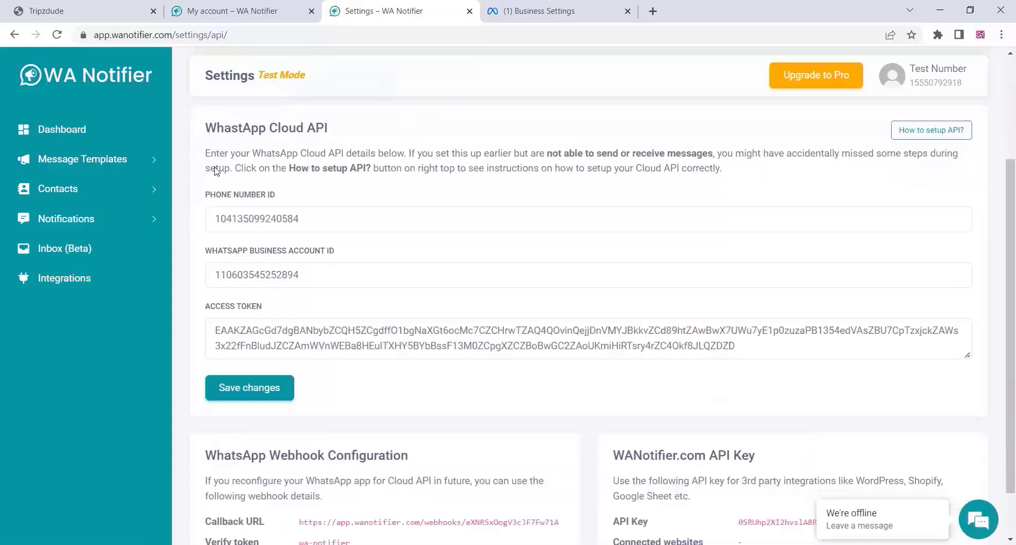
pyautogui.scroll(1, 216, 167)
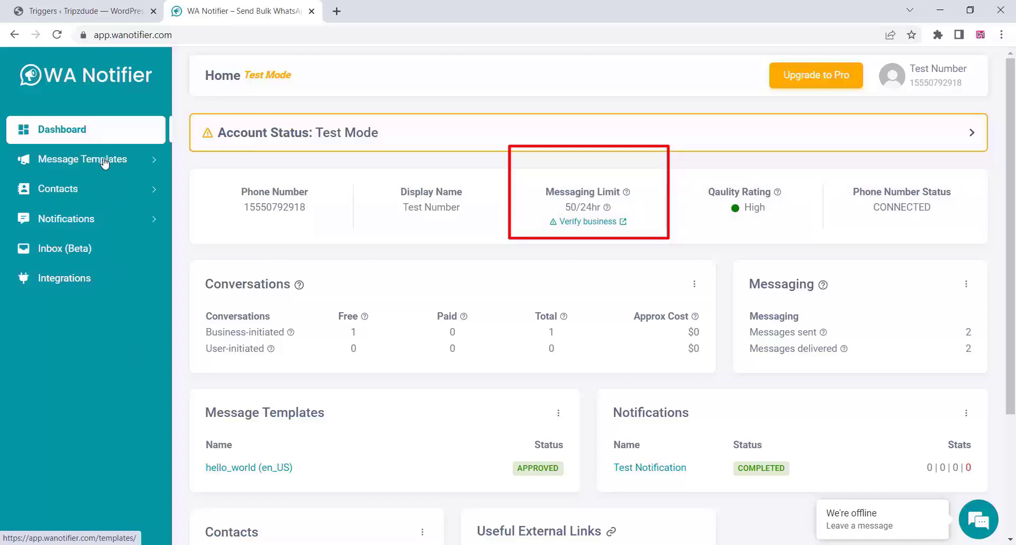
# Expand Message Templates in the sidebar and open the templates list showing hello_world approved.
pyautogui.click(104, 161)
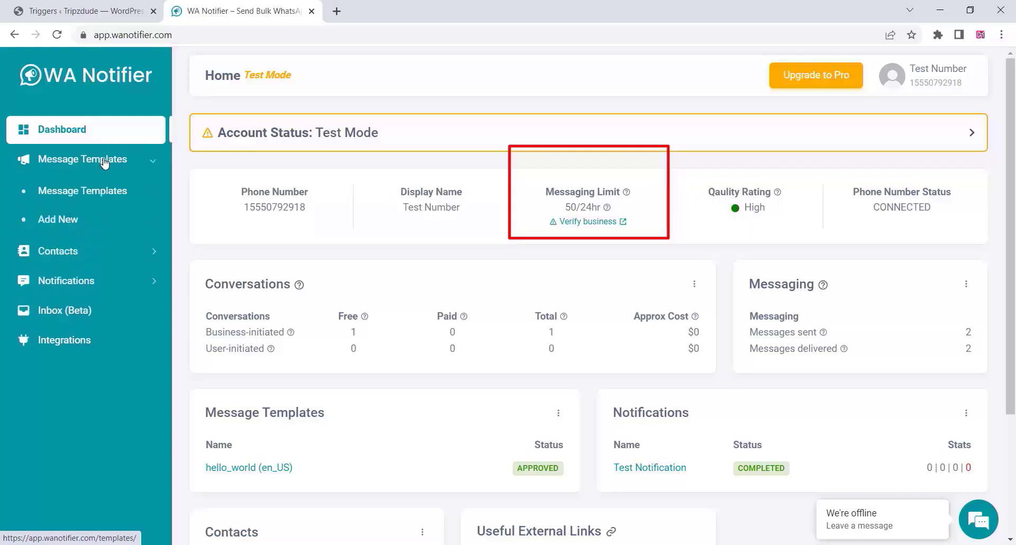
pyautogui.click(88, 196)
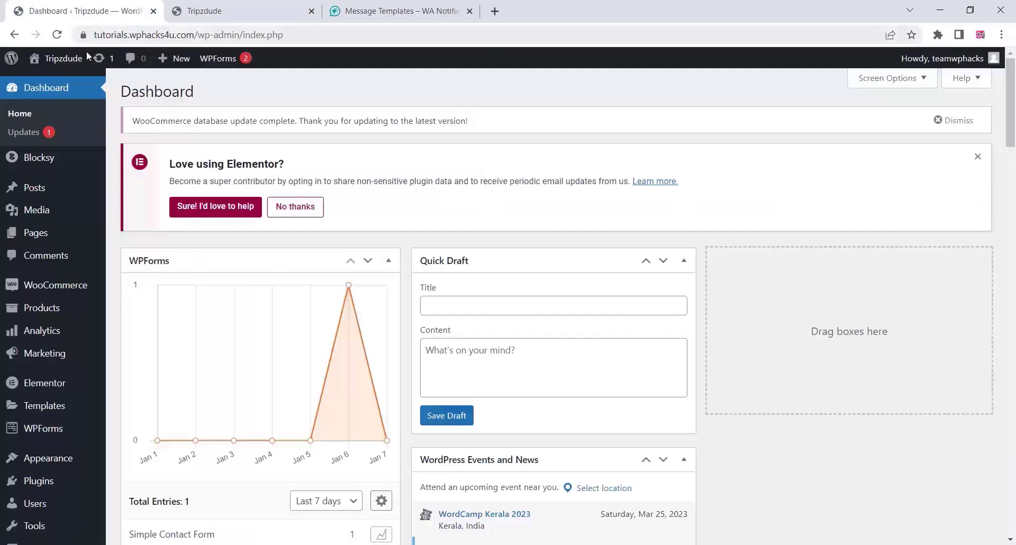
# Install the WANotifier plugin from Plugins > Add New and activate it.
pyautogui.moveTo(51, 493)
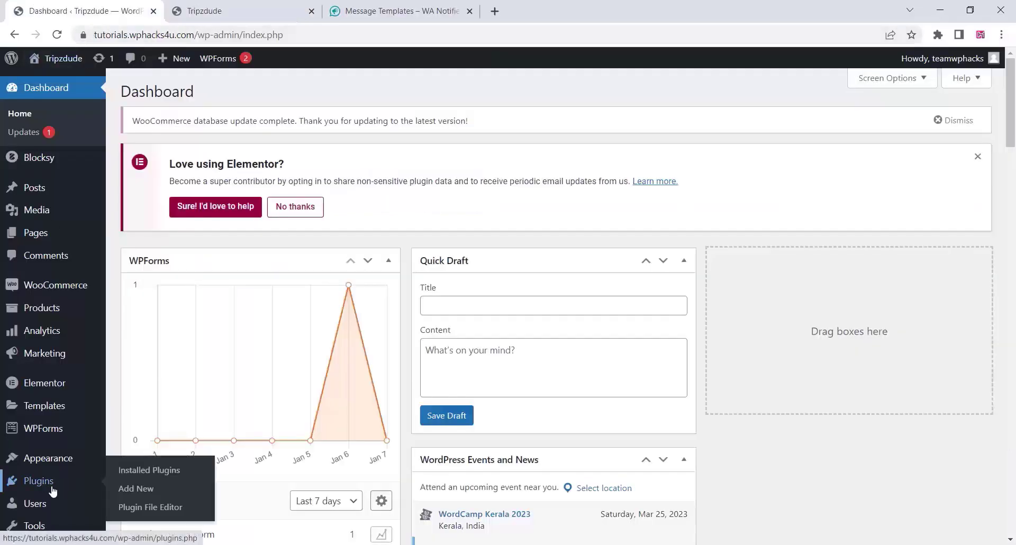
pyautogui.click(144, 492)
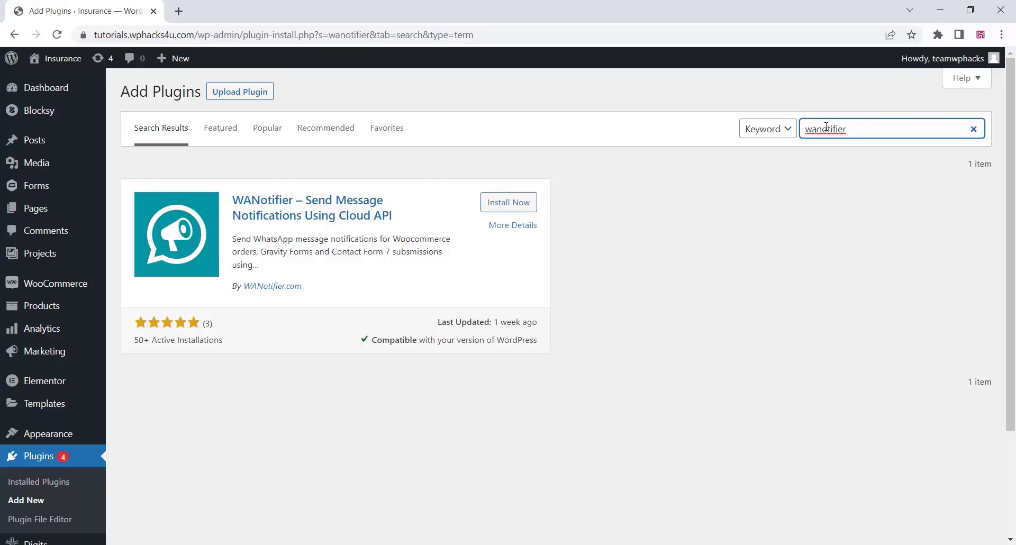
pyautogui.click(505, 204)
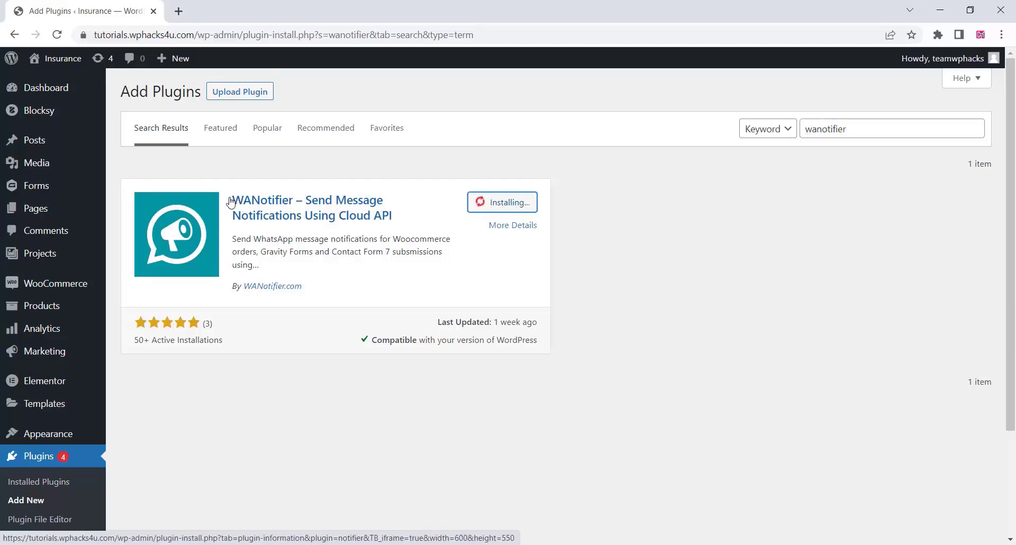
pyautogui.moveTo(231, 201); pyautogui.dragTo(405, 217)
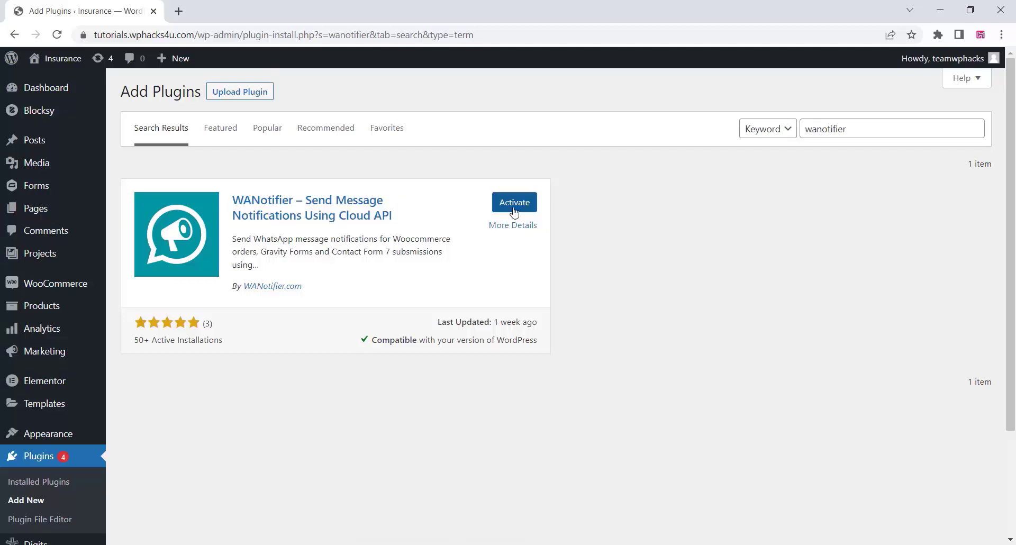
pyautogui.click(513, 210)
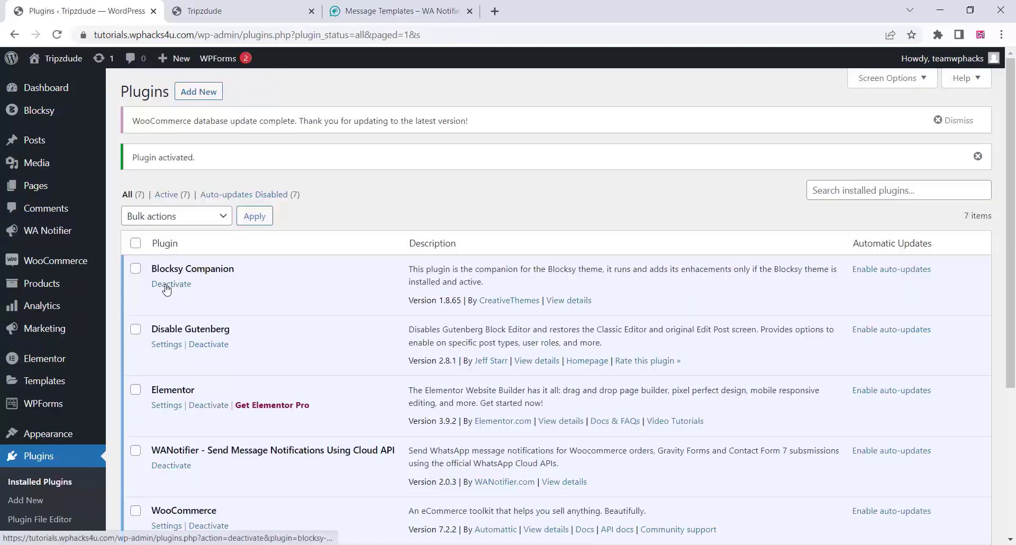
# Open the WA Notifier setup page and follow its 'Settings > API' link to a new tab.
pyautogui.click(38, 233)
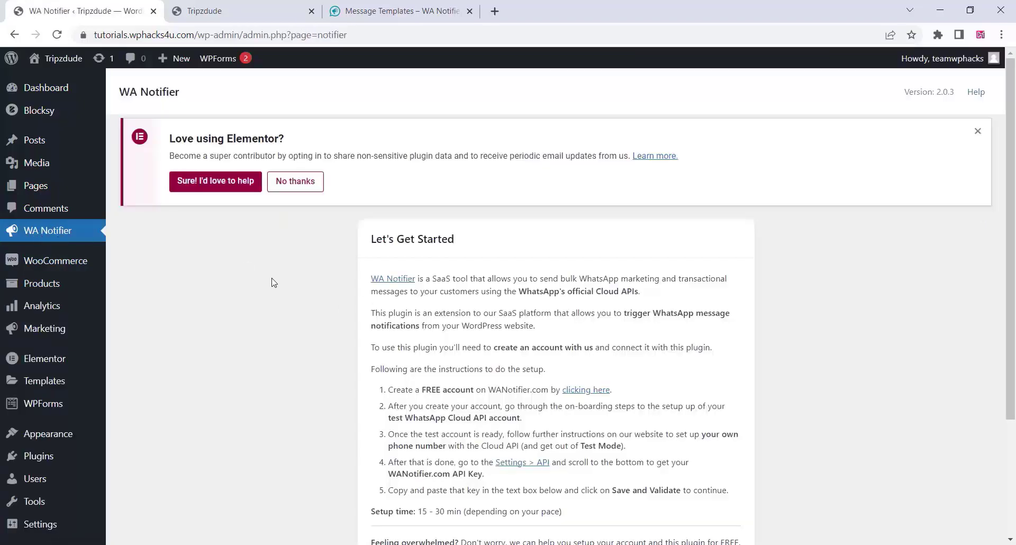
pyautogui.scroll(-3, 272, 281)
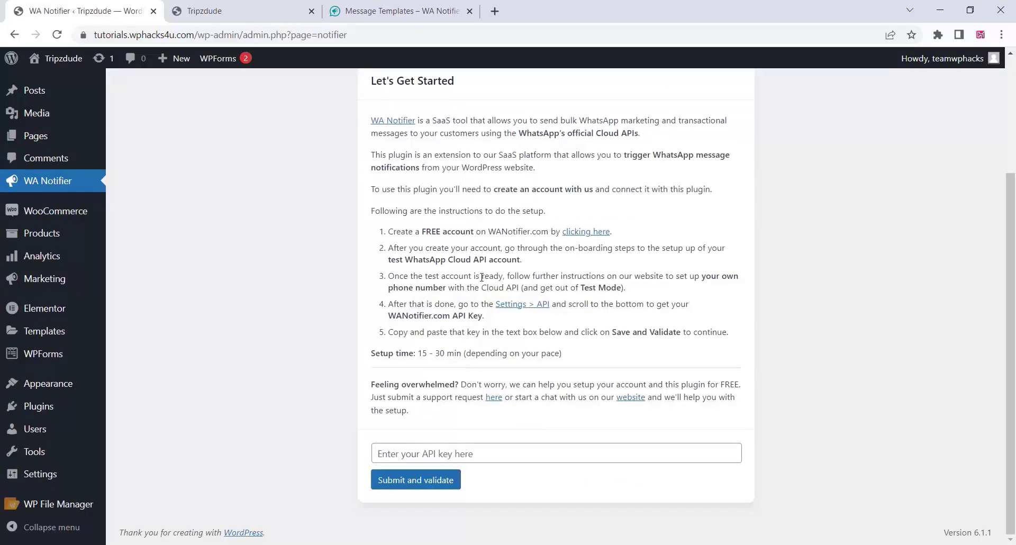
pyautogui.click(536, 309)
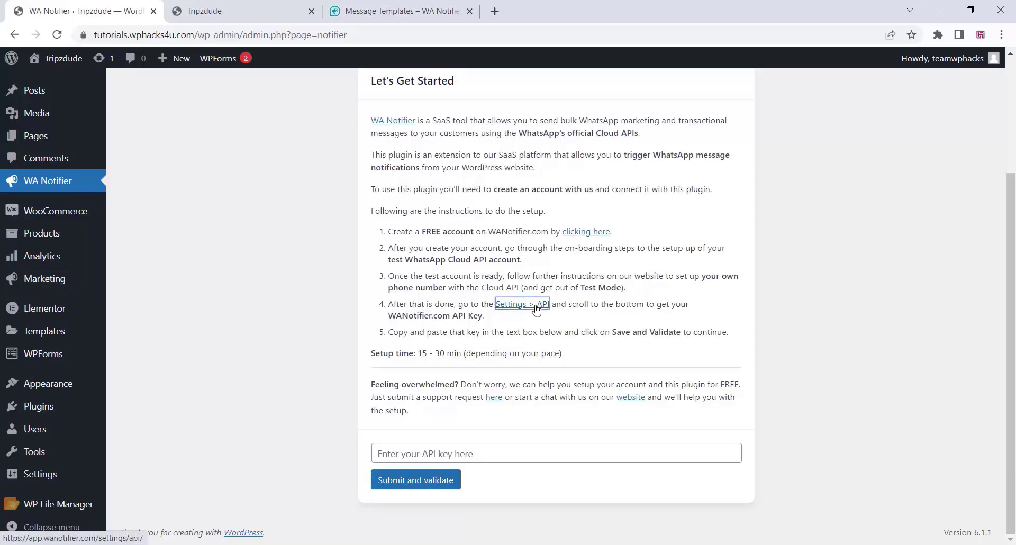
# Close the Tripzdude and old template tabs, copy the WANotifier.com API key, and return to WordPress.
pyautogui.click(469, 11)
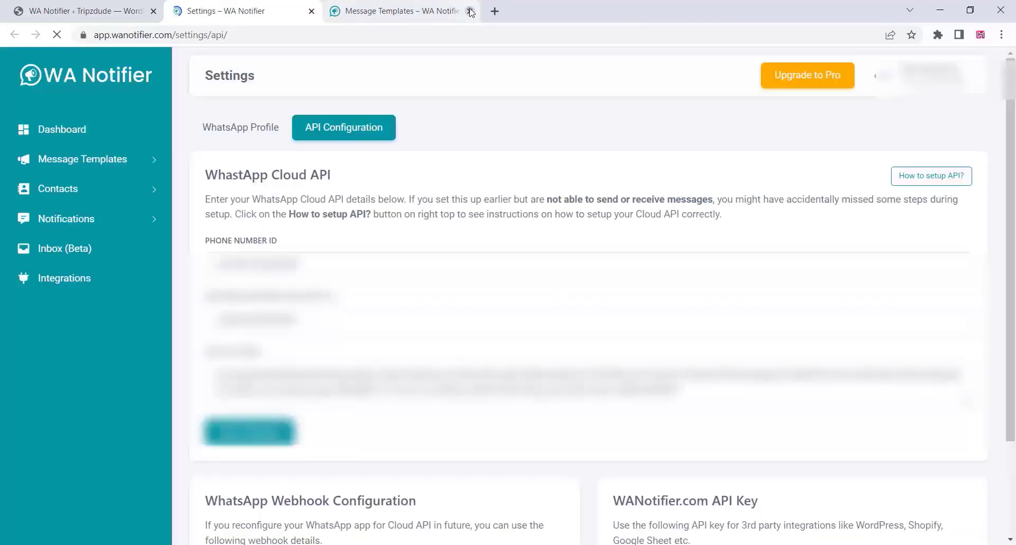
pyautogui.click(470, 11)
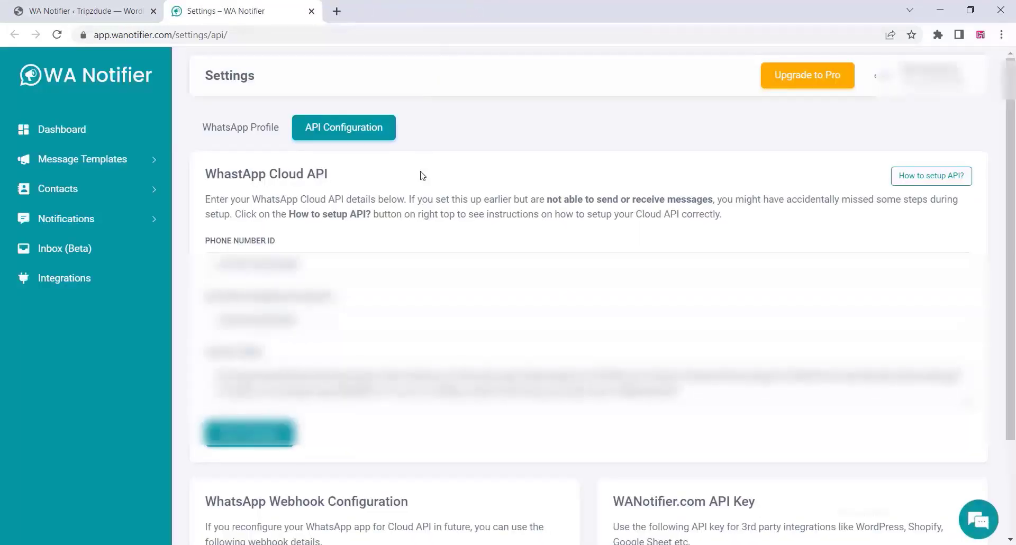
pyautogui.scroll(-1, 552, 299)
pyautogui.scroll(-3, 552, 299)
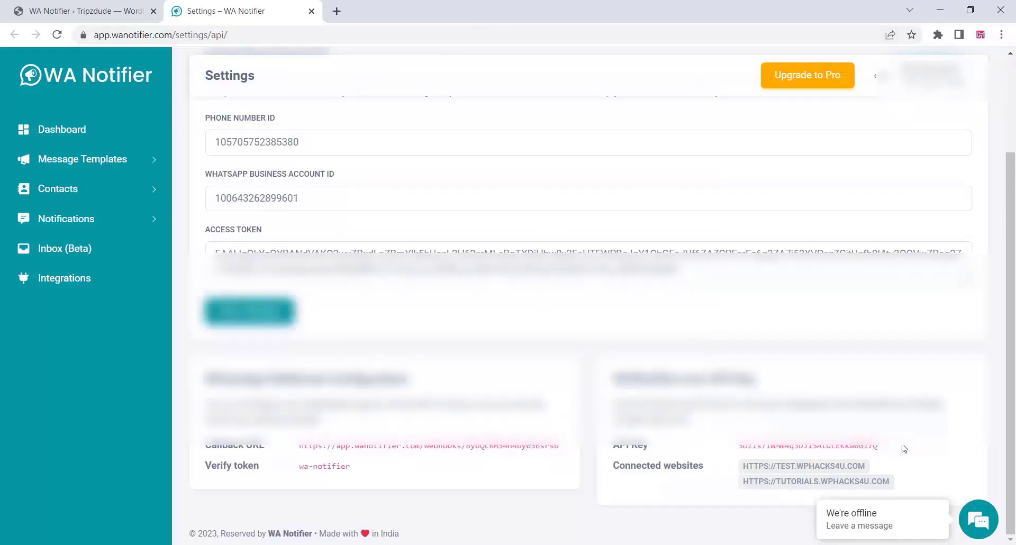
pyautogui.moveTo(888, 448); pyautogui.dragTo(739, 449)
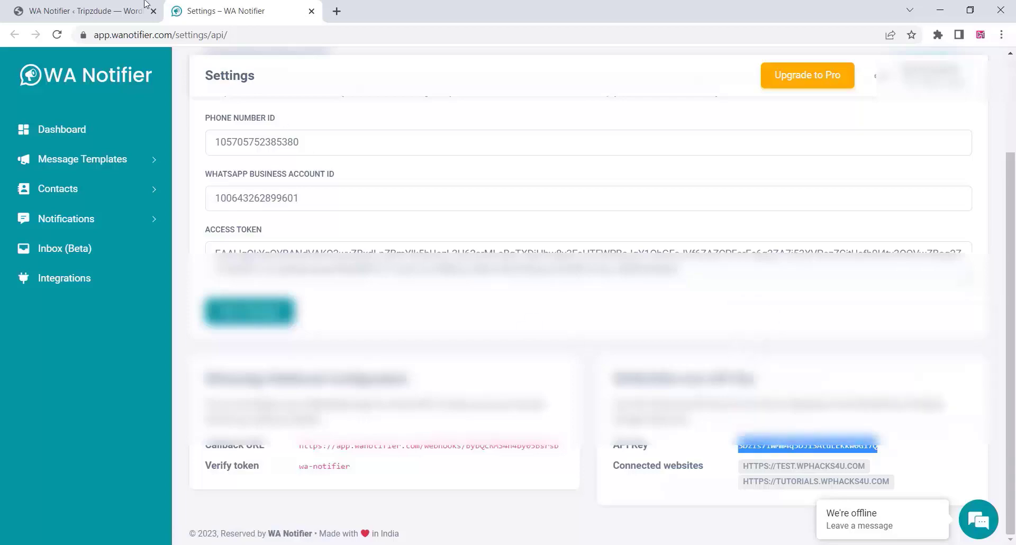
pyautogui.click(43, 5)
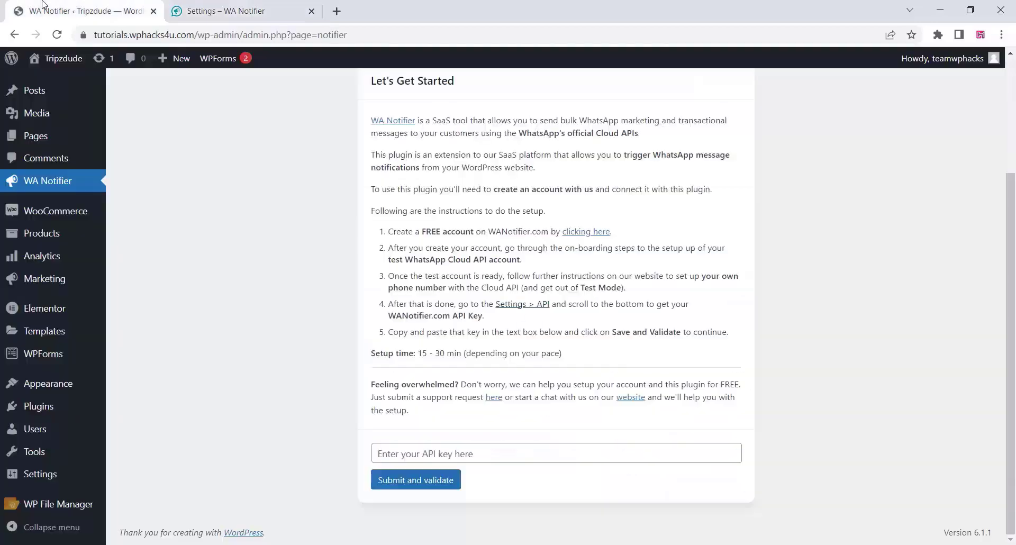
# Paste the copied API key into the plugin's API key field and submit it for validation.
pyautogui.rightClick(390, 456)
pyautogui.click(431, 319)
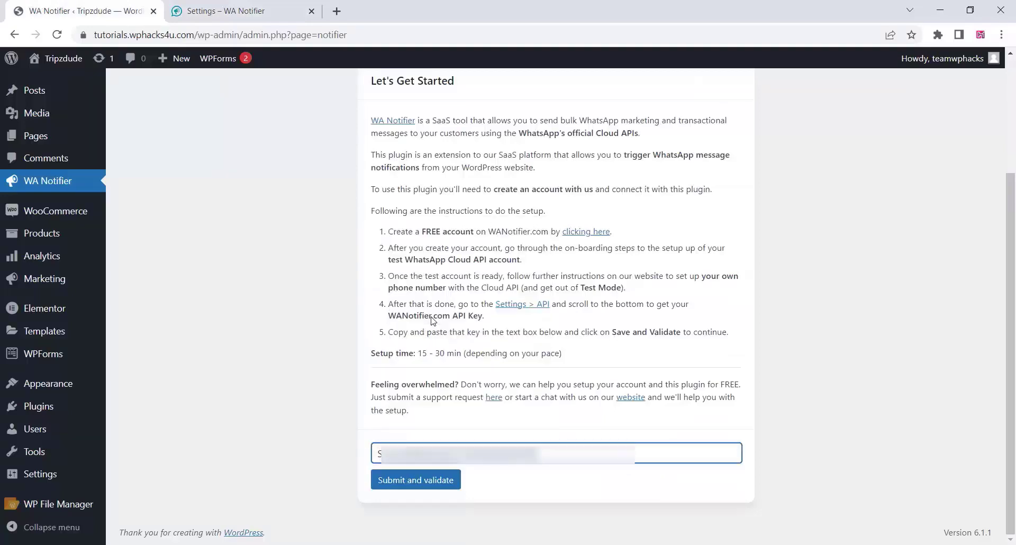
pyautogui.click(395, 482)
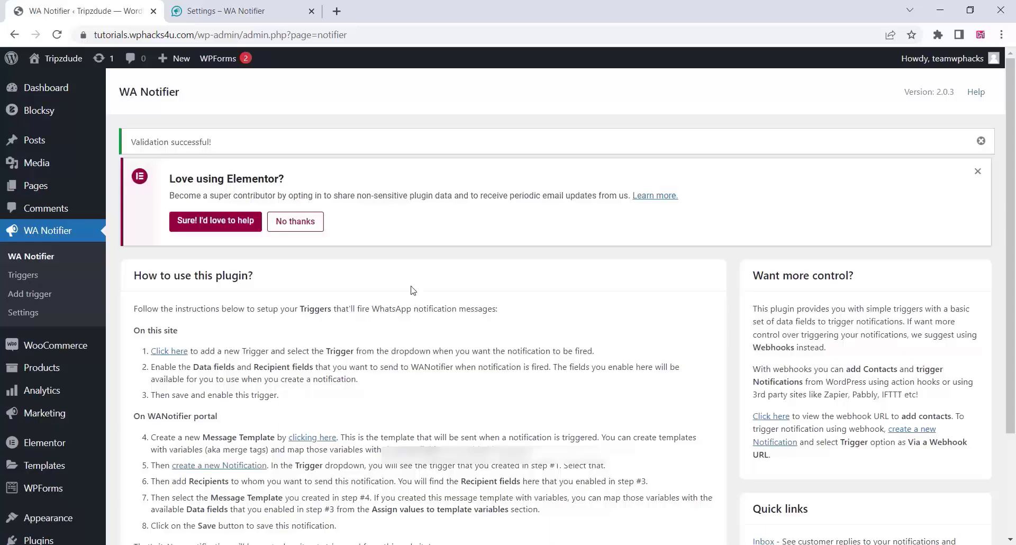
pyautogui.scroll(-3, 454, 271)
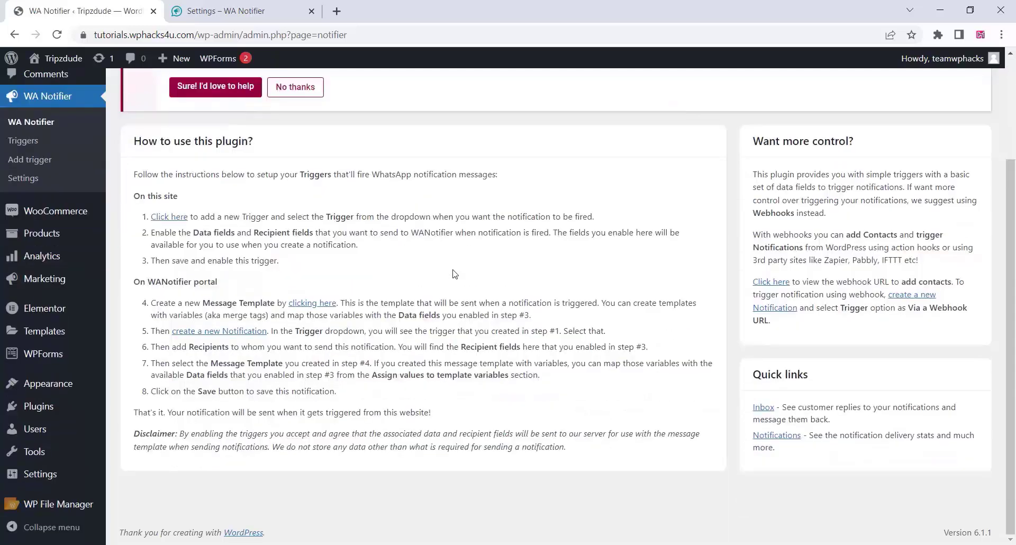
pyautogui.scroll(3, 454, 270)
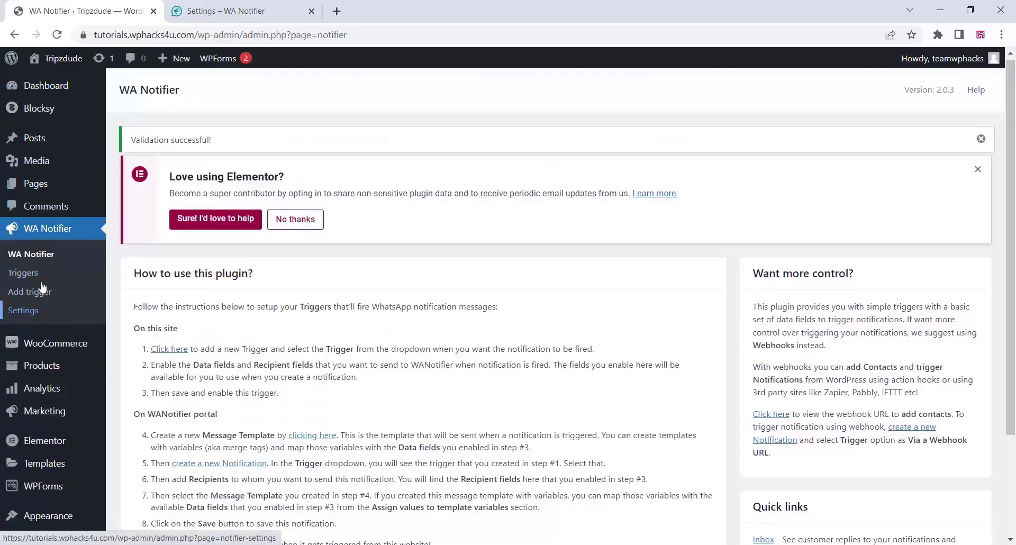
# Create a new trigger named 'gravity forms' for Health insurance form submissions.
pyautogui.click(24, 277)
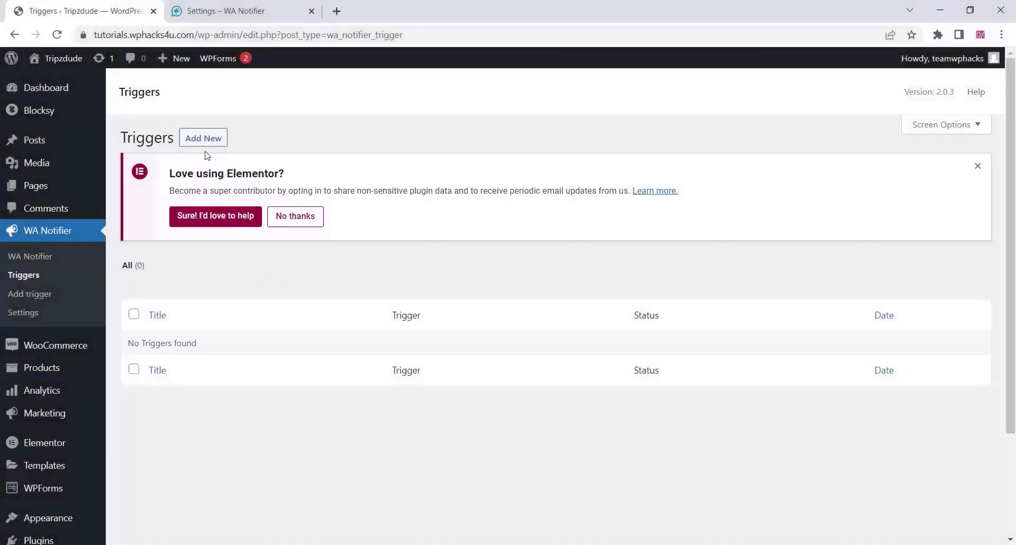
pyautogui.click(203, 139)
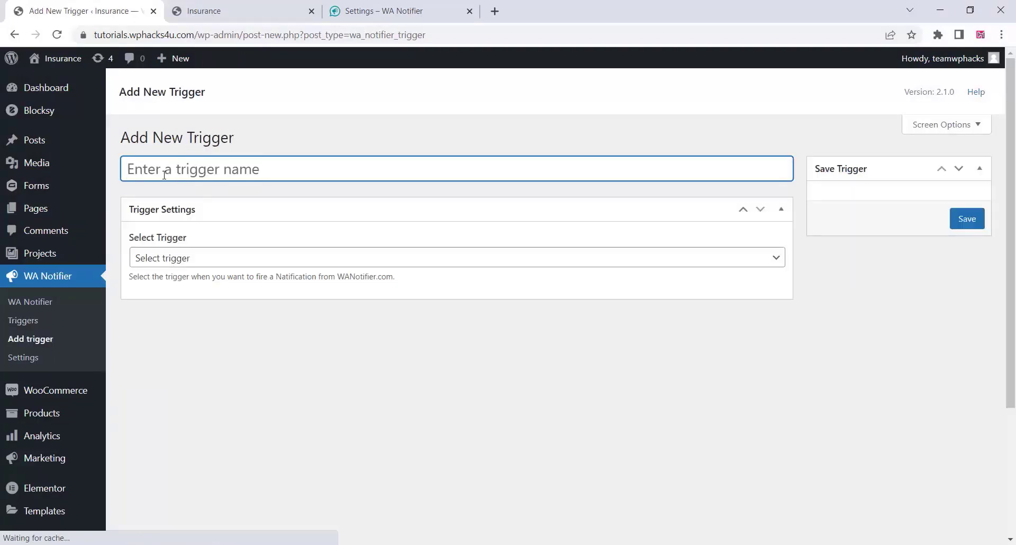
pyautogui.write('g')
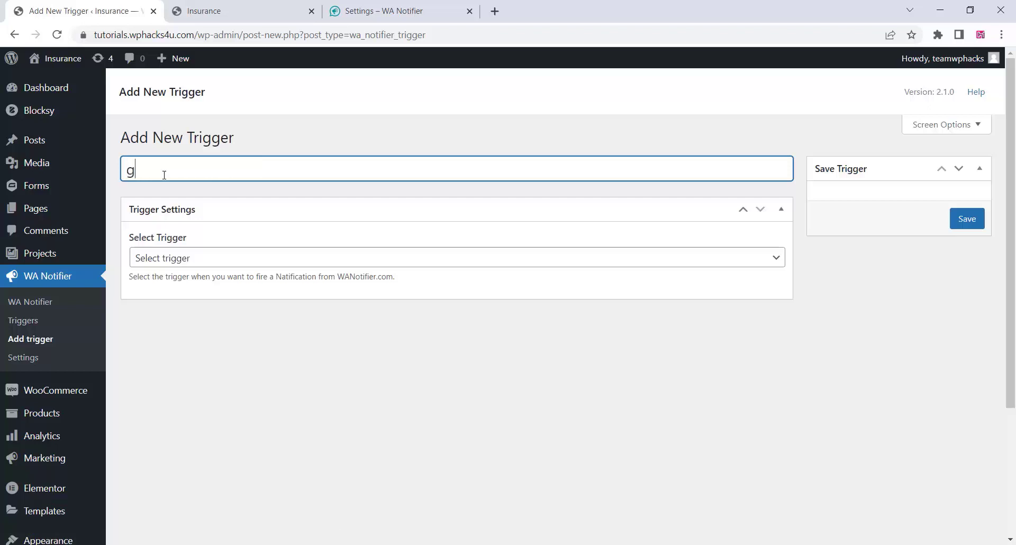
pyautogui.write('ravity forms')
pyautogui.click(180, 259)
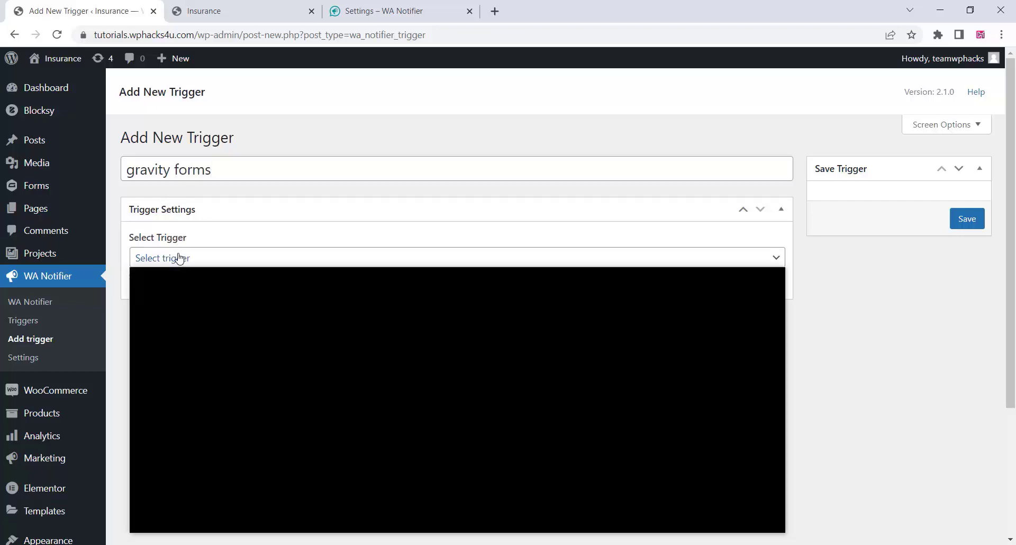
pyautogui.scroll(-2, 212, 392)
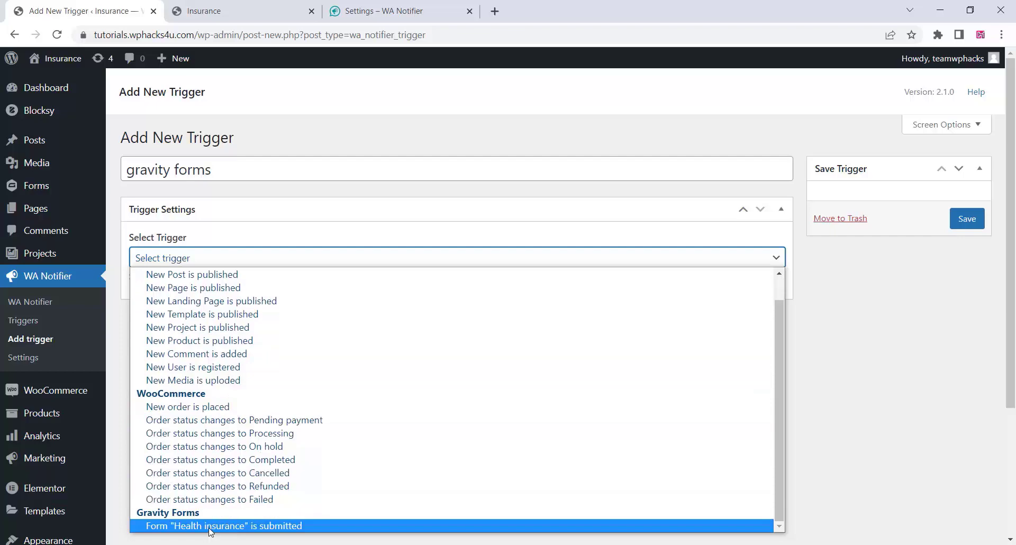
pyautogui.click(212, 531)
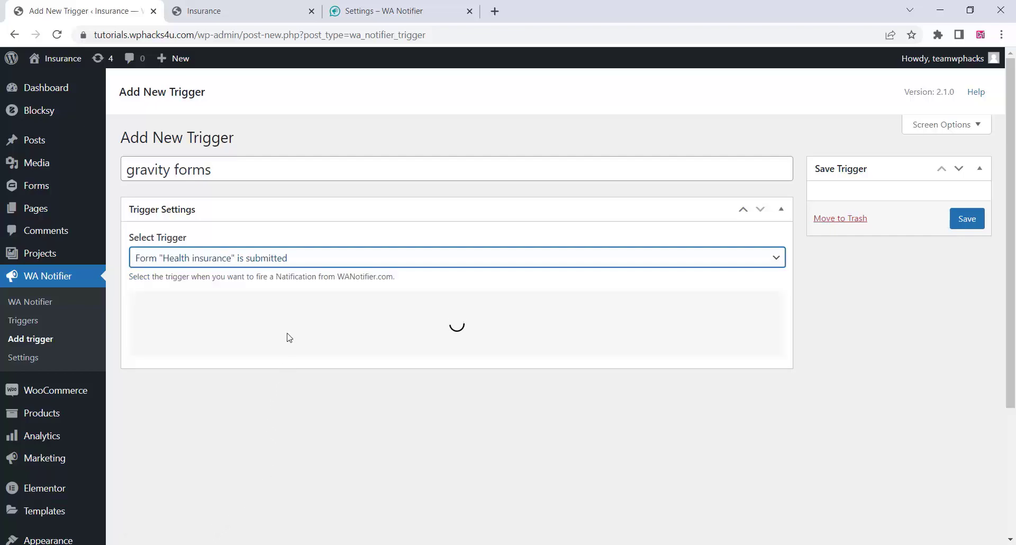
# Select all data fields and both recipient phone fields, then save and enable the trigger.
pyautogui.click(728, 296)
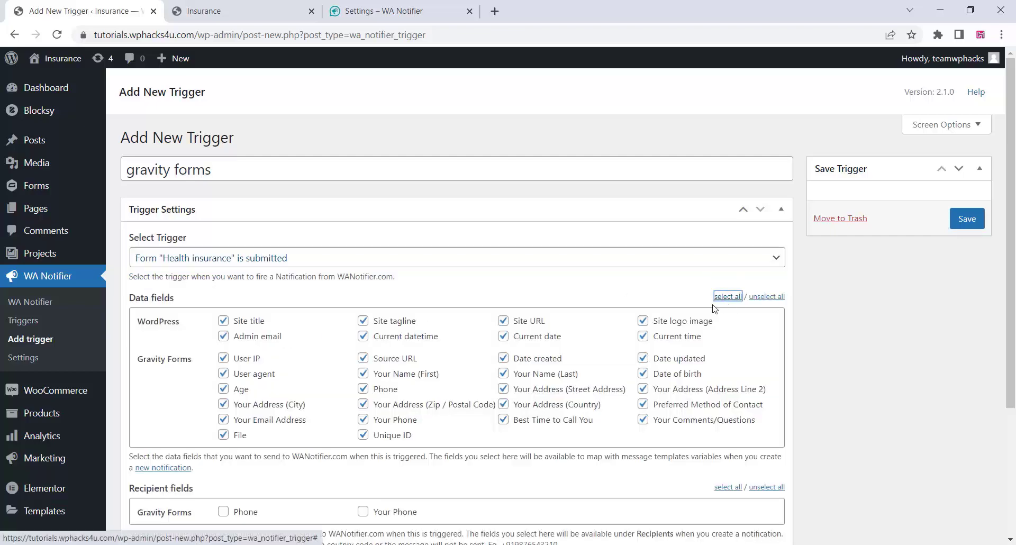
pyautogui.scroll(-2, 464, 385)
pyautogui.scroll(-2, 464, 386)
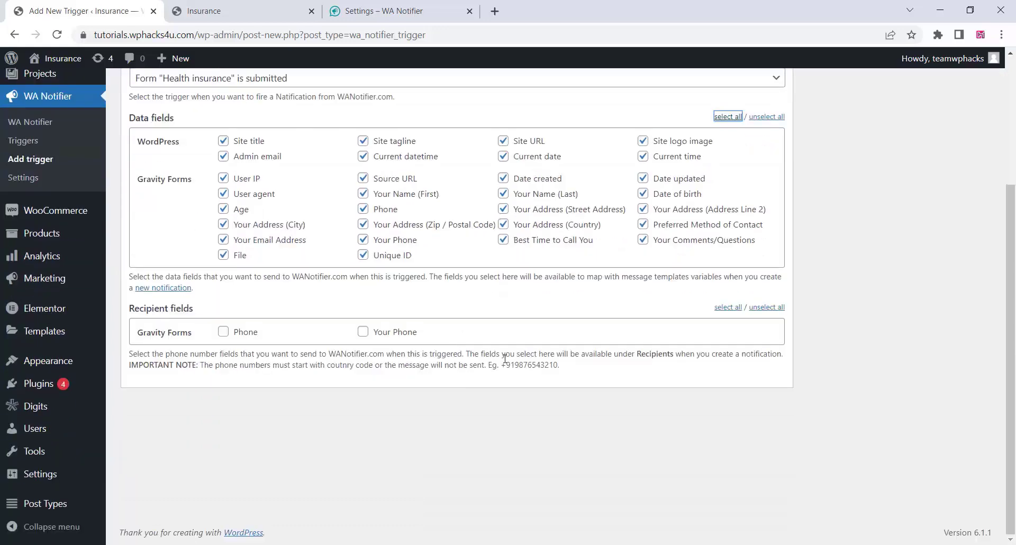
pyautogui.click(730, 309)
pyautogui.scroll(1, 475, 444)
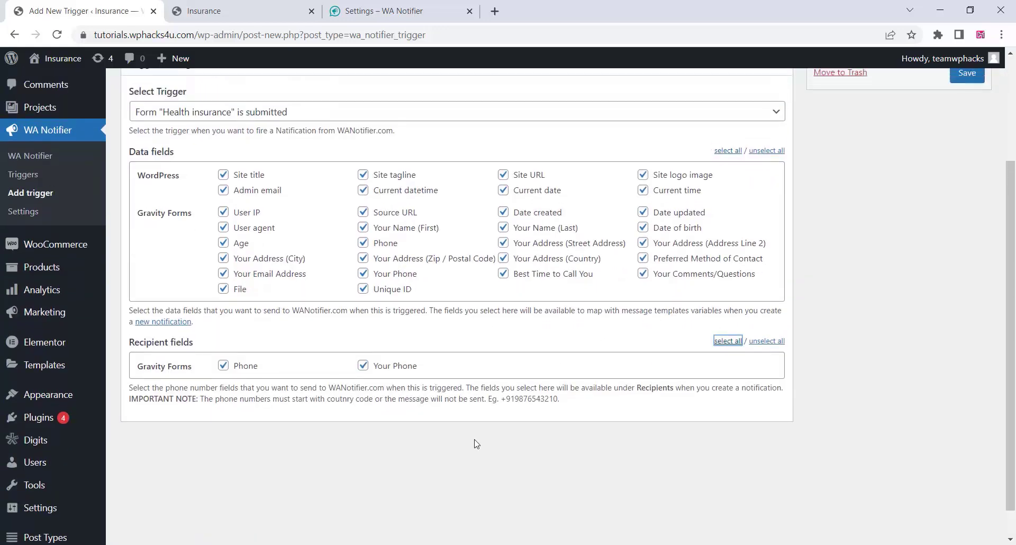
pyautogui.scroll(3, 475, 444)
pyautogui.click(966, 220)
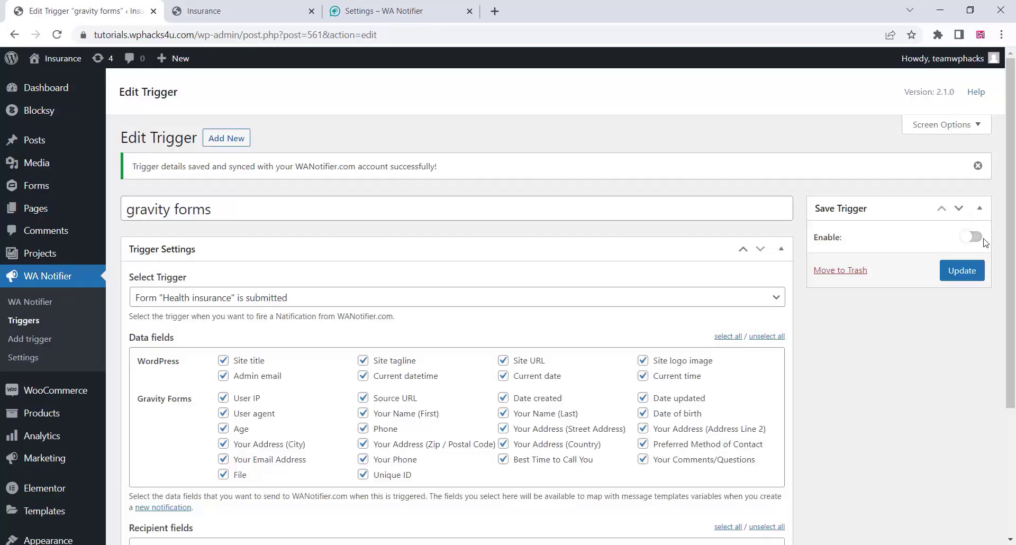
pyautogui.click(980, 242)
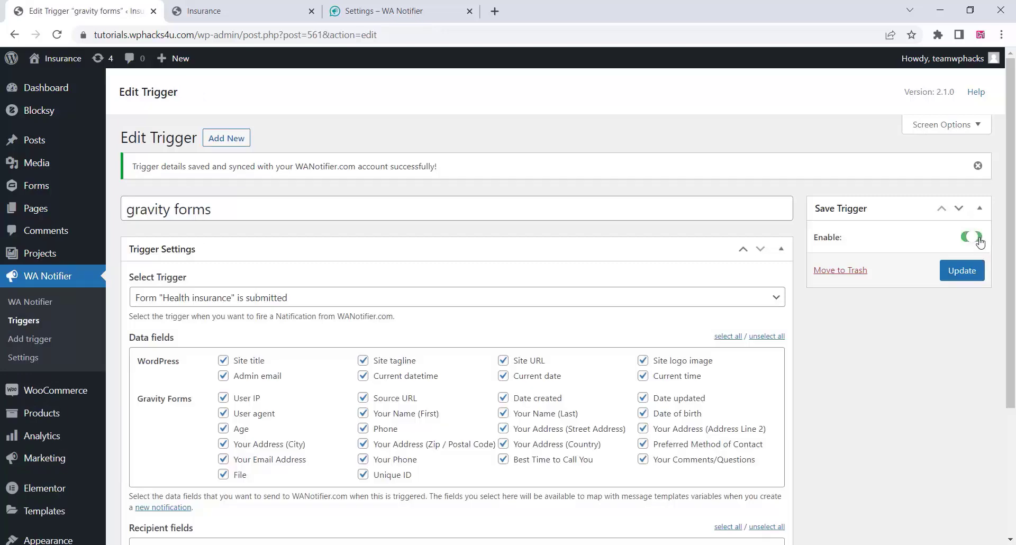
pyautogui.click(962, 272)
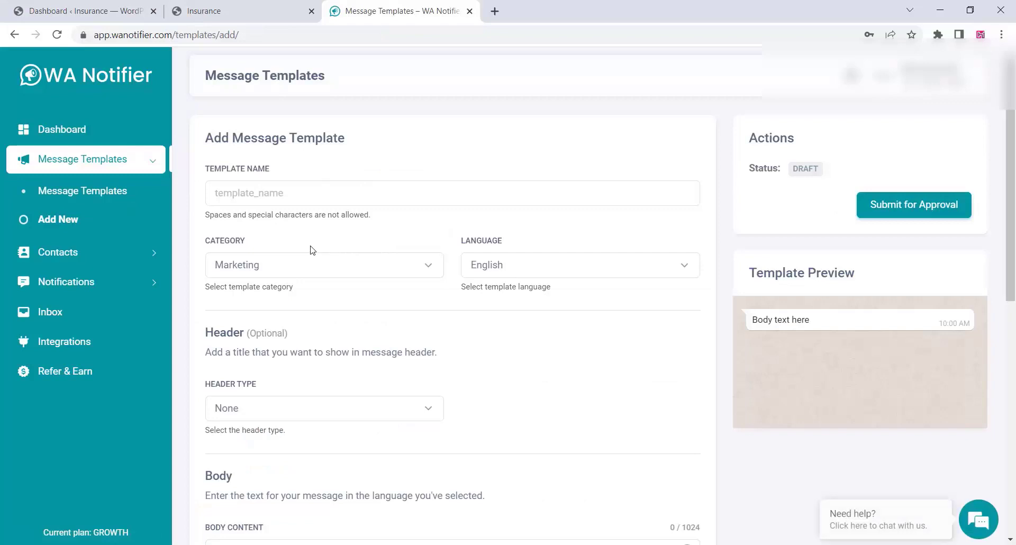
# Name the new template gravity_forms and set its category to Utility / Transactional.
pyautogui.click(249, 200)
pyautogui.write('g')
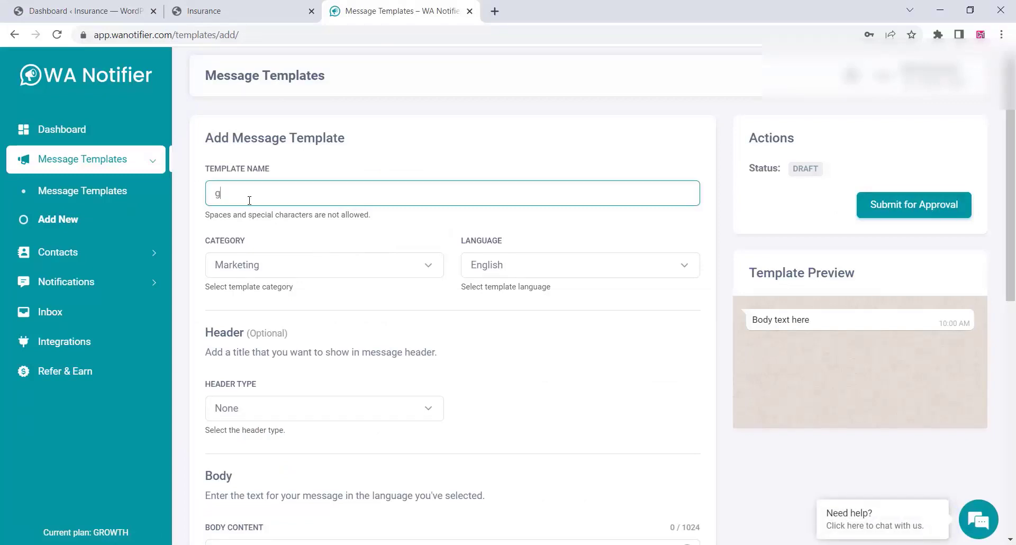
pyautogui.write('ravity_forms')
pyautogui.click(265, 269)
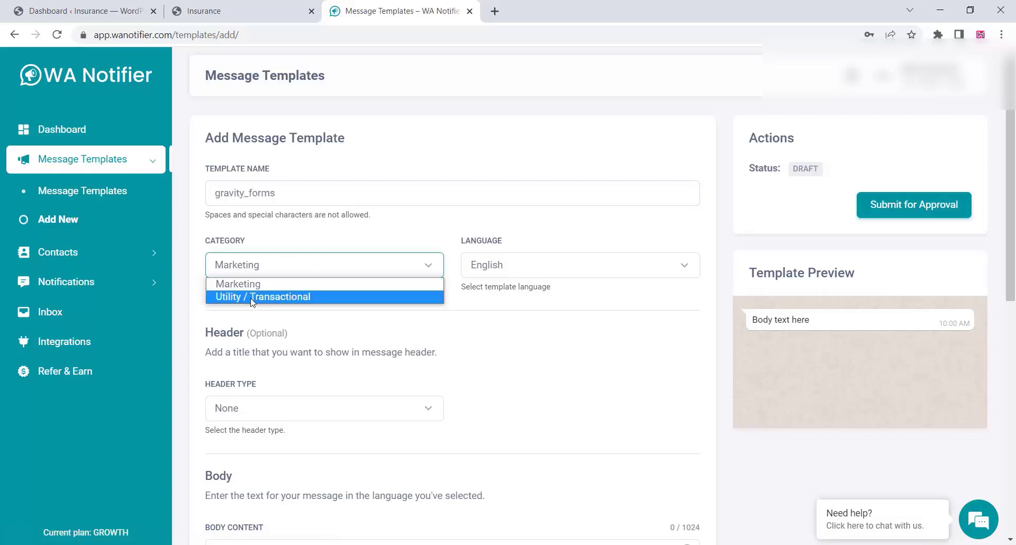
pyautogui.click(251, 299)
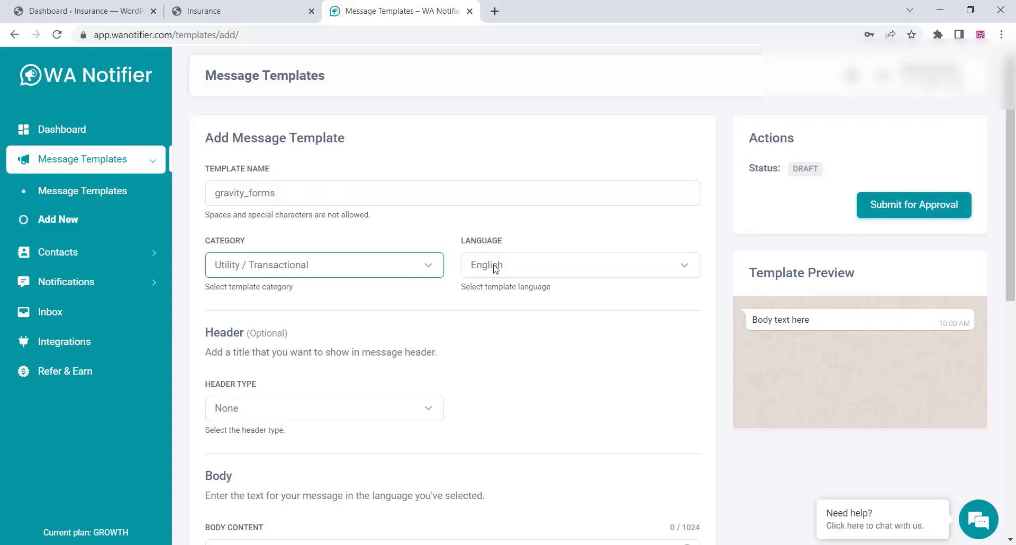
pyautogui.scroll(-3, 318, 349)
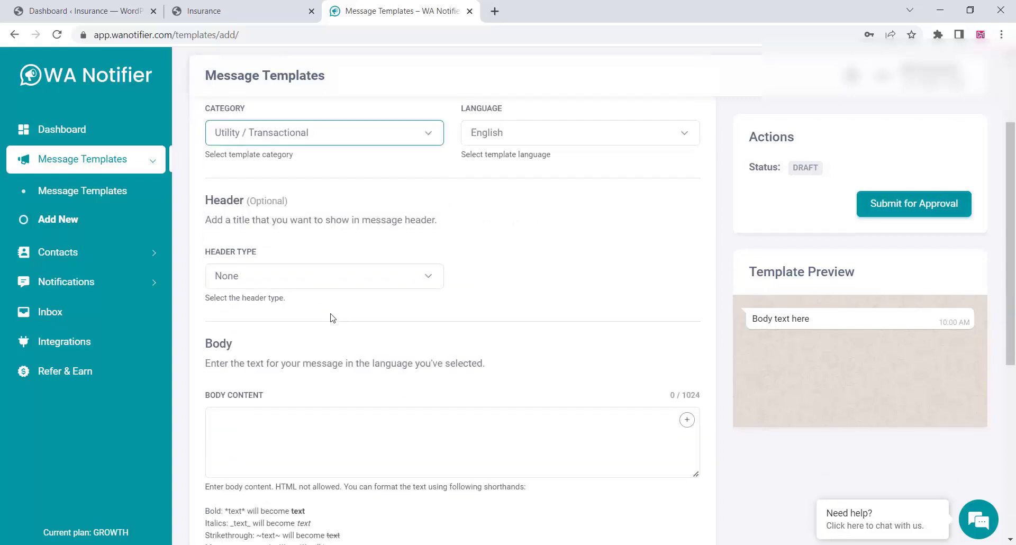
# Try a media header with the asd logo image, then switch the media type to Document.
pyautogui.click(279, 282)
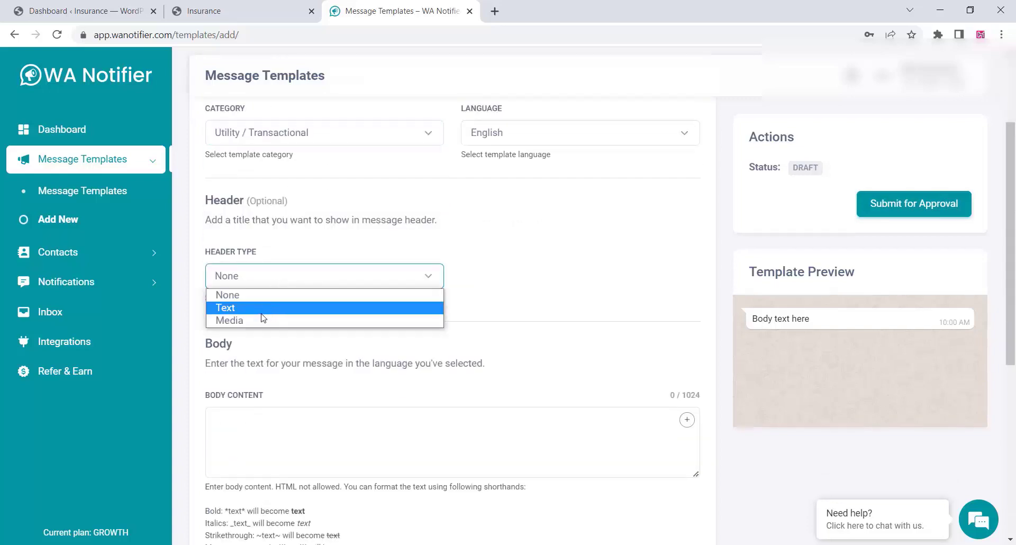
pyautogui.click(264, 309)
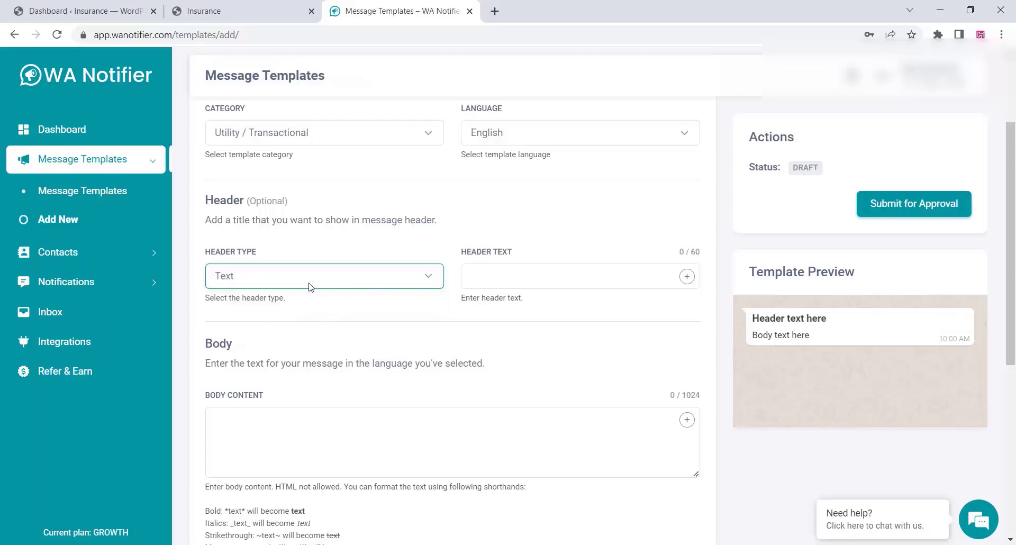
pyautogui.click(311, 286)
pyautogui.click(270, 323)
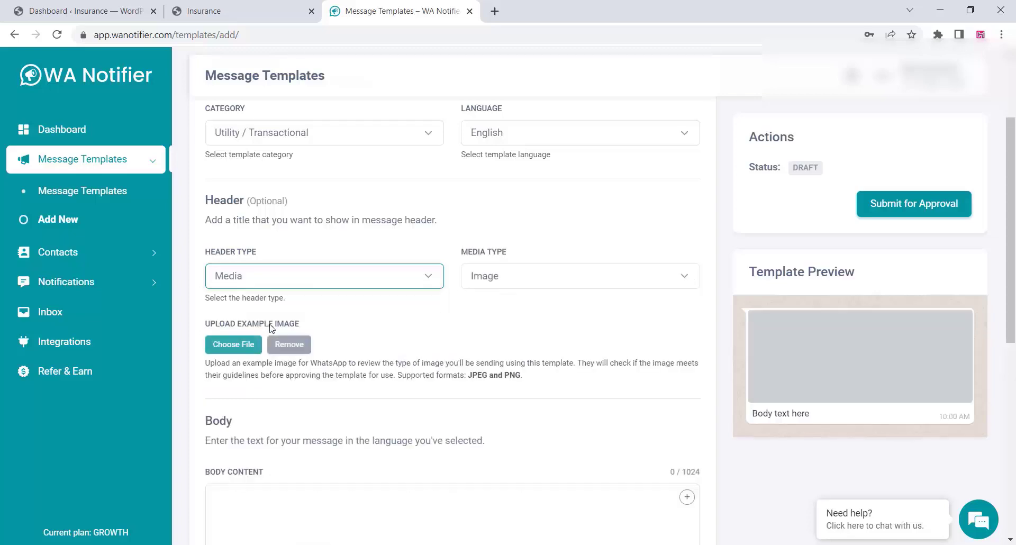
pyautogui.click(241, 345)
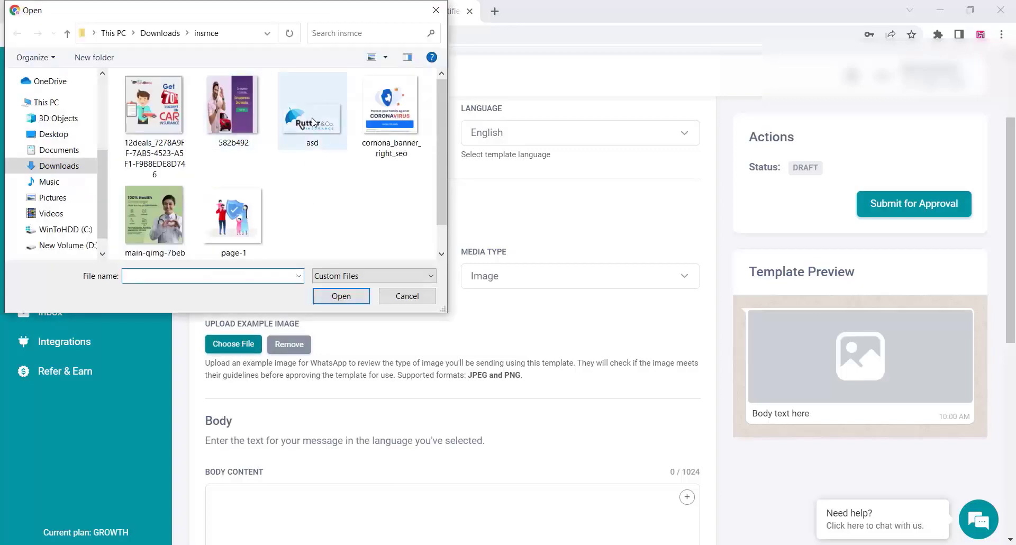
pyautogui.click(315, 122)
pyautogui.click(339, 294)
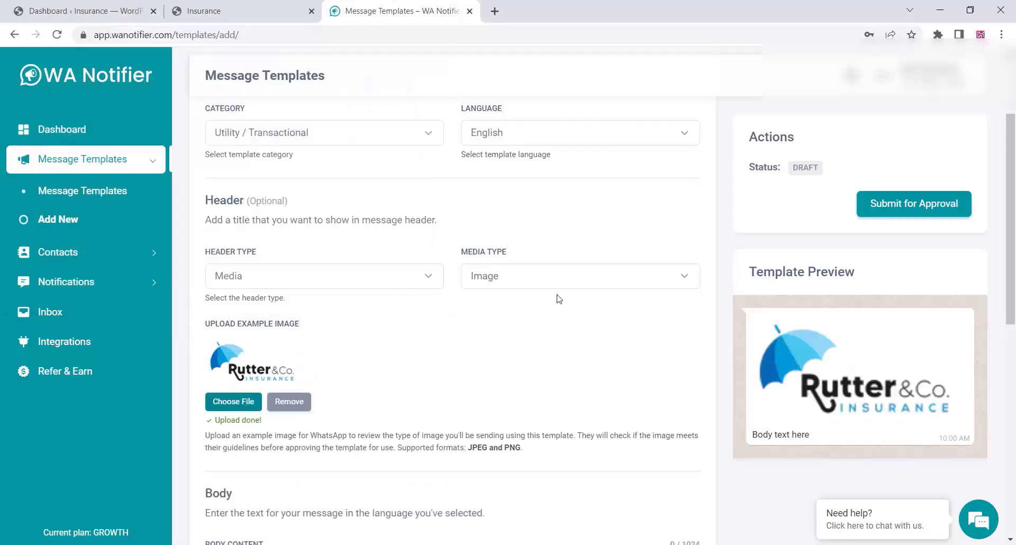
pyautogui.click(499, 285)
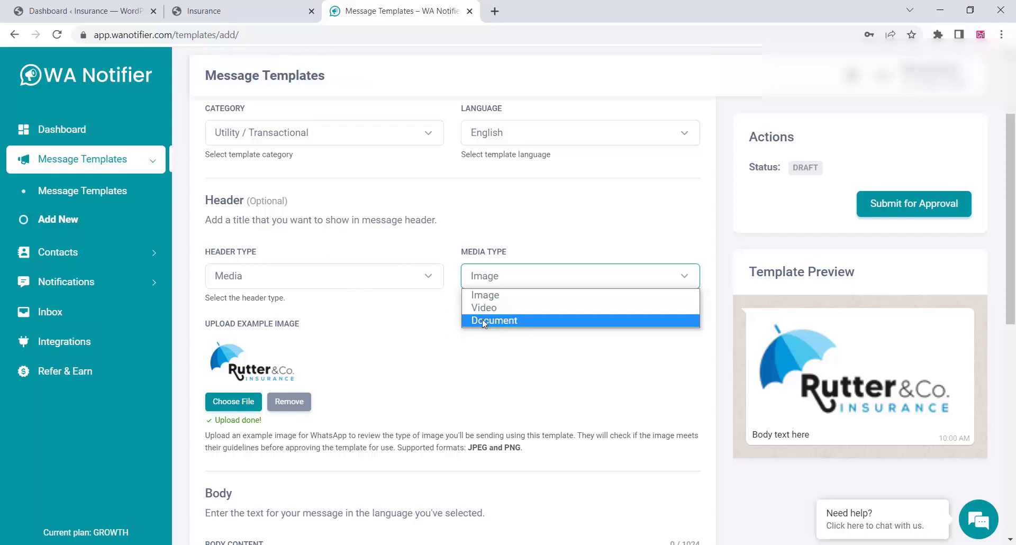
pyautogui.click(479, 320)
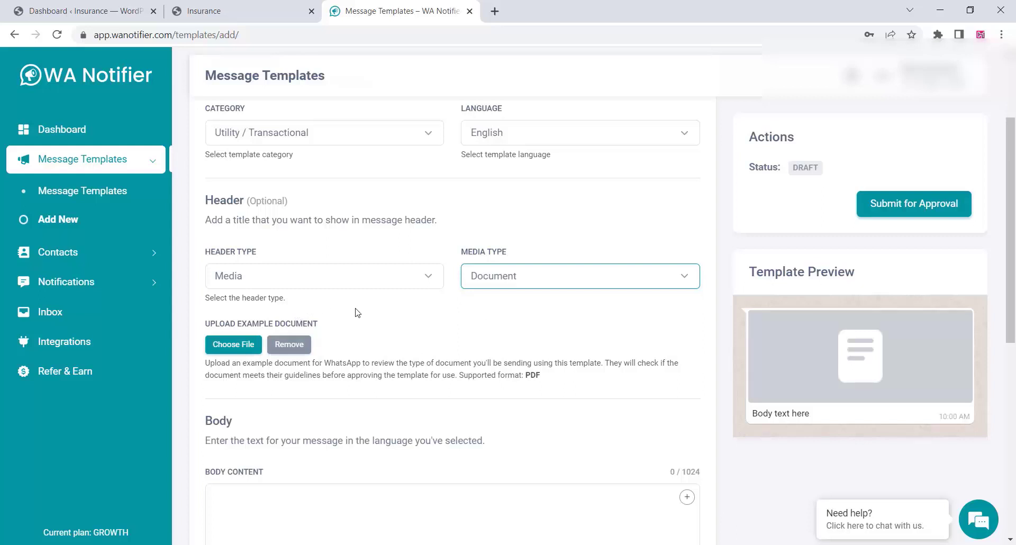
# Change the header to Text reading 'Your form submitted successfully' and begin the body with 'Dear'.
pyautogui.click(342, 283)
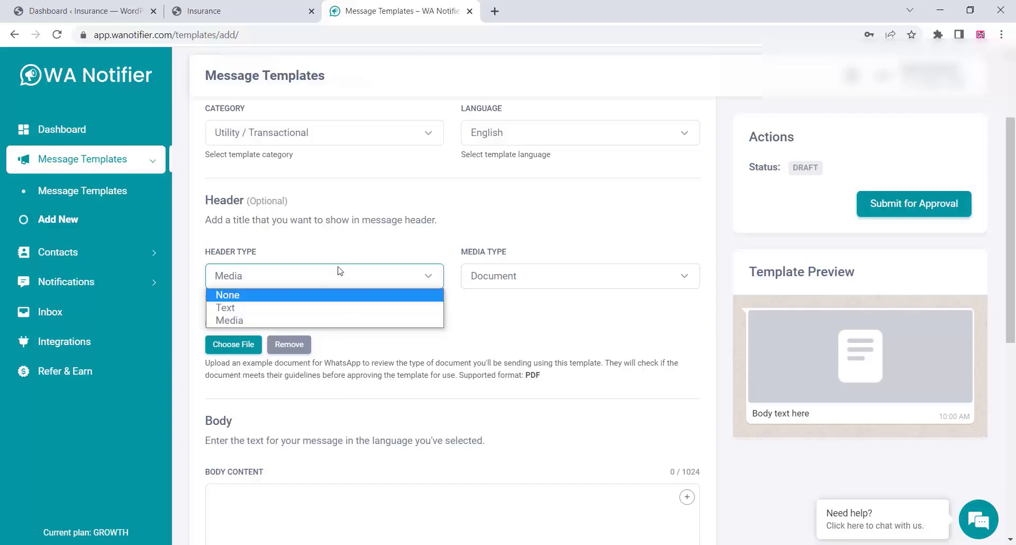
pyautogui.click(281, 307)
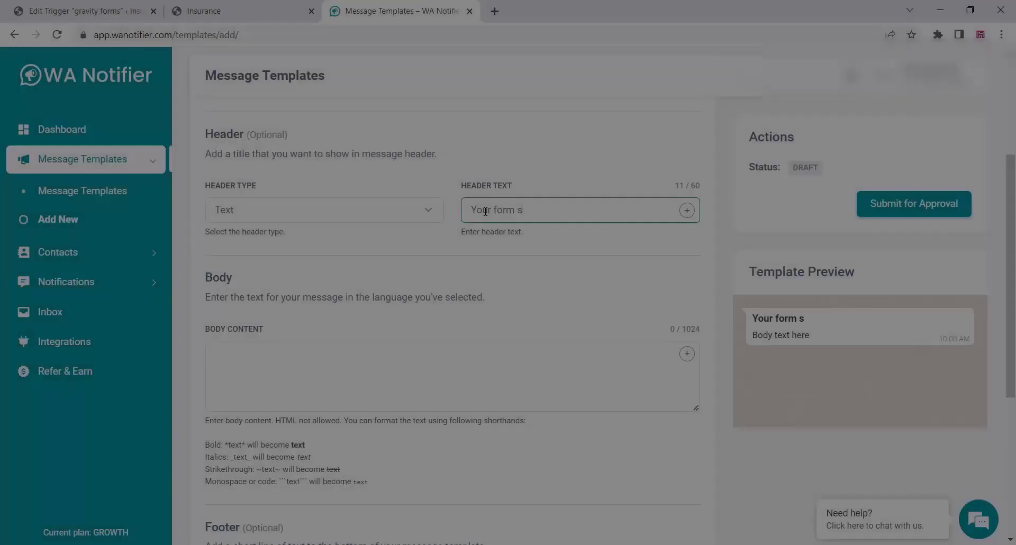
pyautogui.write('bmi')
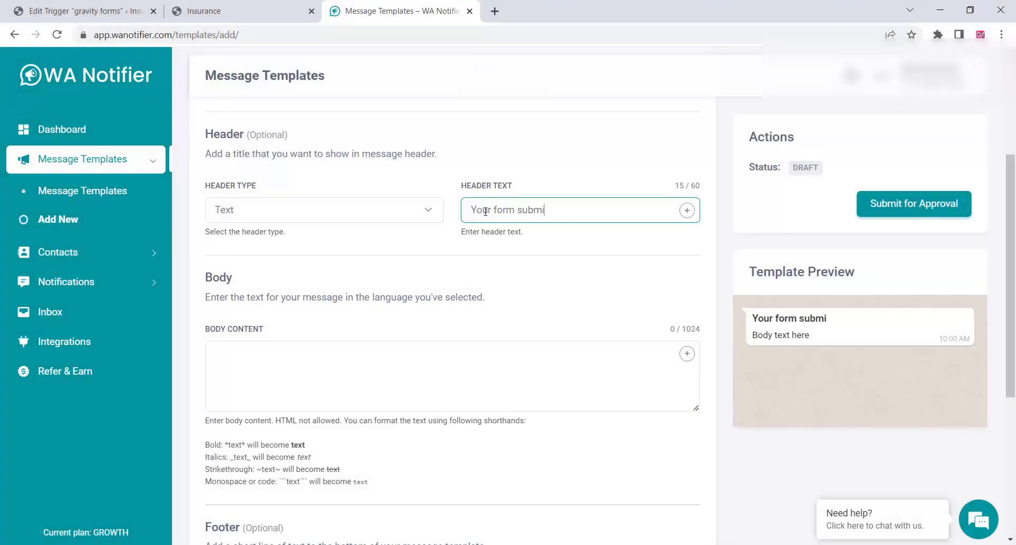
pyautogui.write('ted ')
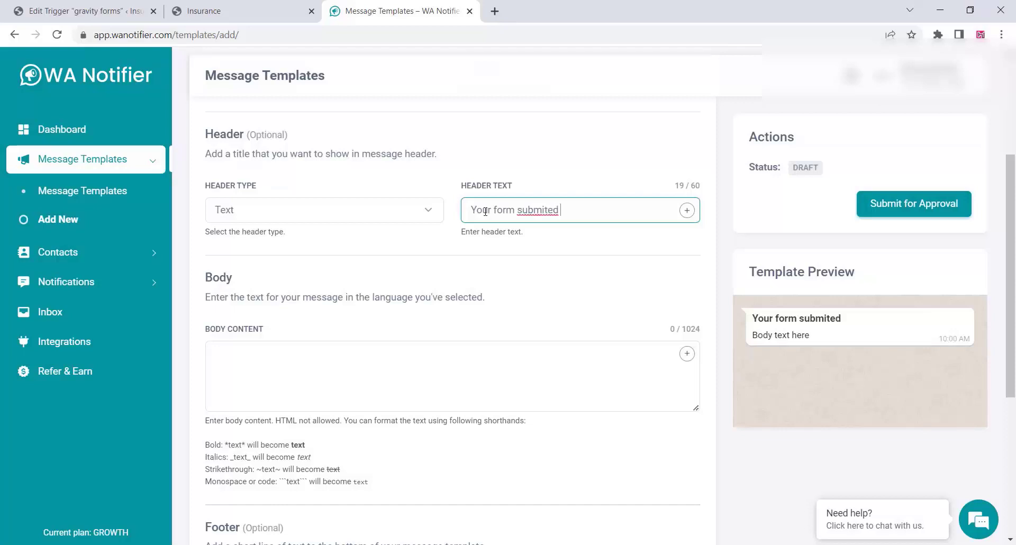
pyautogui.write('successfully')
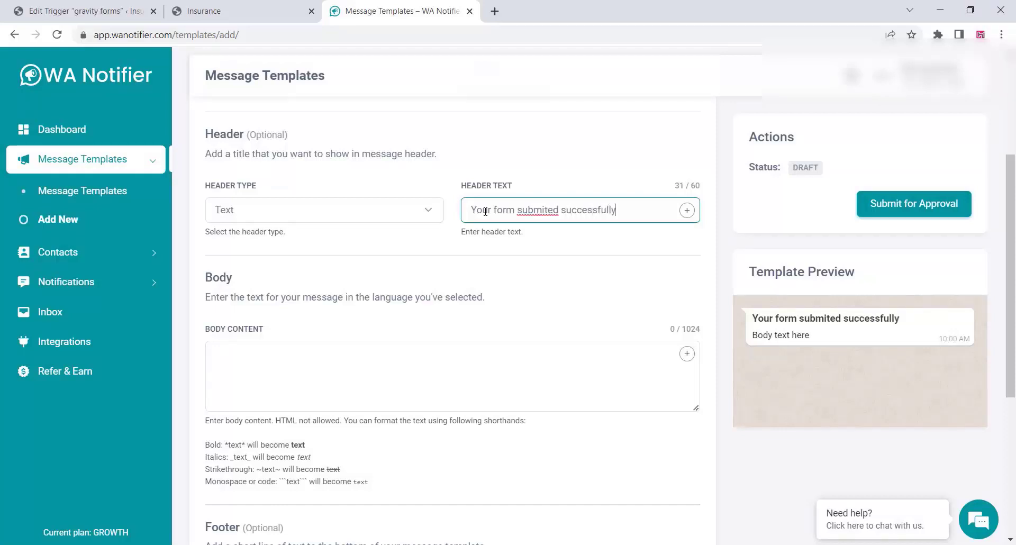
pyautogui.rightClick(535, 208)
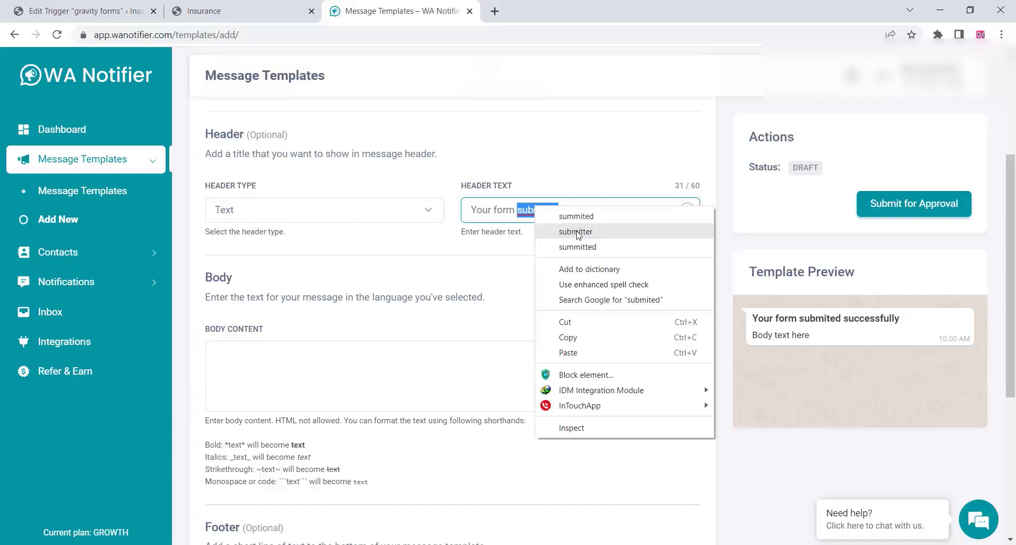
pyautogui.click(575, 232)
pyautogui.press('BackSpace')
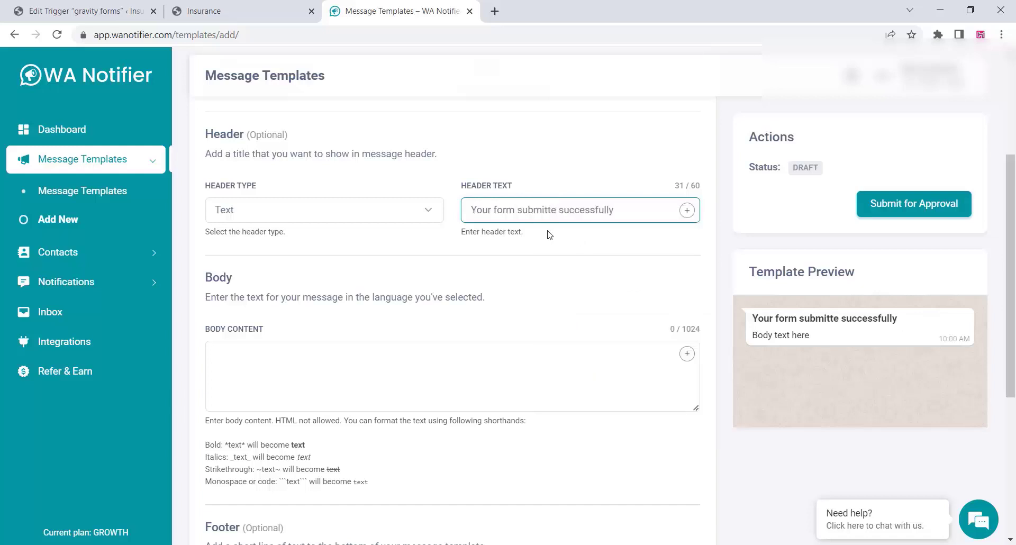
pyautogui.write('d')
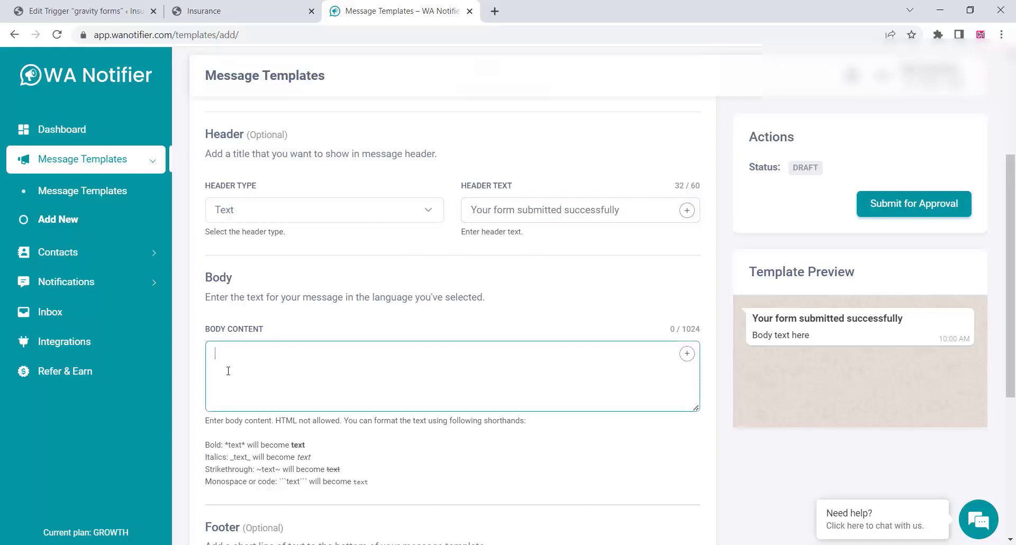
pyautogui.write('Dear')
# Write the body 'Dear {{1}} your policy number {{2}} has been submitted successfully on {{3}}'.
pyautogui.click(687, 354)
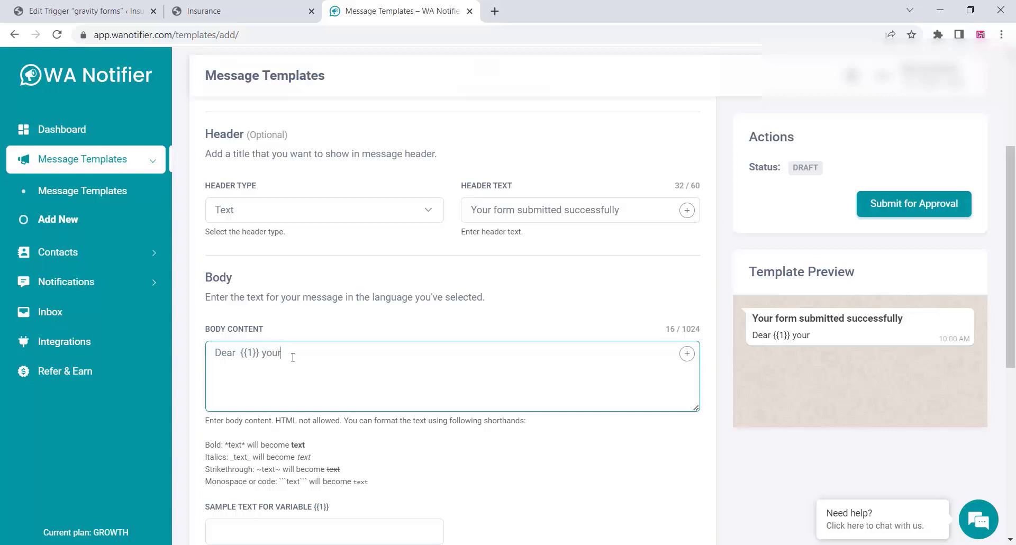
pyautogui.write('your policy number')
pyautogui.click(687, 353)
pyautogui.write('h')
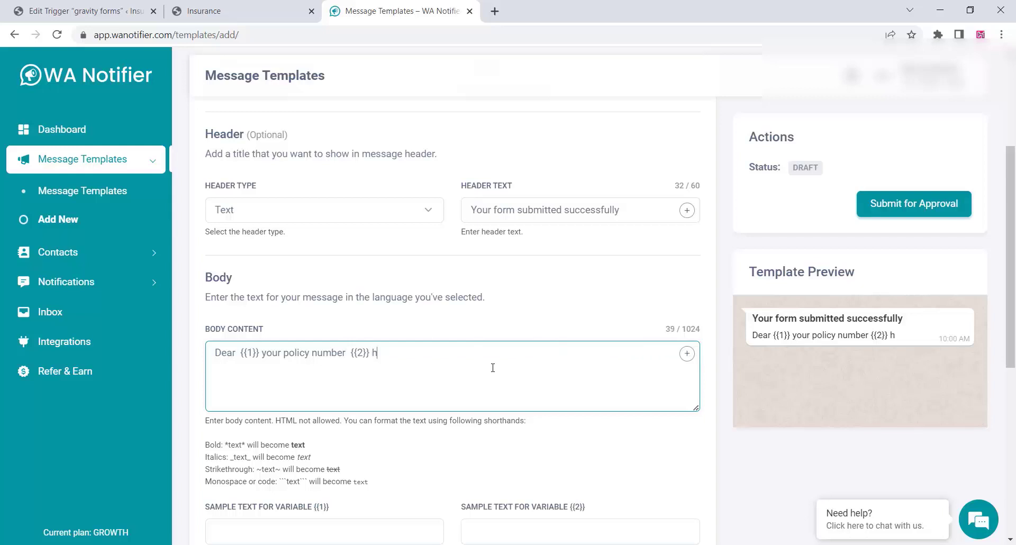
pyautogui.write('asbeen subm')
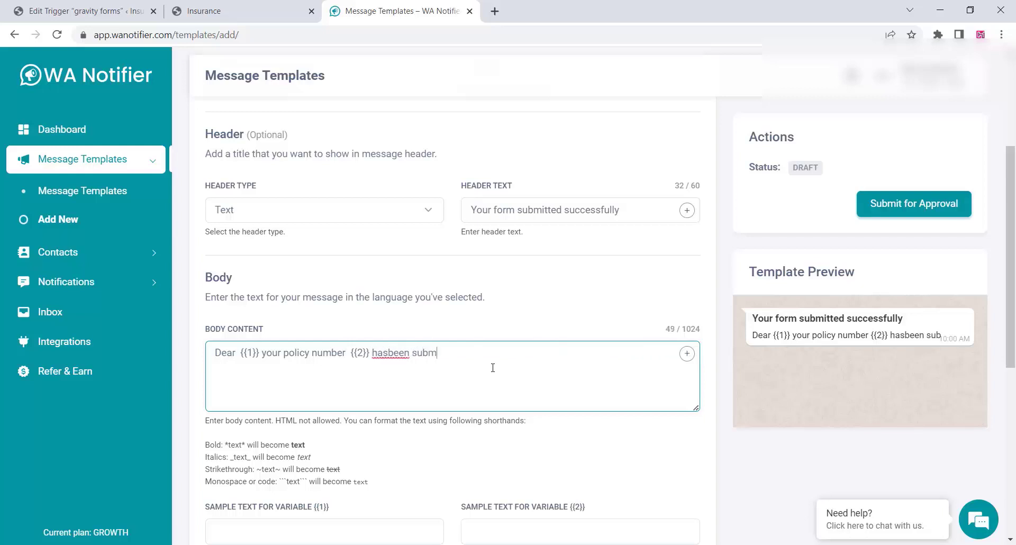
pyautogui.write('itted success')
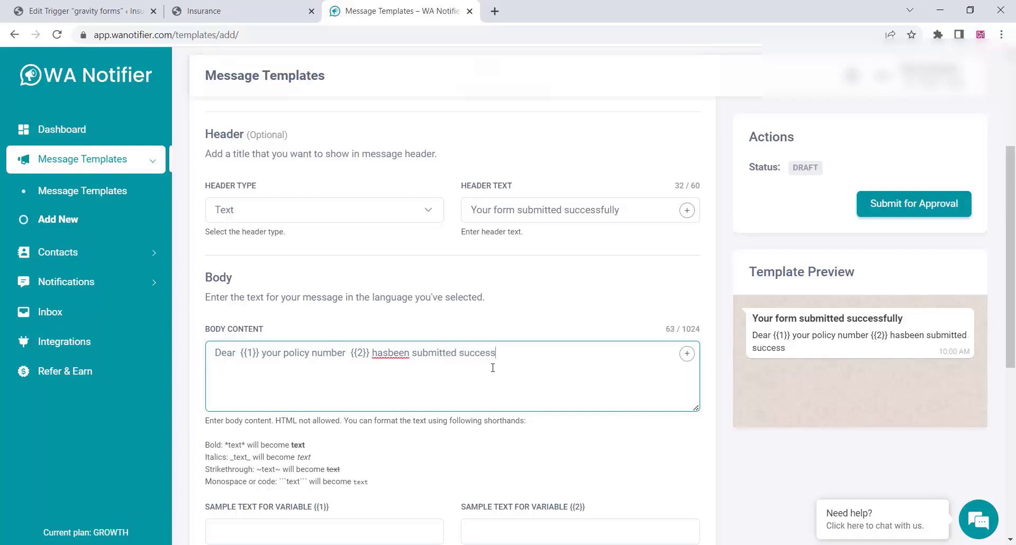
pyautogui.write('fully on')
pyautogui.rightClick(387, 353)
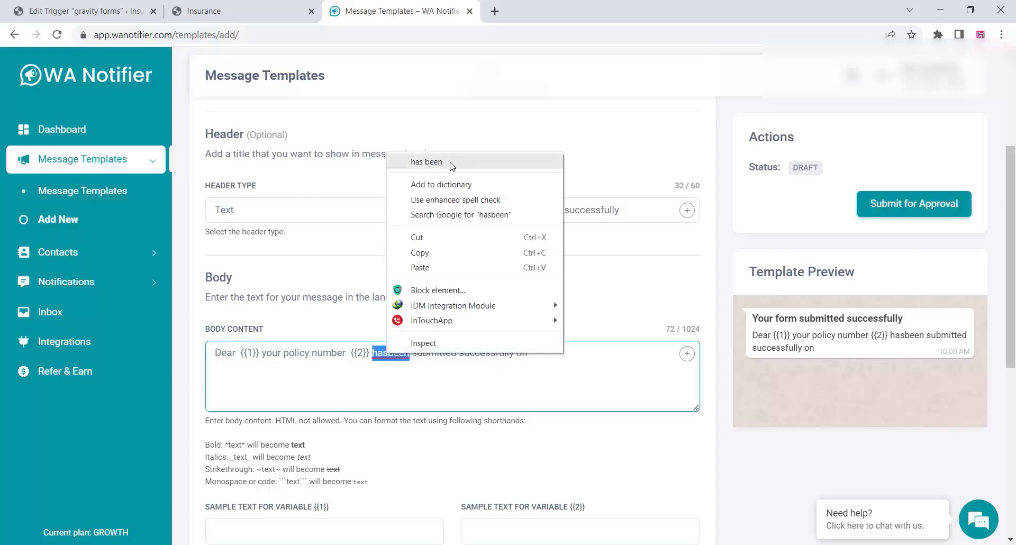
pyautogui.click(451, 165)
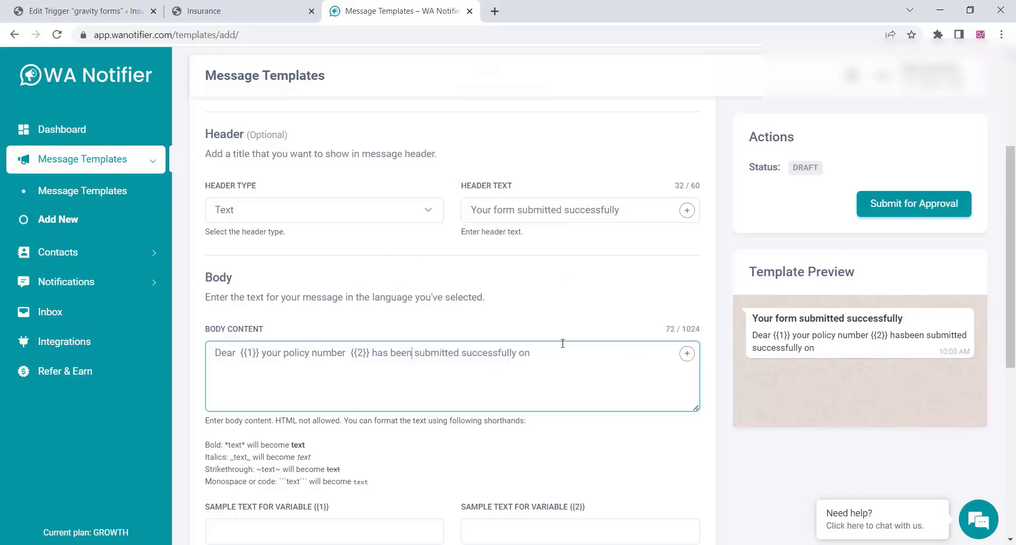
pyautogui.click(692, 360)
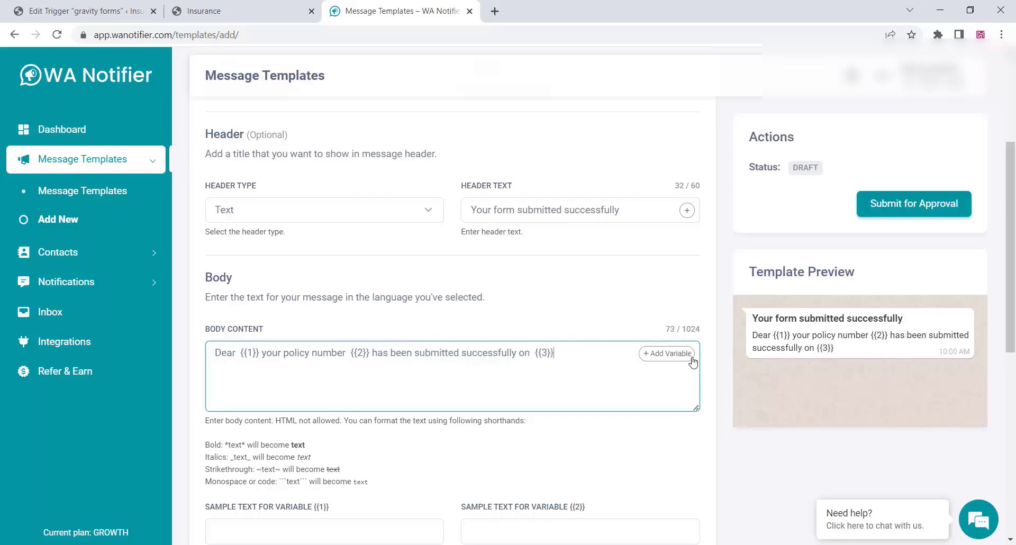
pyautogui.click(113, 16)
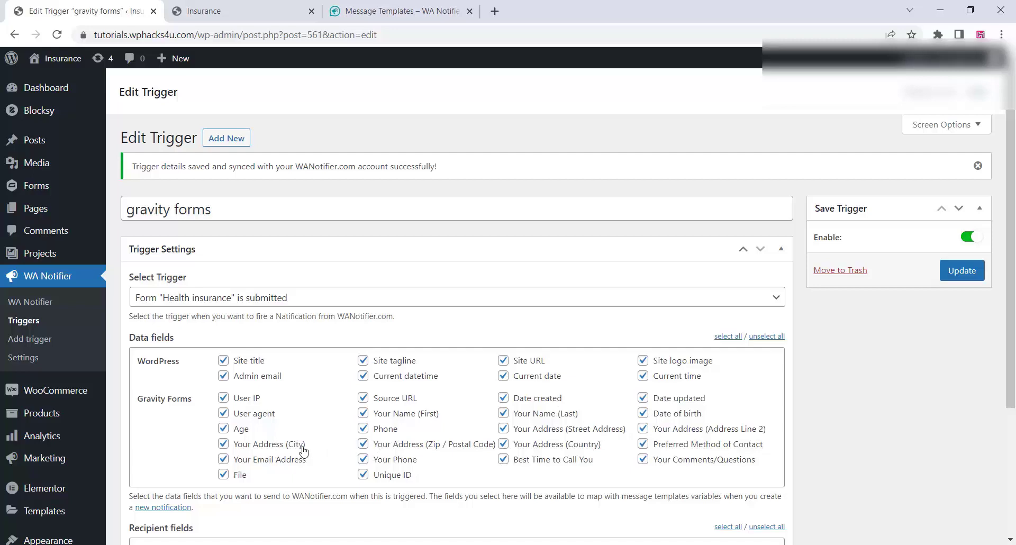
# Extend the body with 'date of birth is {{4}}' and 'and your age {{5}}'.
pyautogui.click(253, 11)
pyautogui.click(394, 11)
pyautogui.click(568, 354)
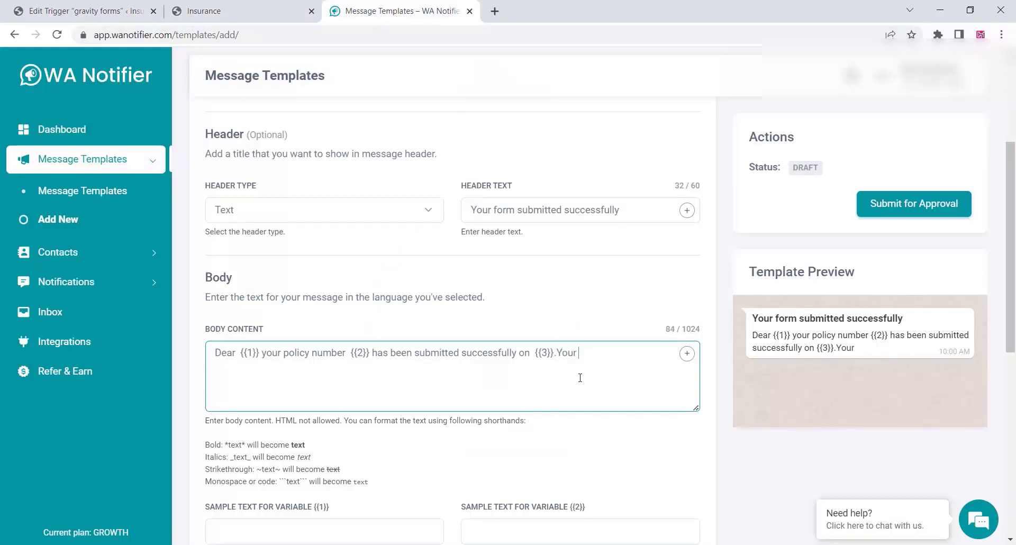
pyautogui.write('date of bir')
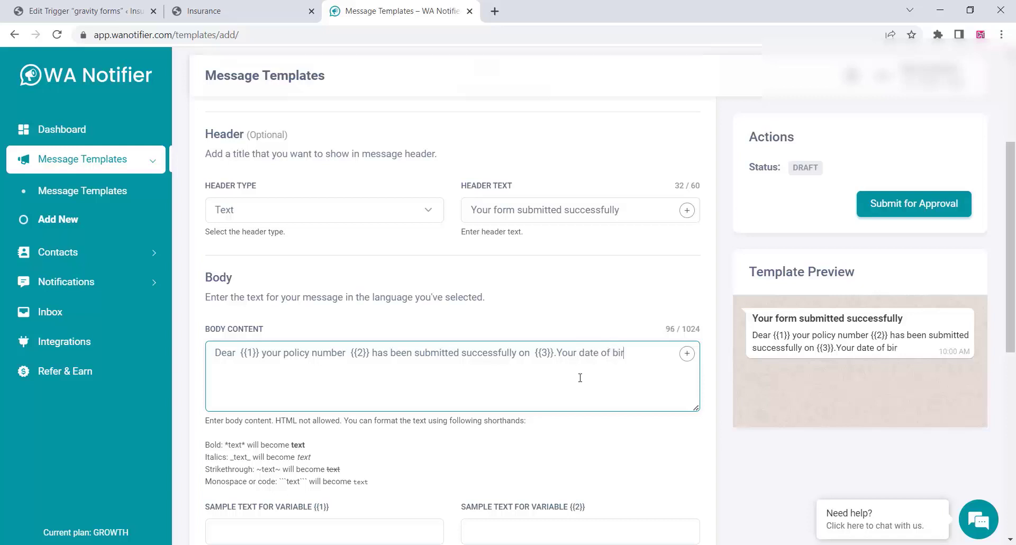
pyautogui.write('th is')
pyautogui.click(687, 362)
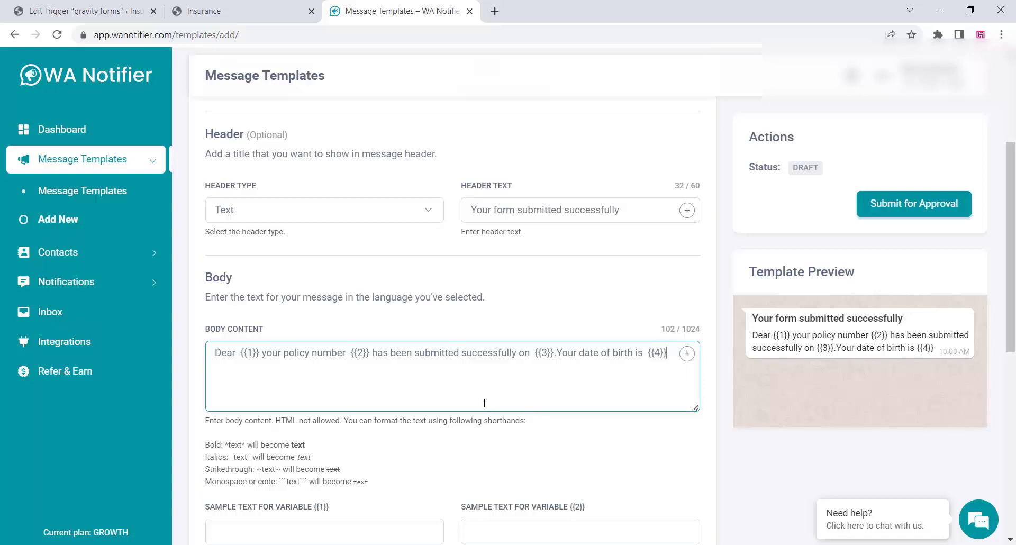
pyautogui.write('and your age is')
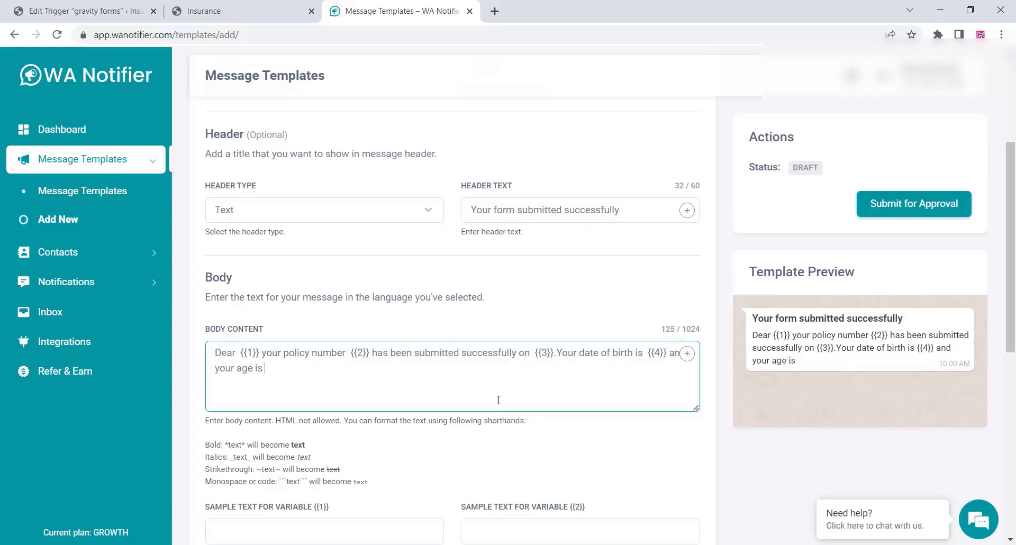
pyautogui.click(687, 353)
# Copy 'Your Address' from the trigger's data fields into the body and add variable {{6}}.
pyautogui.click(80, 11)
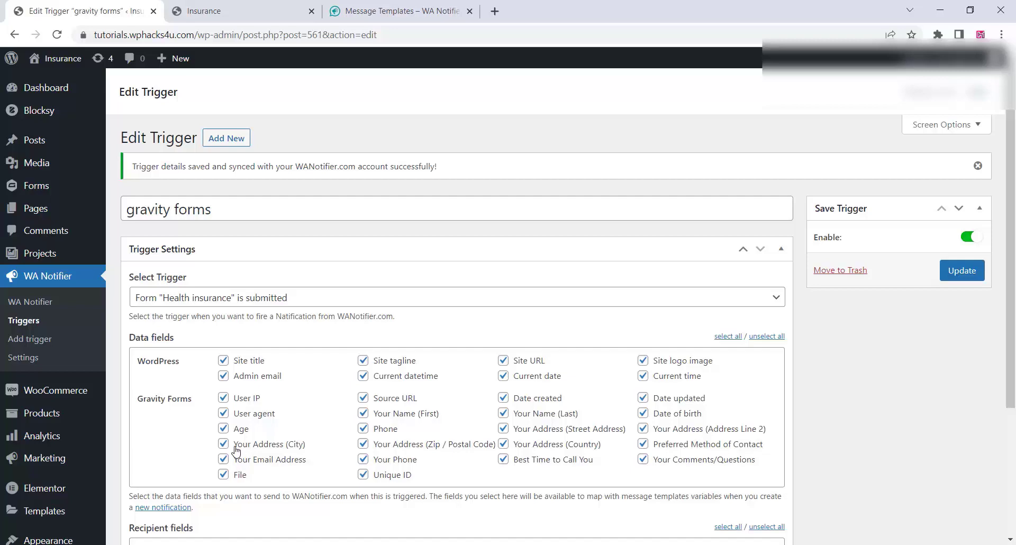
pyautogui.moveTo(236, 450); pyautogui.dragTo(281, 452)
pyautogui.rightClick(267, 446)
pyautogui.click(303, 314)
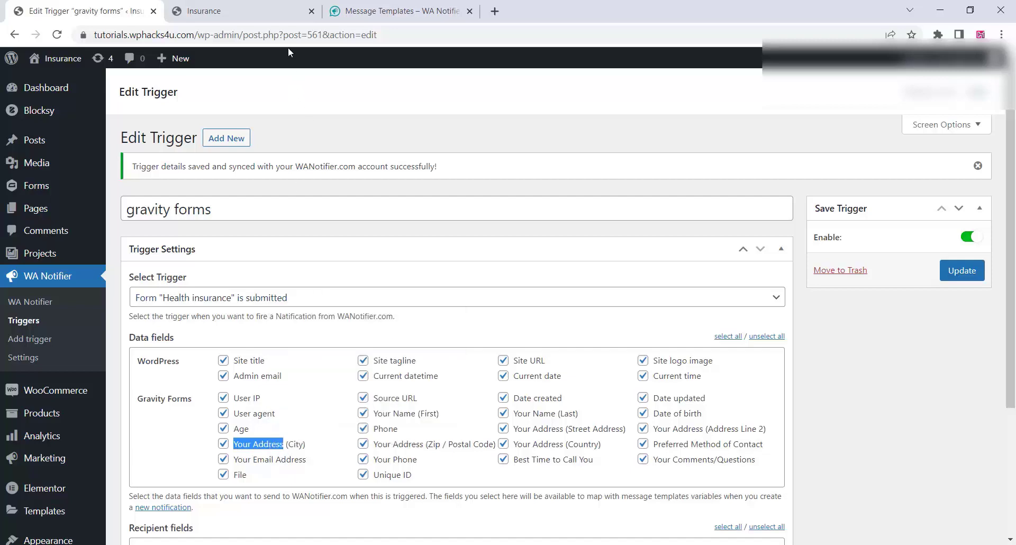
pyautogui.click(432, 4)
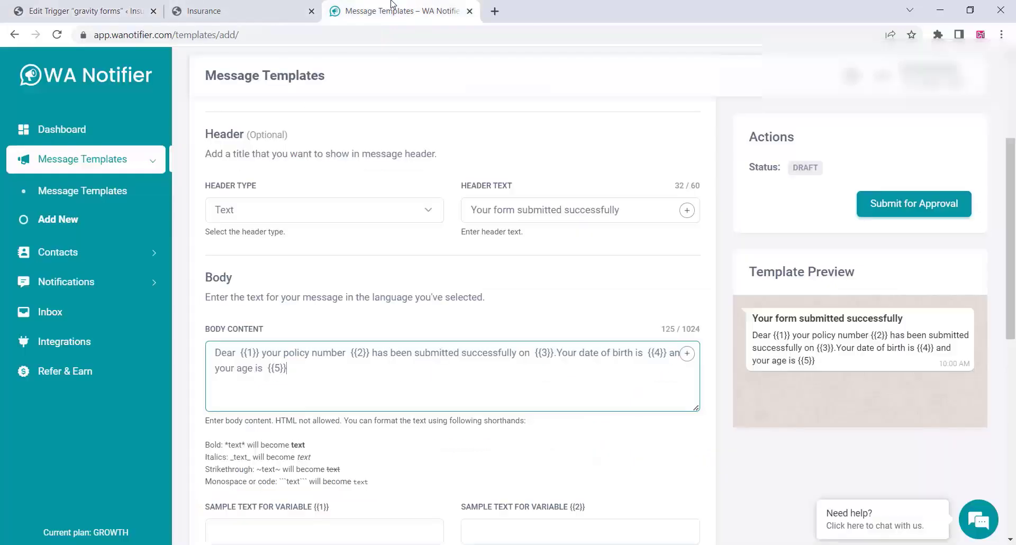
pyautogui.rightClick(299, 369)
pyautogui.click(336, 228)
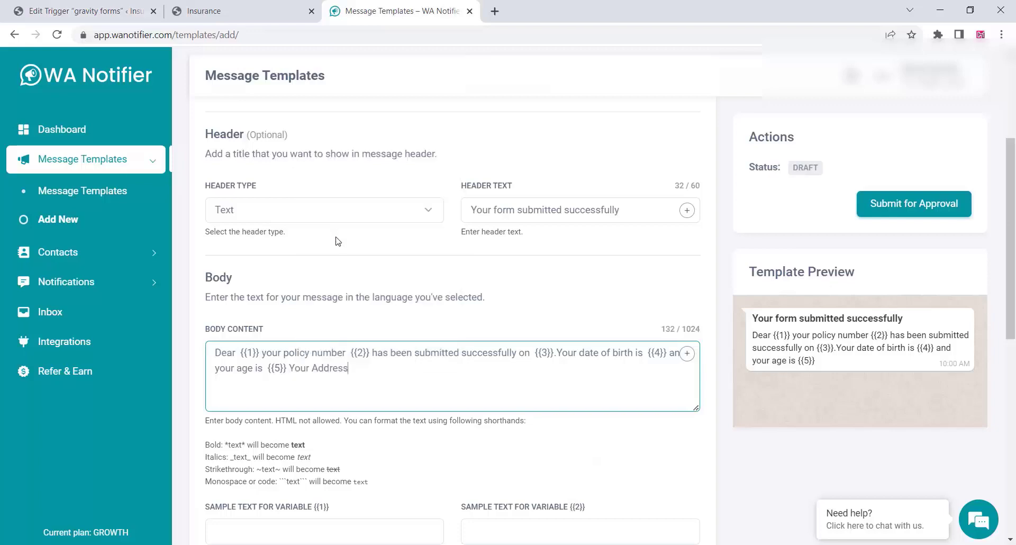
pyautogui.click(680, 353)
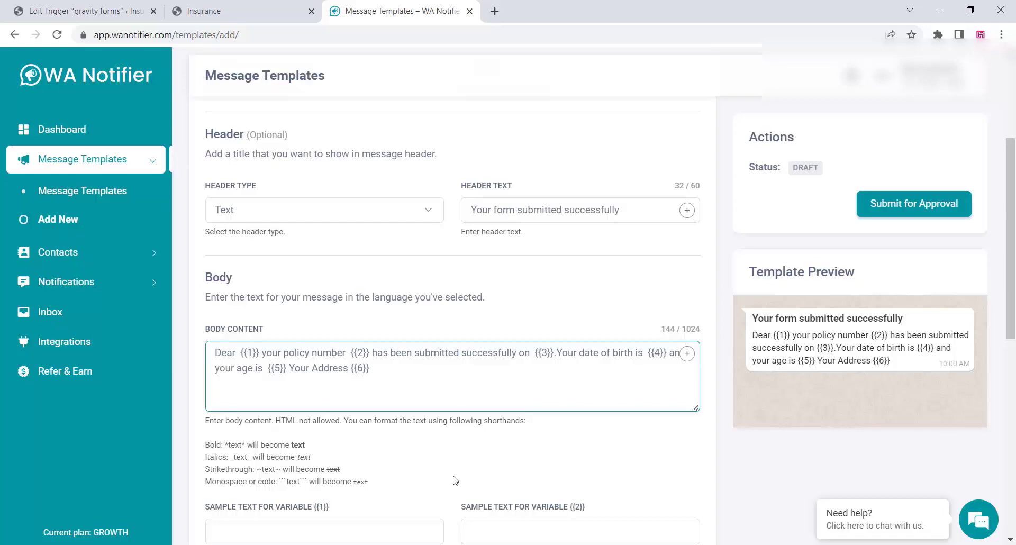
pyautogui.scroll(-3, 455, 476)
pyautogui.scroll(-2, 430, 393)
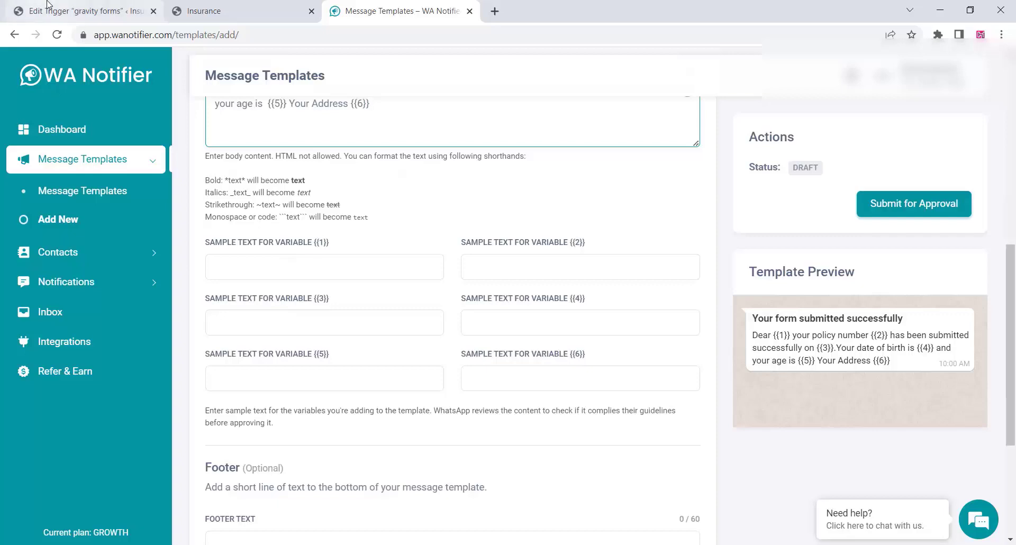
# Copy the trigger's 'Your Name (First)' label into the {{1}} sample field.
pyautogui.click(62, 12)
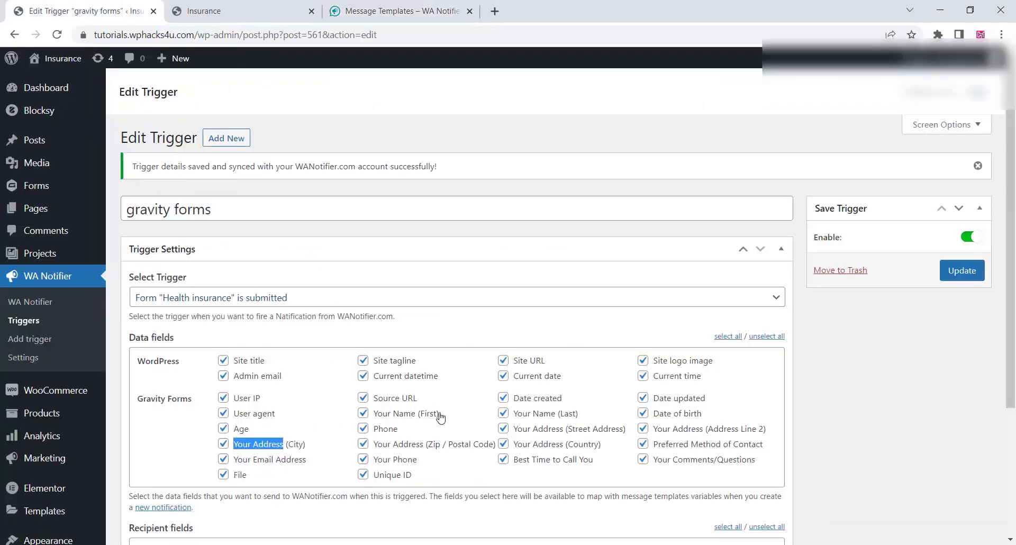
pyautogui.moveTo(440, 415); pyautogui.dragTo(372, 418)
pyautogui.rightClick(393, 414)
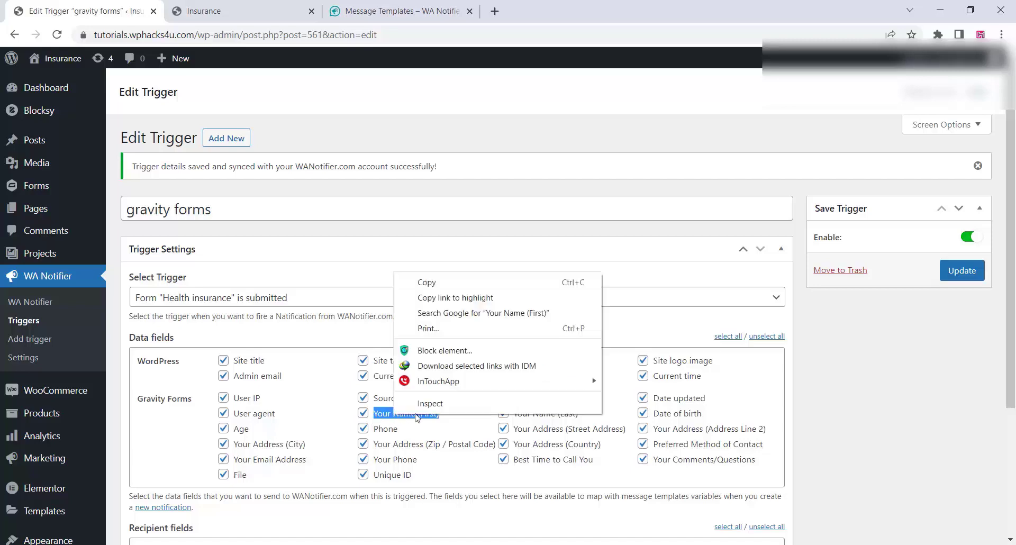
pyautogui.click(429, 284)
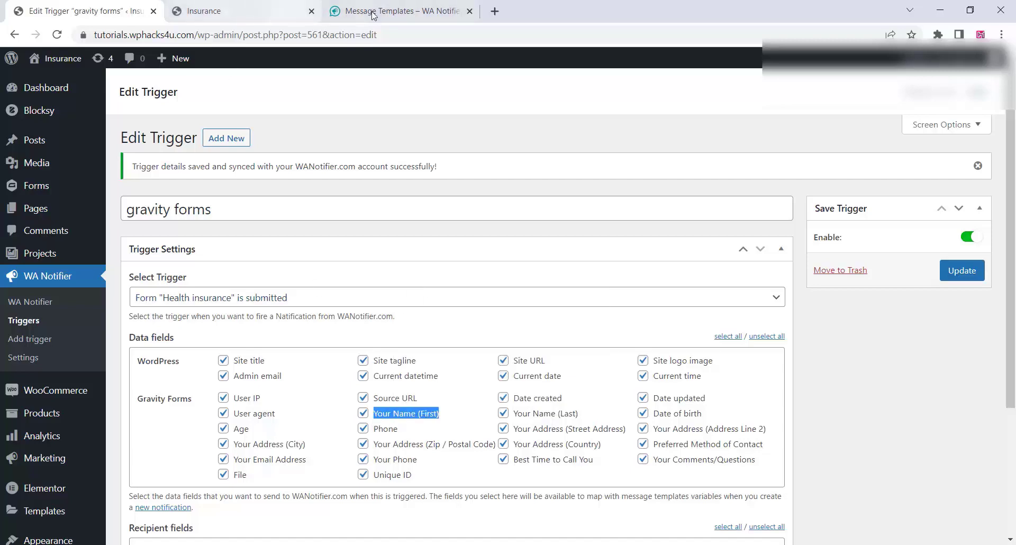
pyautogui.click(373, 13)
pyautogui.rightClick(230, 268)
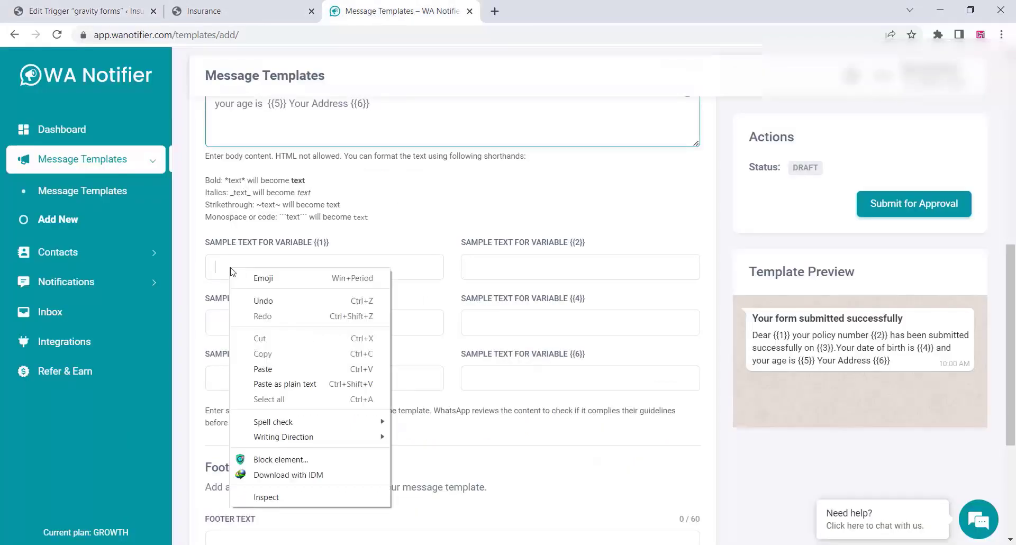
pyautogui.click(273, 369)
# Copy the 'Unique ID' label into the {{2}} sample field.
pyautogui.click(108, 10)
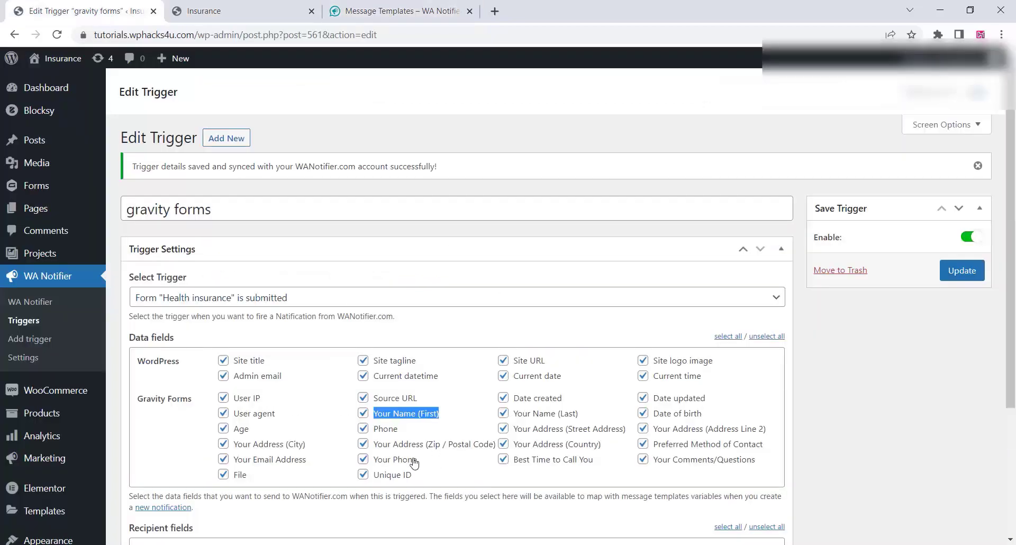
pyautogui.moveTo(413, 475); pyautogui.dragTo(375, 478)
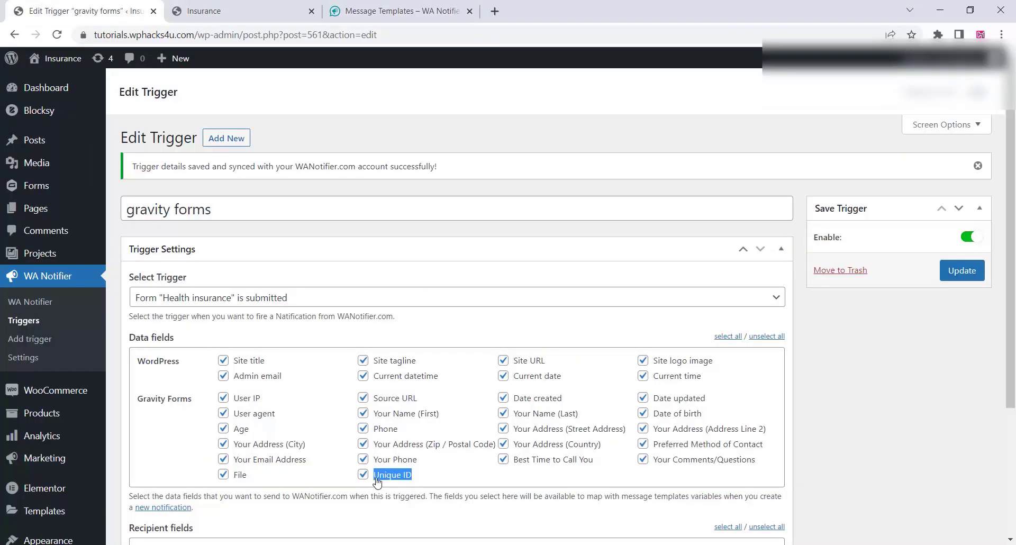
pyautogui.rightClick(376, 480)
pyautogui.click(428, 345)
pyautogui.click(212, 10)
pyautogui.click(433, 5)
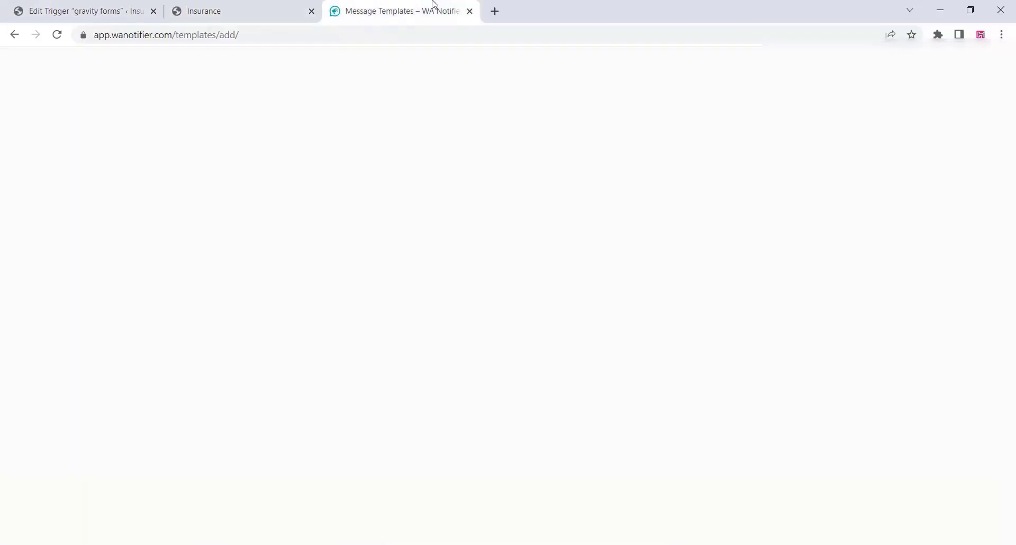
pyautogui.rightClick(481, 260)
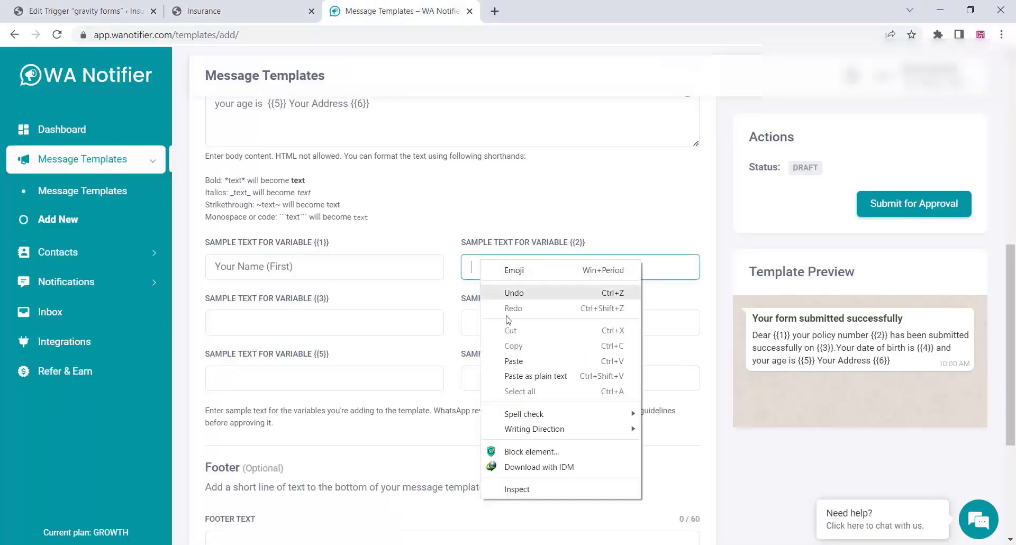
pyautogui.click(506, 359)
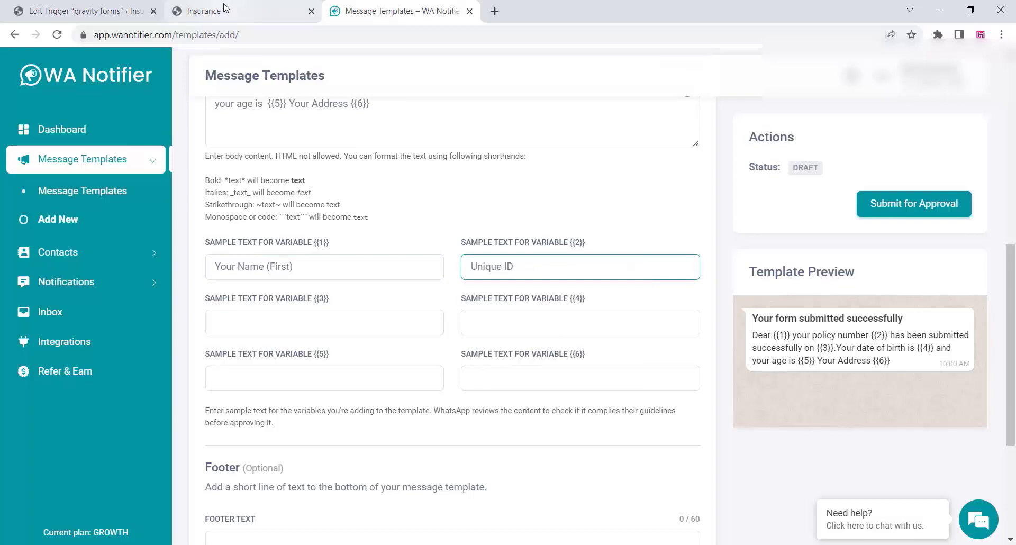
# Copy the 'Date created' label into the {{3}} sample field.
pyautogui.click(108, 4)
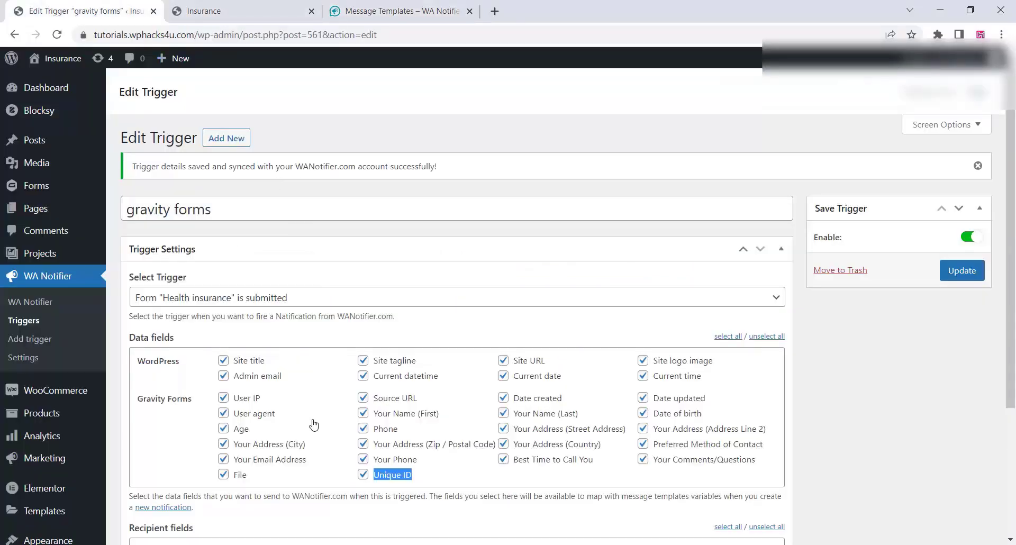
pyautogui.moveTo(564, 400); pyautogui.dragTo(511, 405)
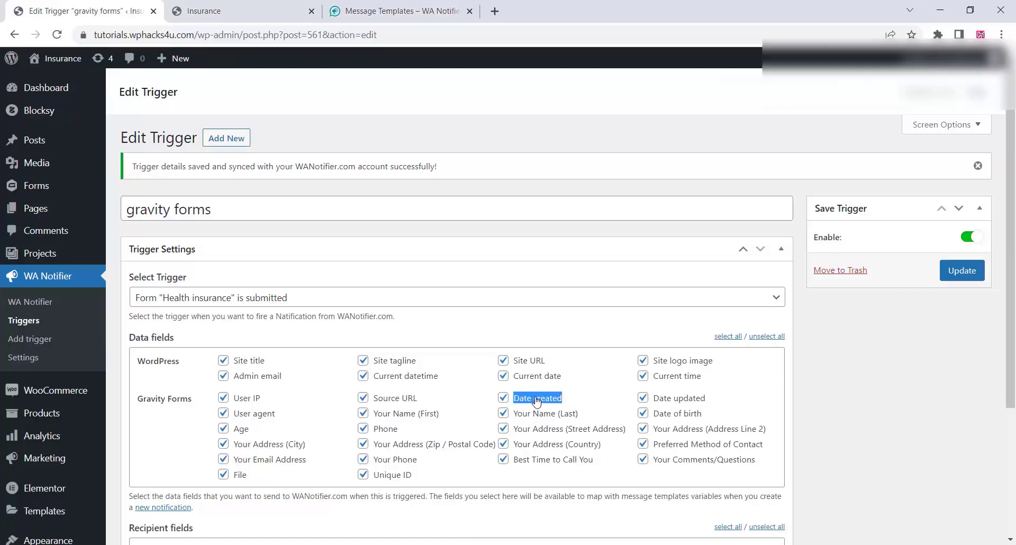
pyautogui.rightClick(534, 398)
pyautogui.click(568, 407)
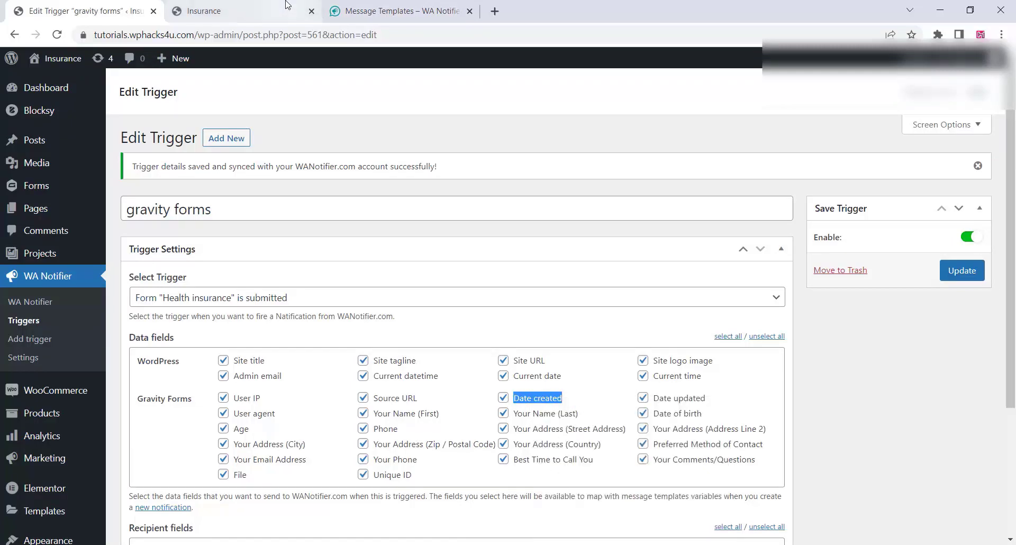
pyautogui.click(288, 10)
pyautogui.click(344, 11)
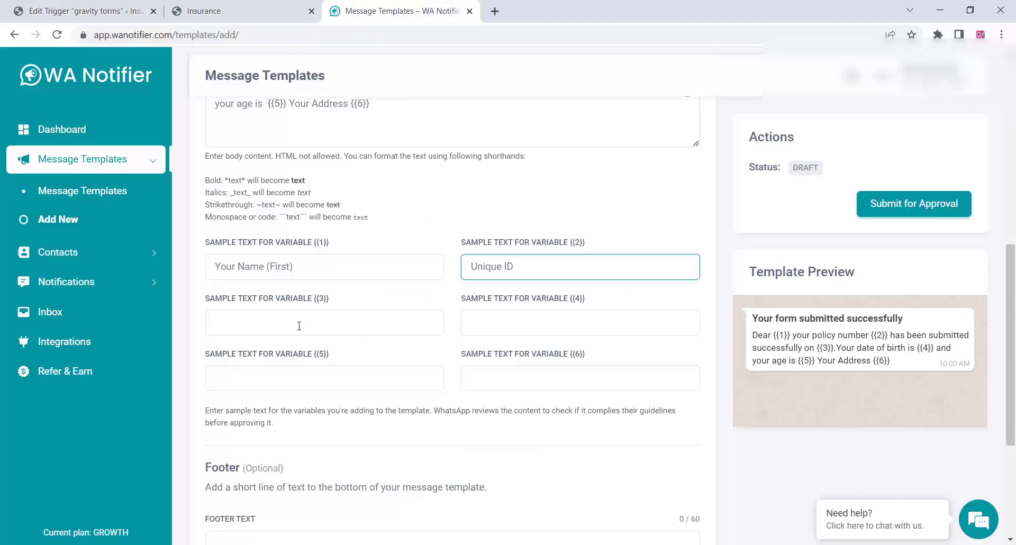
pyautogui.rightClick(229, 315)
pyautogui.click(270, 177)
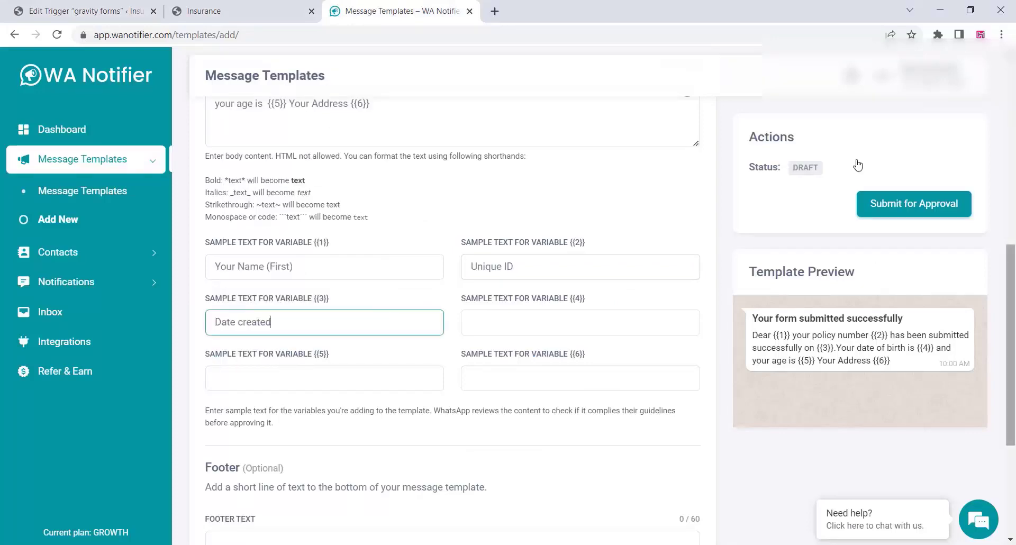
# Fill the {{4}} sample with 'Date of birth' and the {{5}} sample with age.
pyautogui.moveTo(36, 4)
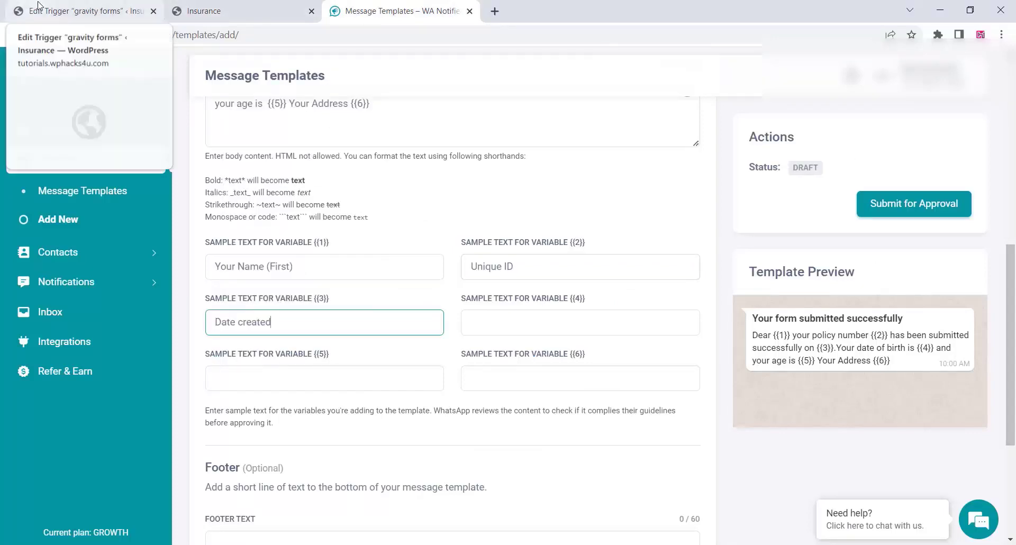
pyautogui.click(60, 8)
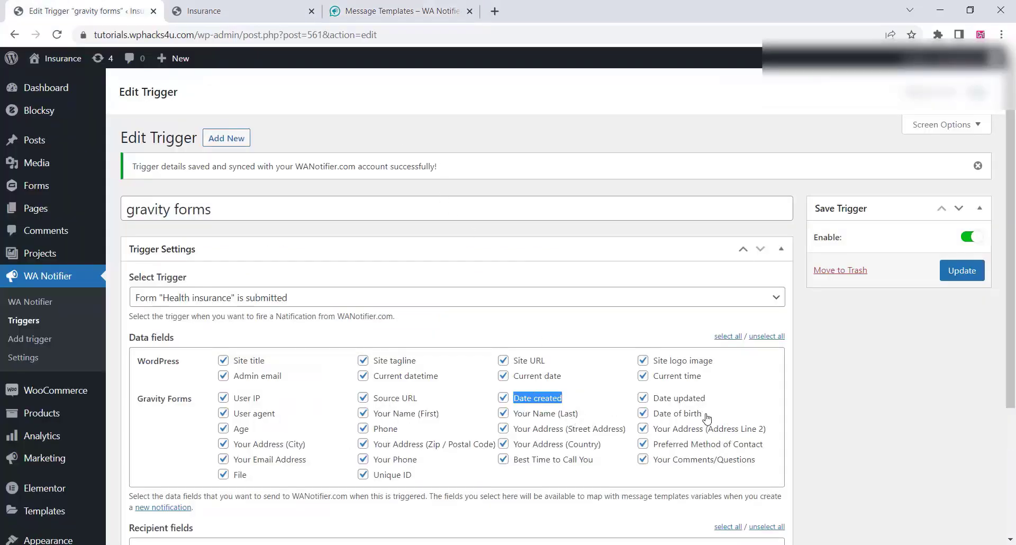
pyautogui.moveTo(704, 416); pyautogui.dragTo(651, 418)
pyautogui.rightClick(676, 416)
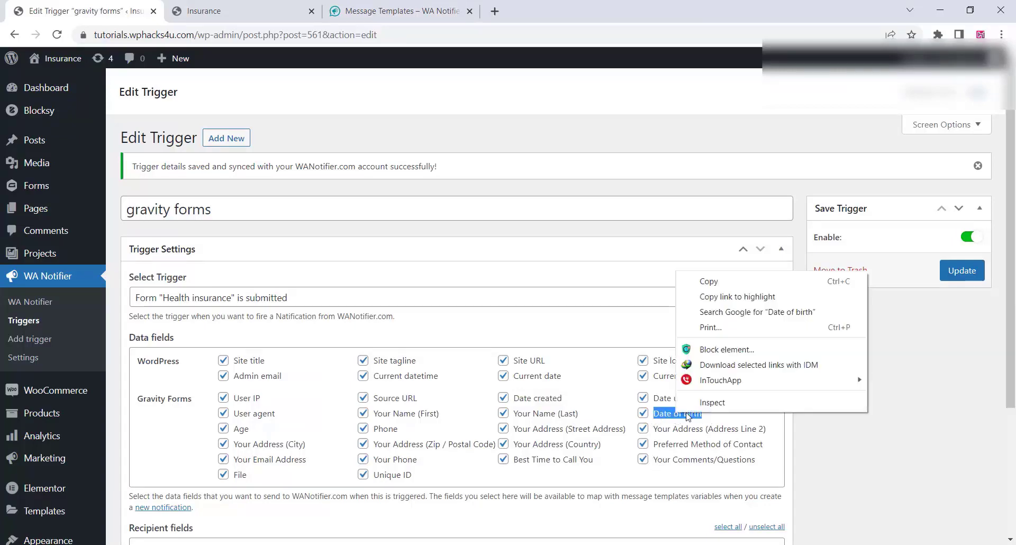
pyautogui.click(707, 282)
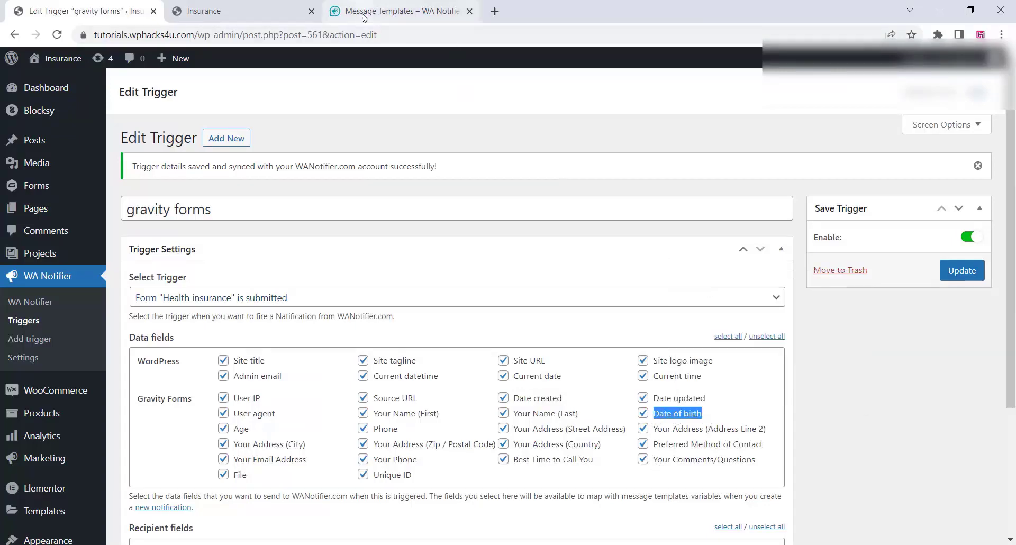
pyautogui.click(403, 11)
pyautogui.click(508, 184)
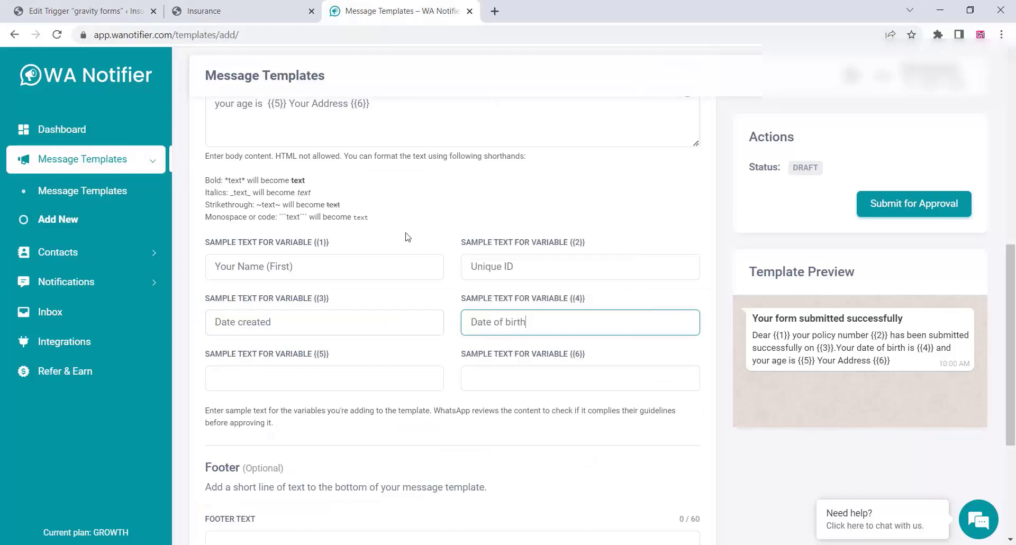
pyautogui.click(242, 377)
pyautogui.write('age')
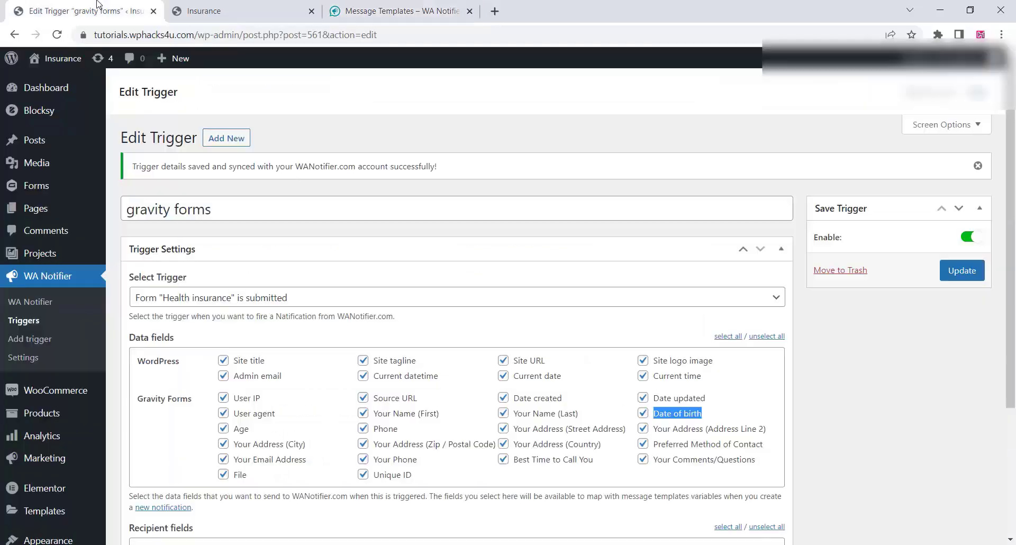
# Copy the 'Your Address (City)' label into the {{6}} sample field.
pyautogui.click(85, 11)
pyautogui.moveTo(307, 449); pyautogui.dragTo(232, 449)
pyautogui.rightClick(266, 447)
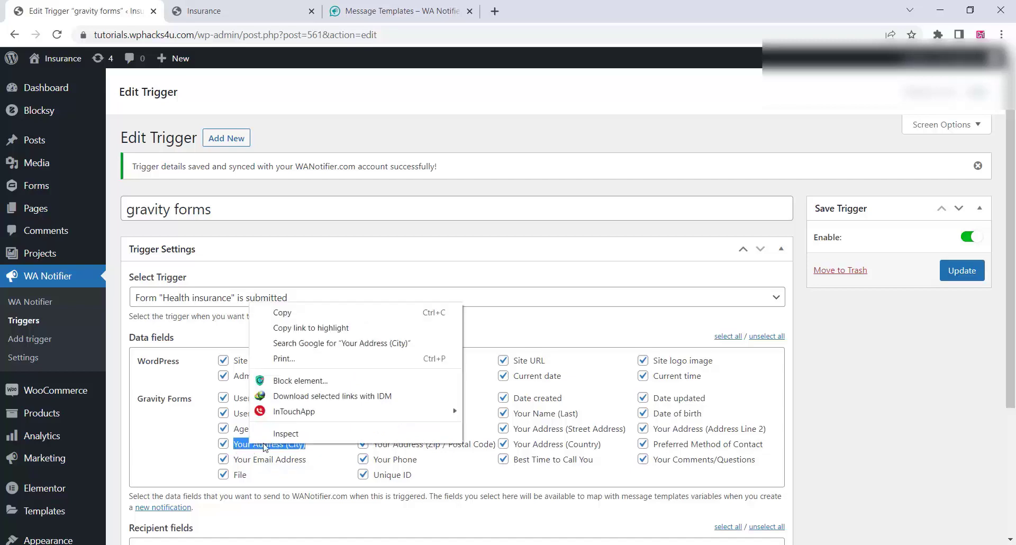
pyautogui.click(292, 313)
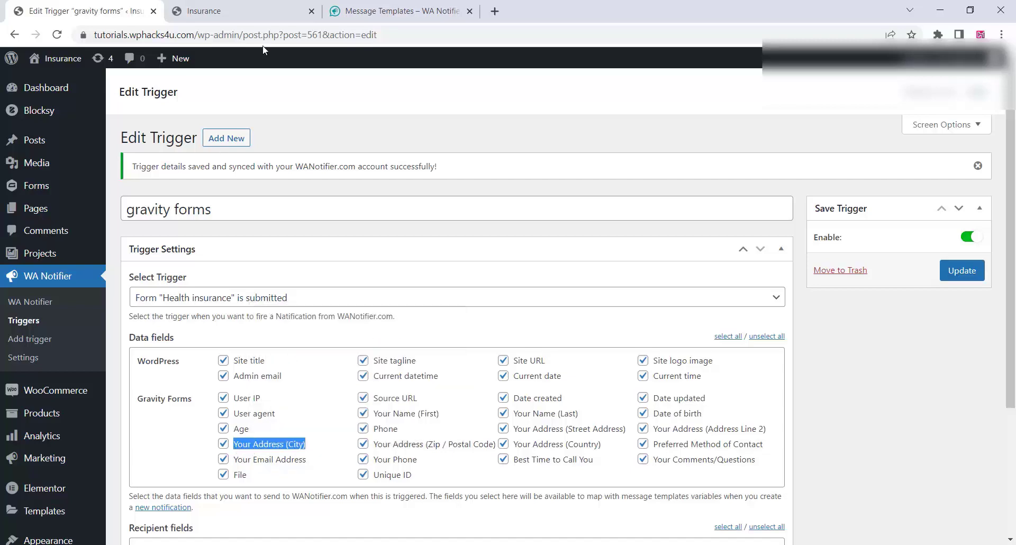
pyautogui.click(340, 6)
pyautogui.rightClick(477, 386)
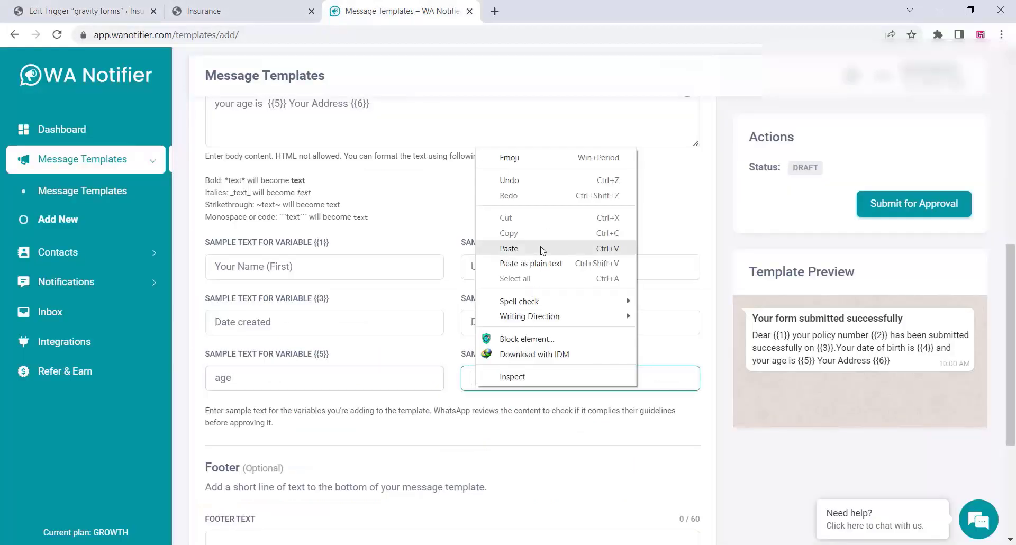
pyautogui.click(528, 251)
pyautogui.scroll(-4, 365, 417)
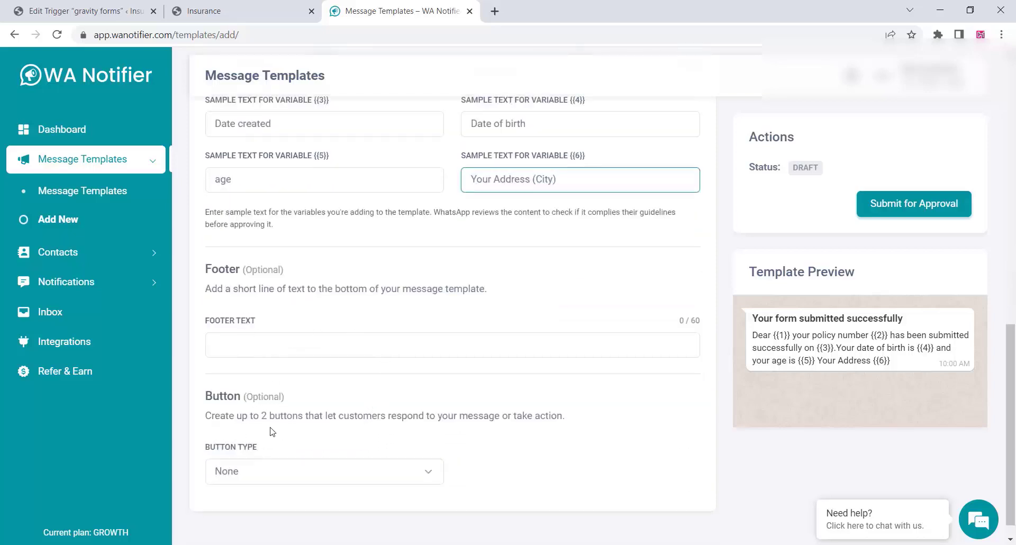
# Add two Call To Action buttons to the template.
pyautogui.click(245, 347)
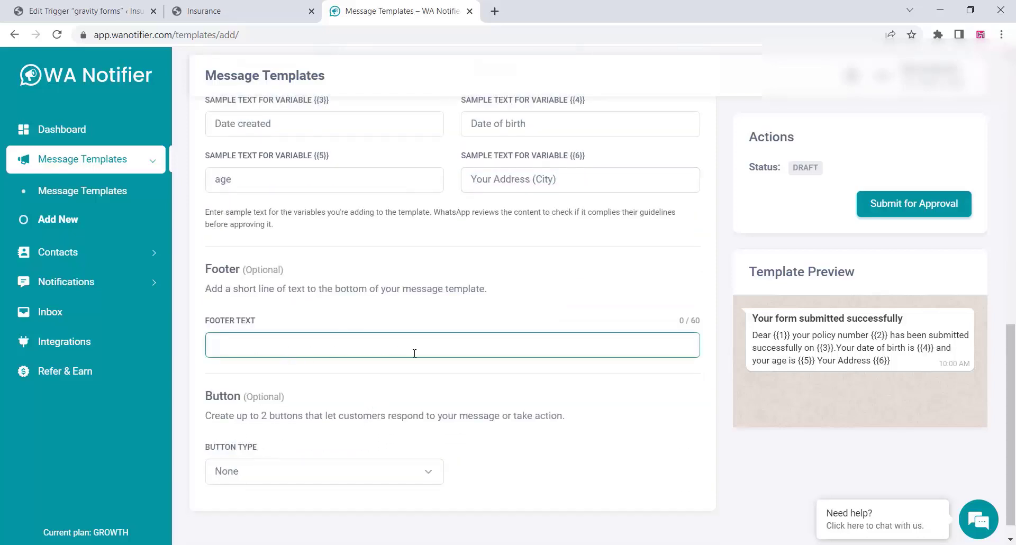
pyautogui.click(313, 477)
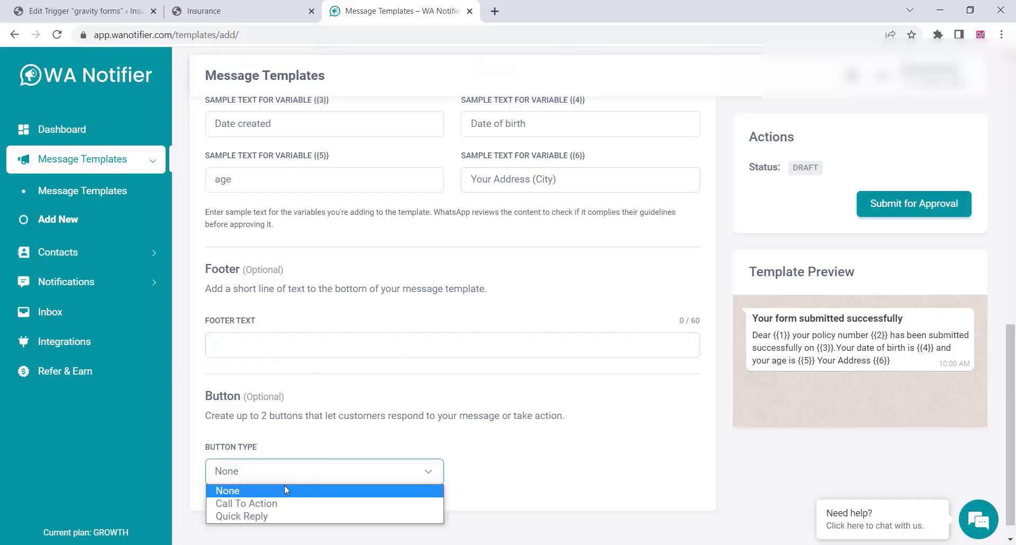
pyautogui.click(266, 504)
pyautogui.scroll(-3, 342, 371)
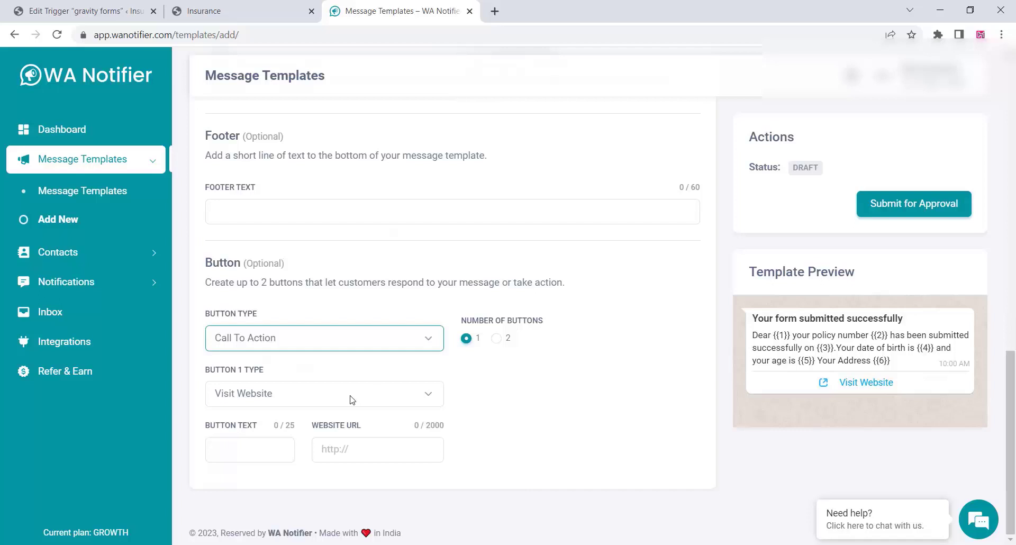
pyautogui.click(351, 400)
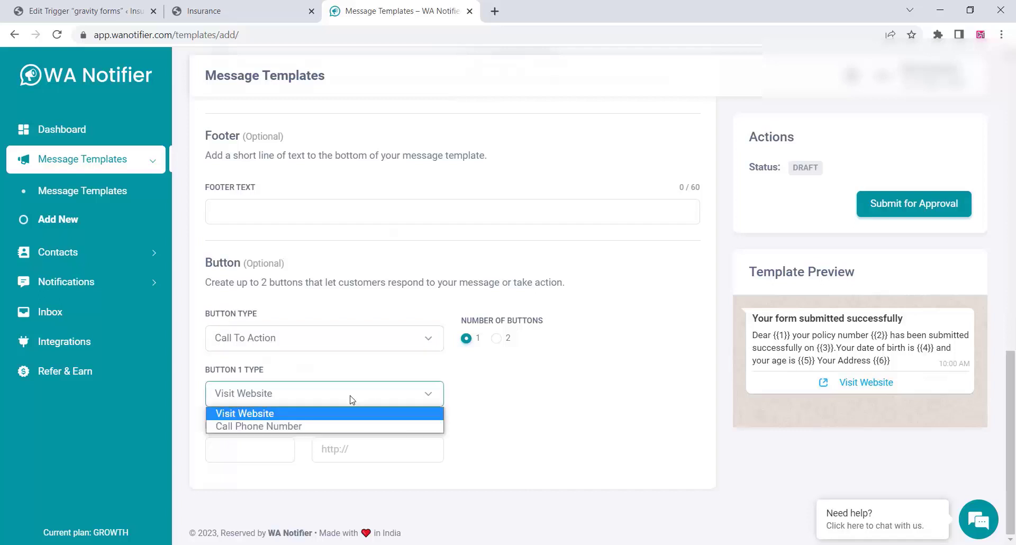
pyautogui.click(498, 341)
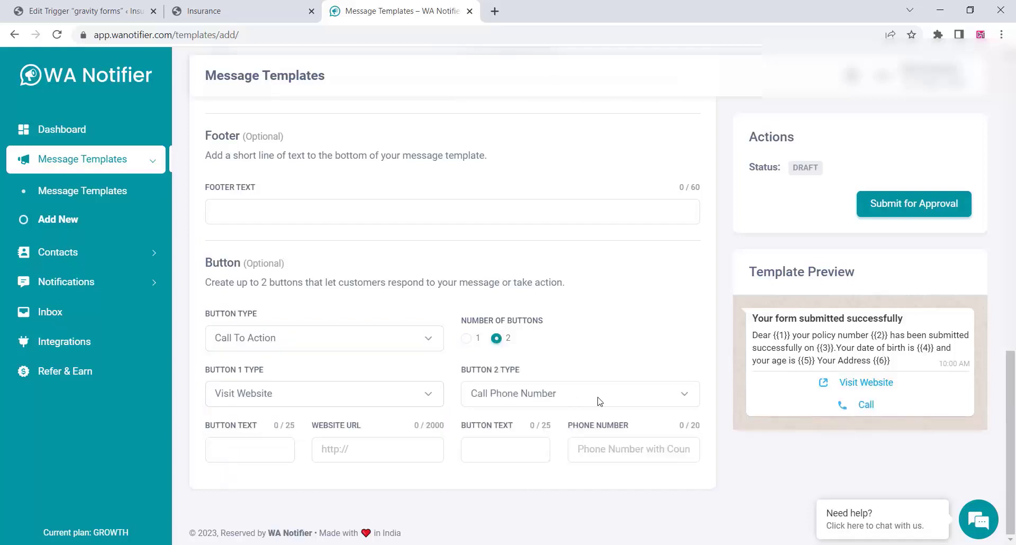
# Label the first button 'Visit website'.
pyautogui.click(231, 444)
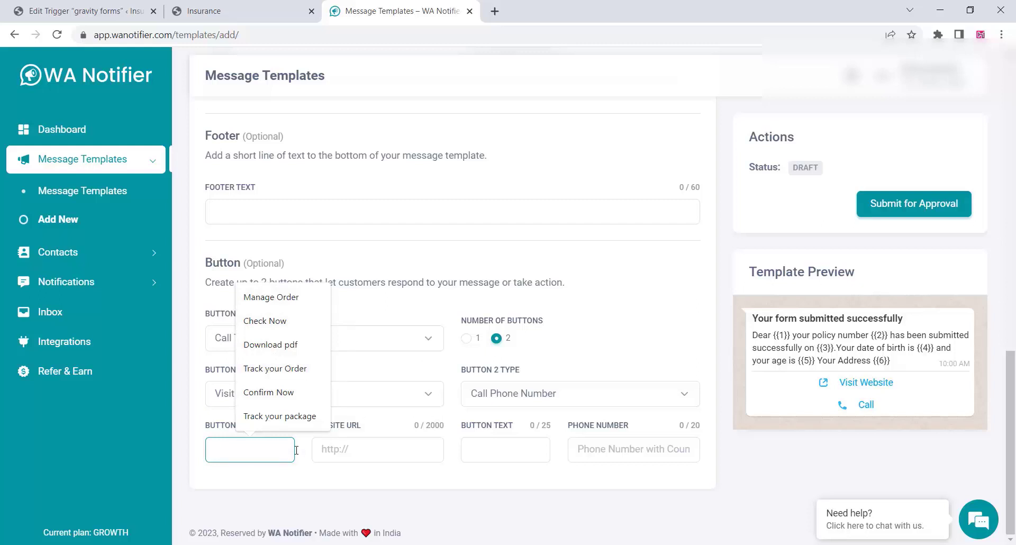
pyautogui.write('vis')
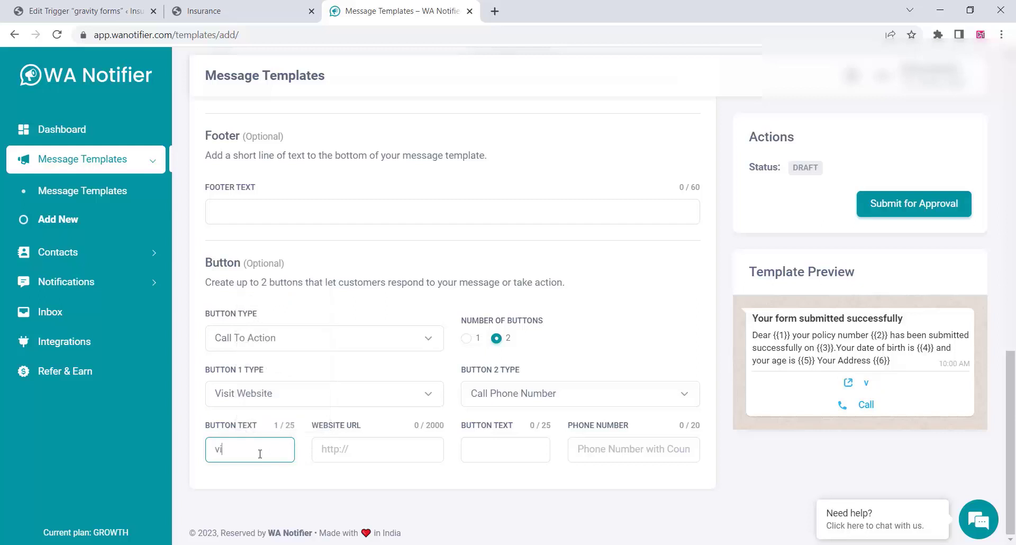
pyautogui.write('it website')
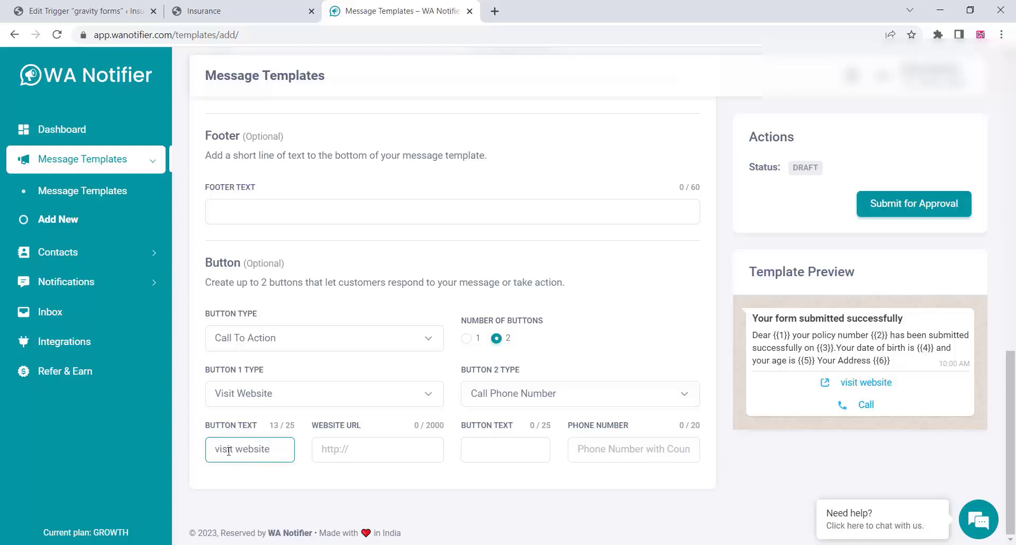
pyautogui.press('Home')
pyautogui.press('Delete')
pyautogui.write('V')
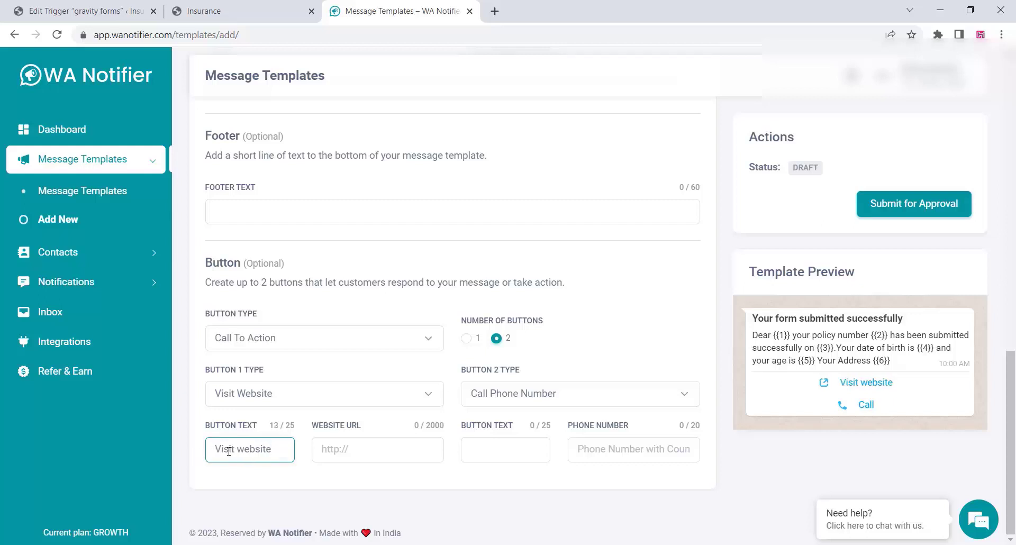
# Link the Visit website button to the insurance site's address copied from its tab.
pyautogui.click(212, 11)
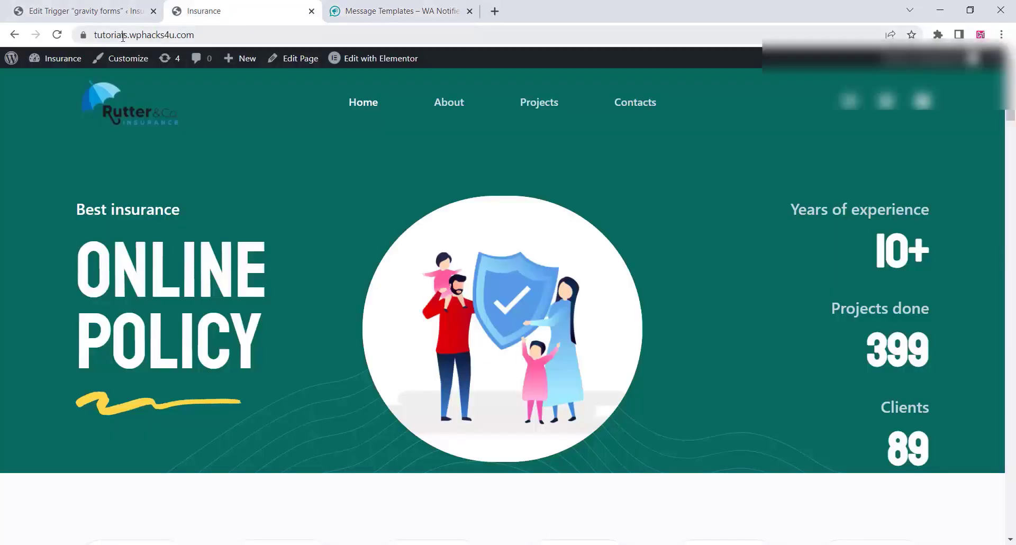
pyautogui.click(123, 37)
pyautogui.rightClick(122, 38)
pyautogui.click(164, 129)
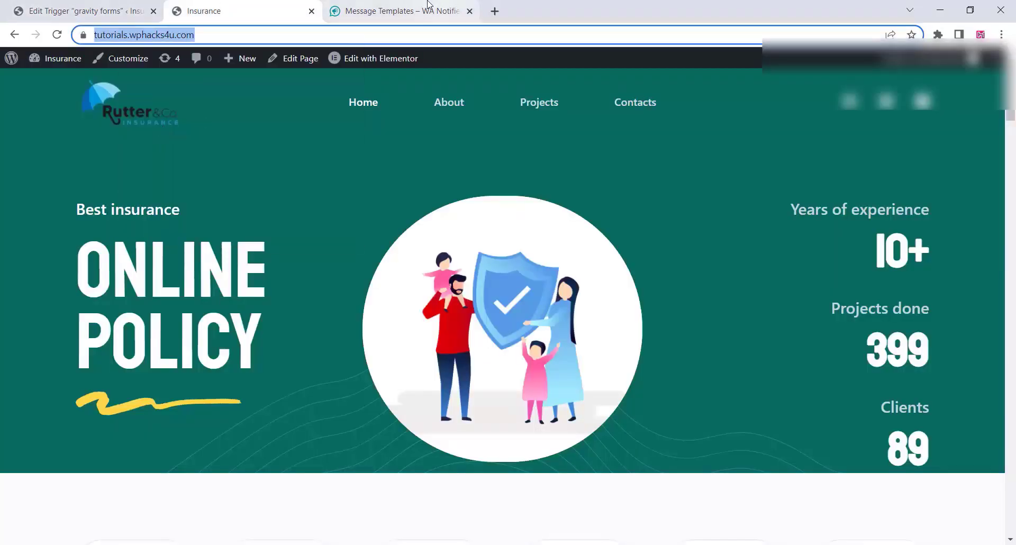
pyautogui.click(418, 10)
pyautogui.click(329, 449)
pyautogui.rightClick(329, 449)
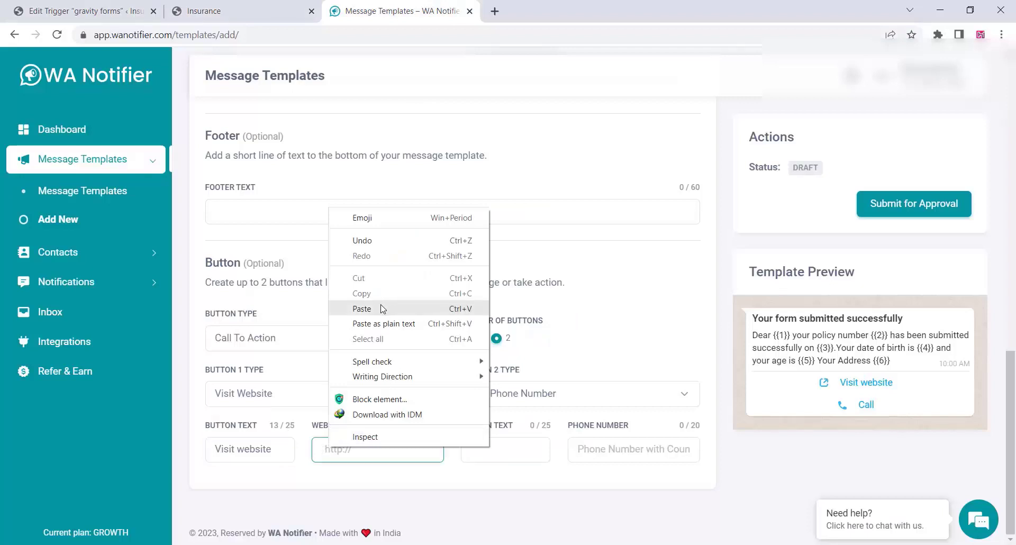
pyautogui.click(363, 308)
# Set the second button to 'Call now' with a phone number.
pyautogui.click(488, 454)
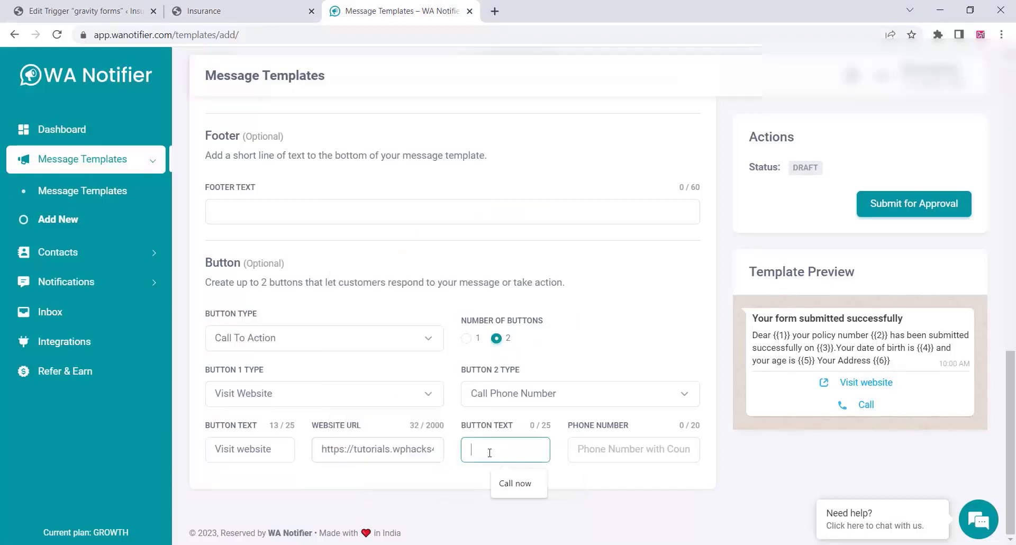
pyautogui.click(519, 484)
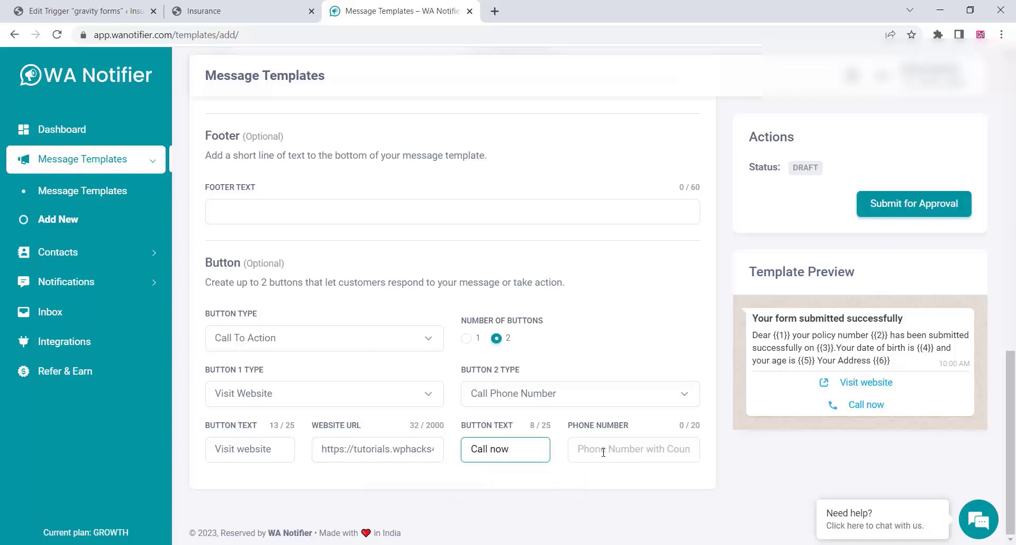
pyautogui.click(603, 452)
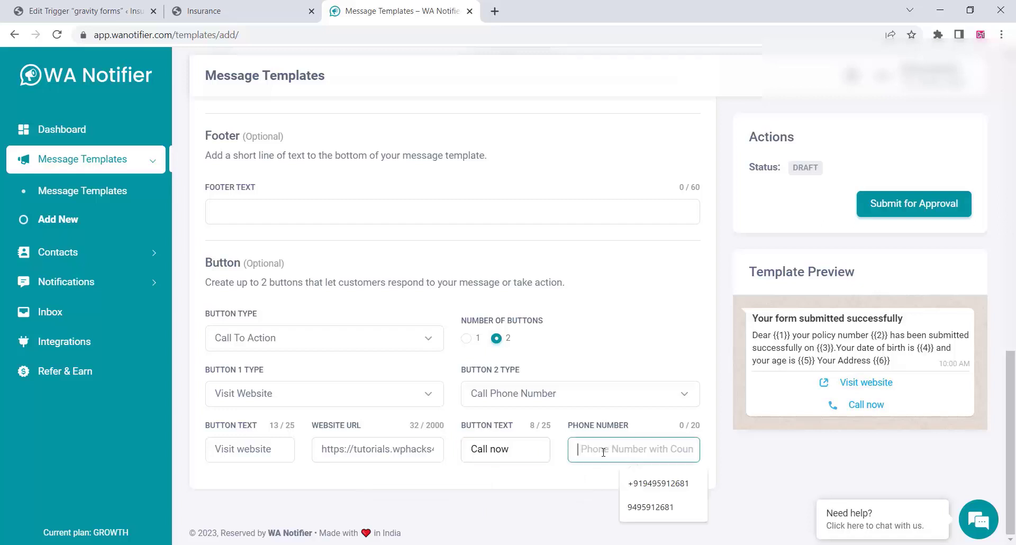
pyautogui.click(638, 482)
pyautogui.scroll(5, 591, 488)
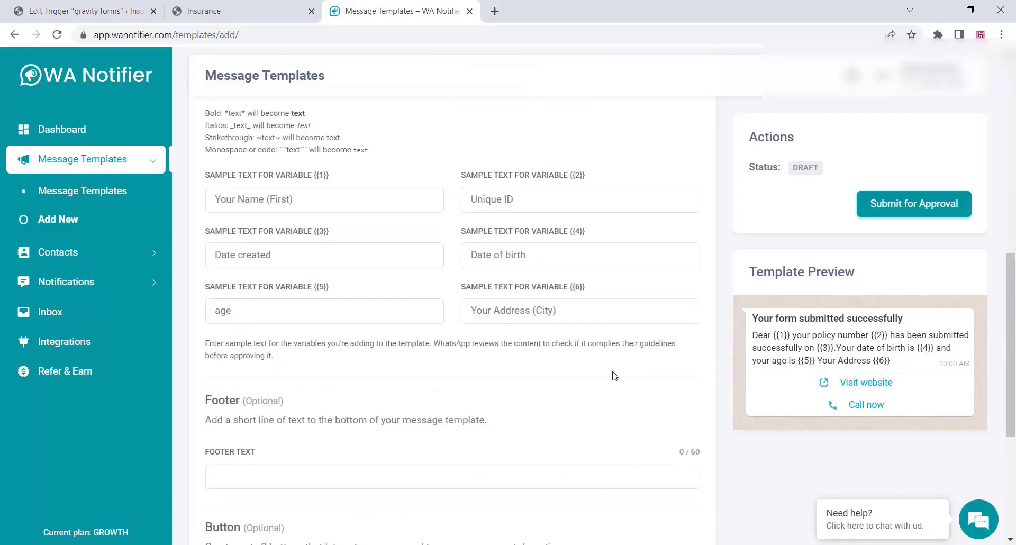
# Submit the gravity_forms template to WhatsApp for approval and confirm the review request.
pyautogui.scroll(3, 616, 374)
pyautogui.scroll(8, 621, 375)
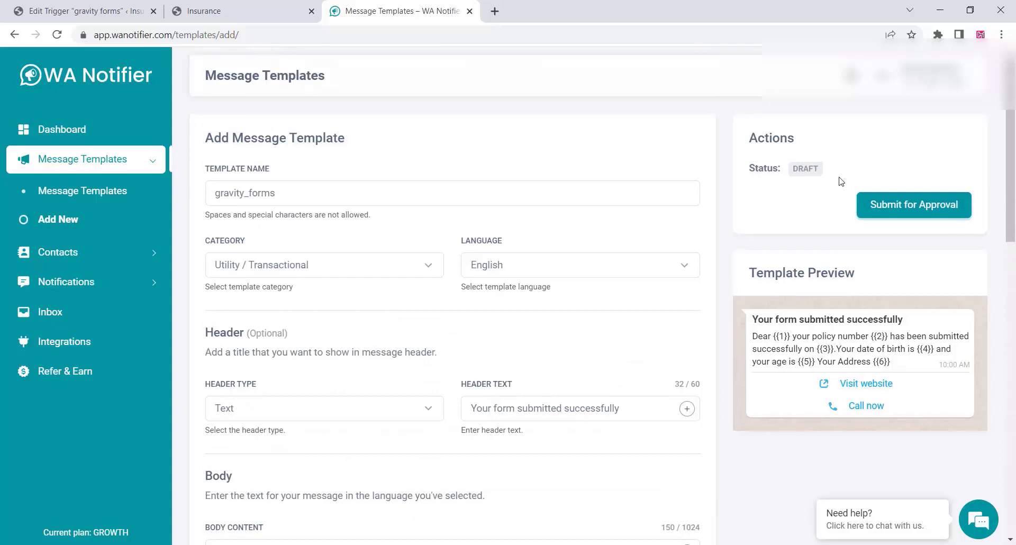
pyautogui.click(900, 208)
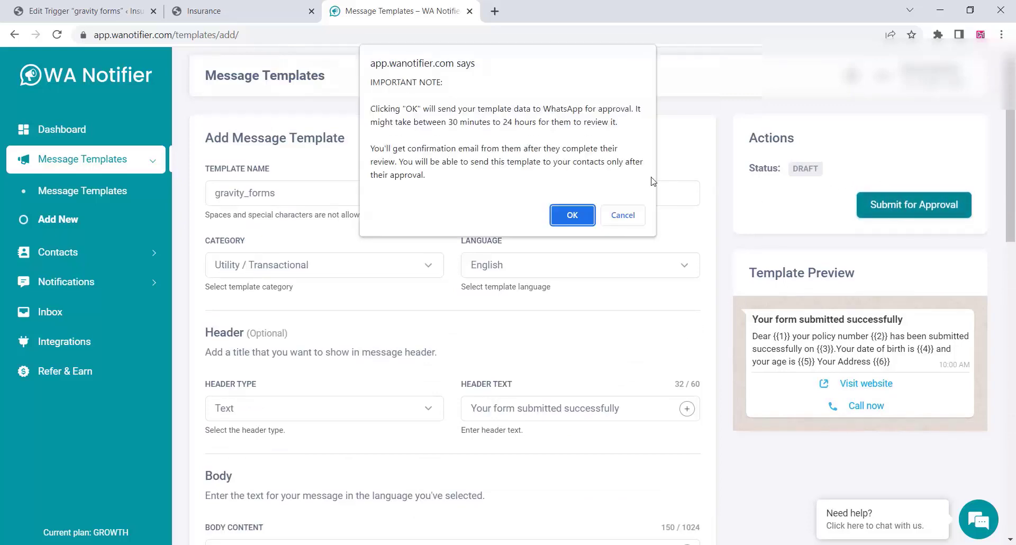
pyautogui.click(560, 217)
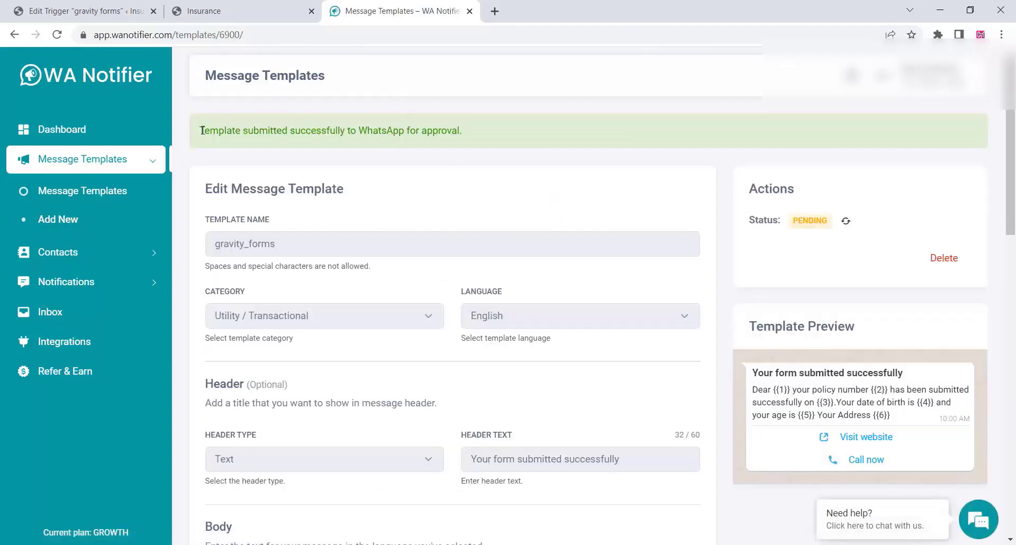
# Refresh the template's approval status until it reads Approved.
pyautogui.moveTo(203, 131); pyautogui.dragTo(486, 130)
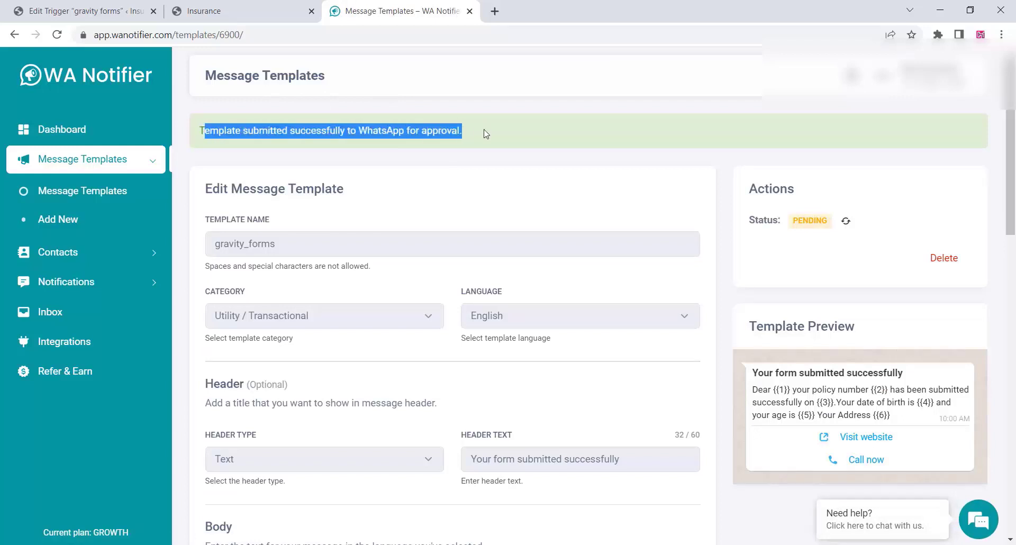
pyautogui.click(486, 133)
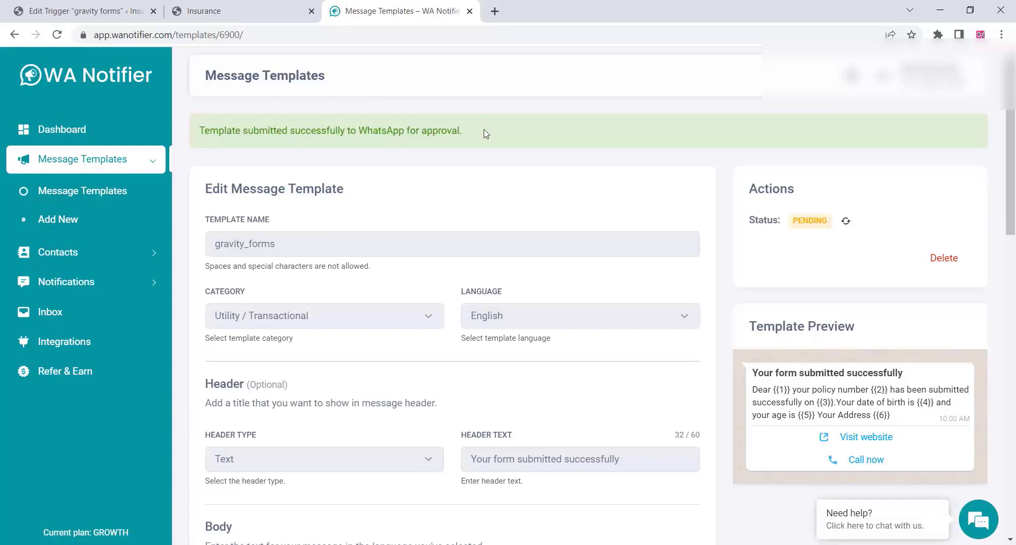
pyautogui.click(845, 222)
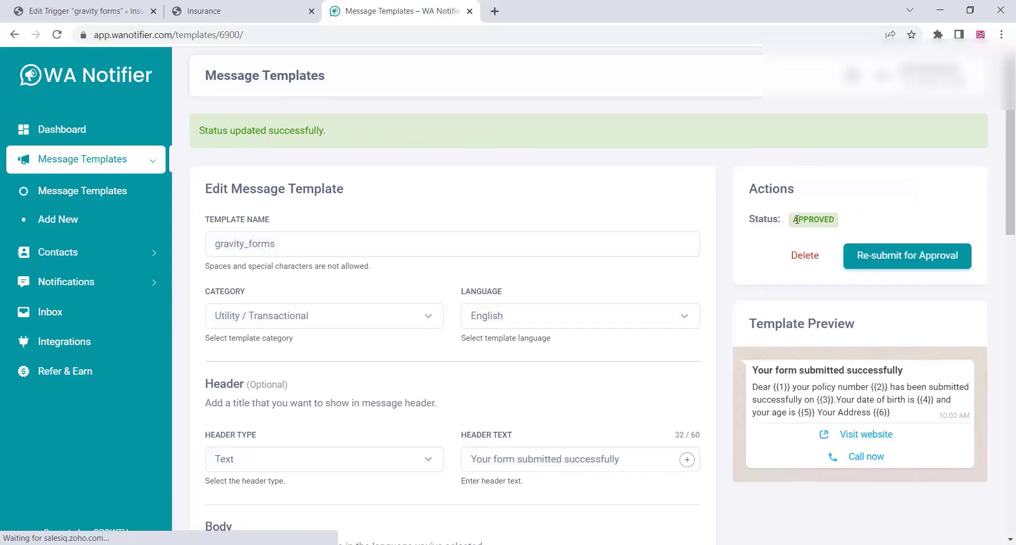
pyautogui.moveTo(797, 219); pyautogui.dragTo(836, 219)
pyautogui.click(881, 219)
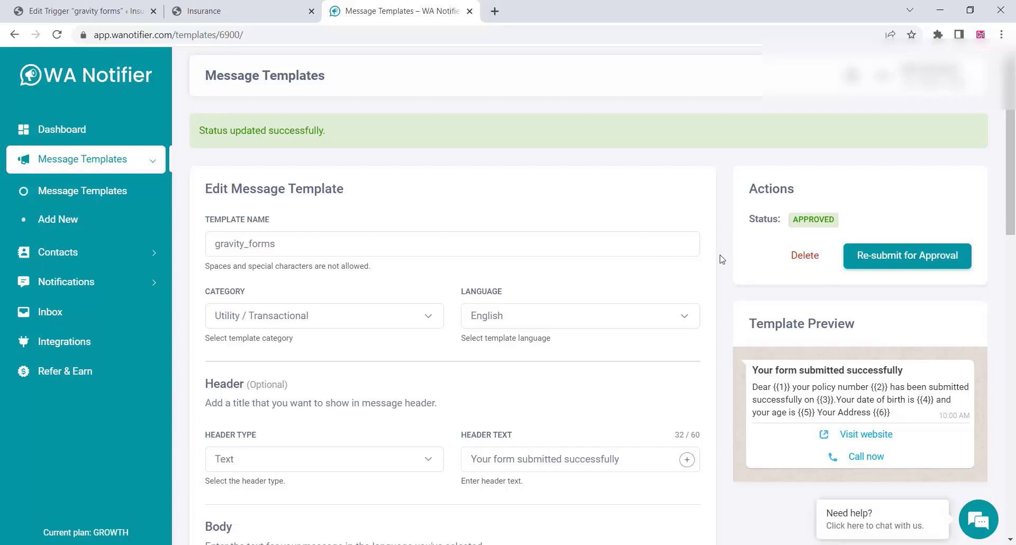
pyautogui.click(62, 286)
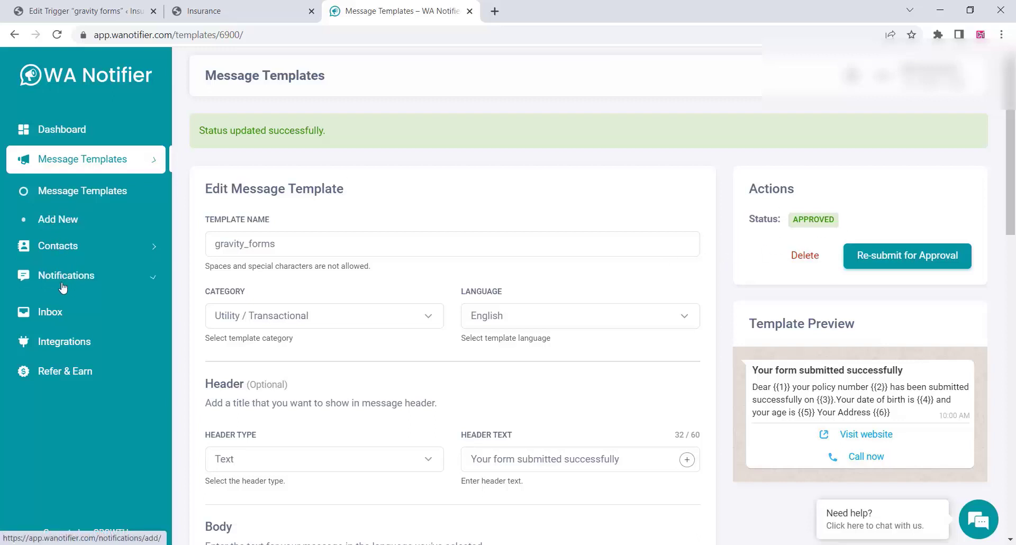
# Create a new notification titled 'gravity forms'.
pyautogui.click(75, 249)
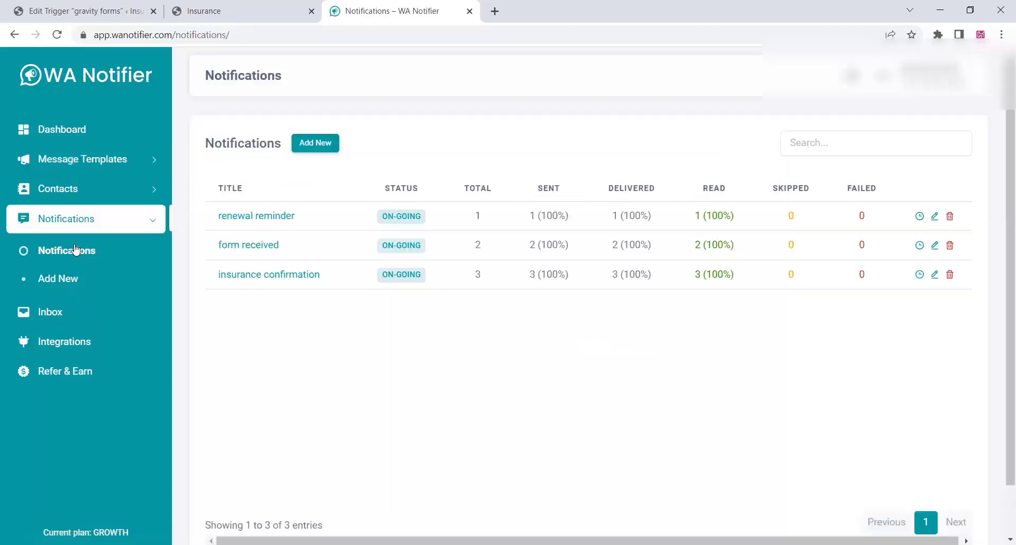
pyautogui.click(311, 151)
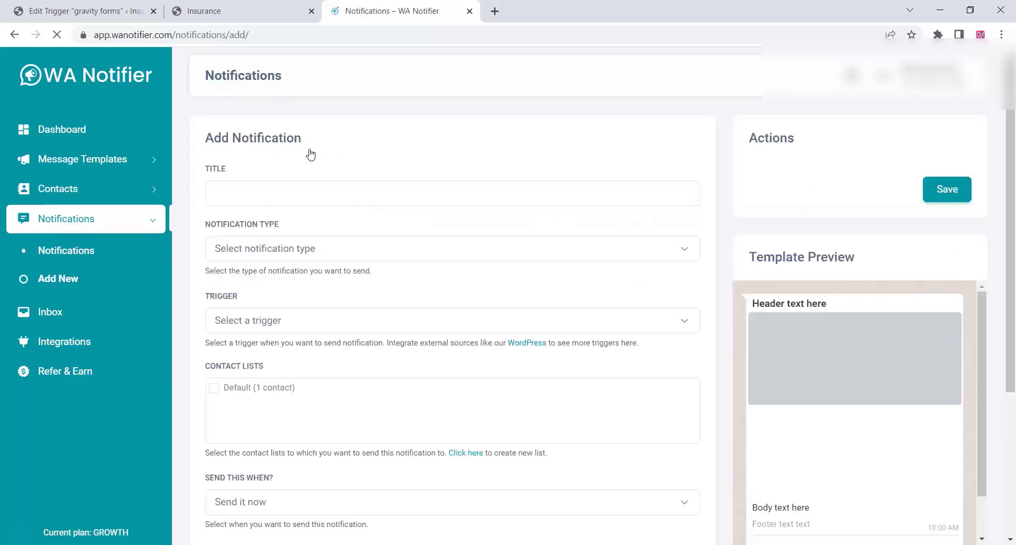
pyautogui.click(227, 196)
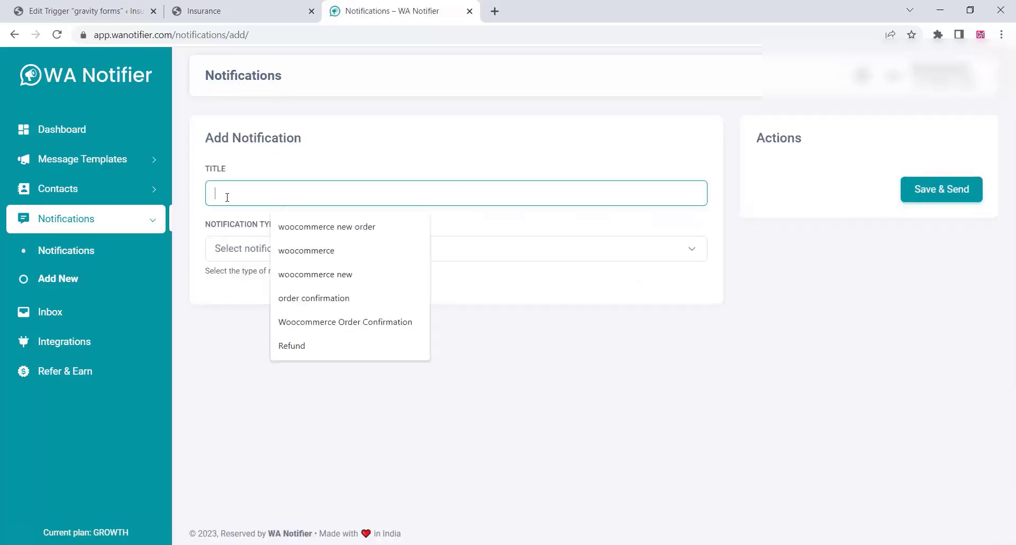
pyautogui.write('gravity fo')
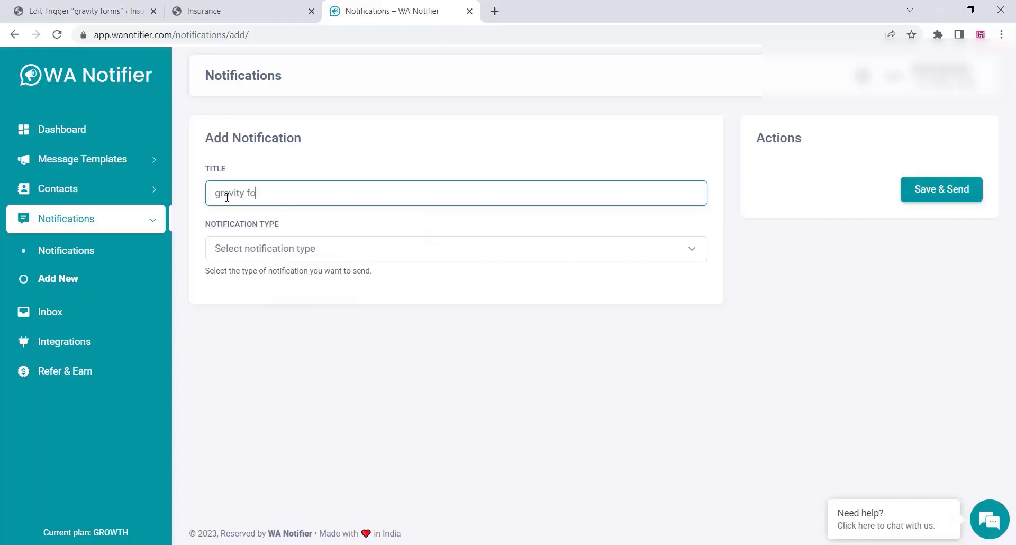
pyautogui.write('rms')
# Make it Transactional, triggered by Health insurance form submission, with Phone as recipient field.
pyautogui.click(259, 252)
pyautogui.click(252, 294)
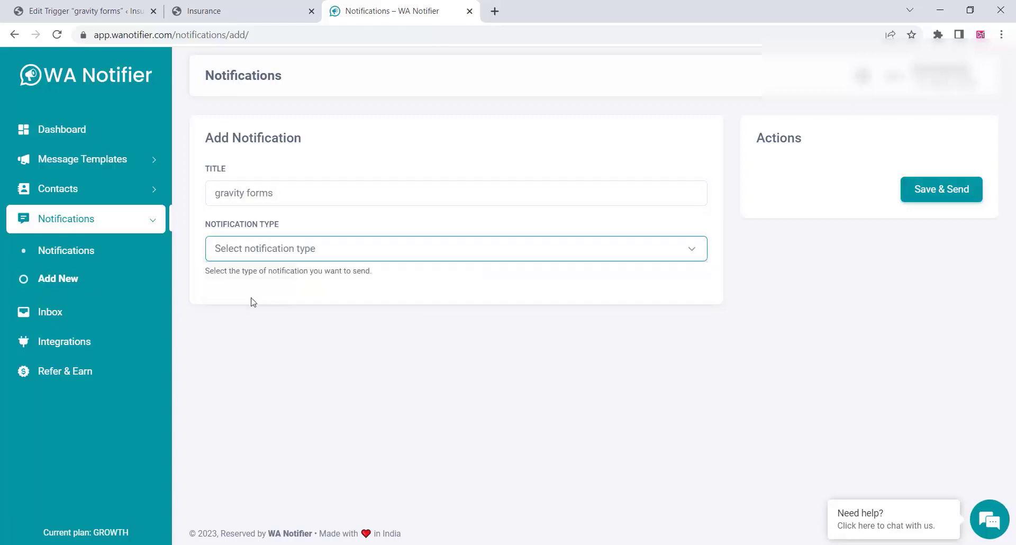
pyautogui.click(302, 322)
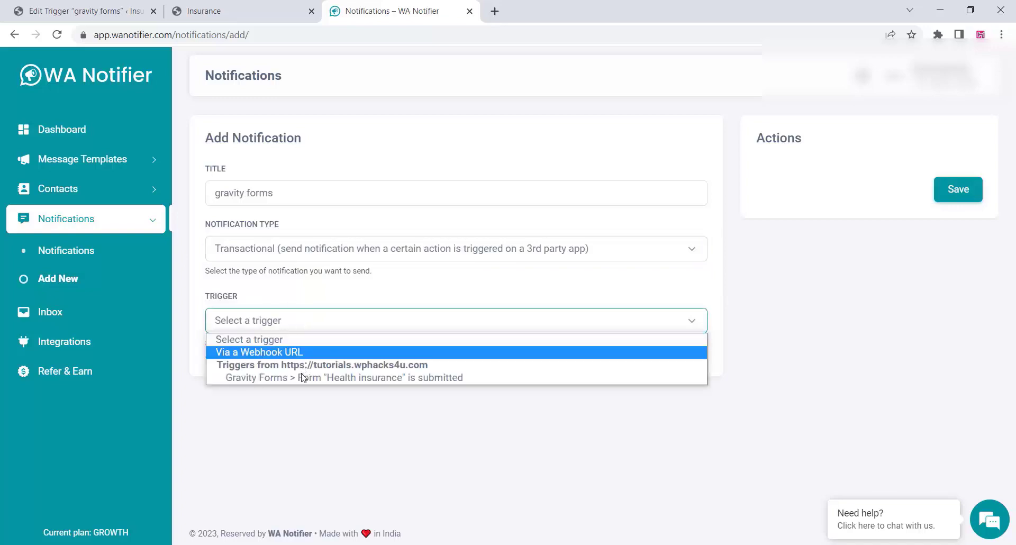
pyautogui.click(301, 378)
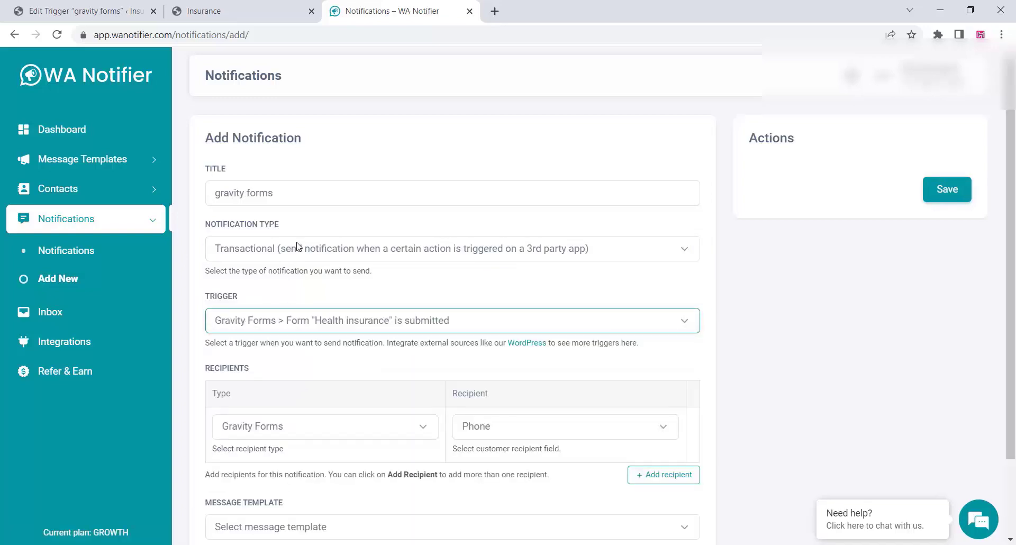
pyautogui.scroll(-2, 299, 247)
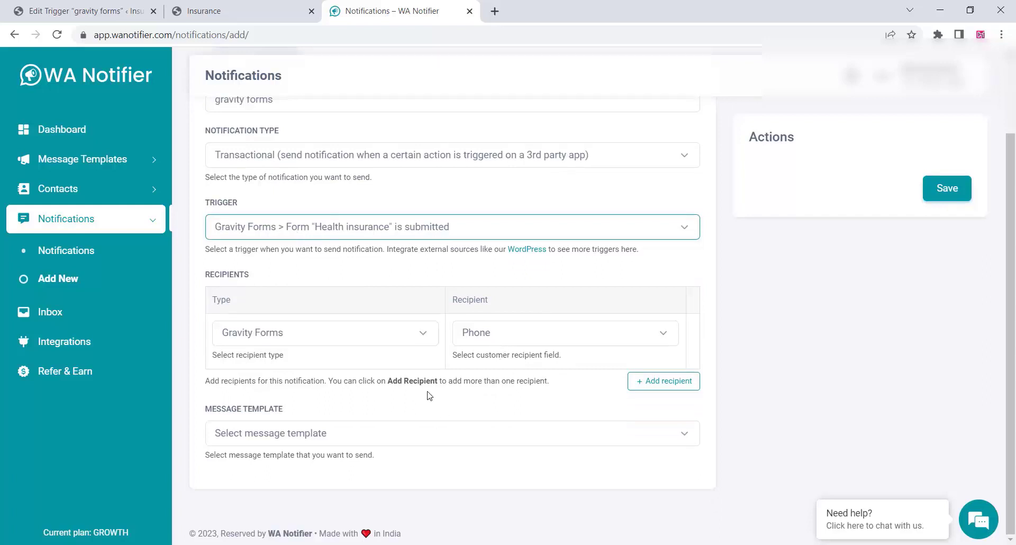
pyautogui.click(489, 339)
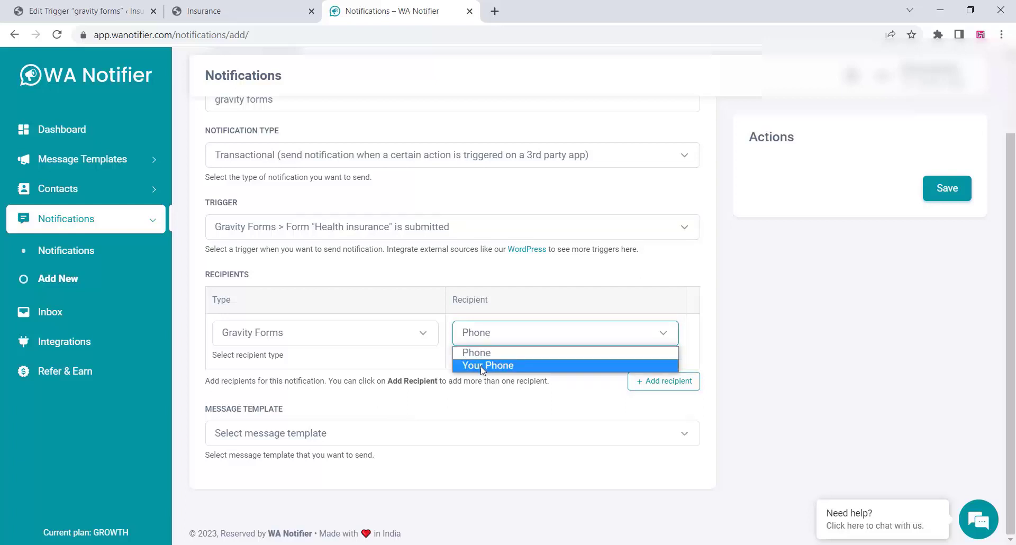
pyautogui.click(407, 365)
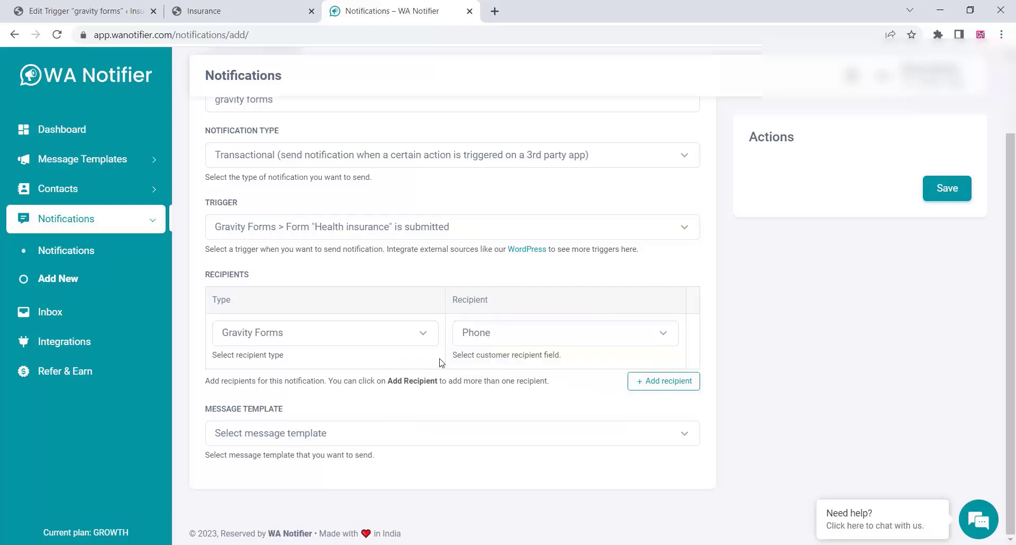
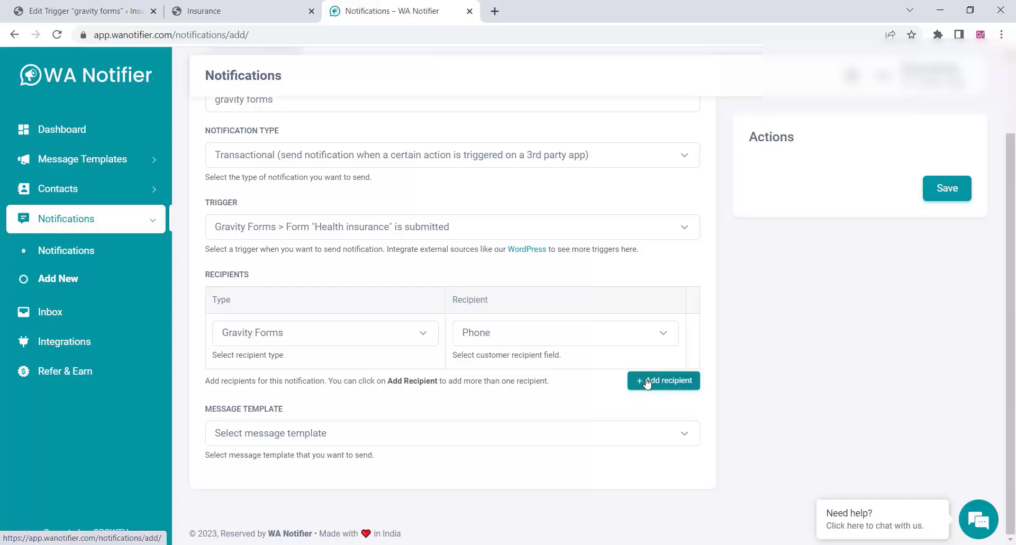
# Add then remove an extra recipient row, and choose the gravity_forms (en) message template.
pyautogui.click(646, 382)
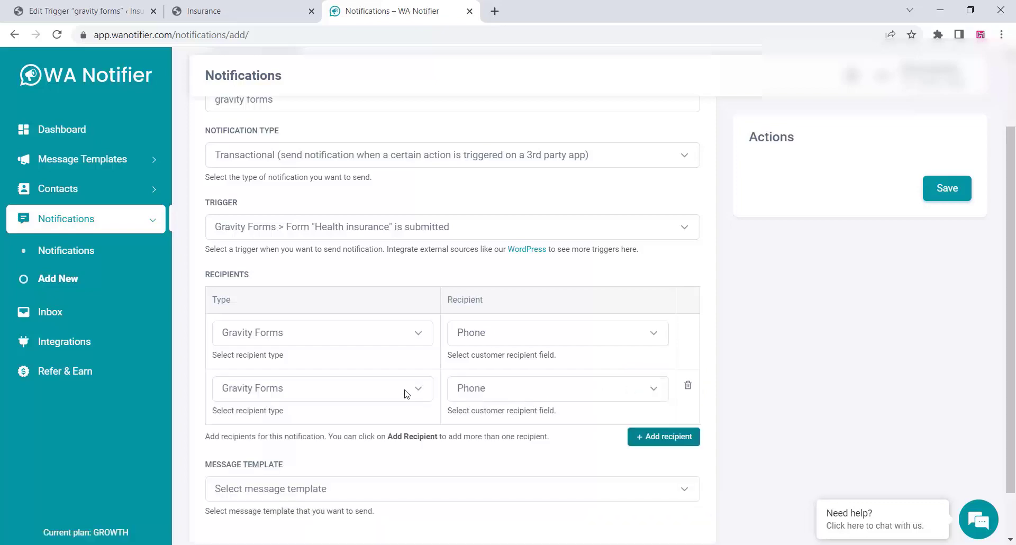
pyautogui.click(686, 386)
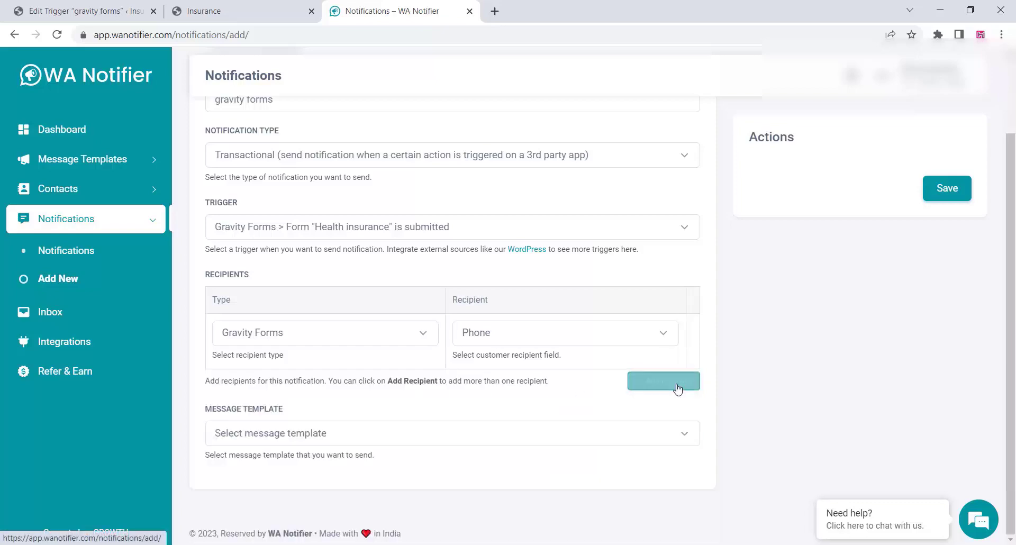
pyautogui.click(284, 440)
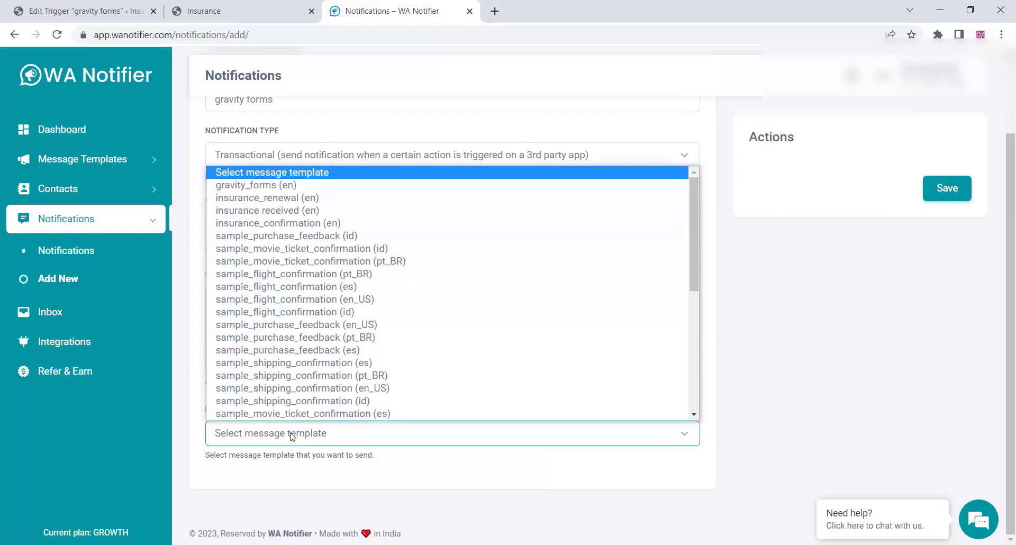
pyautogui.click(298, 187)
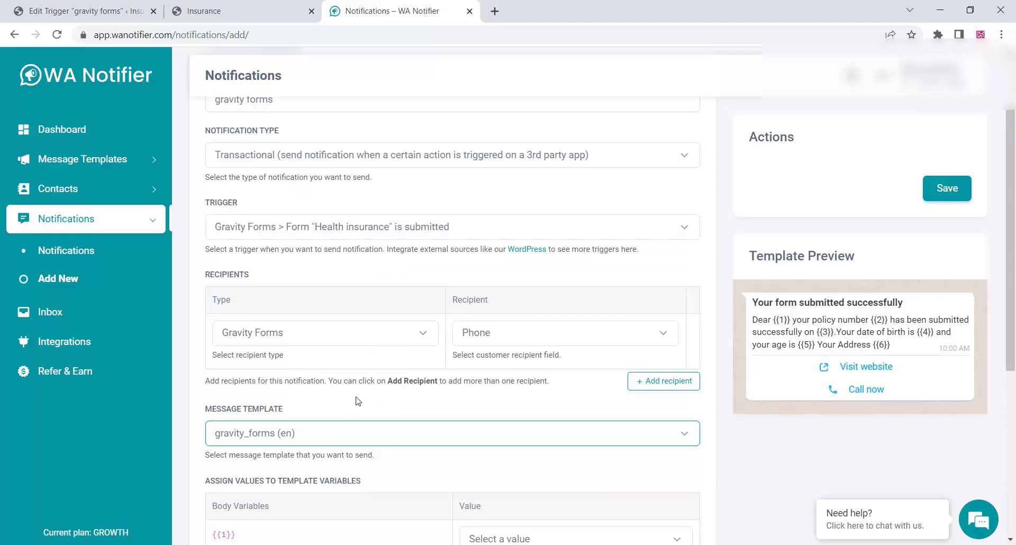
# Map {{1}} to Your Name (First), {{2}} to Unique ID and {{3}} to Date created.
pyautogui.scroll(-4, 346, 290)
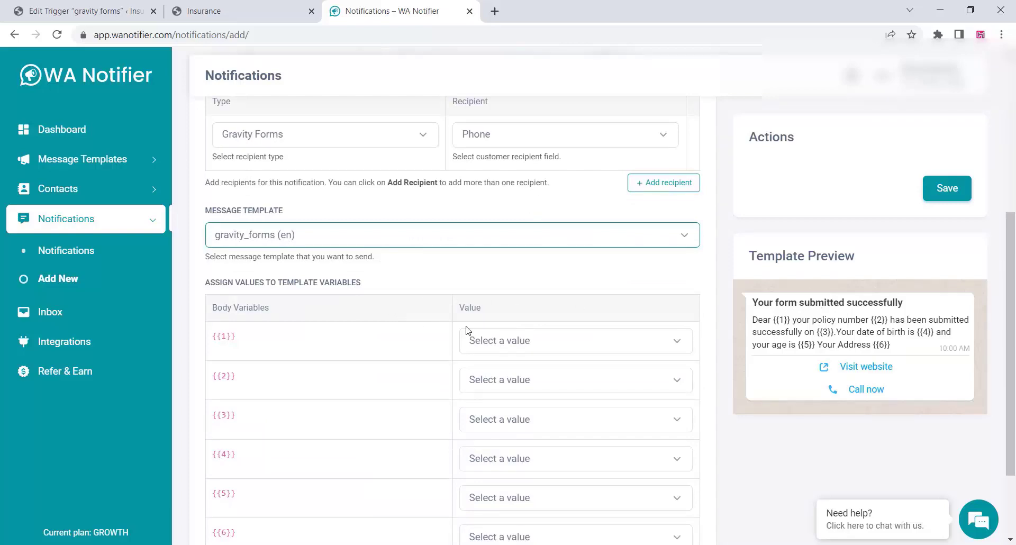
pyautogui.click(561, 350)
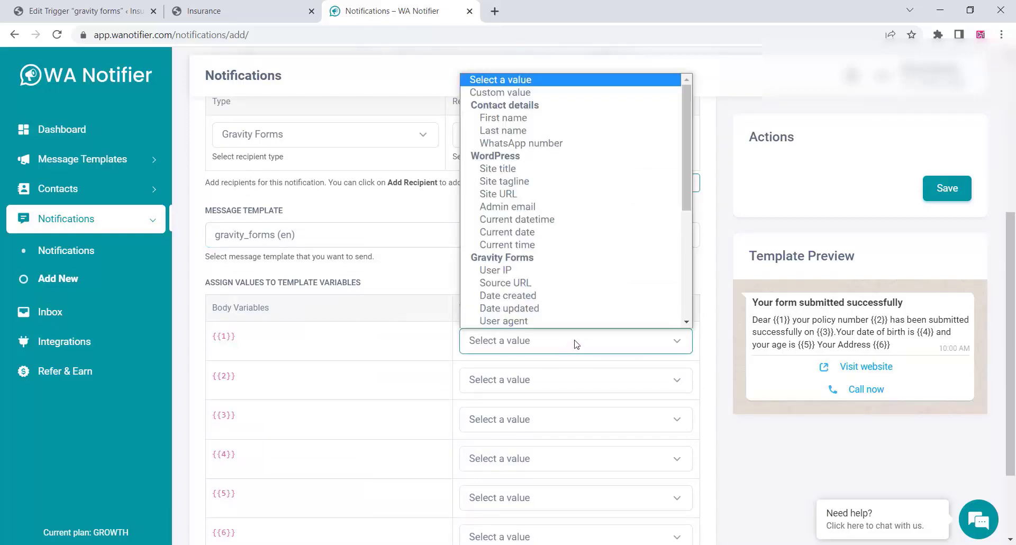
pyautogui.scroll(-4, 572, 220)
pyautogui.scroll(4, 570, 222)
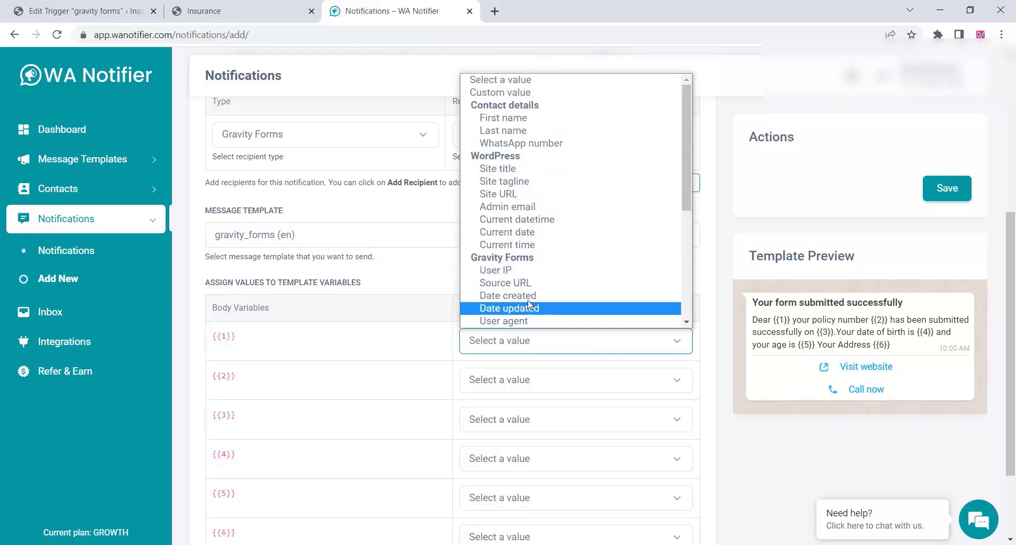
pyautogui.scroll(-3, 529, 294)
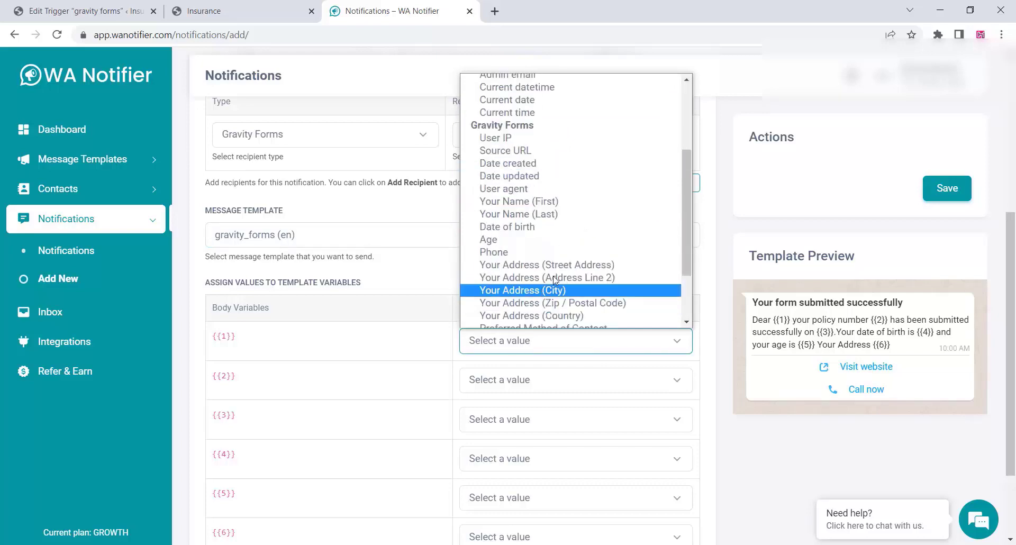
pyautogui.click(519, 201)
pyautogui.click(500, 380)
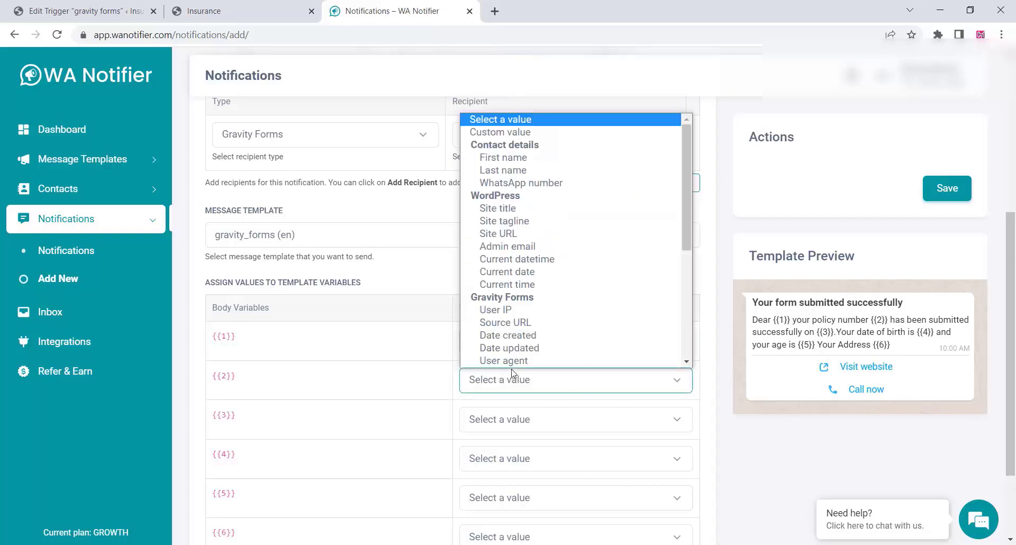
pyautogui.scroll(-4, 556, 296)
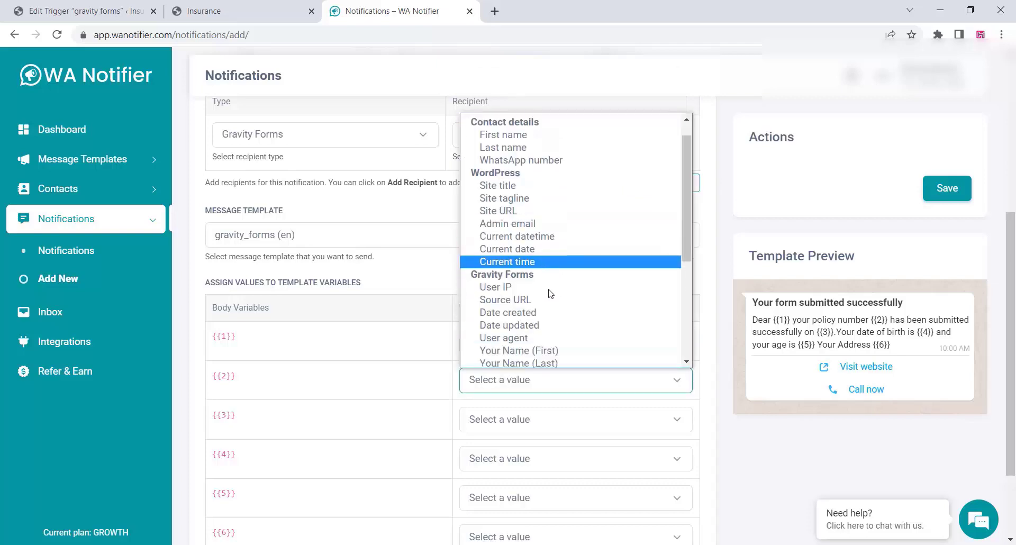
pyautogui.click(503, 361)
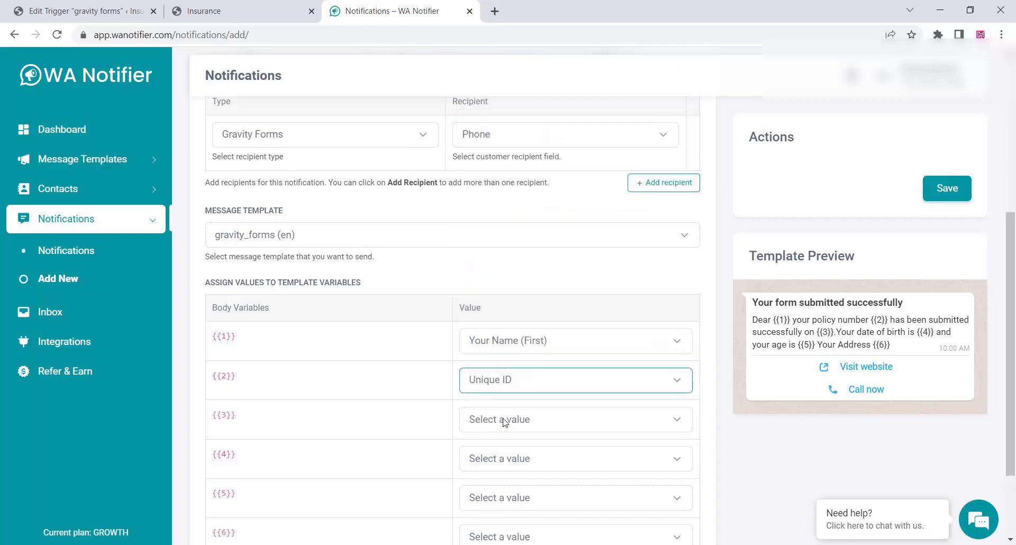
pyautogui.click(506, 423)
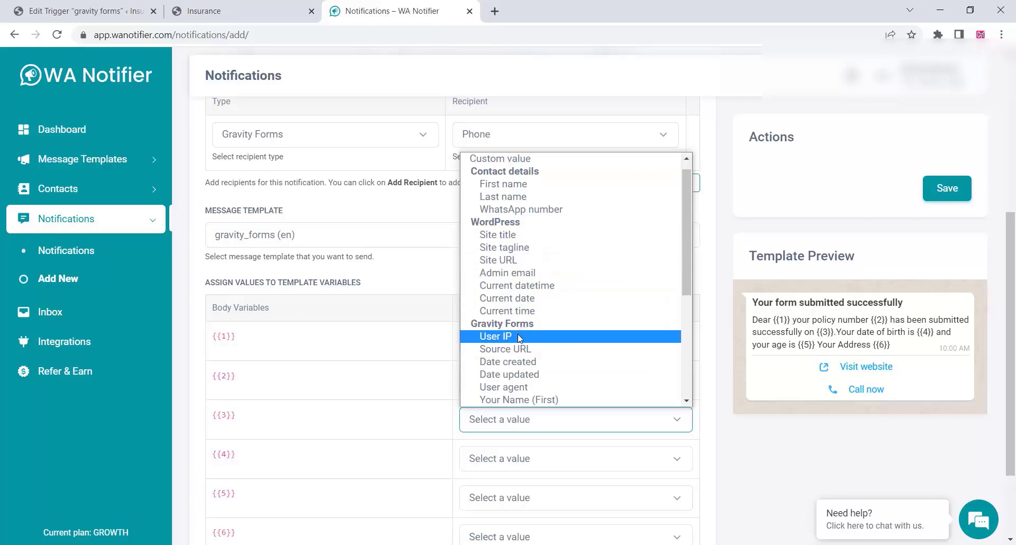
pyautogui.click(497, 363)
# Map {{4}} to Date of birth, {{5}} to Age, {{6}} to Your Address (Street Address), then save.
pyautogui.scroll(-2, 503, 413)
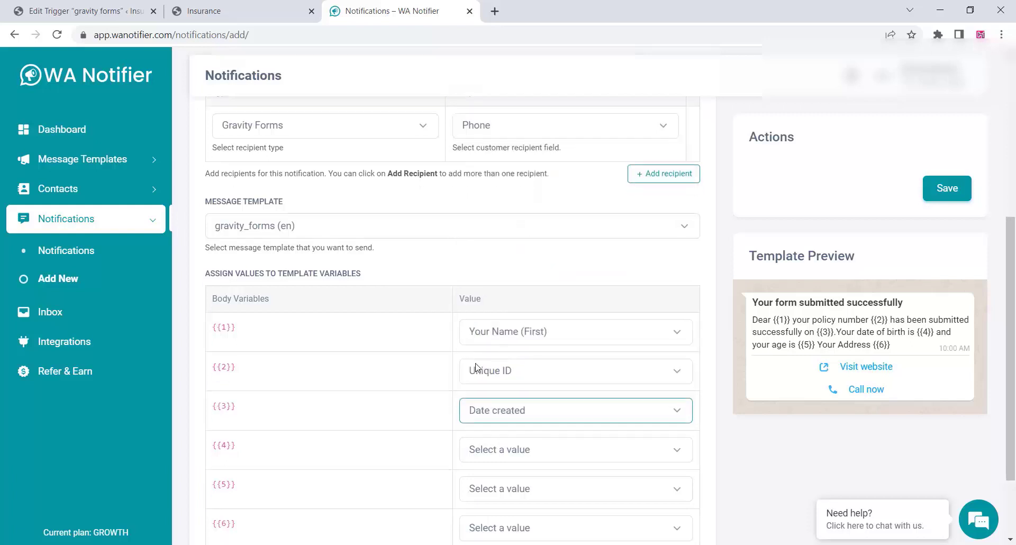
pyautogui.click(499, 354)
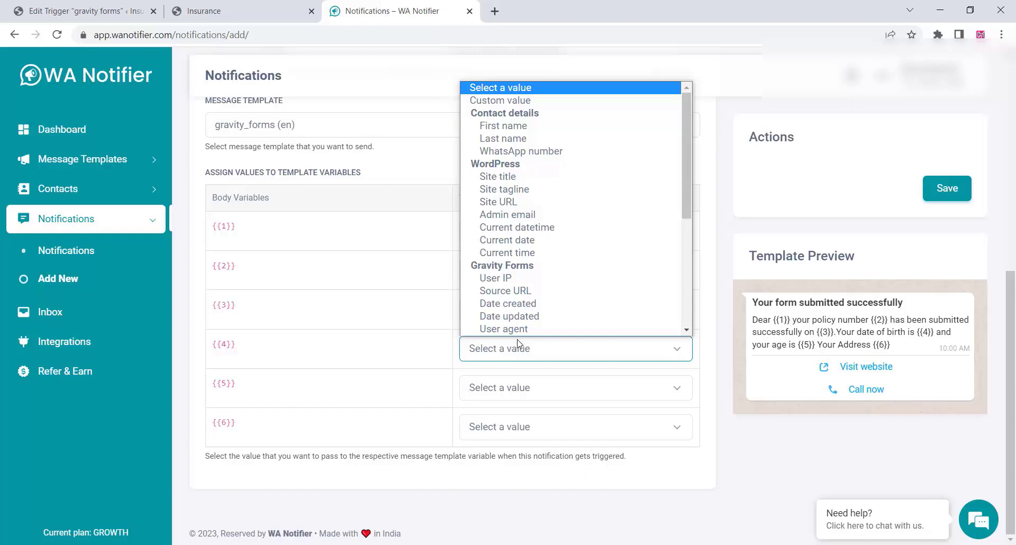
pyautogui.scroll(-5, 540, 265)
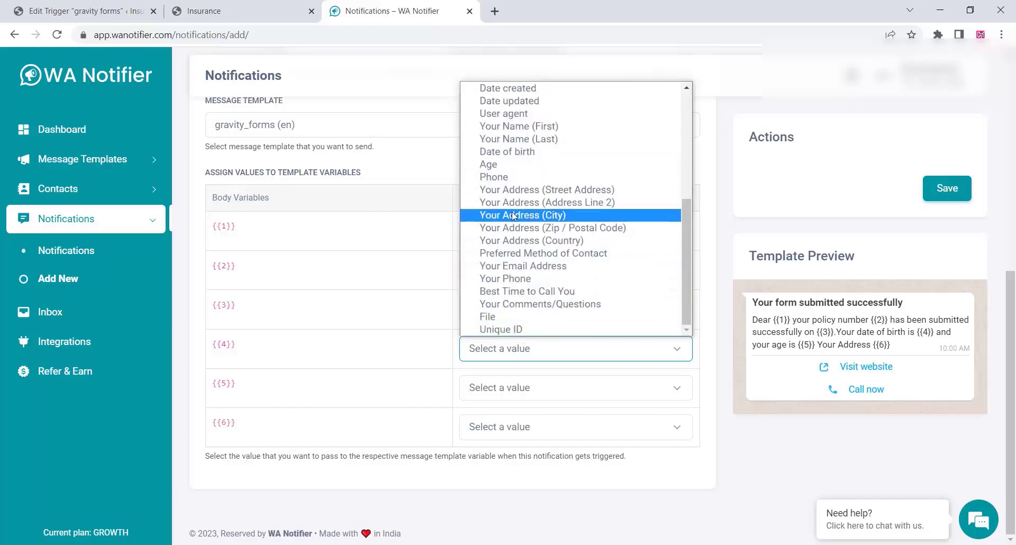
pyautogui.scroll(3, 524, 216)
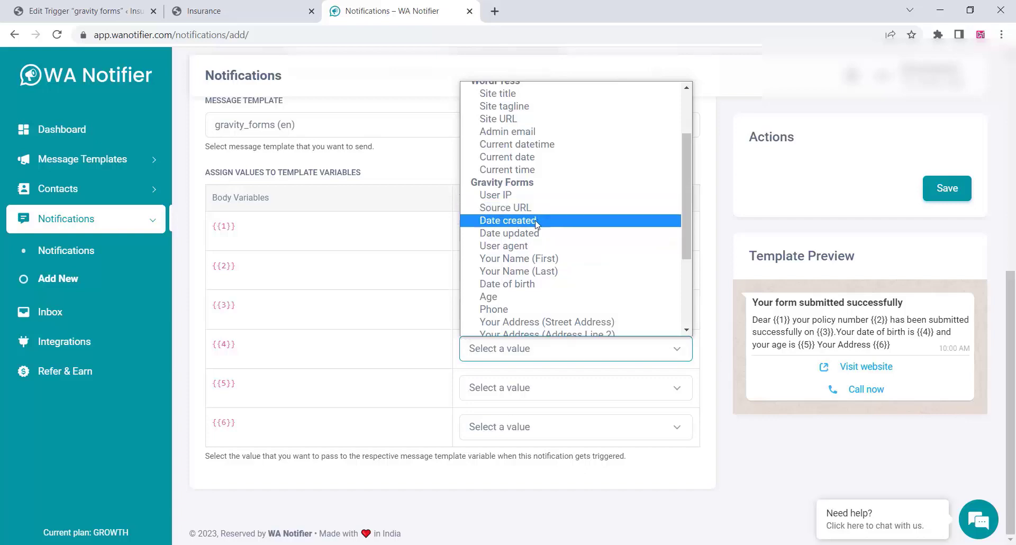
pyautogui.click(530, 285)
pyautogui.click(501, 388)
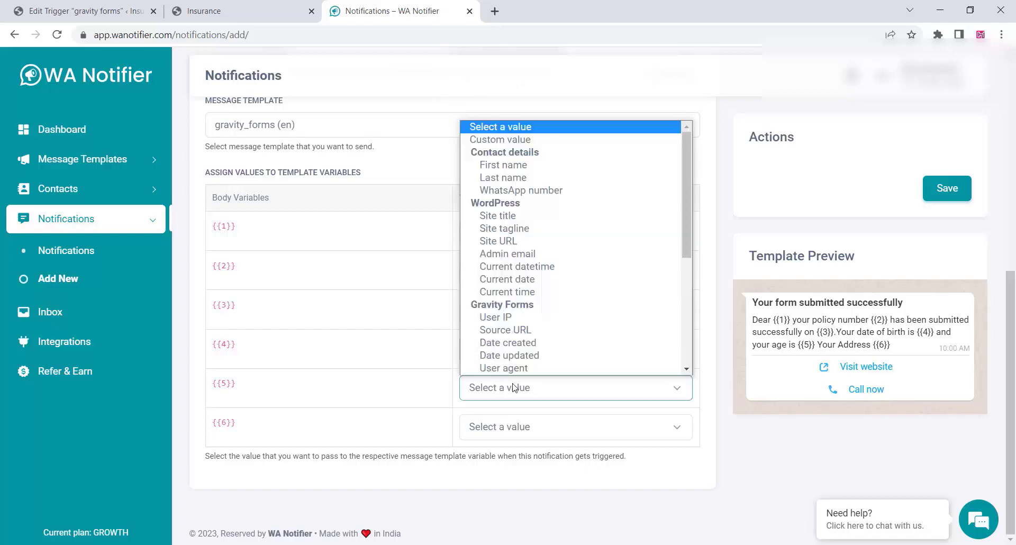
pyautogui.scroll(-3, 493, 256)
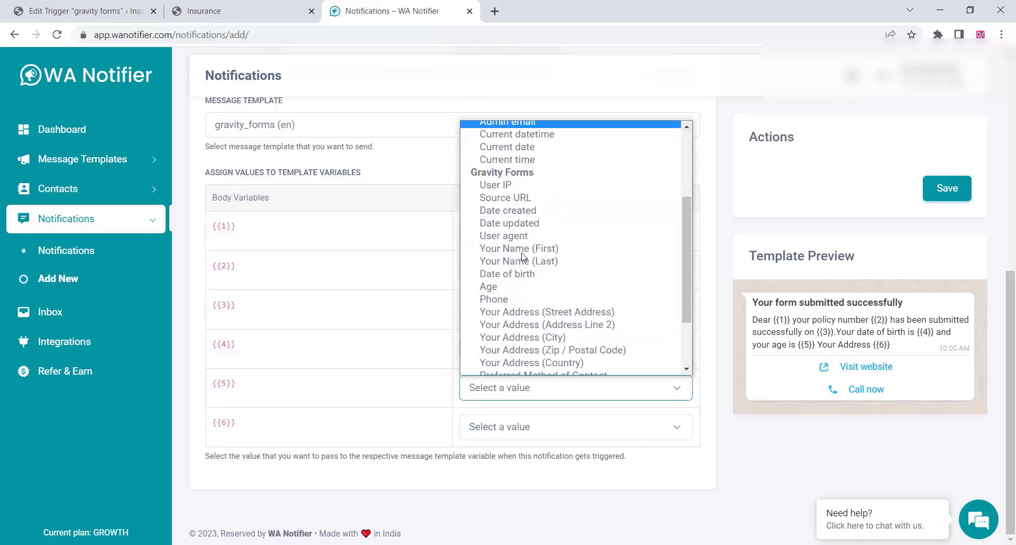
pyautogui.click(509, 286)
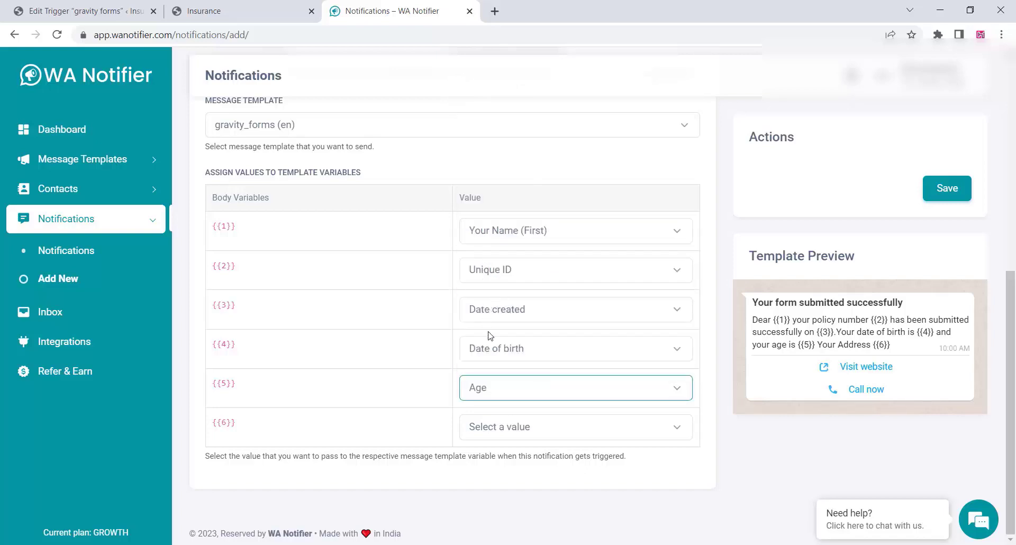
pyautogui.click(520, 433)
pyautogui.scroll(-1, 545, 312)
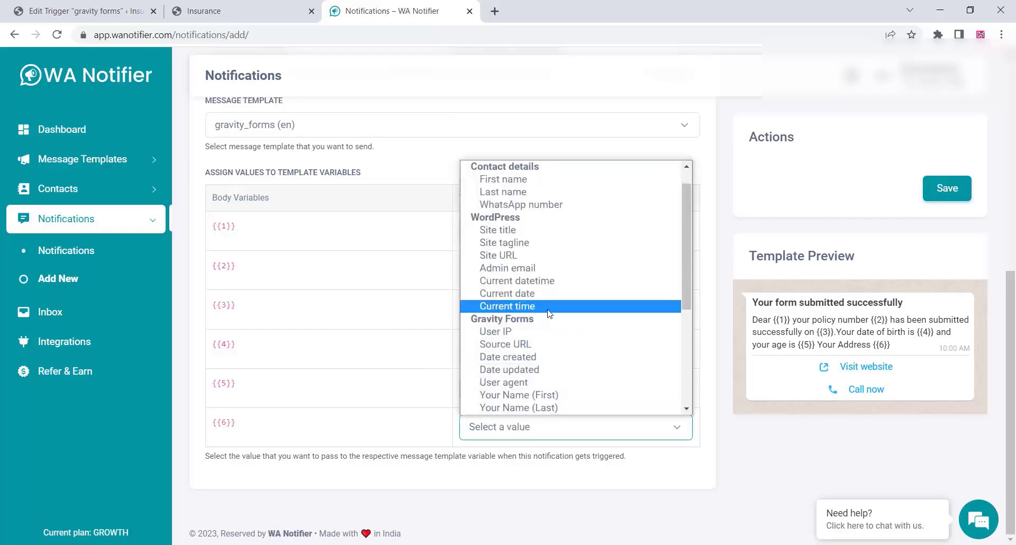
pyautogui.scroll(-3, 549, 313)
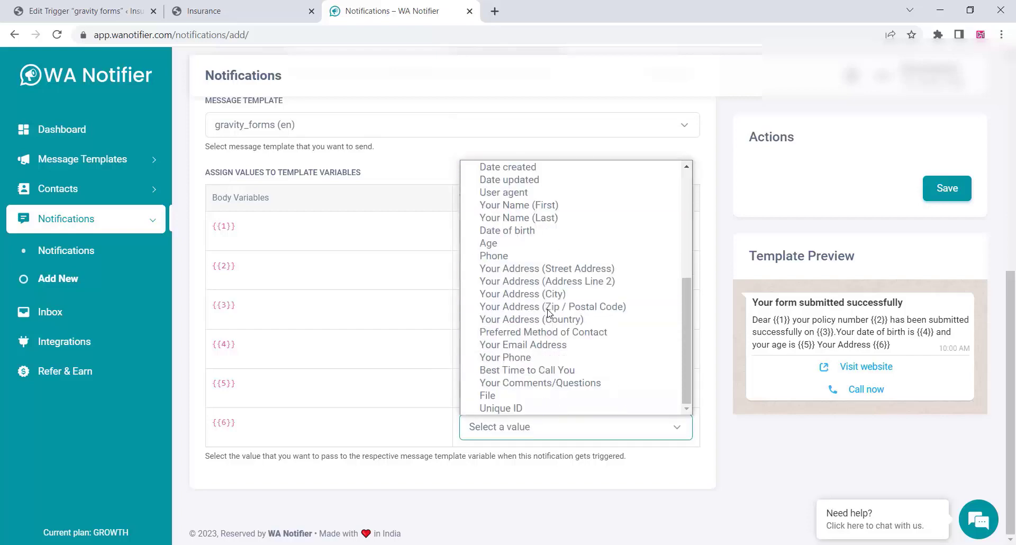
pyautogui.click(519, 271)
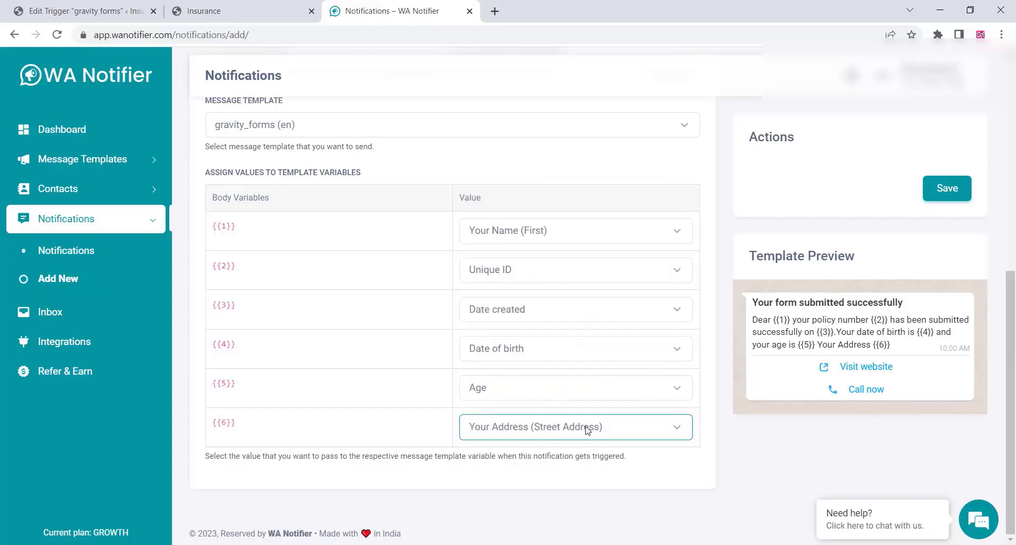
pyautogui.click(948, 190)
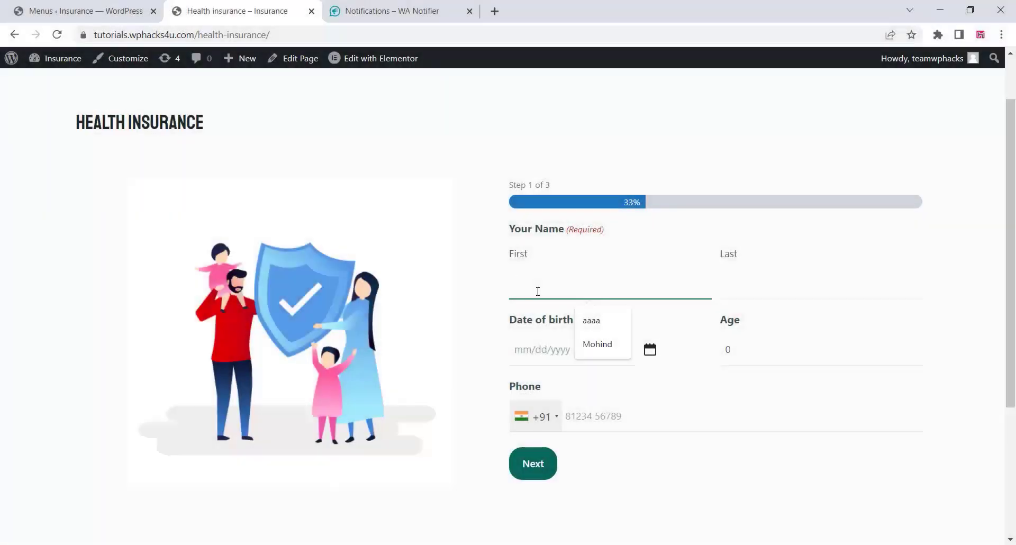
# Enter the applicant's first and last name and set date of birth to 02/05/1992.
pyautogui.click(600, 350)
pyautogui.click(757, 293)
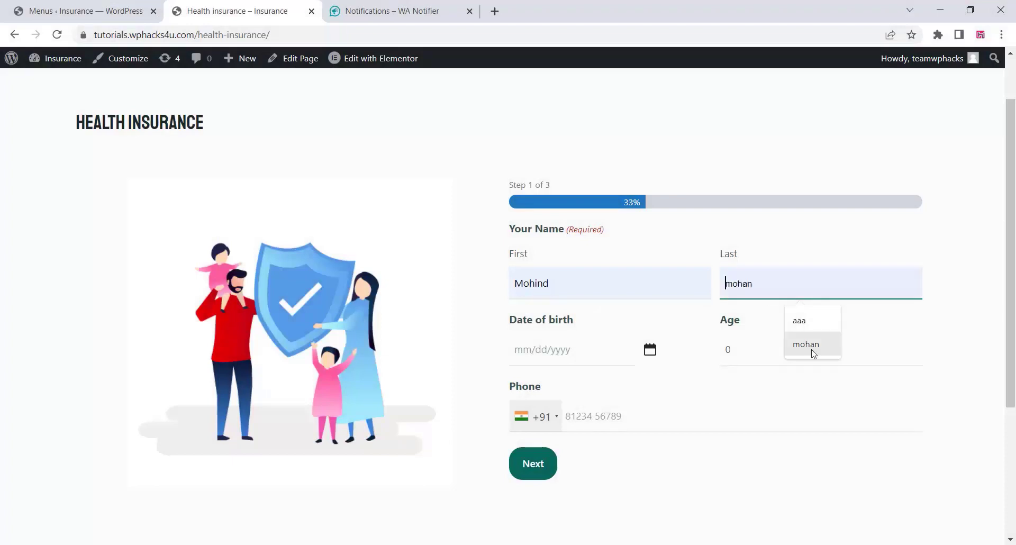
pyautogui.click(810, 346)
pyautogui.click(650, 349)
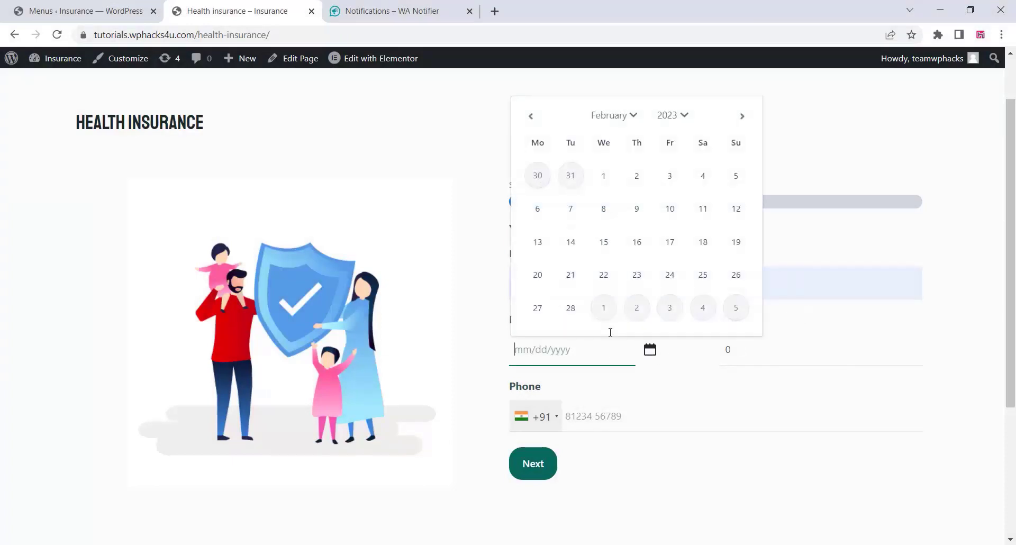
pyautogui.click(677, 115)
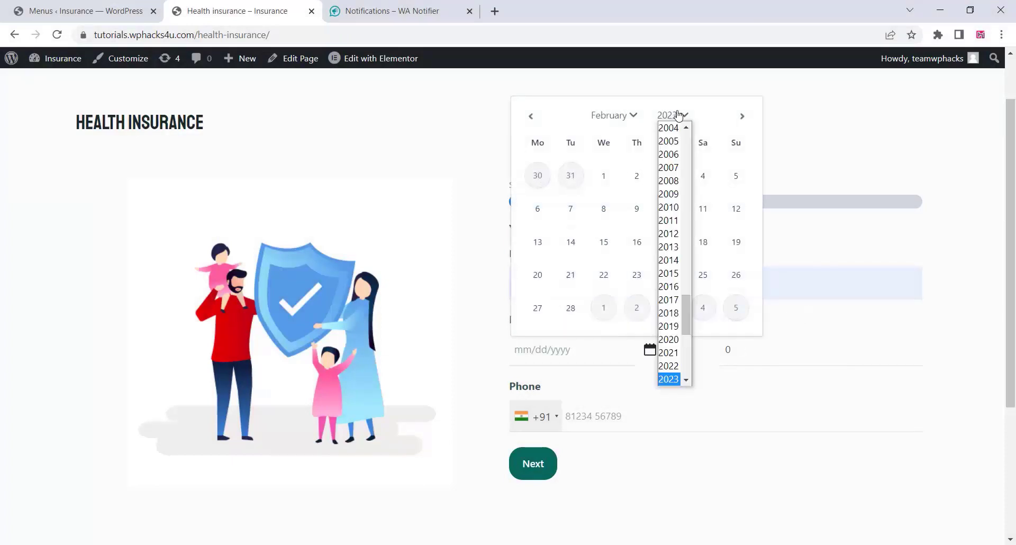
pyautogui.scroll(10, 680, 196)
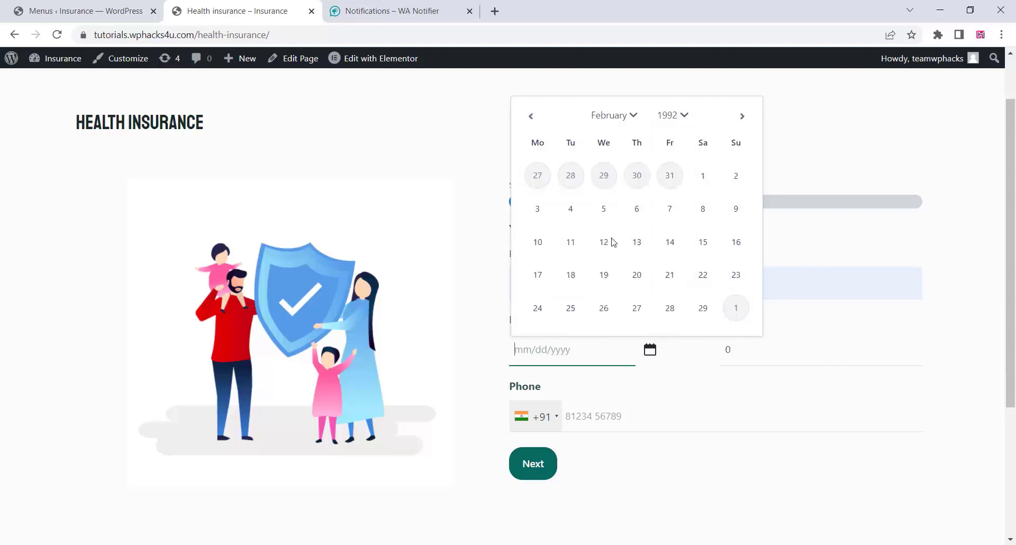
pyautogui.click(675, 367)
pyautogui.click(604, 209)
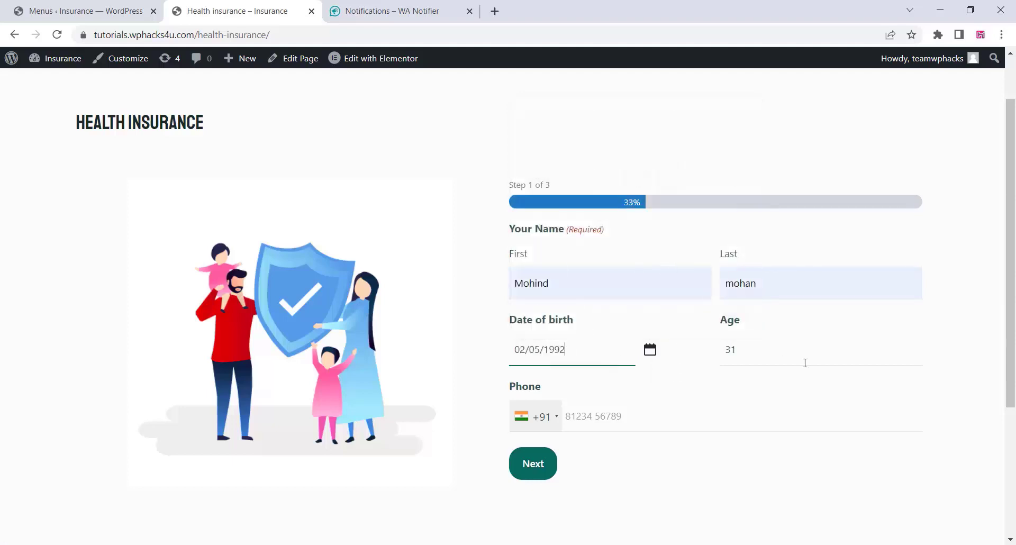
pyautogui.click(597, 423)
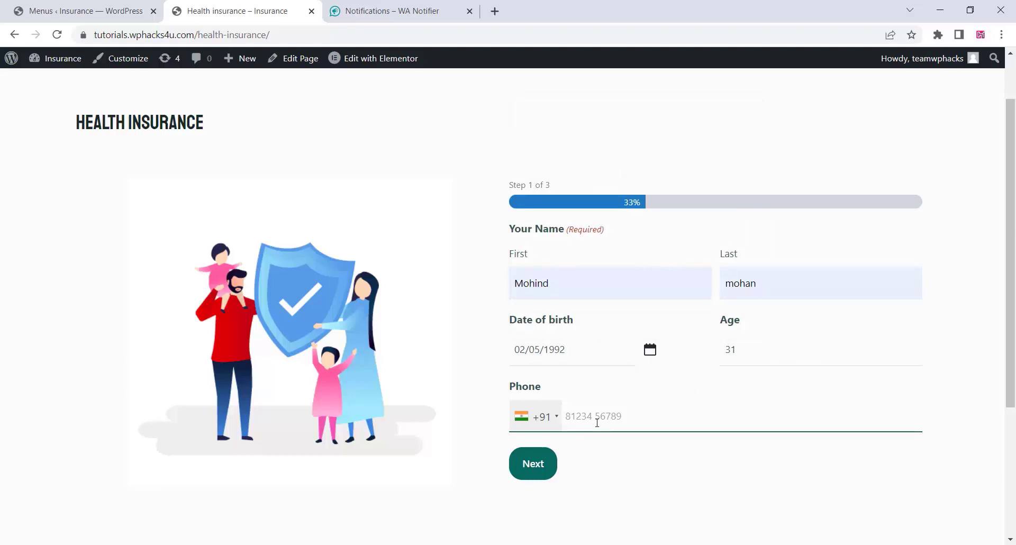
# On the address step, enter Address Line 2 and City 'newyork' and ZIP 123456.
pyautogui.press('Return')
pyautogui.click(545, 315)
pyautogui.write('newyork')
pyautogui.click(545, 365)
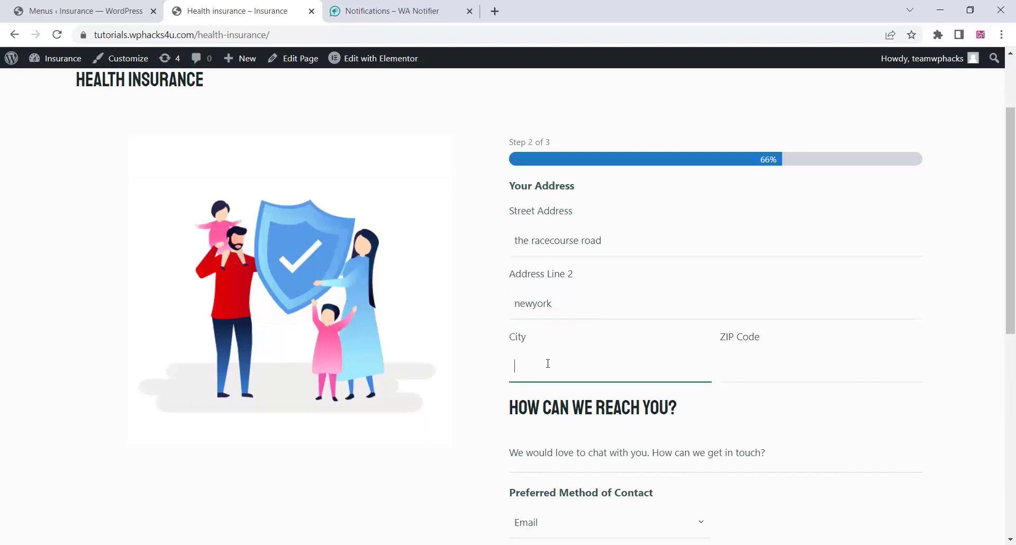
pyautogui.write('newyork')
pyautogui.click(738, 365)
pyautogui.write('123456')
# Choose Email as contact method and enter a test email in both Email and Confirm Email.
pyautogui.scroll(-3, 640, 278)
pyautogui.click(538, 333)
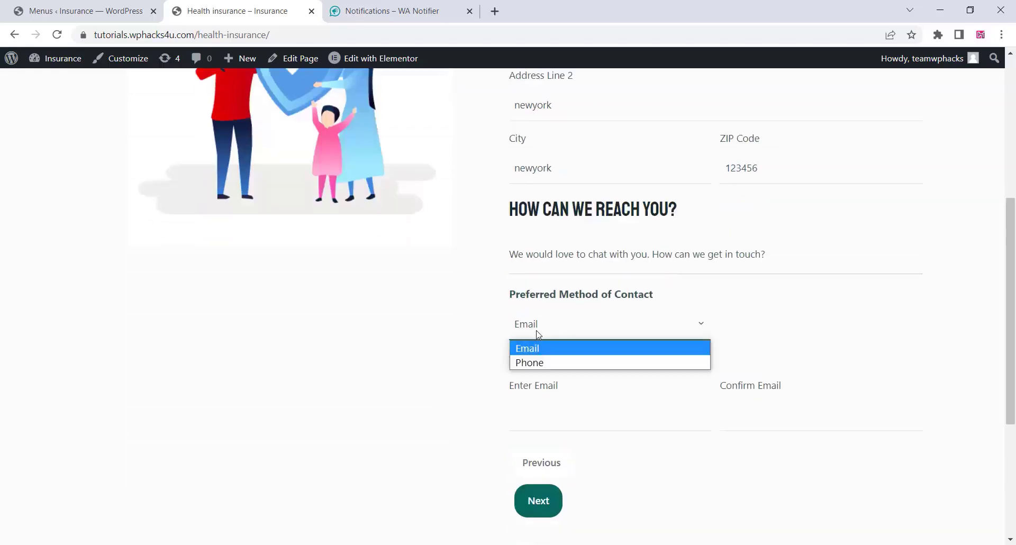
pyautogui.click(538, 346)
pyautogui.click(546, 421)
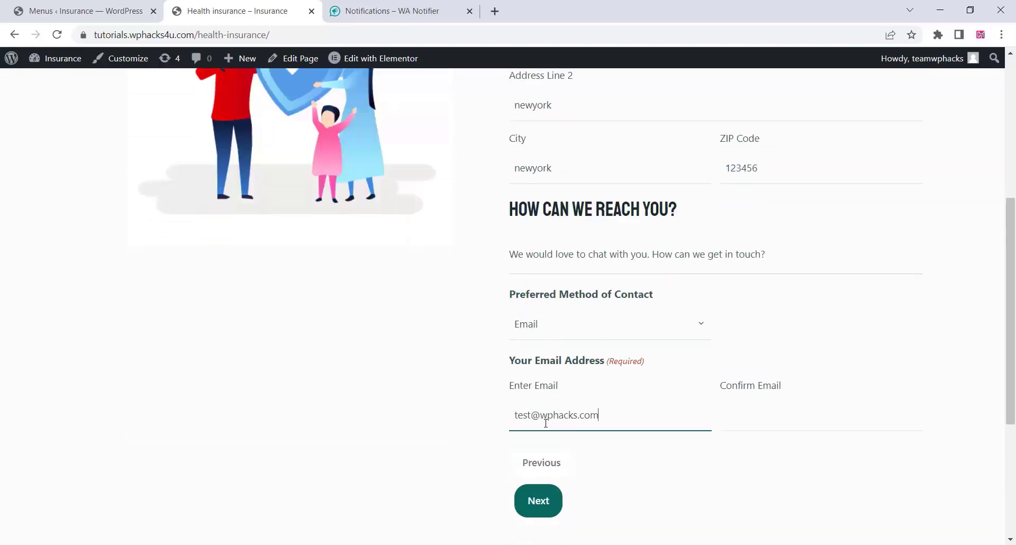
pyautogui.hotkey('ctrl', 'a')
pyautogui.rightClick(540, 421)
pyautogui.click(567, 247)
pyautogui.rightClick(734, 423)
pyautogui.click(765, 286)
# Enter the comment 'aaaaaa' on the comments step and submit the form.
pyautogui.click(538, 501)
pyautogui.click(578, 317)
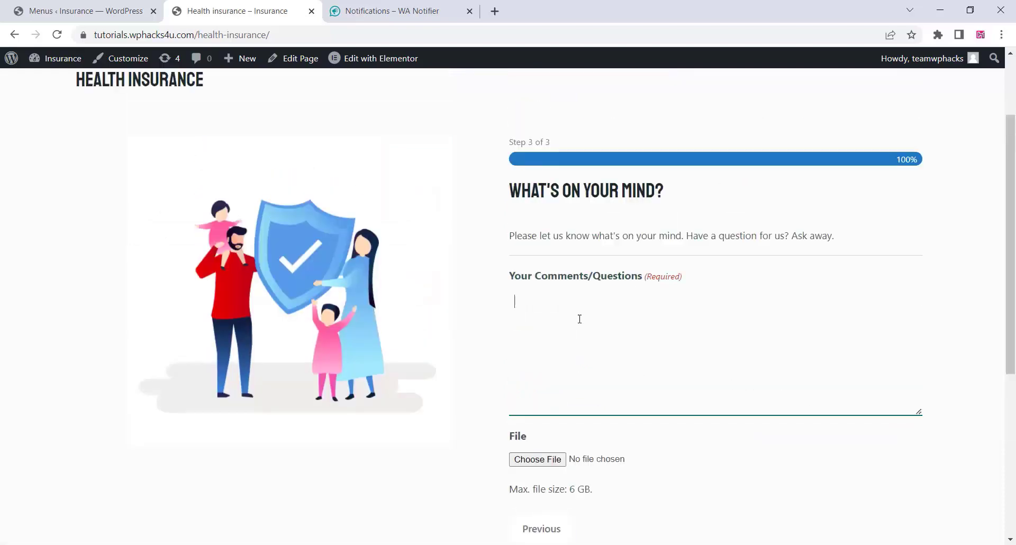
pyautogui.write('aaaaaa')
pyautogui.scroll(-3, 557, 381)
pyautogui.scroll(-1, 557, 381)
pyautogui.click(548, 374)
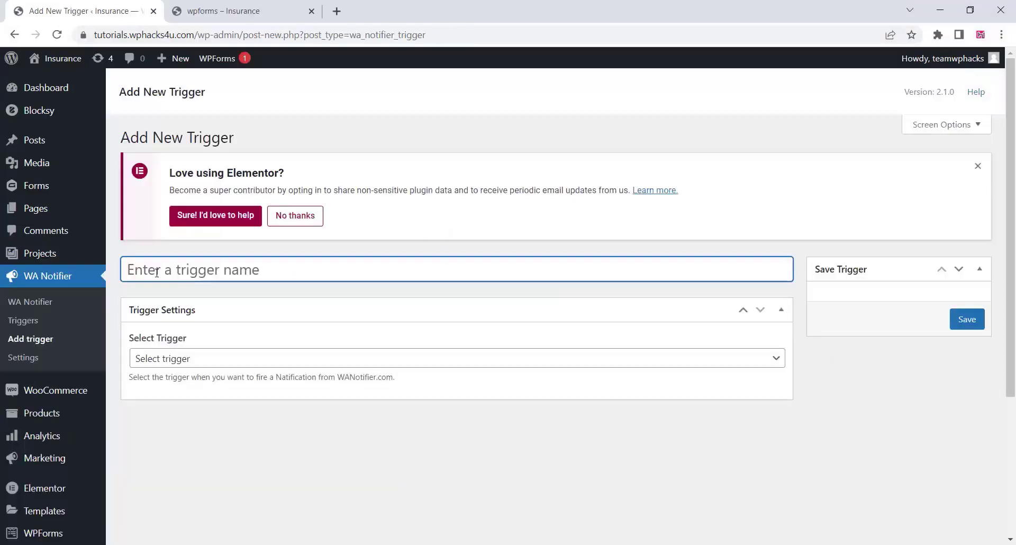
# Name the trigger 'wpforms' and set it to fire when Contact Form is submitted.
pyautogui.write('wpfo')
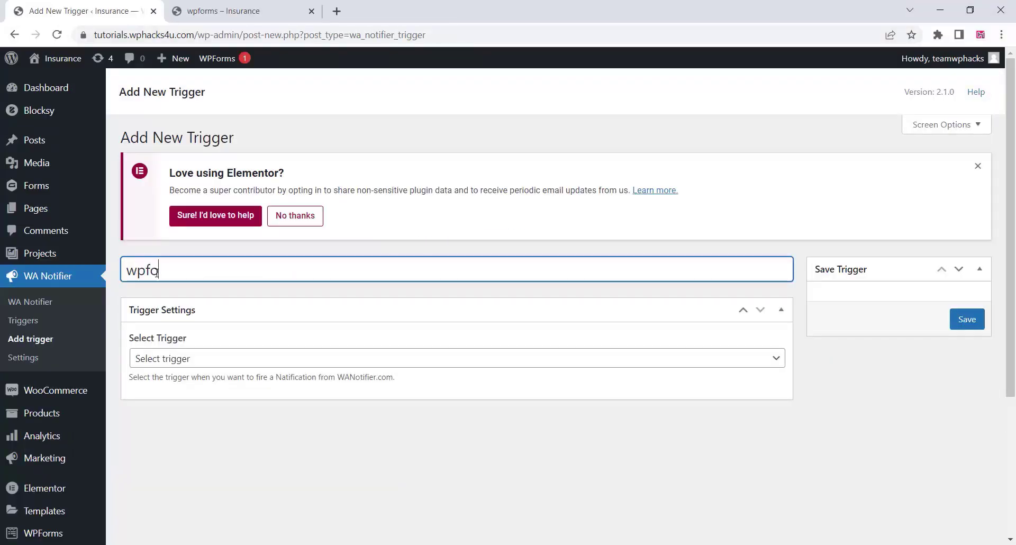
pyautogui.write('rms')
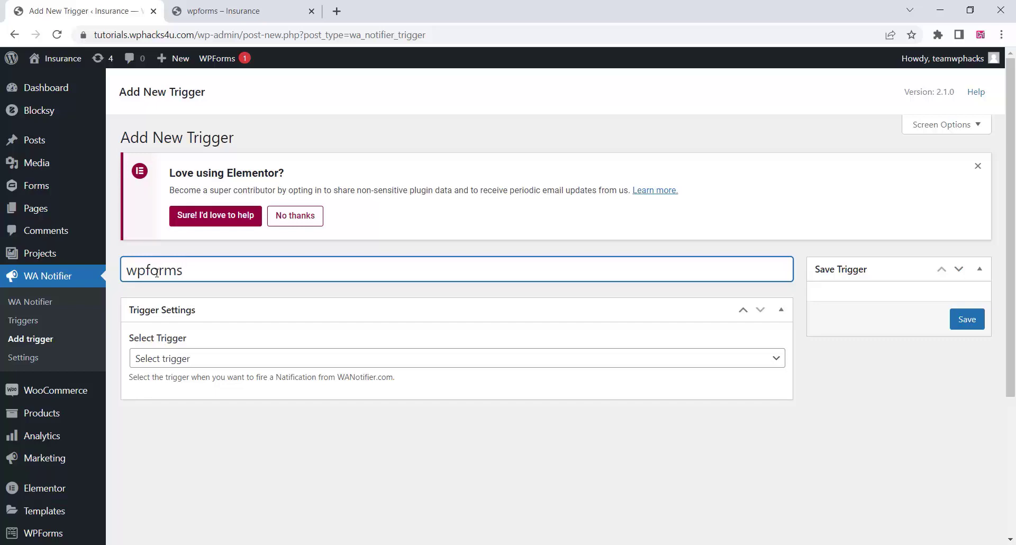
pyautogui.click(219, 364)
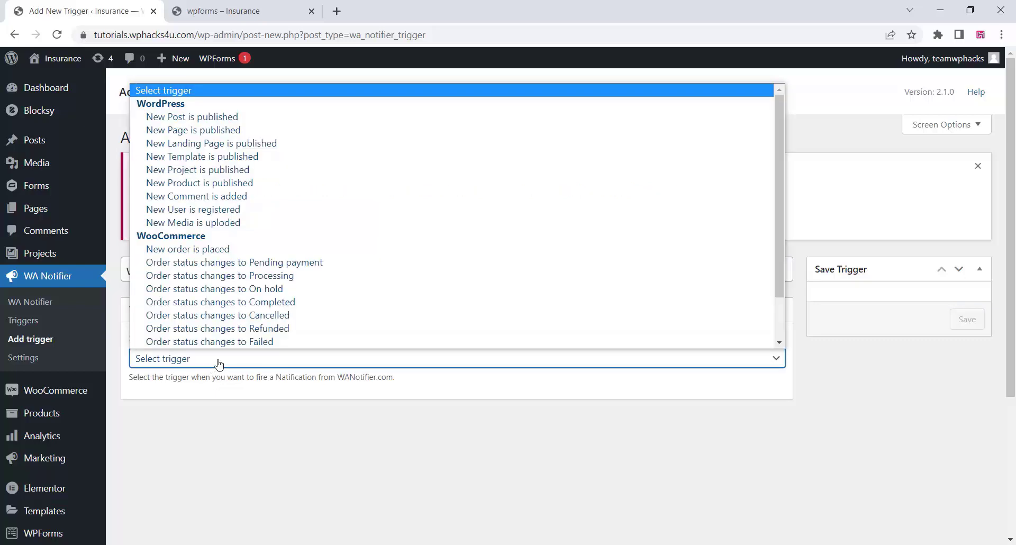
pyautogui.scroll(-2, 280, 233)
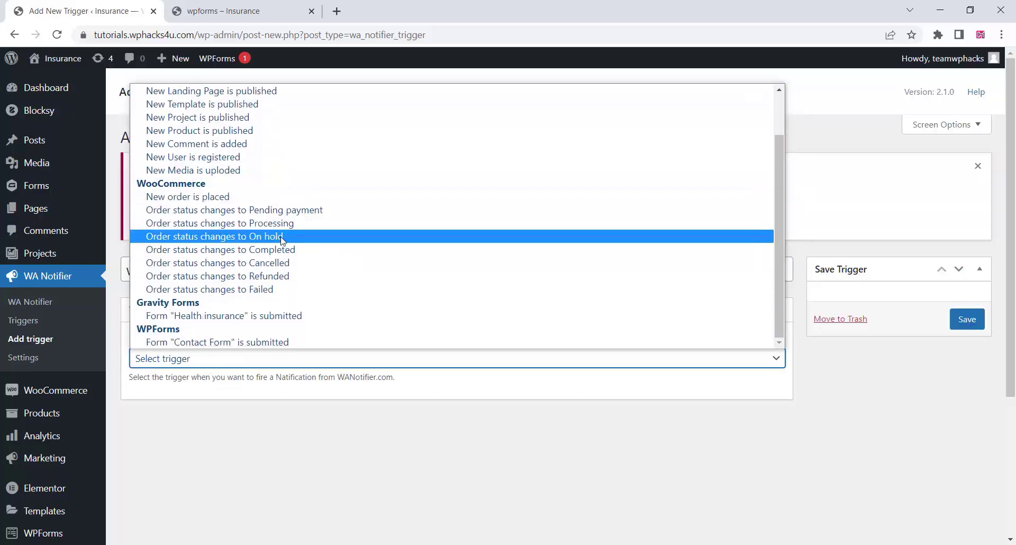
pyautogui.click(213, 343)
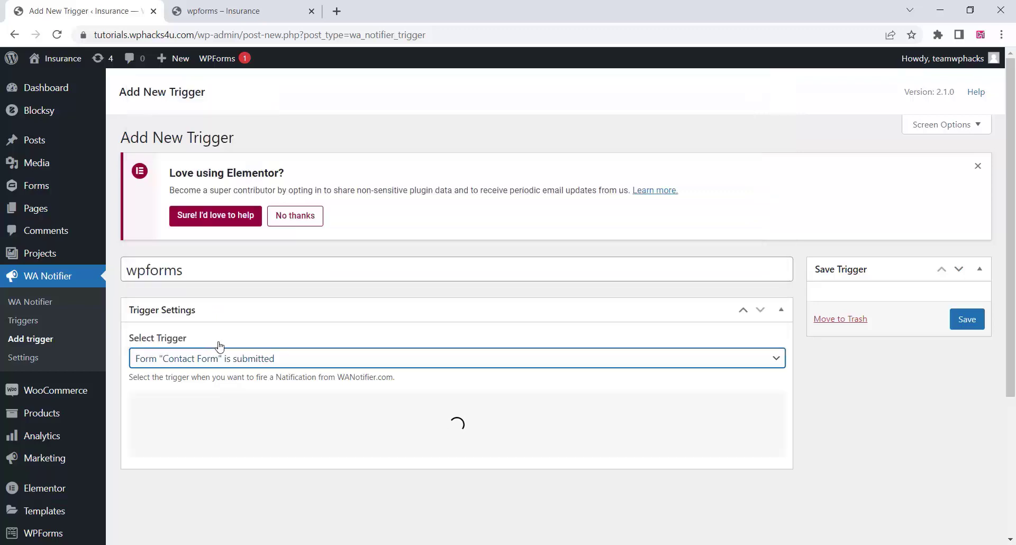
# Select all data fields and the Phone recipient field.
pyautogui.scroll(-1, 347, 311)
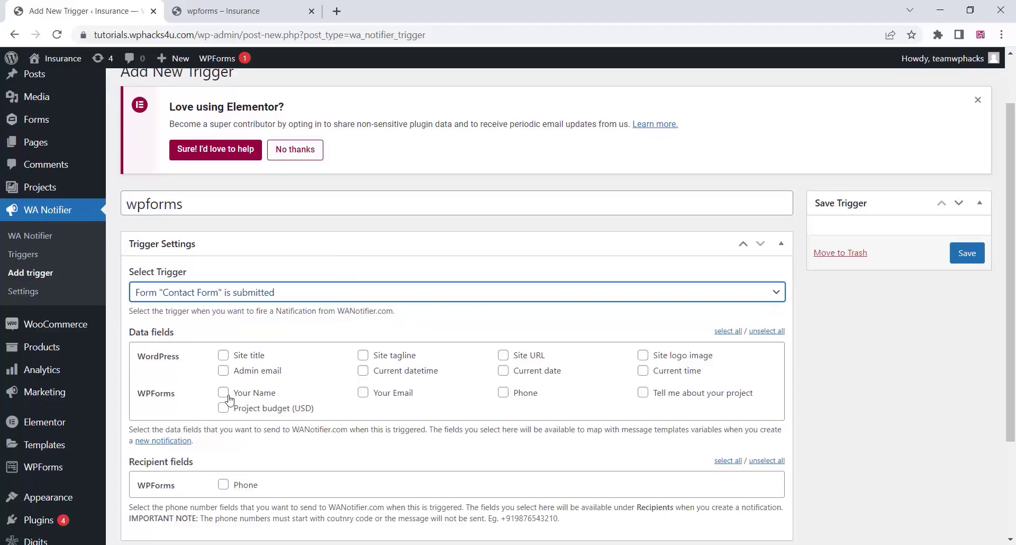
pyautogui.moveTo(128, 334); pyautogui.dragTo(175, 336)
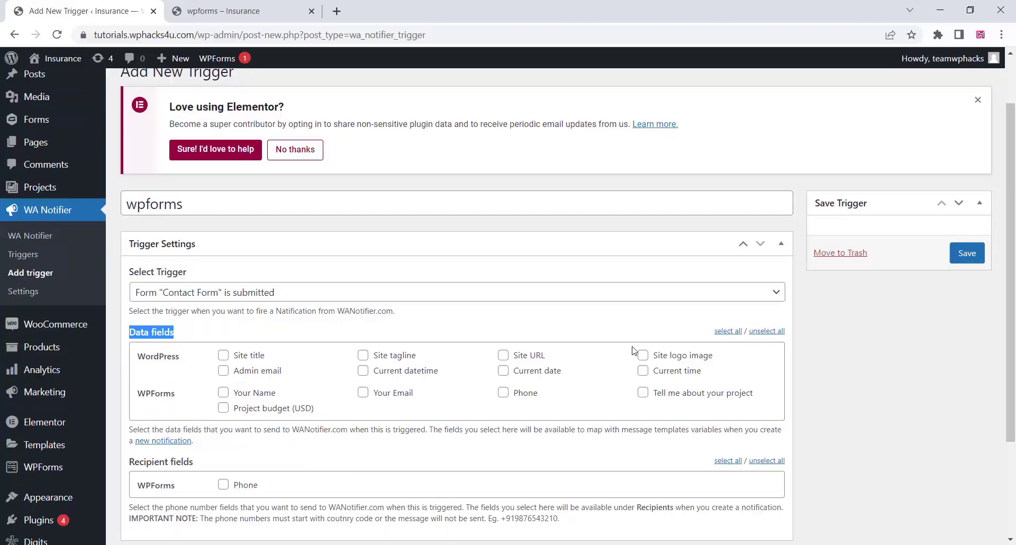
pyautogui.click(728, 332)
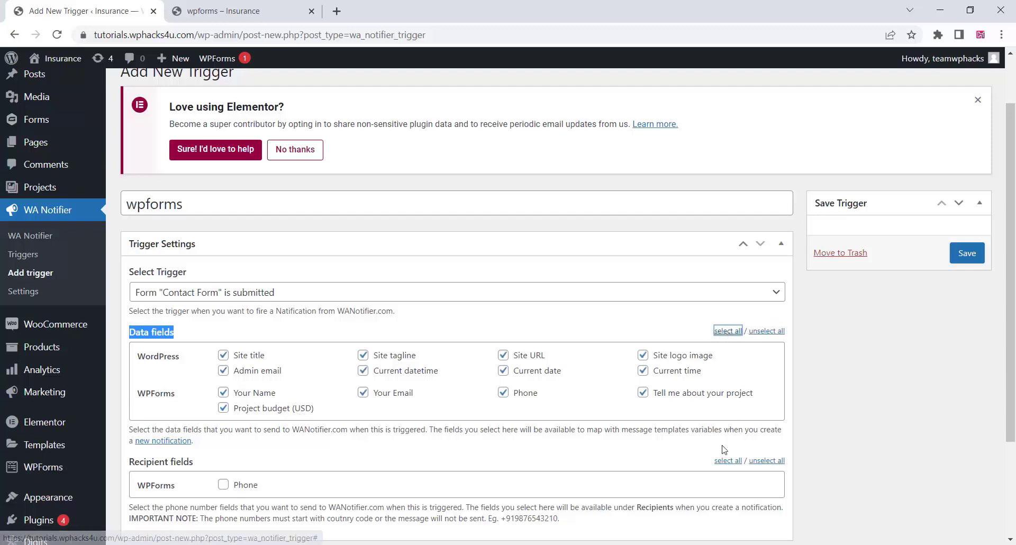
pyautogui.click(728, 462)
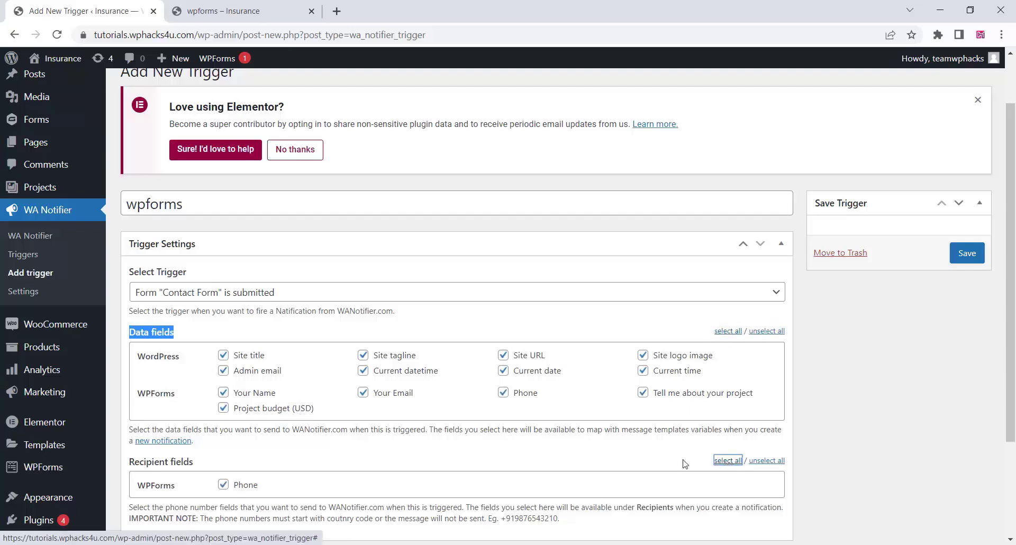
pyautogui.scroll(-3, 468, 431)
pyautogui.scroll(4, 468, 431)
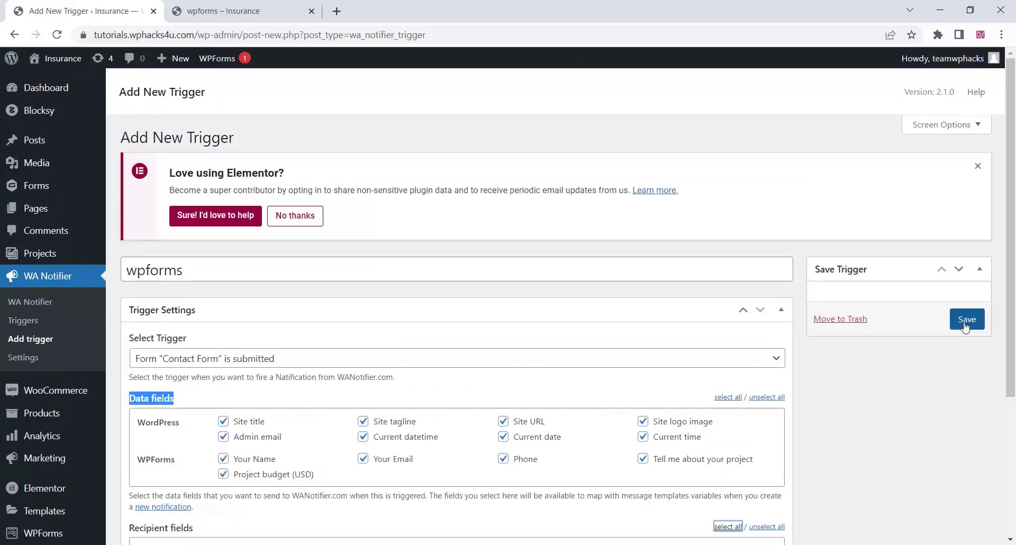
# Save the trigger, then switch Enable on and update it.
pyautogui.click(966, 320)
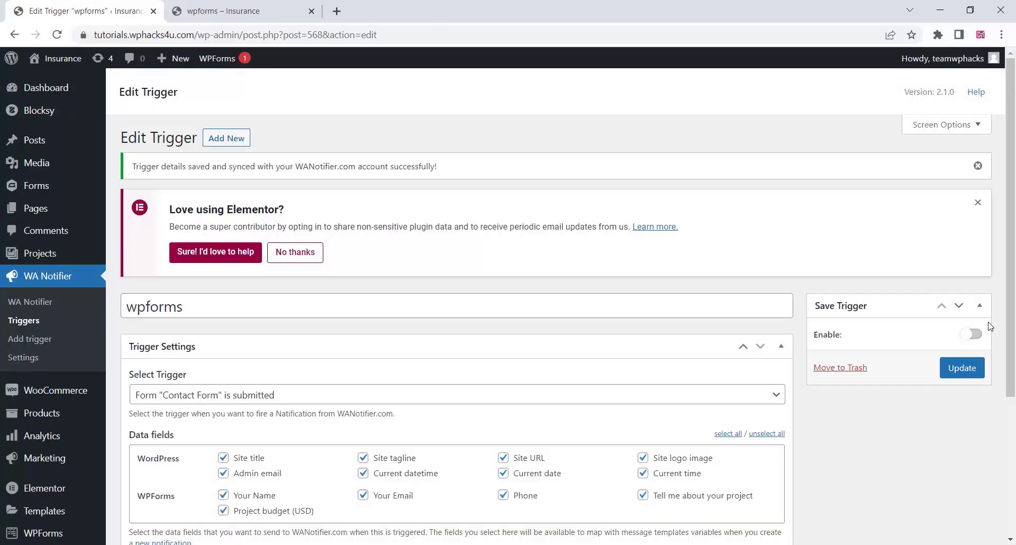
pyautogui.click(976, 336)
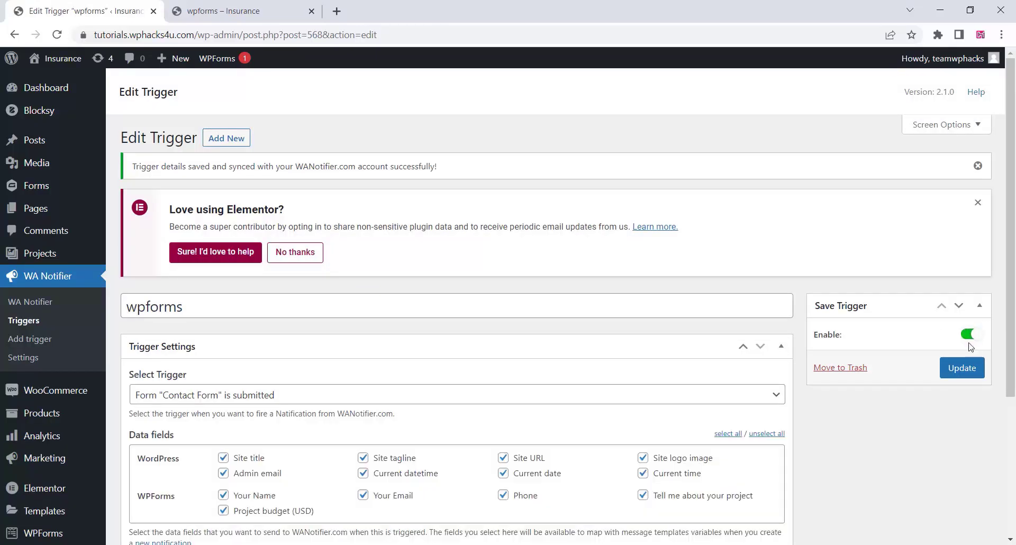
pyautogui.click(962, 369)
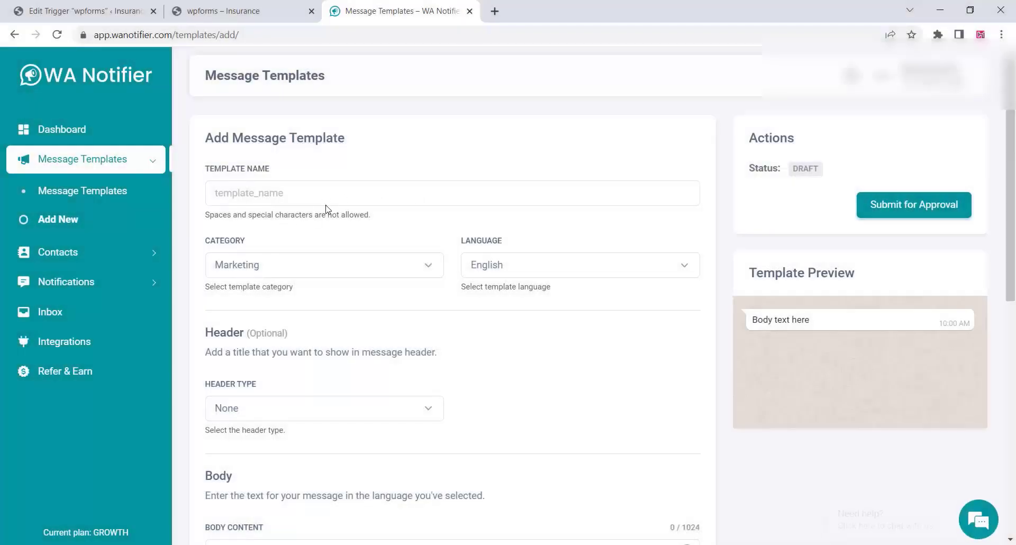
# Name the template wpforms_received and set its category to Utility / Transactional.
pyautogui.rightClick(239, 194)
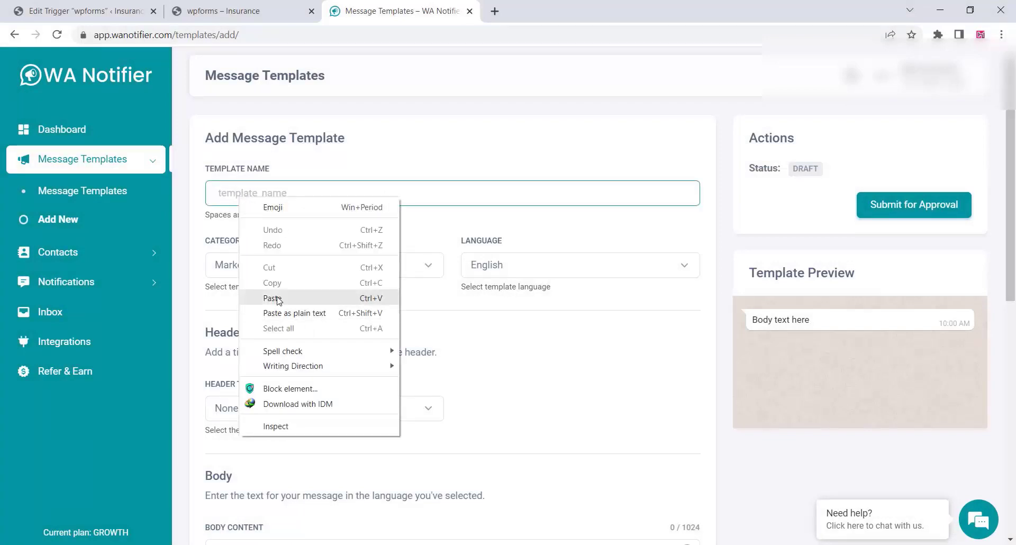
pyautogui.click(319, 296)
pyautogui.click(306, 267)
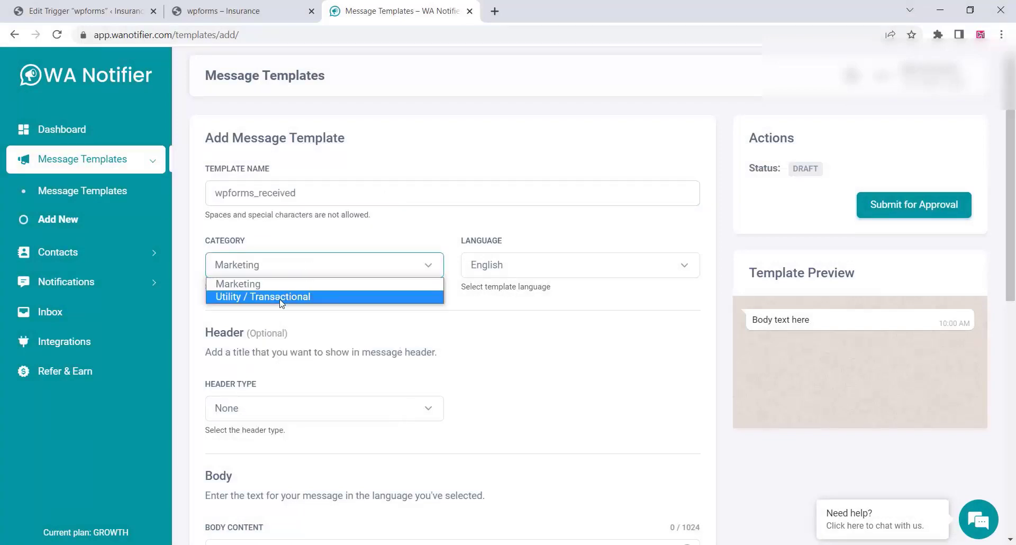
pyautogui.click(284, 295)
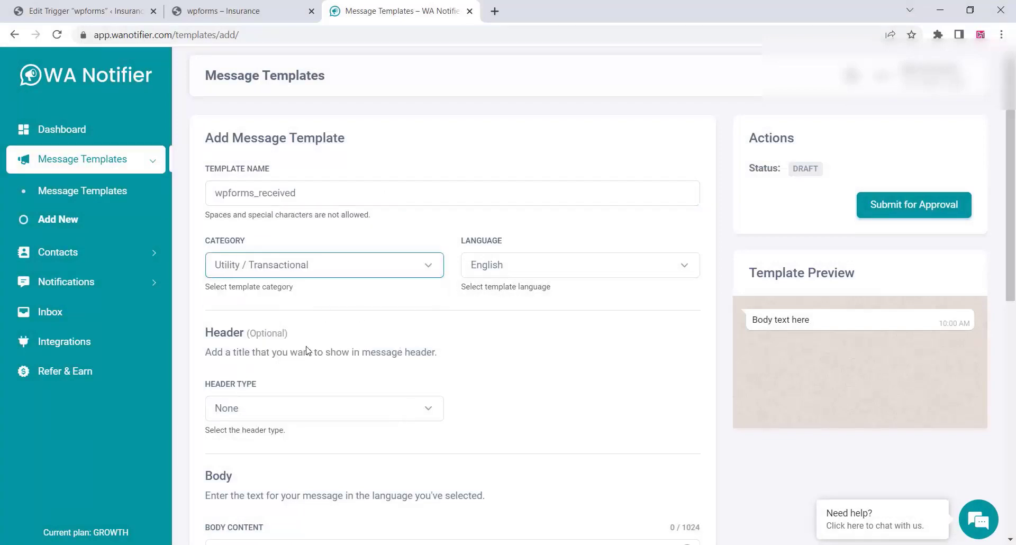
# Give it a Text header reading 'Your form submitted successfully'.
pyautogui.scroll(-3, 290, 368)
pyautogui.click(256, 275)
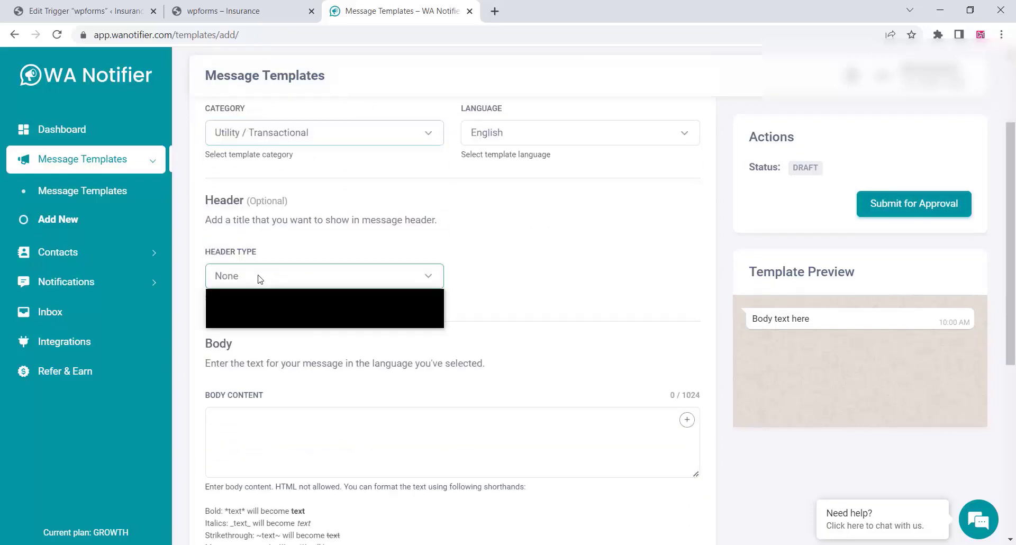
pyautogui.click(252, 312)
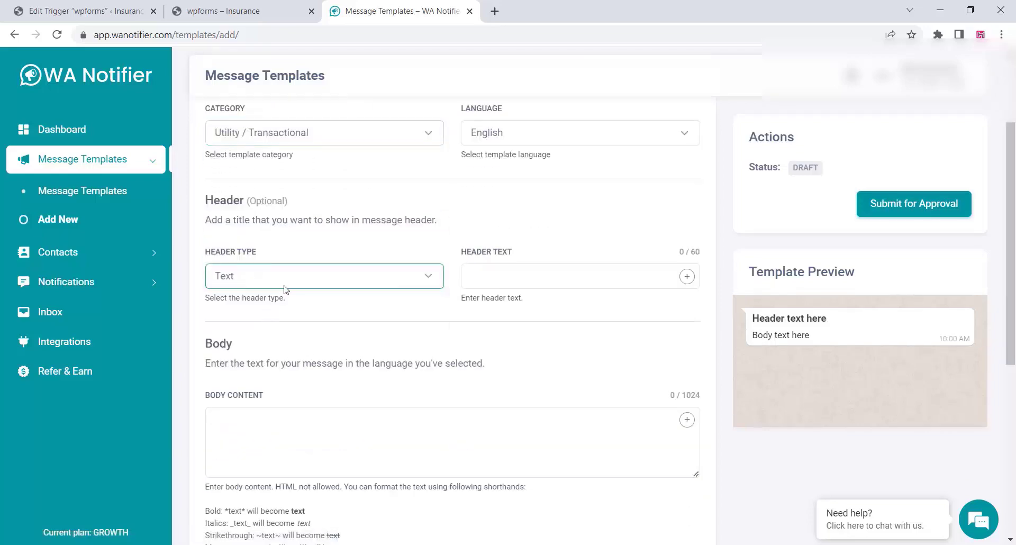
pyautogui.click(480, 278)
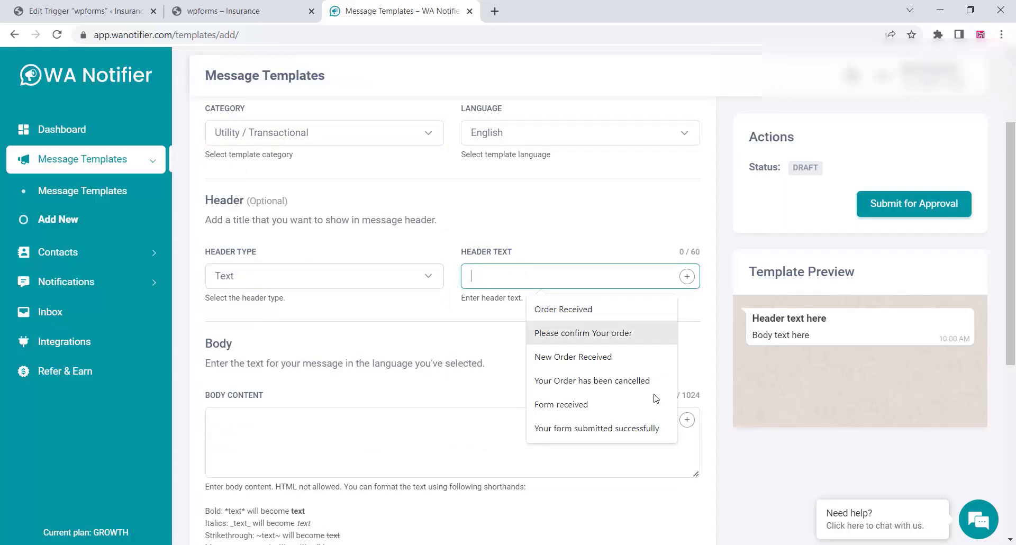
pyautogui.click(597, 428)
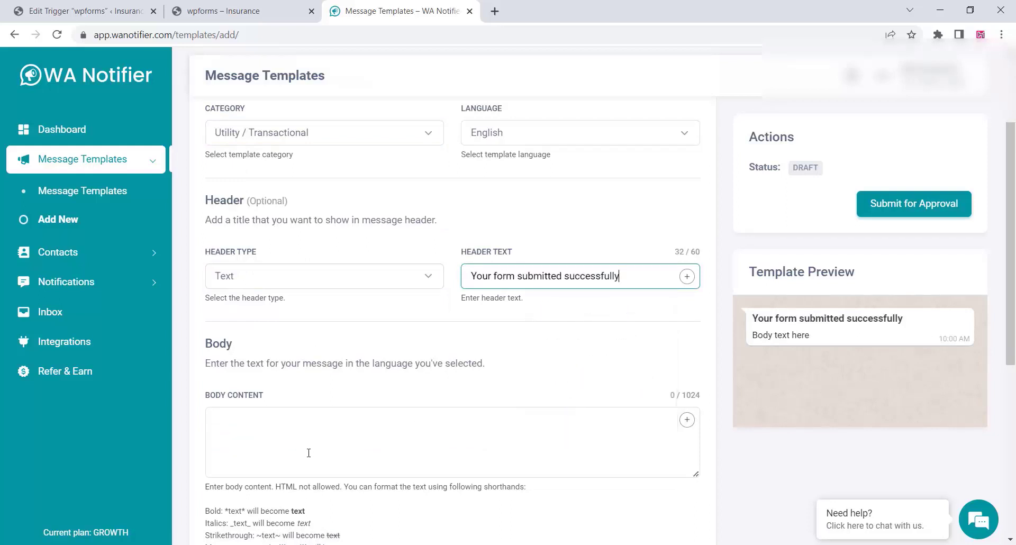
pyautogui.click(249, 429)
pyautogui.scroll(-1, 295, 424)
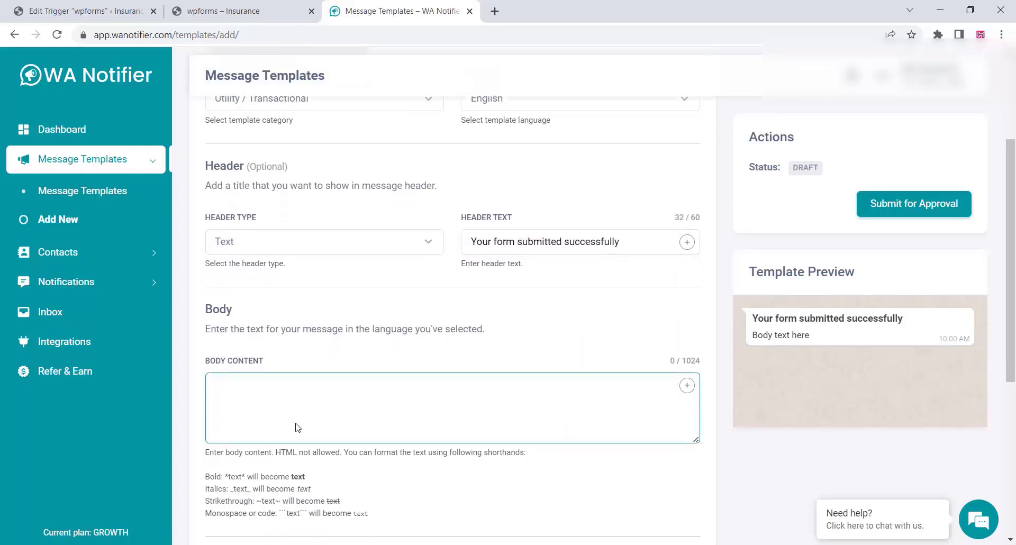
# Write 'Dear {{1}} your form submitted.Your email address is' in the body, capitalising 'Your'.
pyautogui.write('Dear')
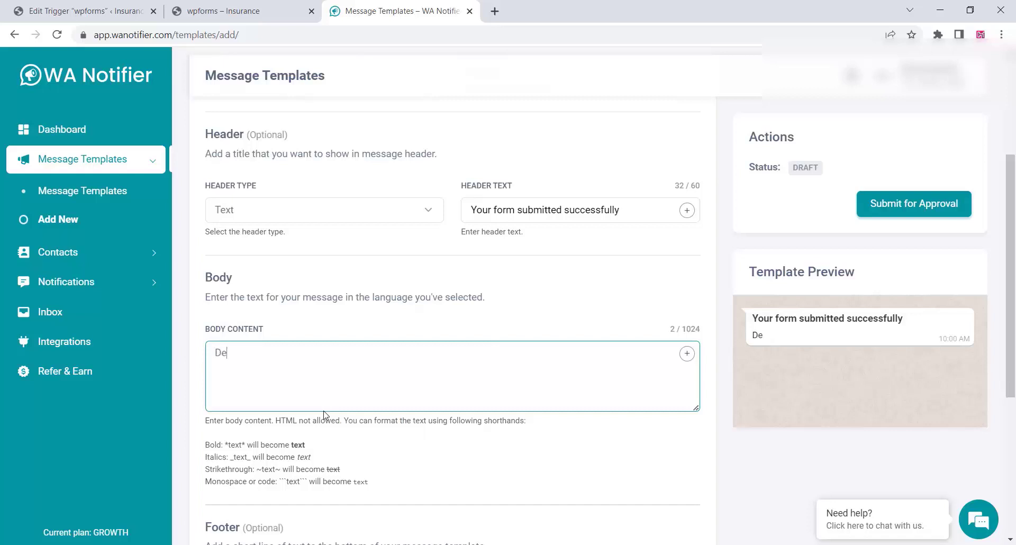
pyautogui.click(687, 354)
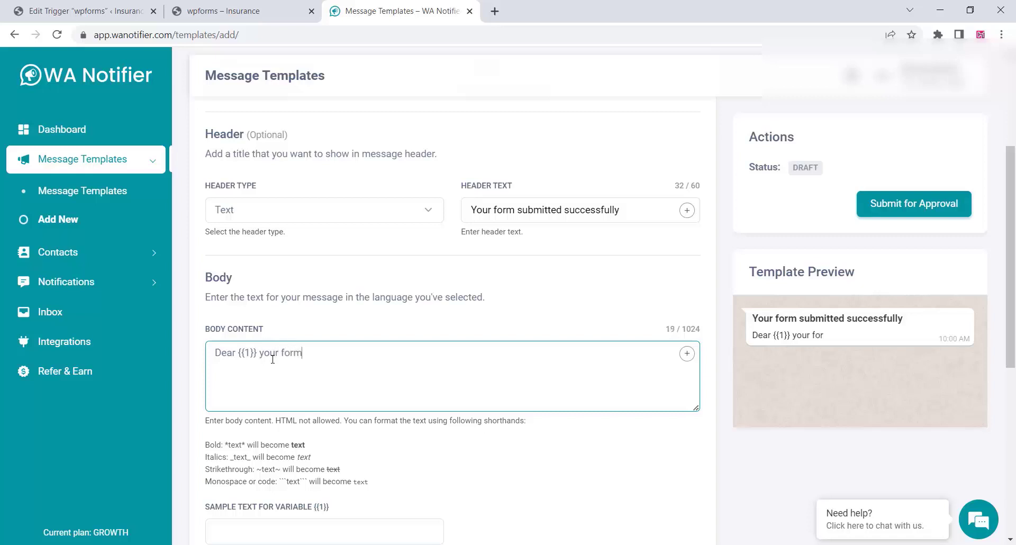
pyautogui.write('submitted')
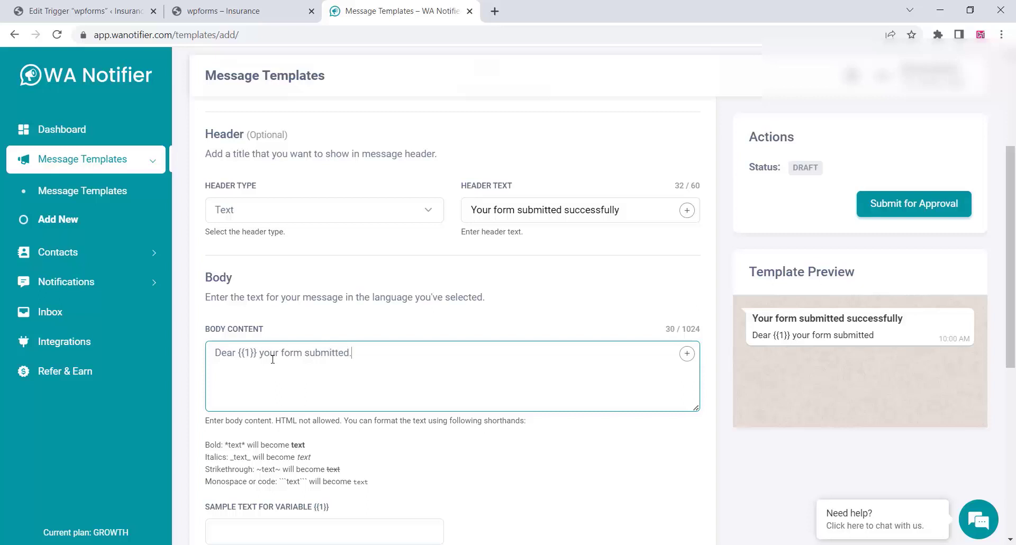
pyautogui.write('.your email')
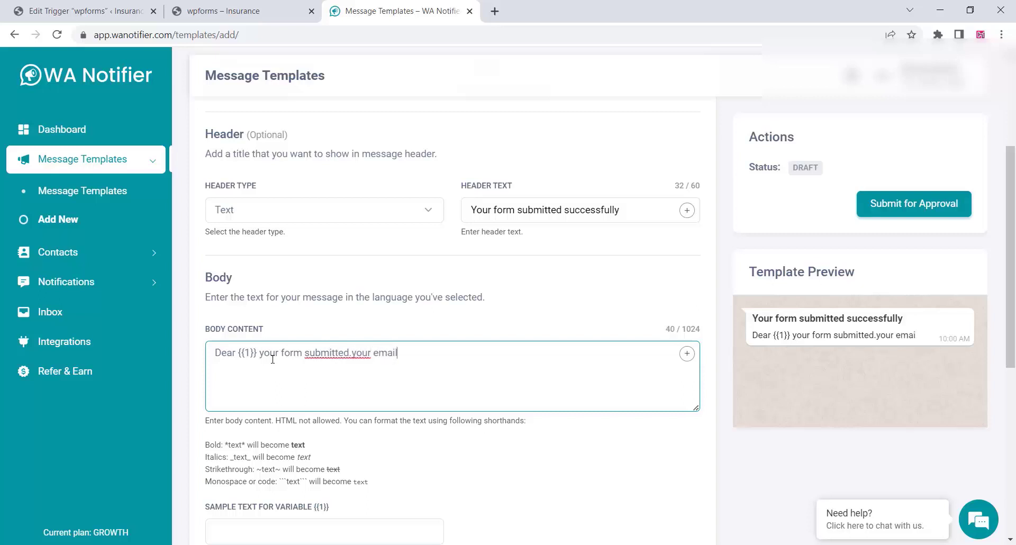
pyautogui.write(' address is')
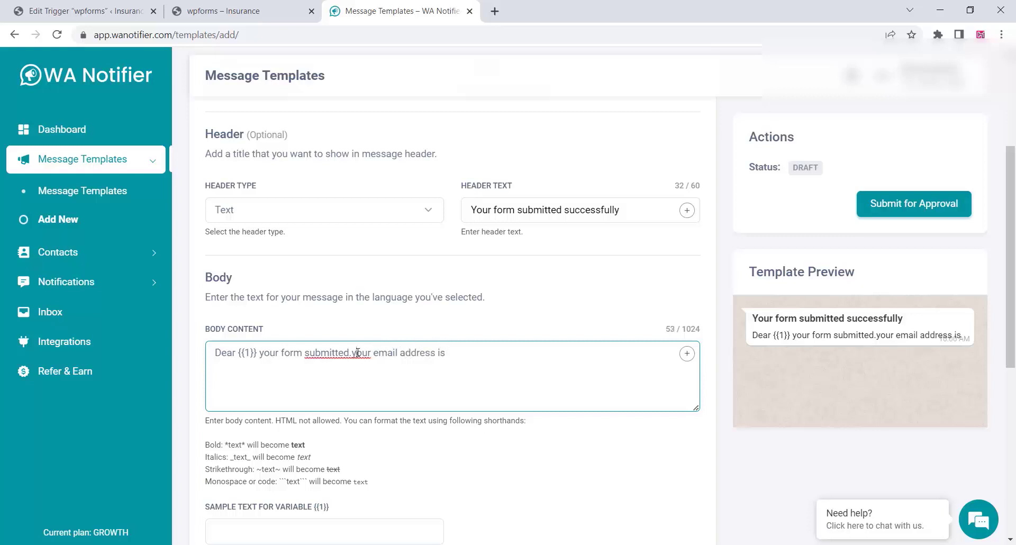
pyautogui.click(358, 352)
pyautogui.press('BackSpace')
pyautogui.write('Y')
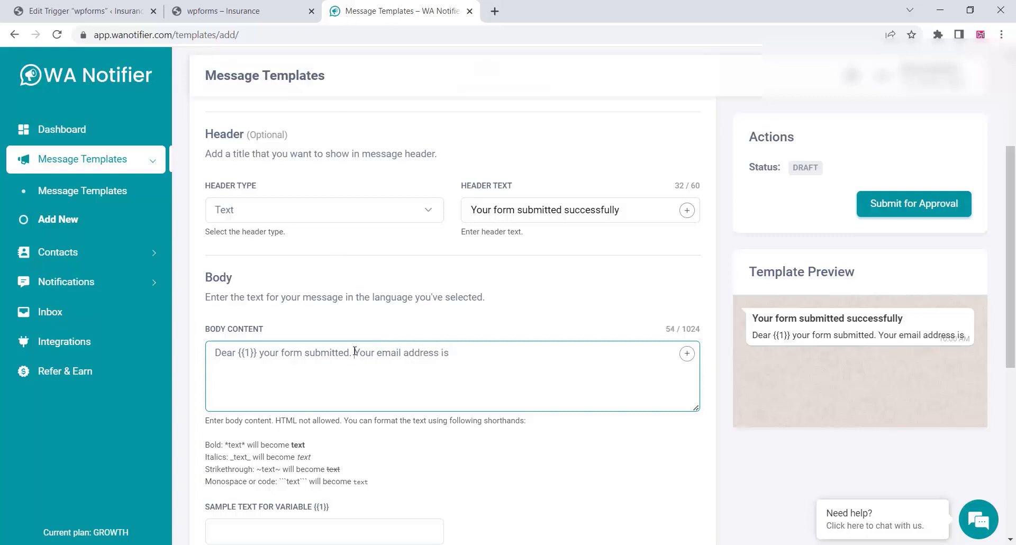
pyautogui.press('BackSpace')
# Continue with '{{2}} and your project is {{3}} with *budget {{4}}*', bolding the budget part.
pyautogui.click(687, 353)
pyautogui.write('a')
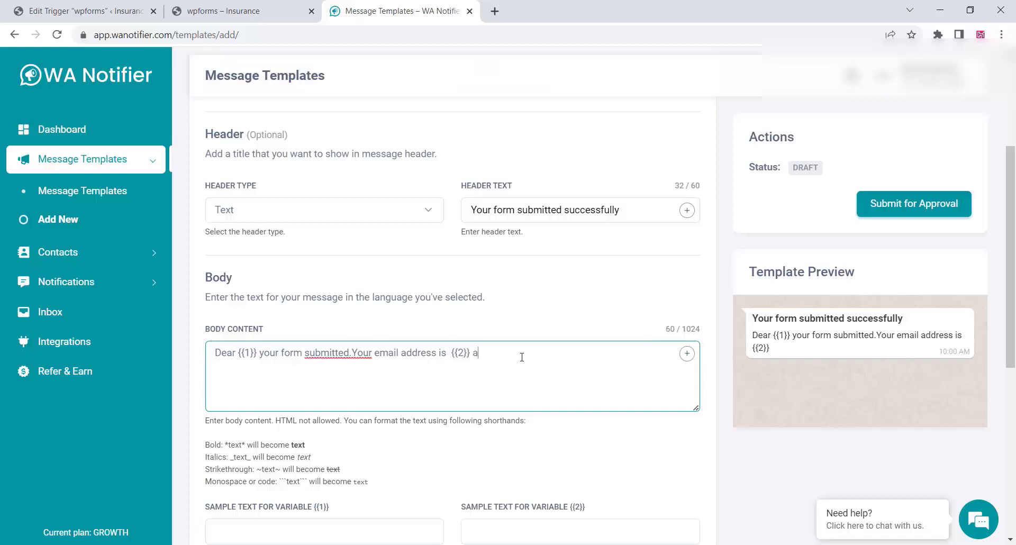
pyautogui.write('nd your project is')
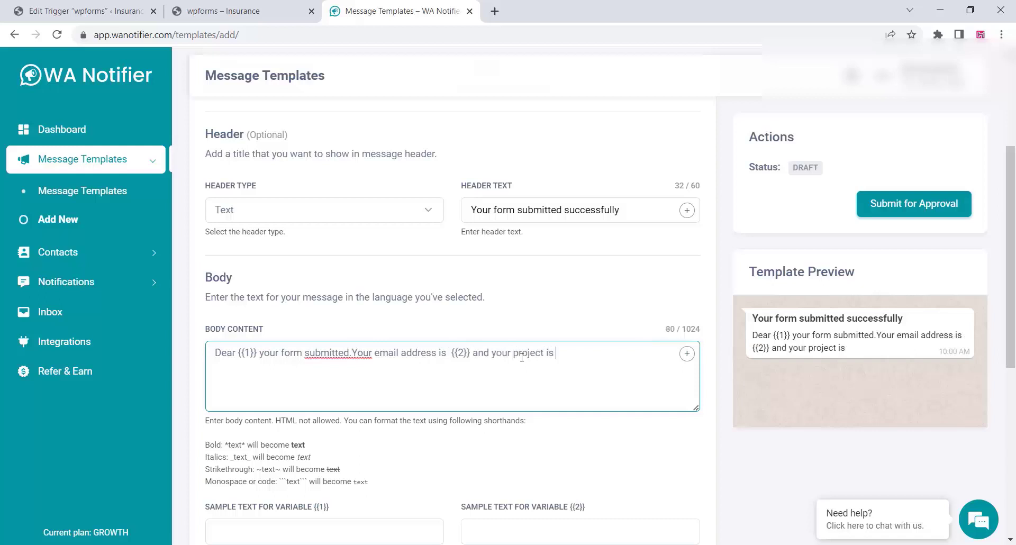
pyautogui.click(687, 353)
pyautogui.write('with bu')
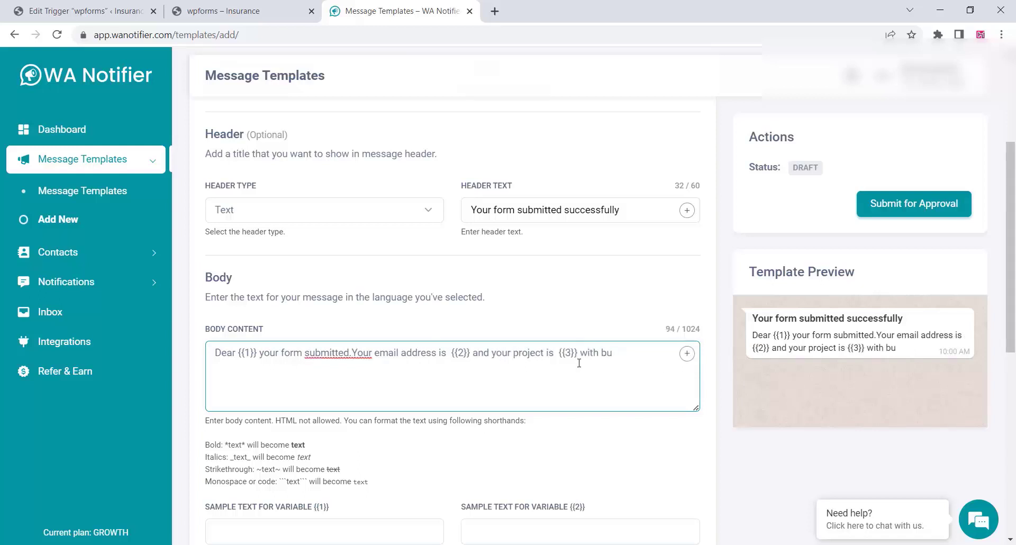
pyautogui.write('dget')
pyautogui.click(690, 360)
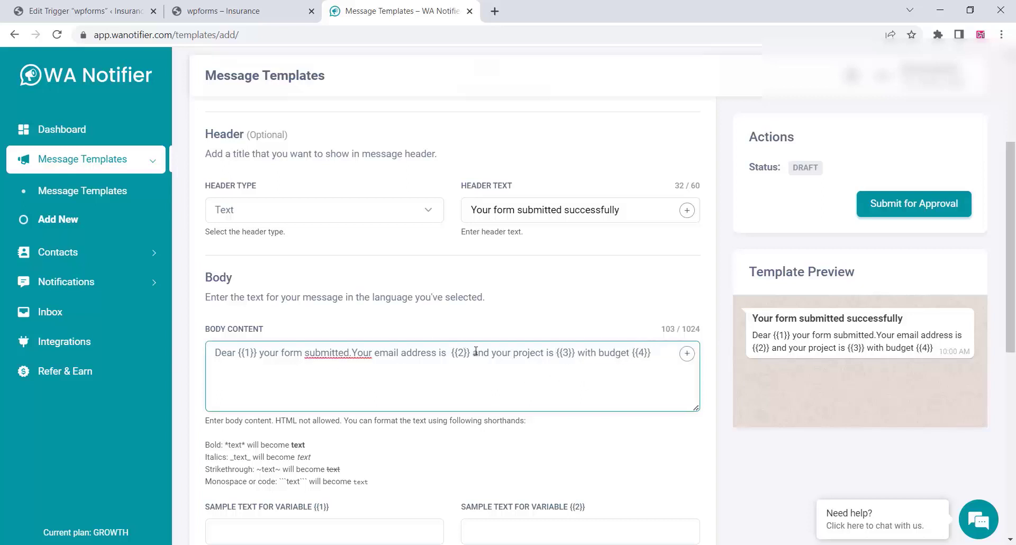
pyautogui.press('BackSpace')
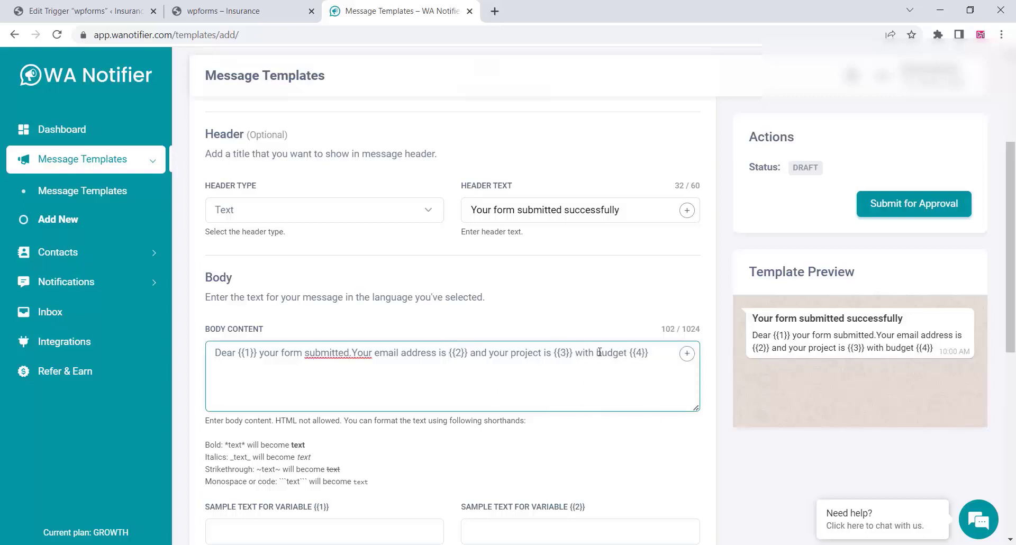
pyautogui.write('*')
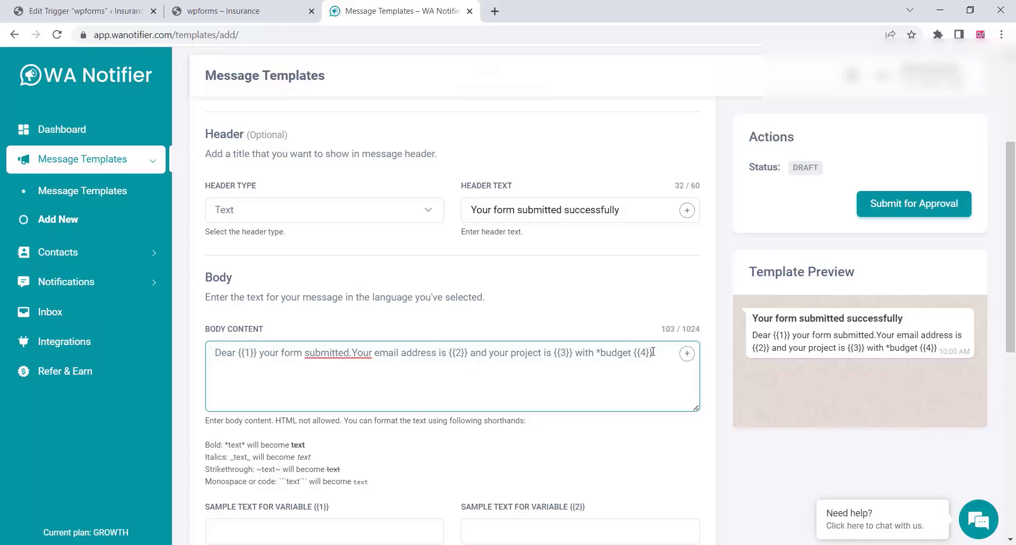
pyautogui.write('*')
pyautogui.scroll(-3, 368, 442)
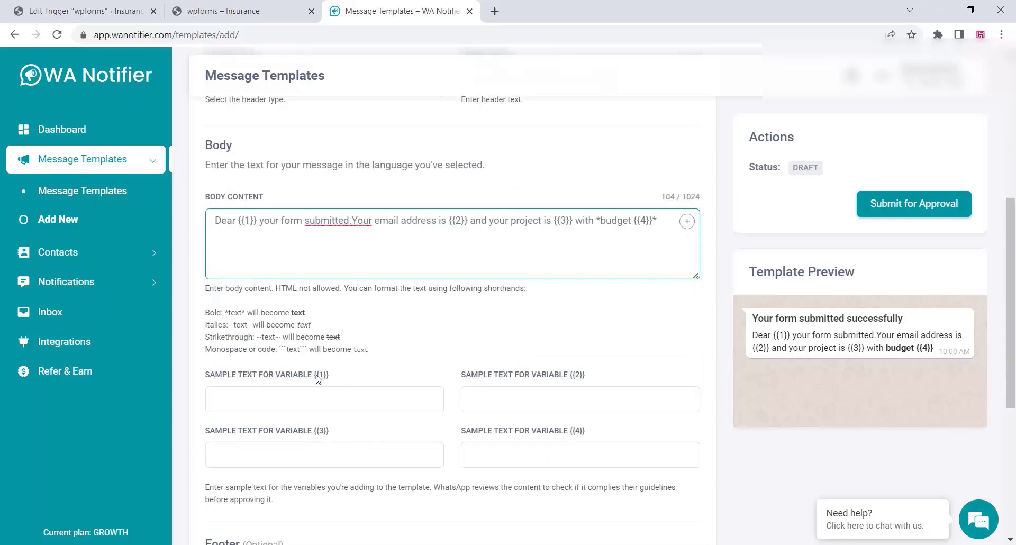
pyautogui.hotkey('ctrl', '1')
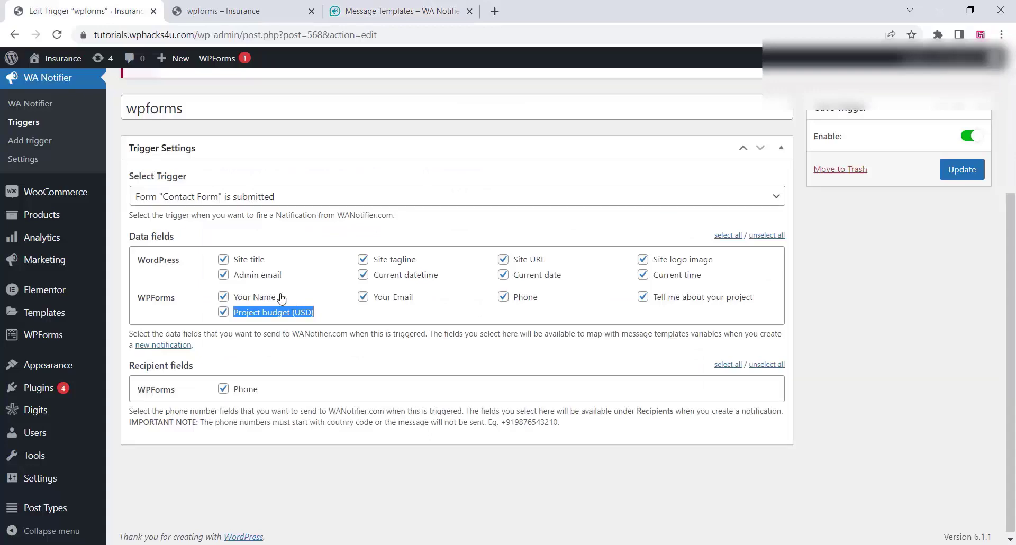
# Copy the 'Your Name' field label from the trigger page into the {{1}} sample text.
pyautogui.click(282, 298)
pyautogui.moveTo(282, 298); pyautogui.dragTo(233, 299)
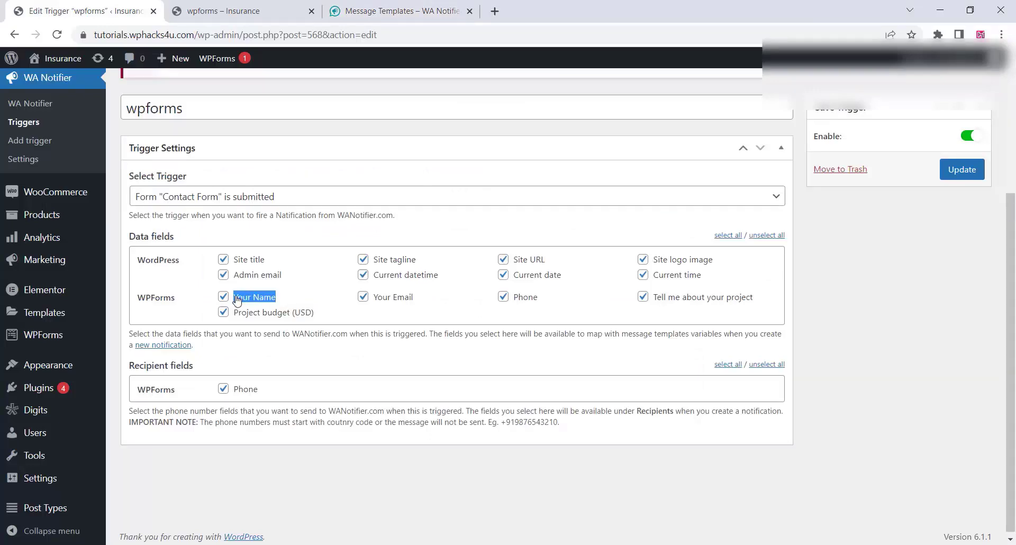
pyautogui.rightClick(243, 298)
pyautogui.click(272, 308)
pyautogui.click(405, 11)
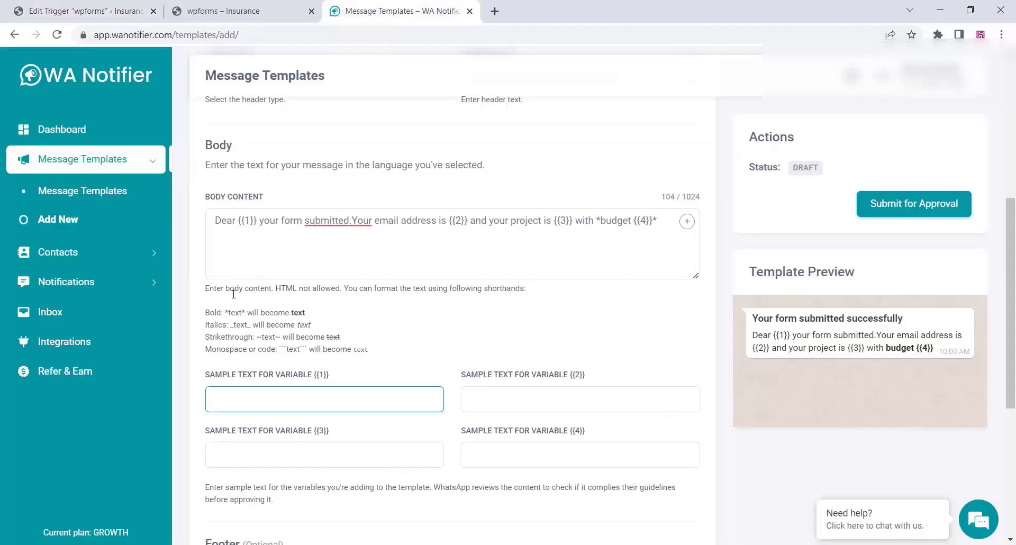
pyautogui.rightClick(225, 396)
pyautogui.click(270, 256)
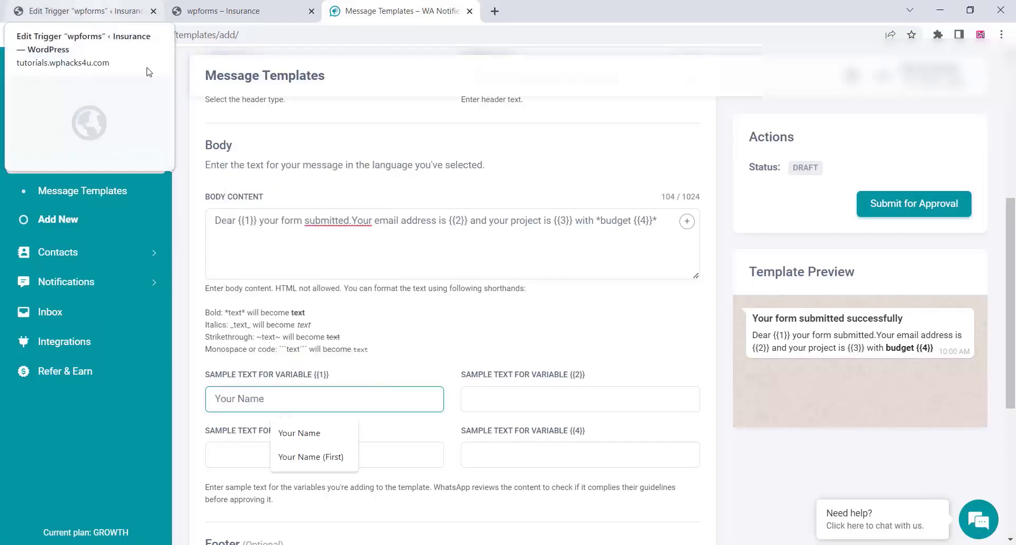
pyautogui.click(329, 434)
pyautogui.click(432, 352)
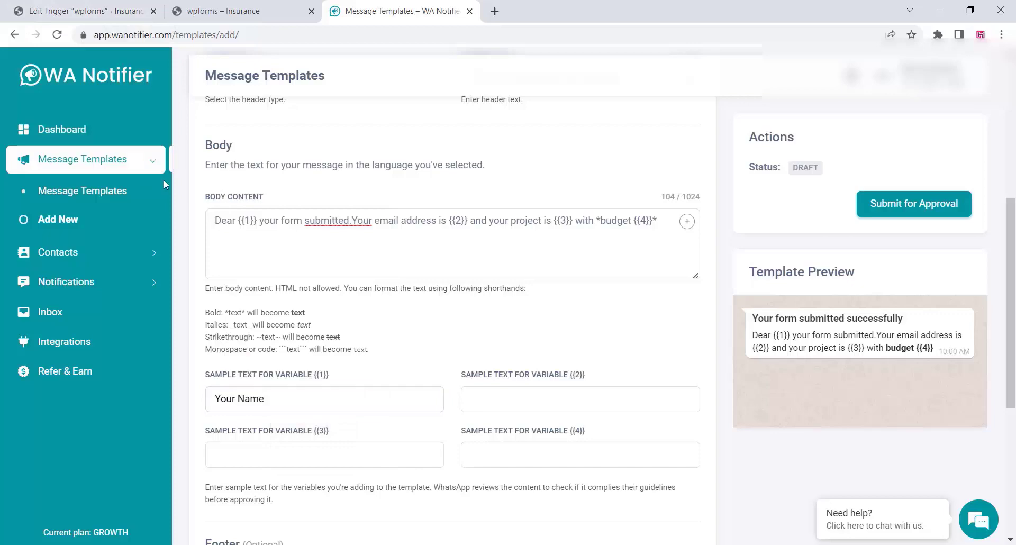
# Copy the 'Your Email' field label into the {{2}} sample text.
pyautogui.click(103, 7)
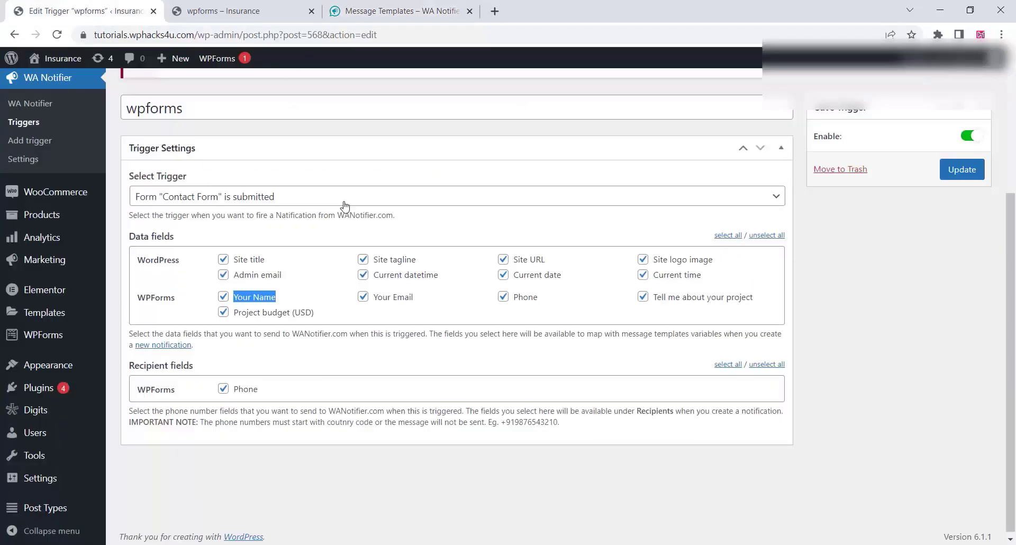
pyautogui.moveTo(418, 297); pyautogui.dragTo(376, 303)
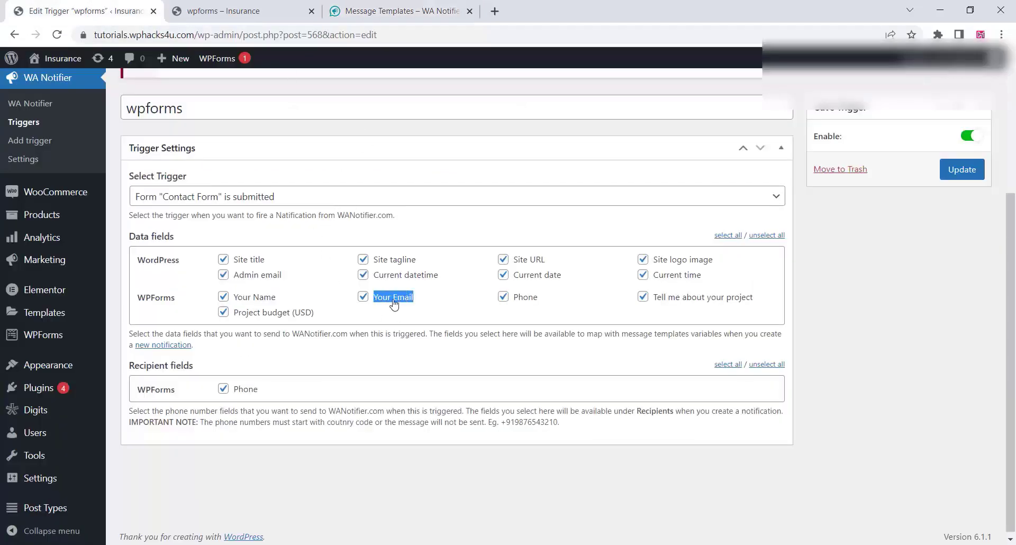
pyautogui.rightClick(392, 300)
pyautogui.click(413, 309)
pyautogui.click(402, 10)
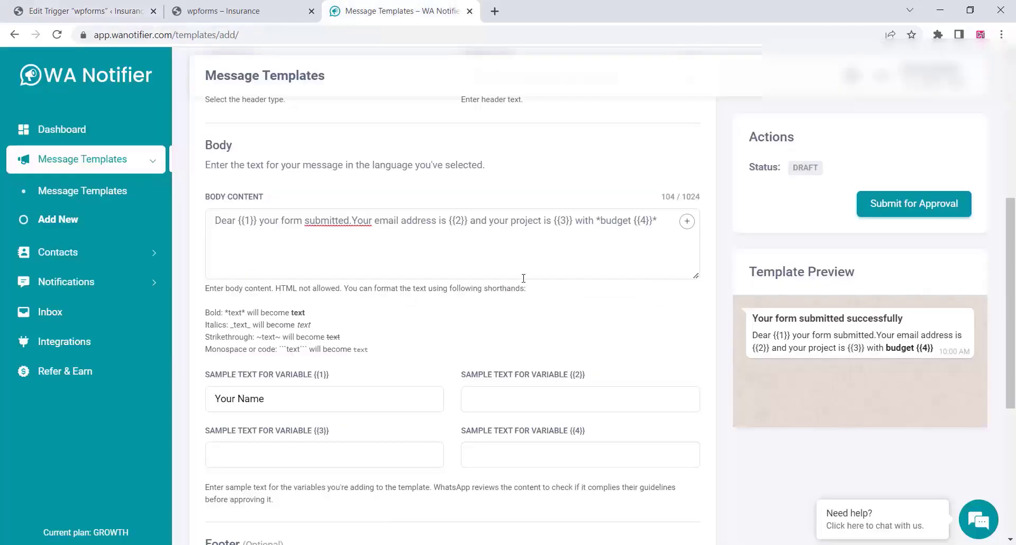
pyautogui.rightClick(487, 403)
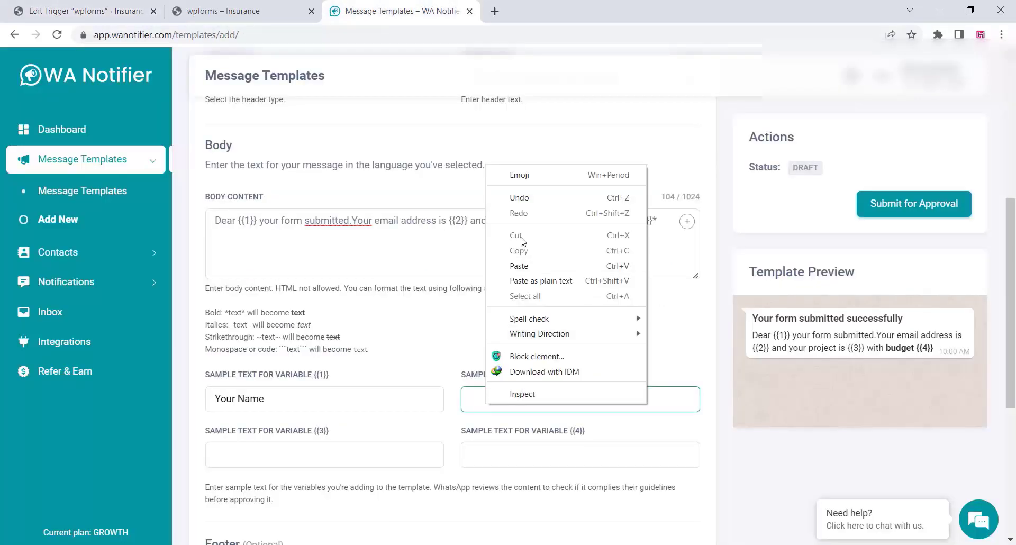
pyautogui.click(519, 264)
# Copy the 'Tell me about your project' label into the {{3}} sample text.
pyautogui.click(94, 7)
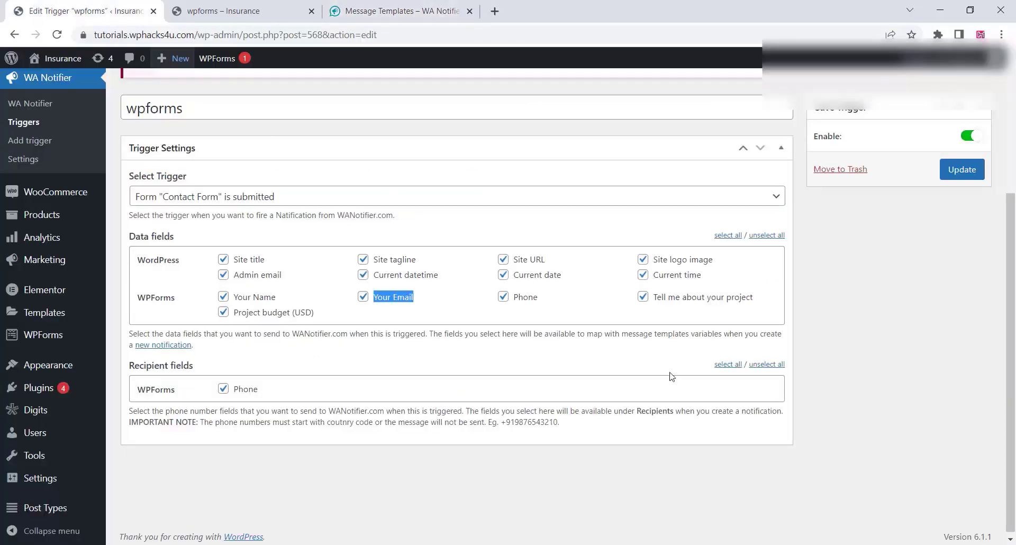
pyautogui.moveTo(761, 301); pyautogui.dragTo(653, 302)
pyautogui.rightClick(664, 301)
pyautogui.click(690, 315)
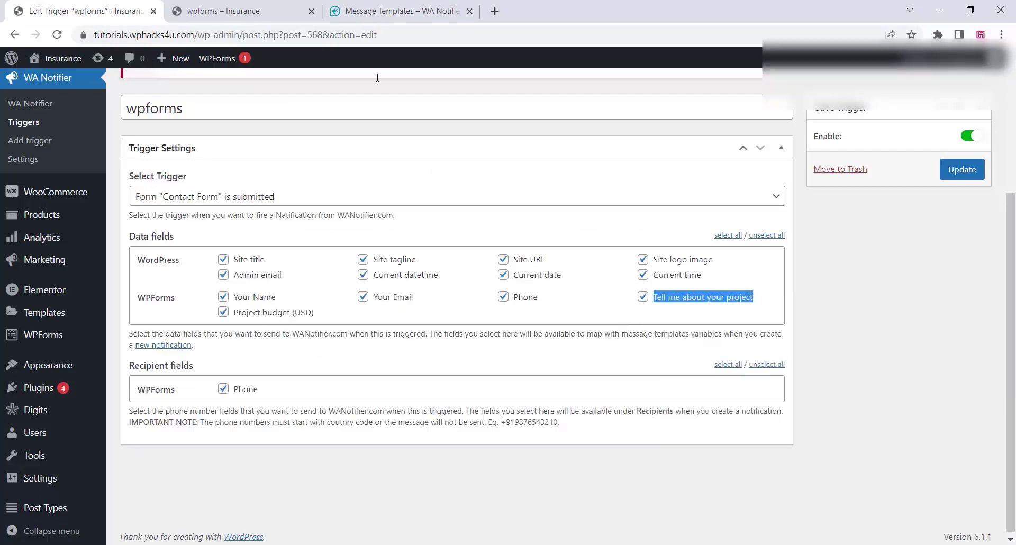
pyautogui.click(371, 10)
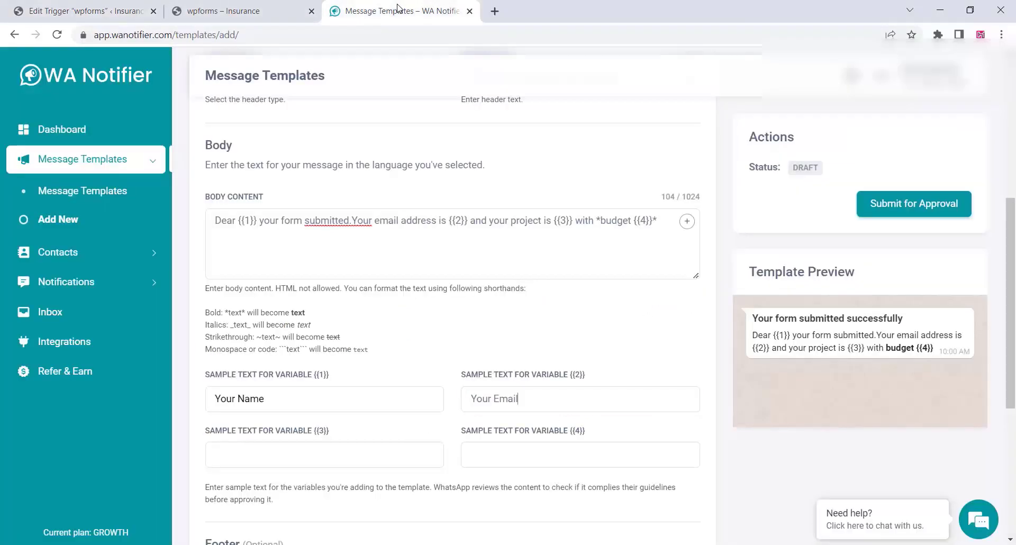
pyautogui.rightClick(242, 462)
pyautogui.click(254, 325)
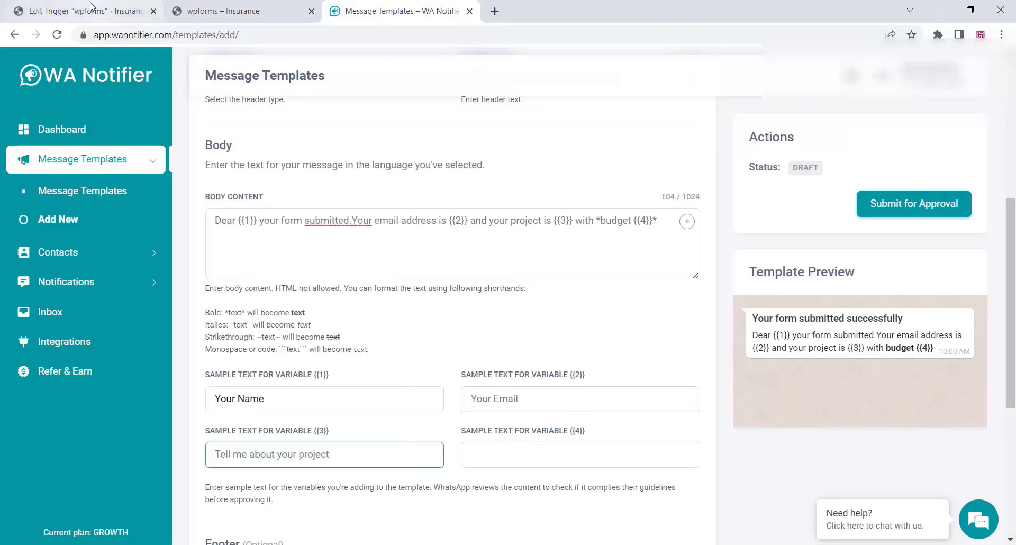
# Copy the 'Project budget (USD)' label into the {{4}} sample text.
pyautogui.click(91, 6)
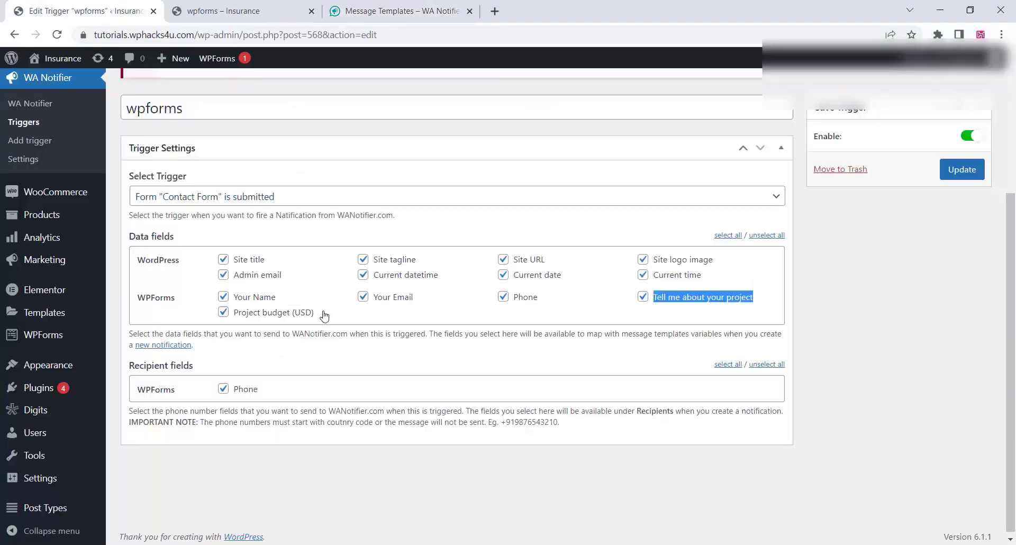
pyautogui.moveTo(318, 314); pyautogui.dragTo(233, 314)
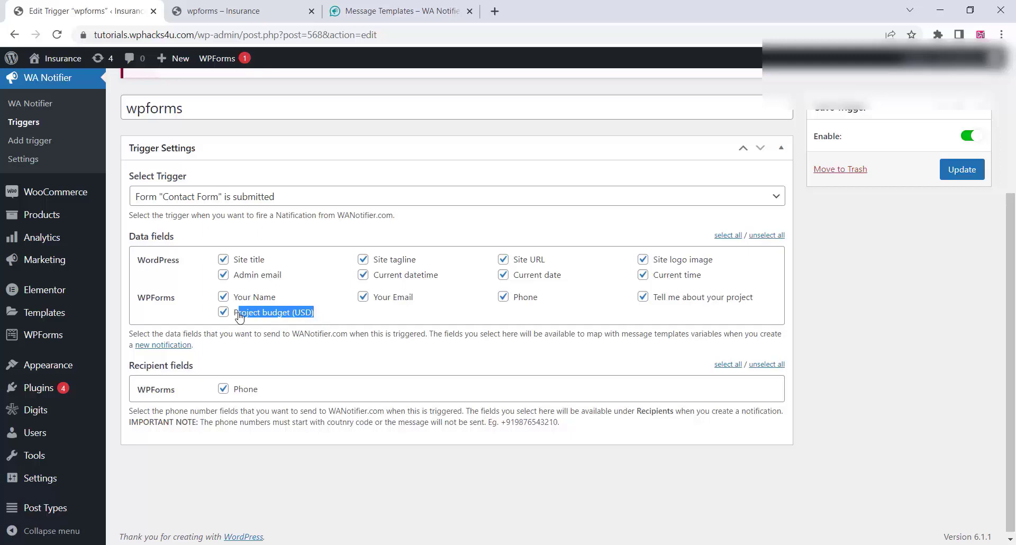
pyautogui.rightClick(281, 313)
pyautogui.click(312, 323)
pyautogui.click(371, 11)
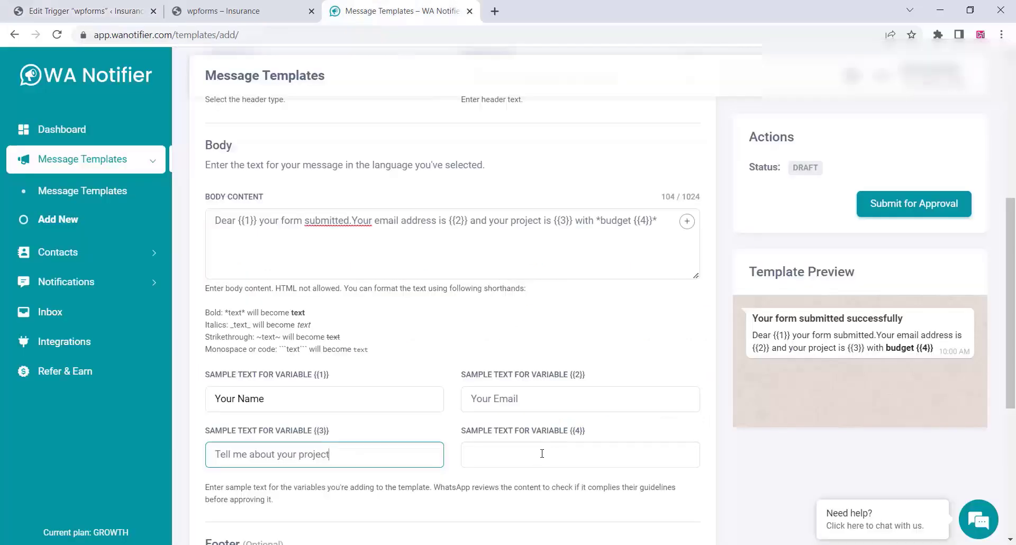
pyautogui.rightClick(479, 452)
pyautogui.click(523, 319)
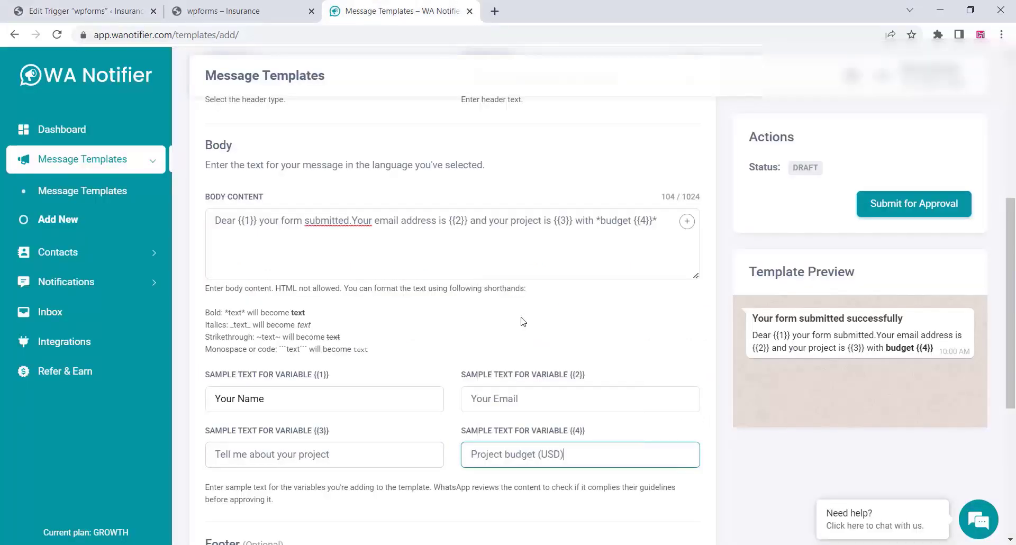
# Submit wpforms_received to WhatsApp for approval and refresh its status until it shows Approved.
pyautogui.click(910, 206)
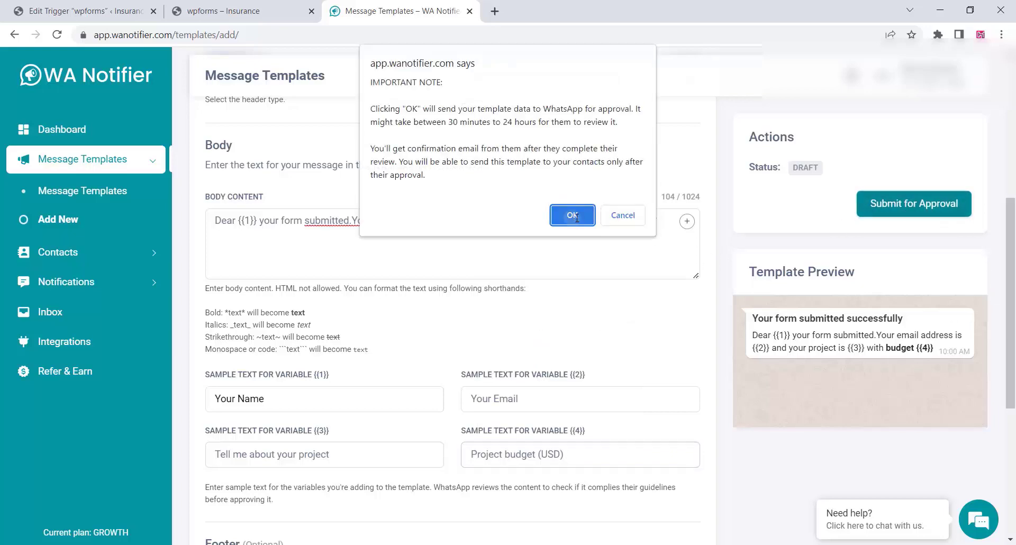
pyautogui.click(574, 216)
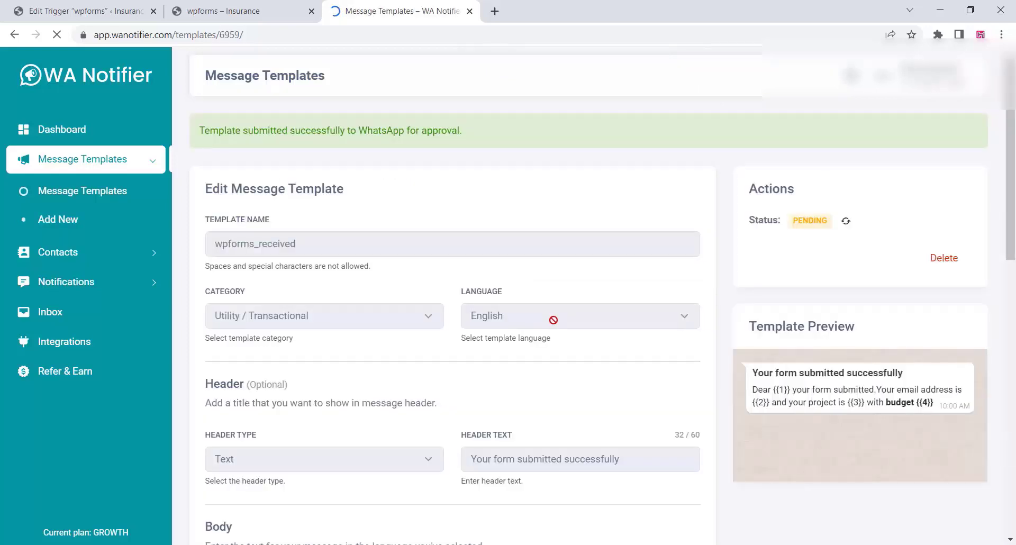
pyautogui.click(846, 222)
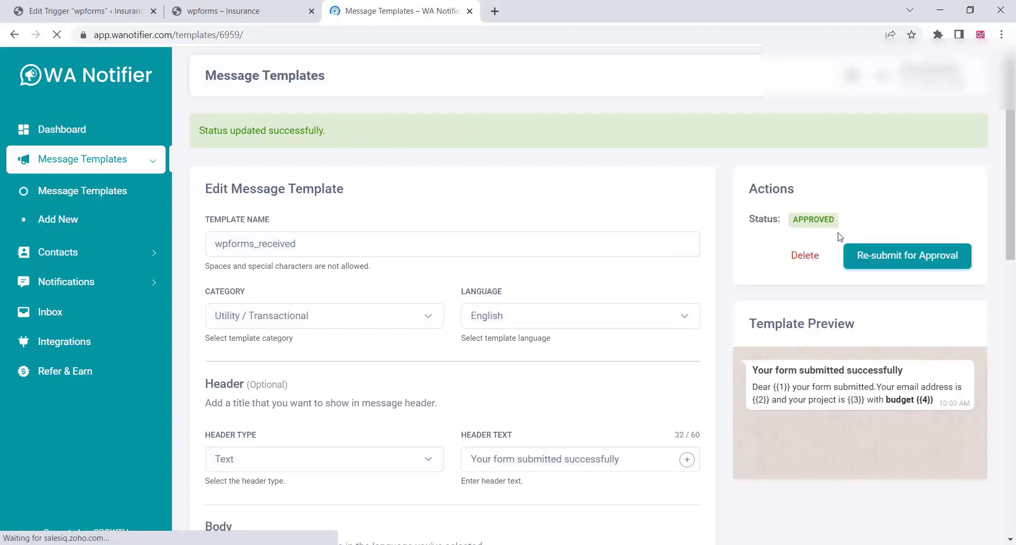
# Start a new WA Notifier notification titled 'wpforms'.
pyautogui.click(72, 286)
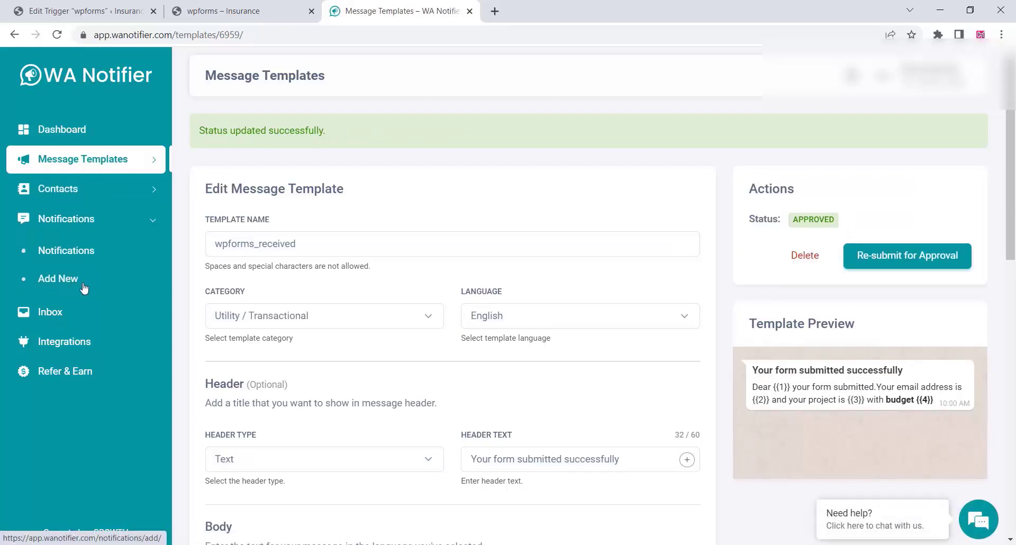
pyautogui.click(50, 283)
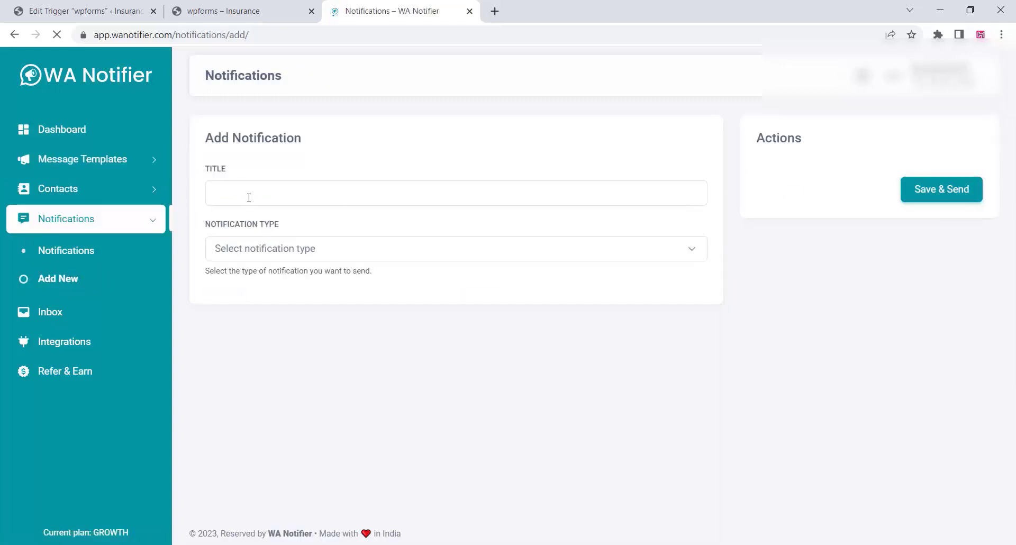
pyautogui.click(248, 197)
pyautogui.write('wpforms')
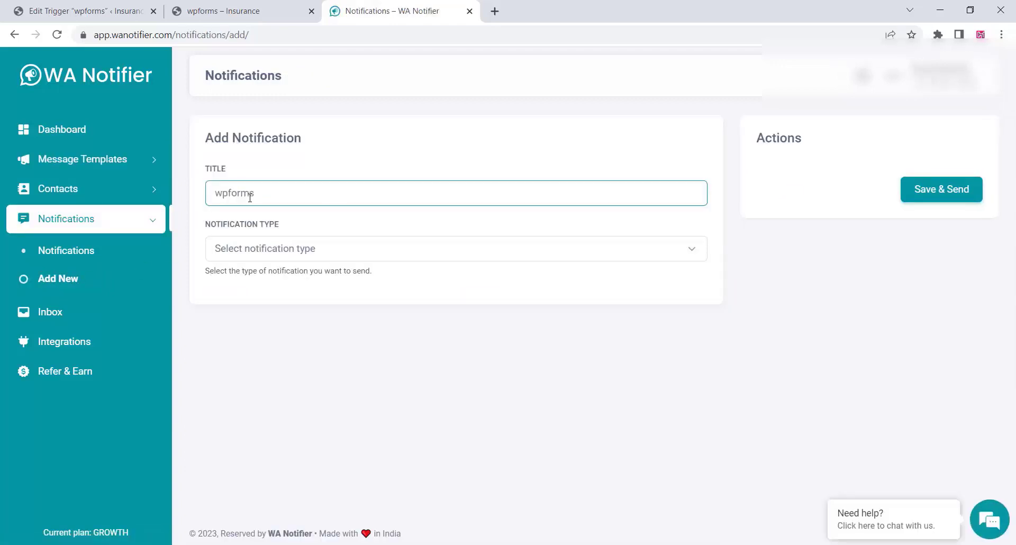
# Make it Transactional, triggered by WPForms Contact Form submissions, using the wpforms_received (en) template.
pyautogui.click(257, 254)
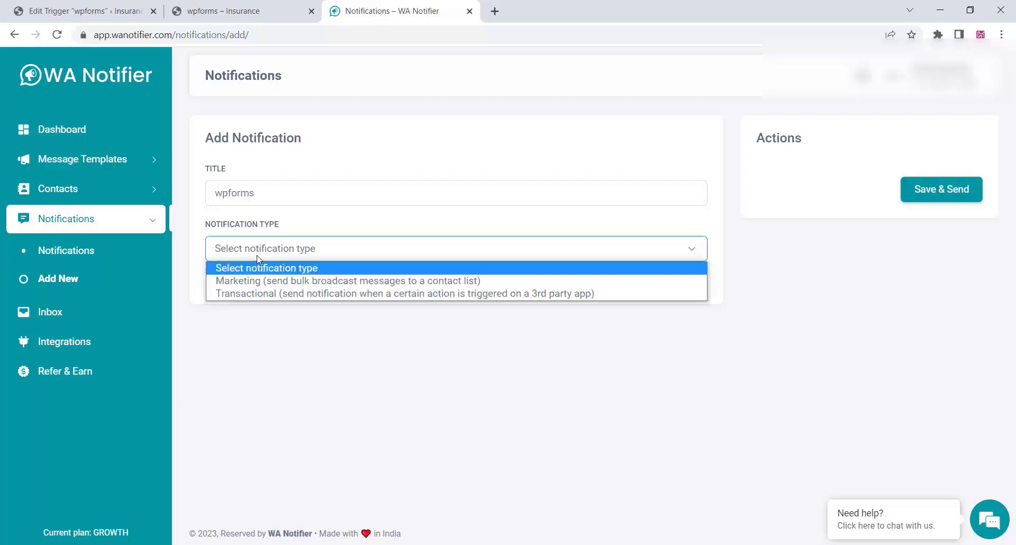
pyautogui.click(253, 294)
pyautogui.click(271, 323)
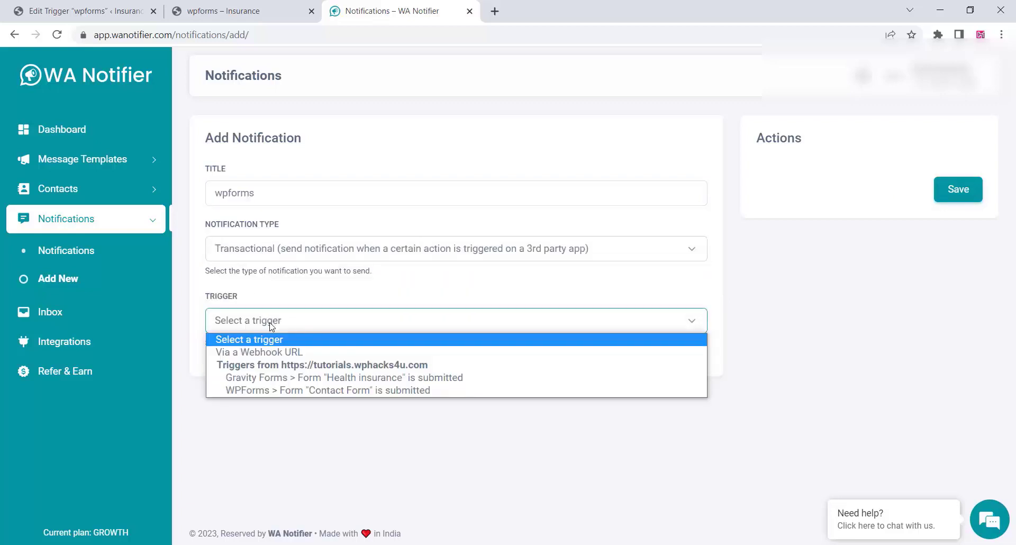
pyautogui.click(270, 394)
pyautogui.scroll(-2, 314, 391)
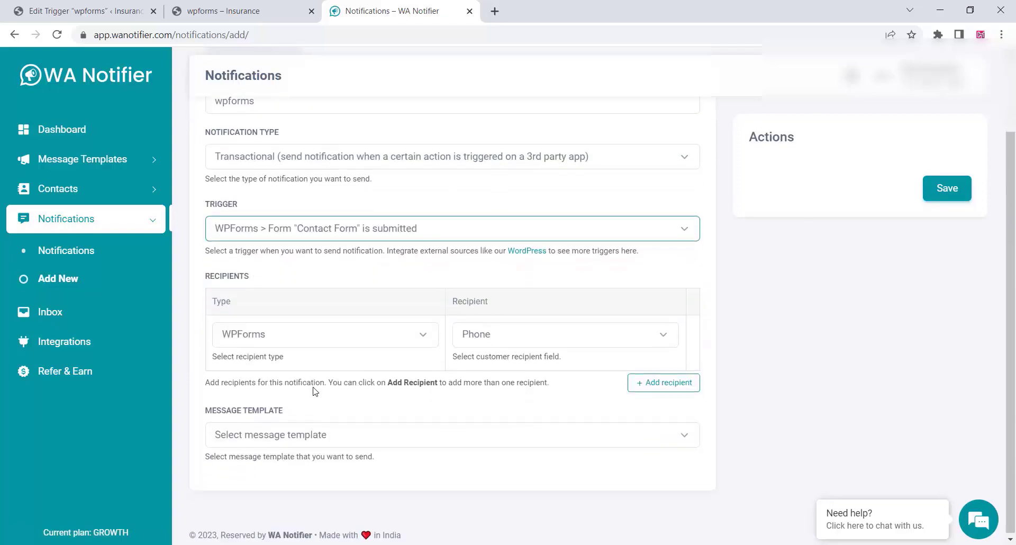
pyautogui.click(298, 435)
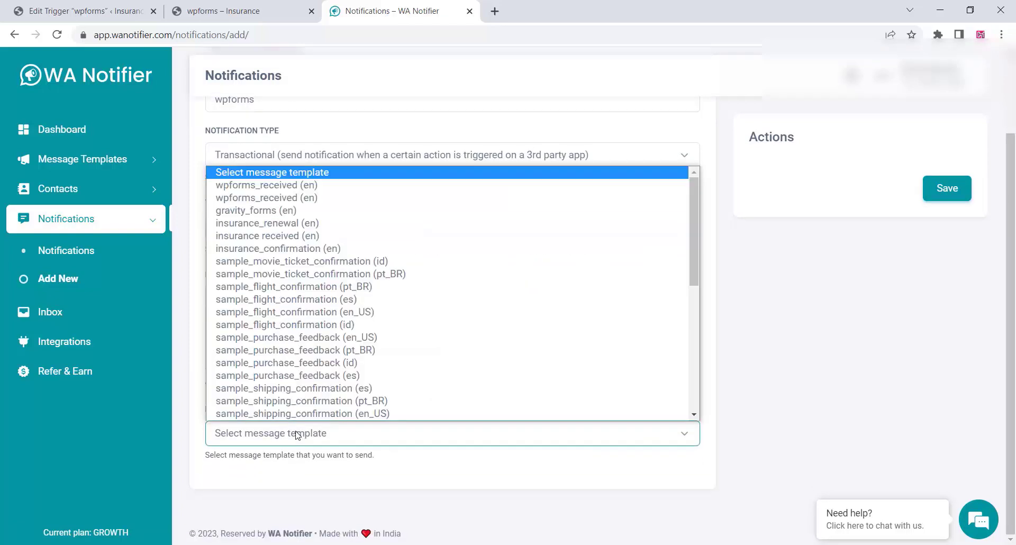
pyautogui.click(300, 185)
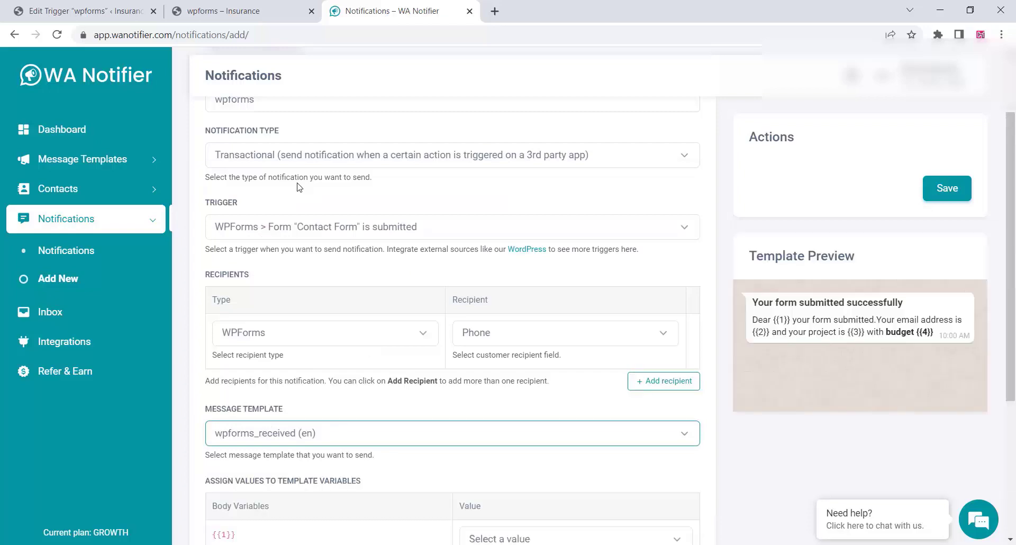
# Map template variable {{1}} to Your Name and {{2}} to Your Email.
pyautogui.scroll(-4, 312, 222)
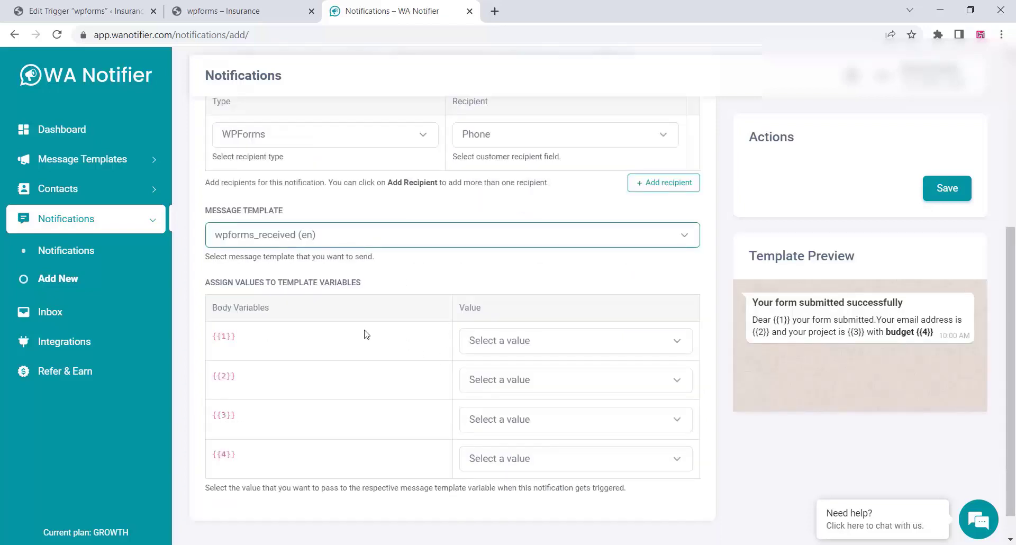
pyautogui.click(536, 341)
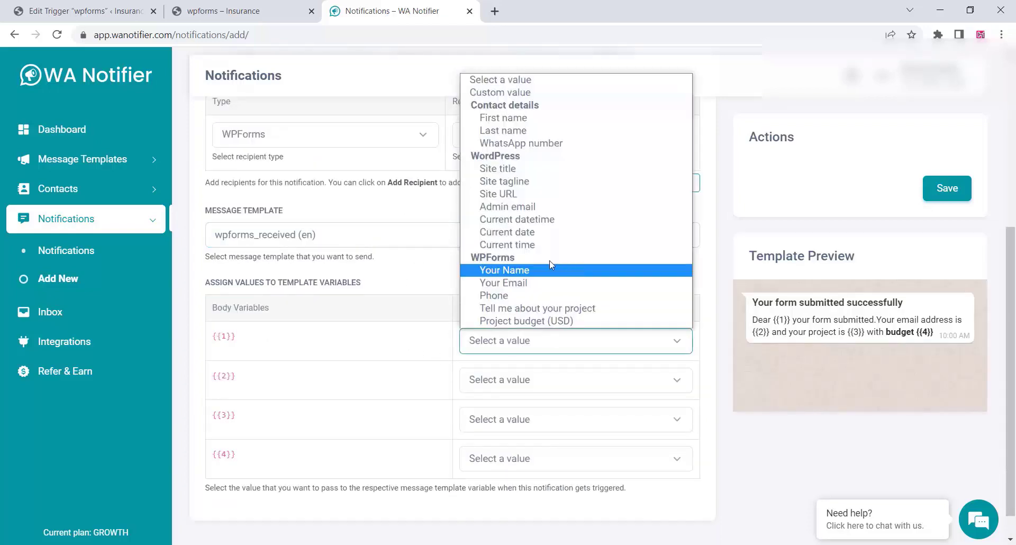
pyautogui.click(533, 272)
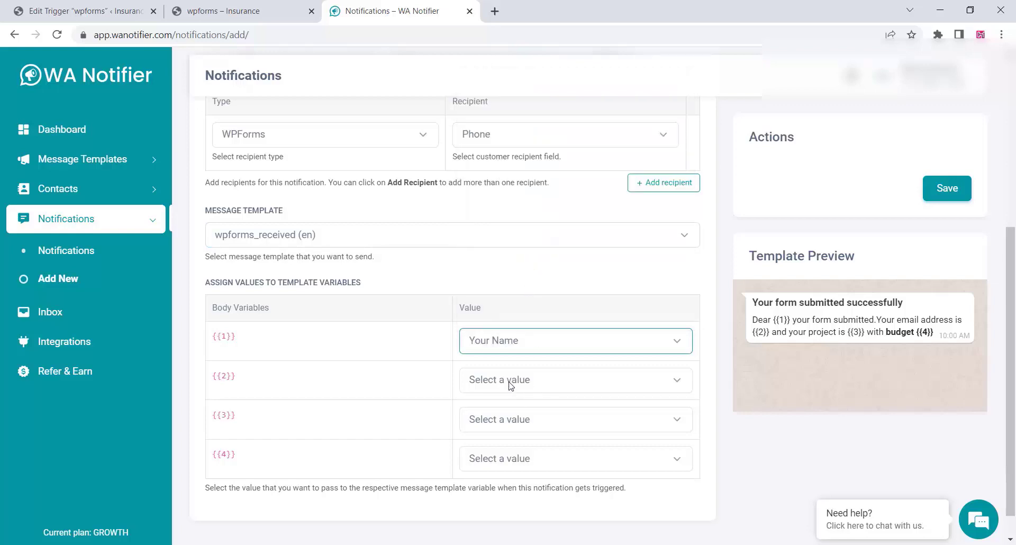
pyautogui.click(528, 377)
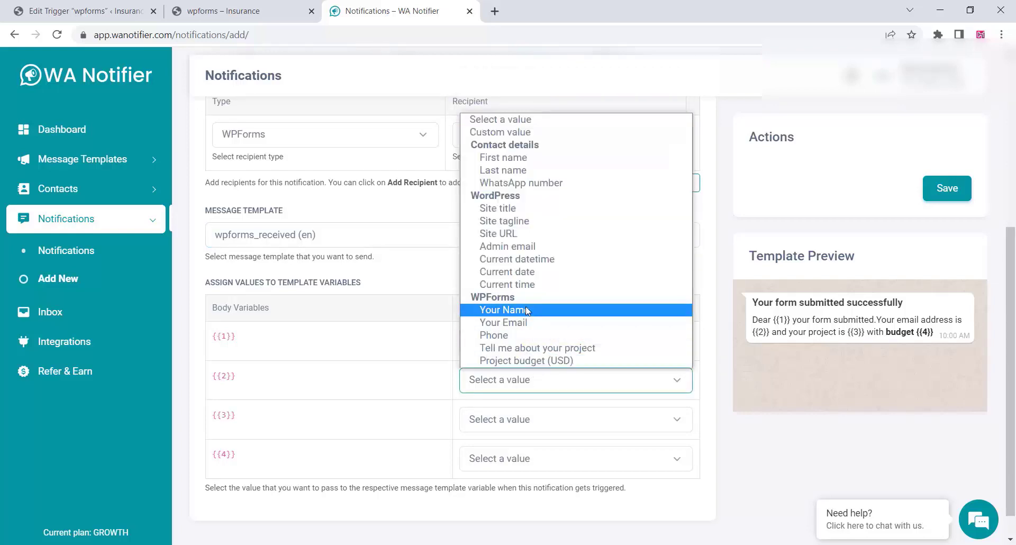
pyautogui.click(526, 322)
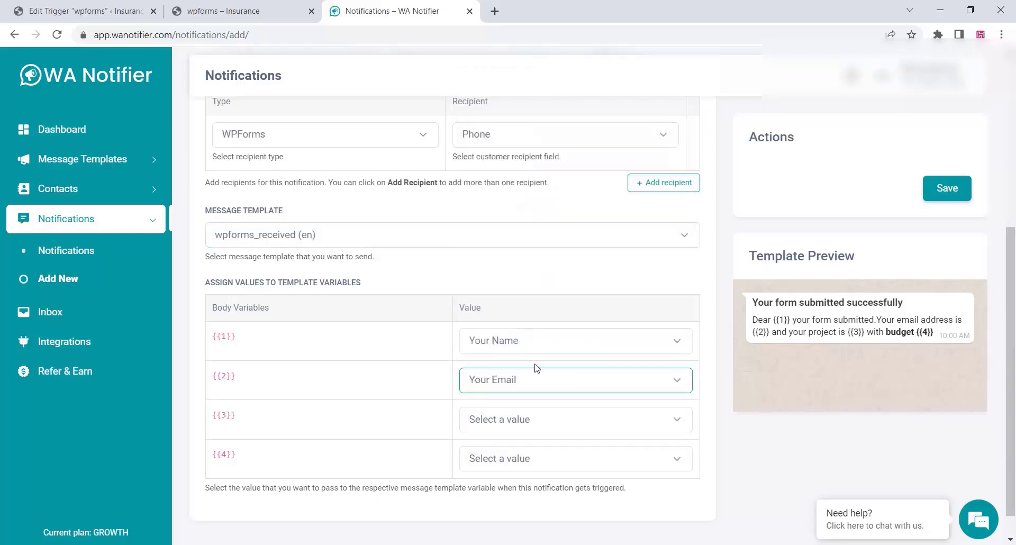
# Map {{3}} to the project description and {{4}} to Project budget (USD), then save.
pyautogui.click(515, 424)
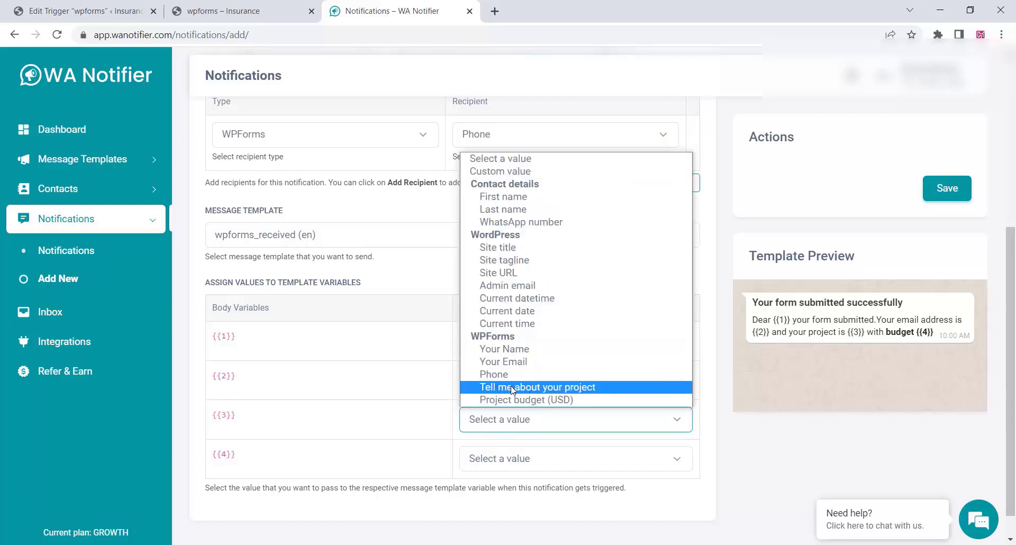
pyautogui.click(512, 391)
pyautogui.click(527, 461)
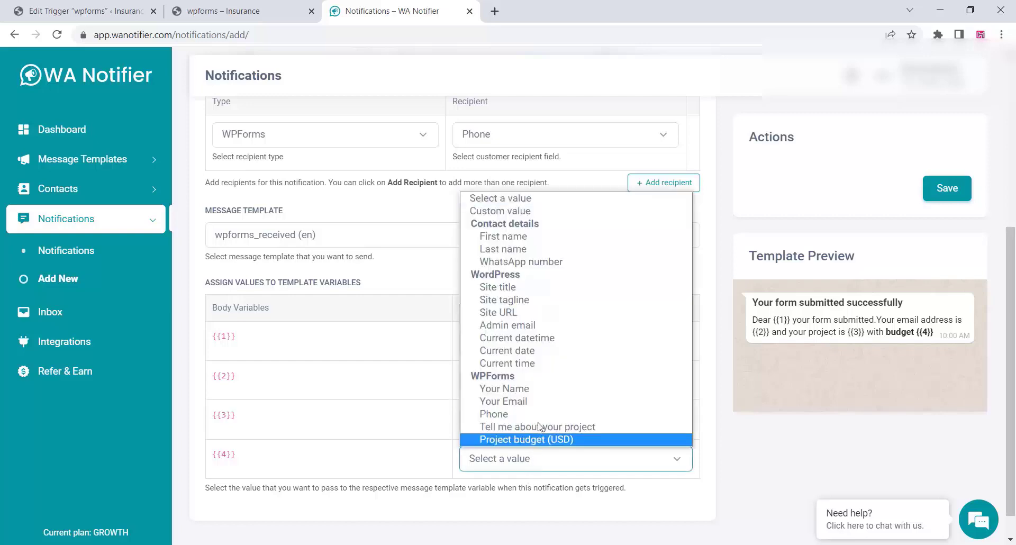
pyautogui.click(526, 440)
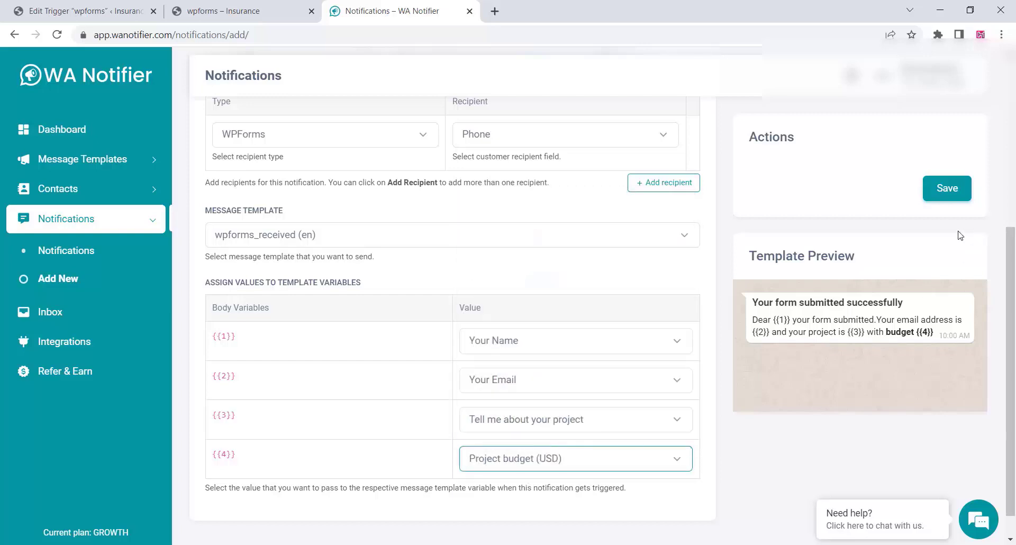
pyautogui.click(948, 188)
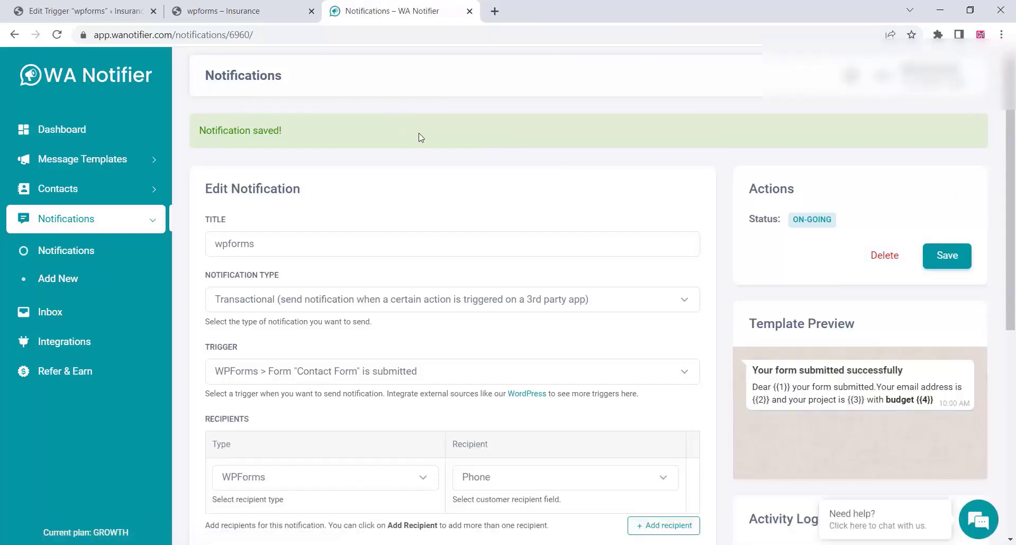
pyautogui.click(245, 6)
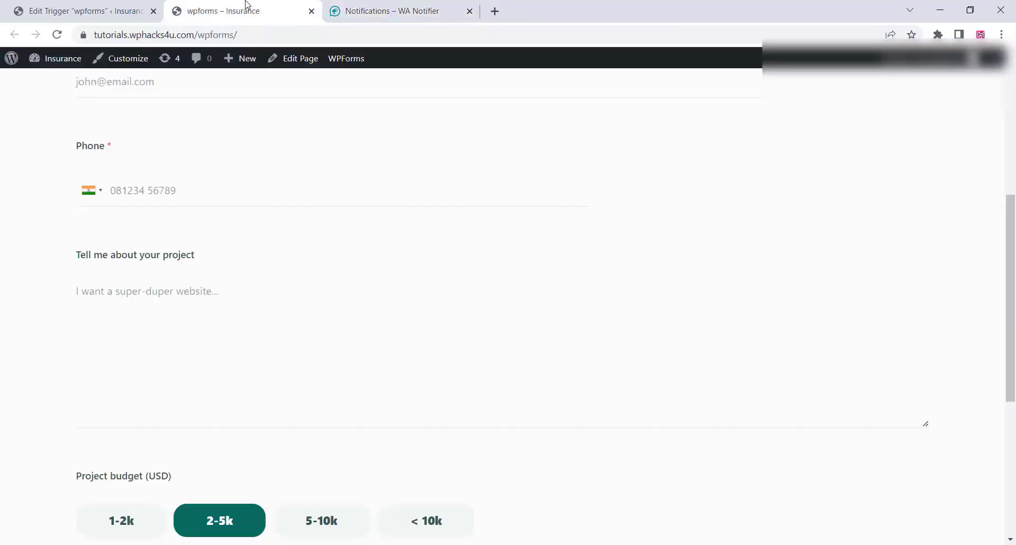
# Reload the form page and enter the test contact's full name with a capitalised surname.
pyautogui.click(57, 35)
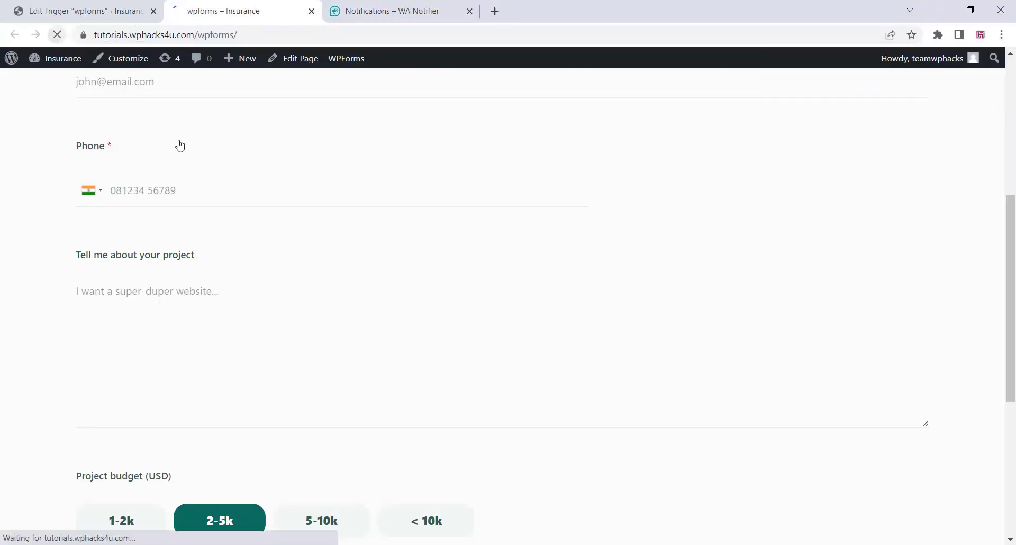
pyautogui.scroll(7, 189, 239)
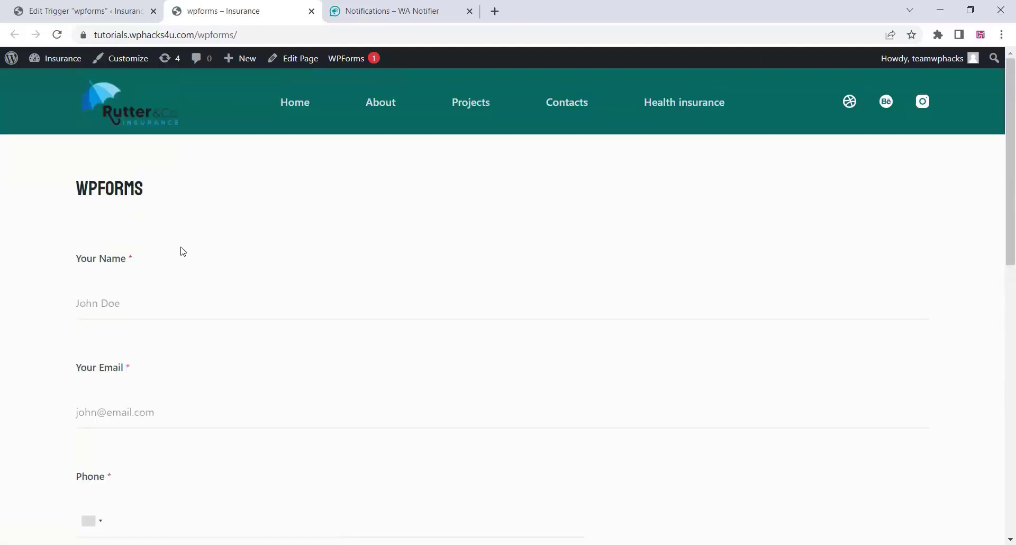
pyautogui.click(111, 303)
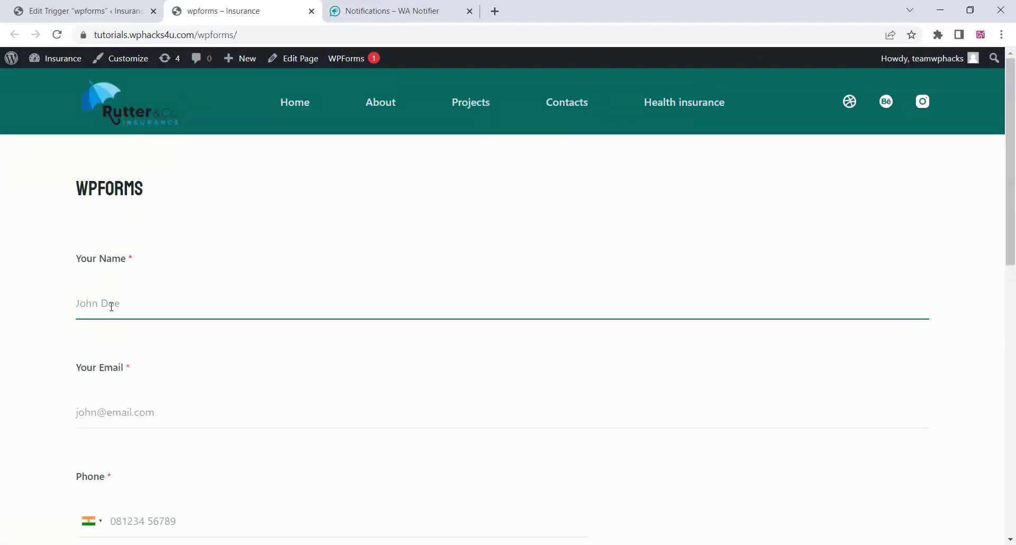
pyautogui.rightClick(127, 316)
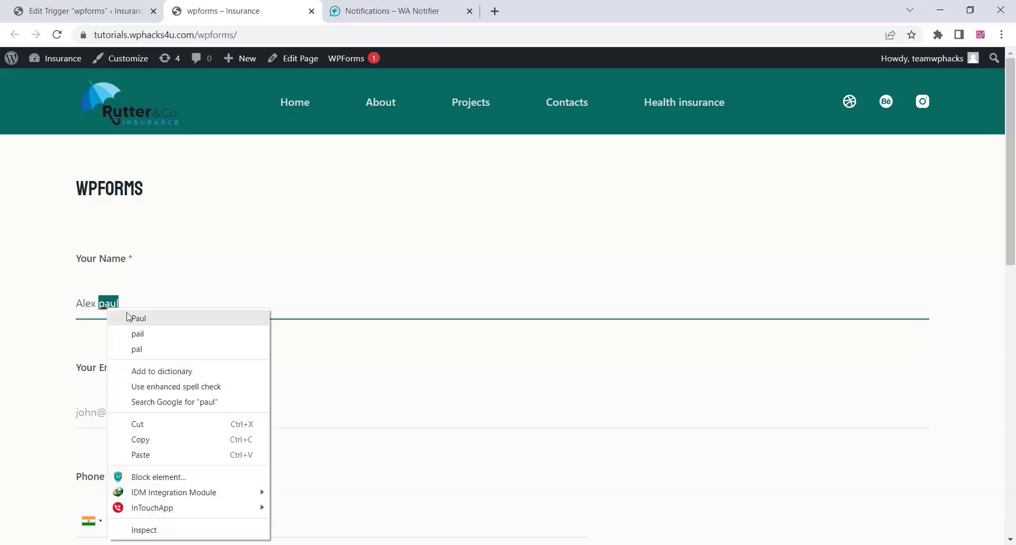
pyautogui.click(136, 318)
# Fill in the test contact's e-mail address in the Your Email field.
pyautogui.scroll(-3, 127, 307)
pyautogui.click(107, 290)
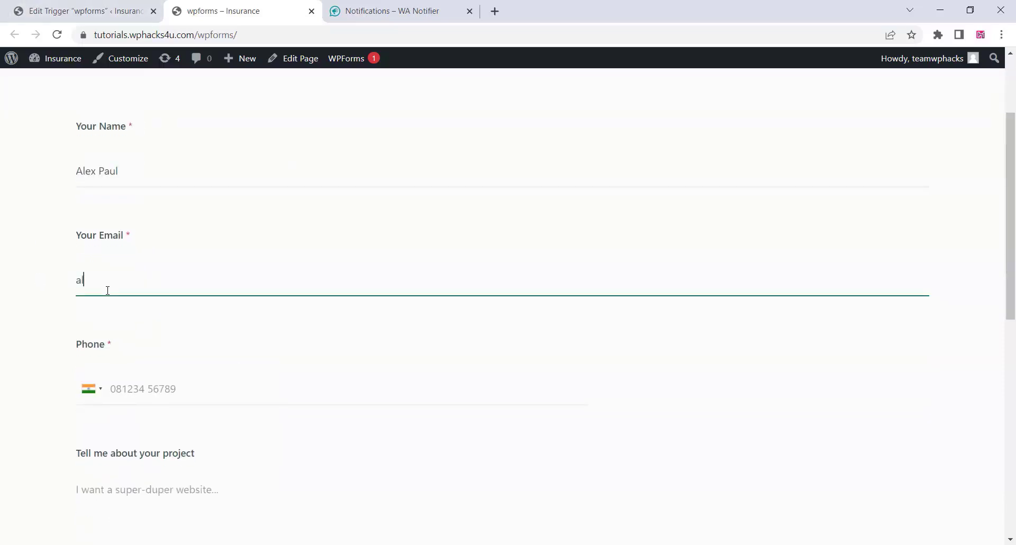
pyautogui.click(126, 377)
pyautogui.scroll(-5, 148, 284)
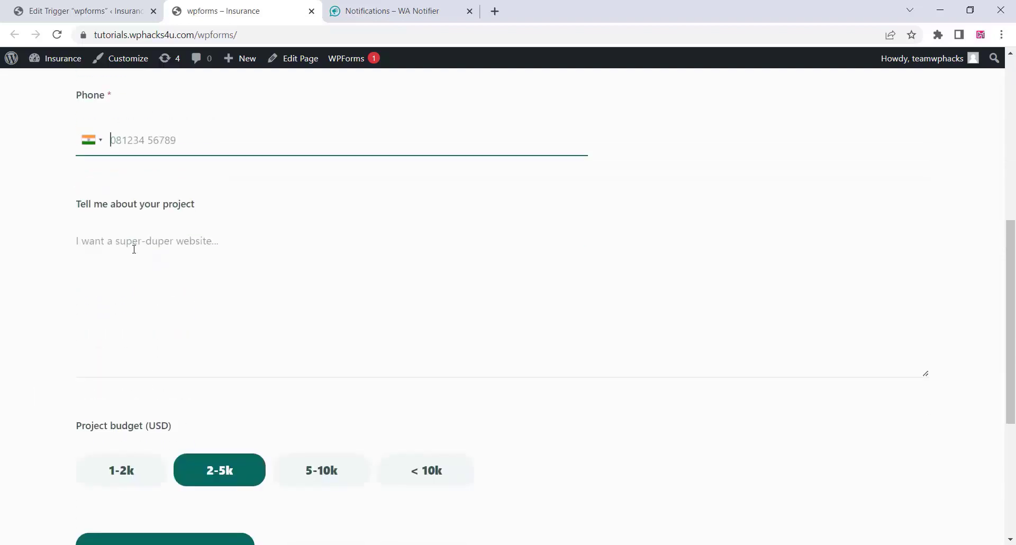
# Describe the project as 'i want a e-commerce website', choose the 5-10k budget, and submit.
pyautogui.click(134, 250)
pyautogui.write('i want a')
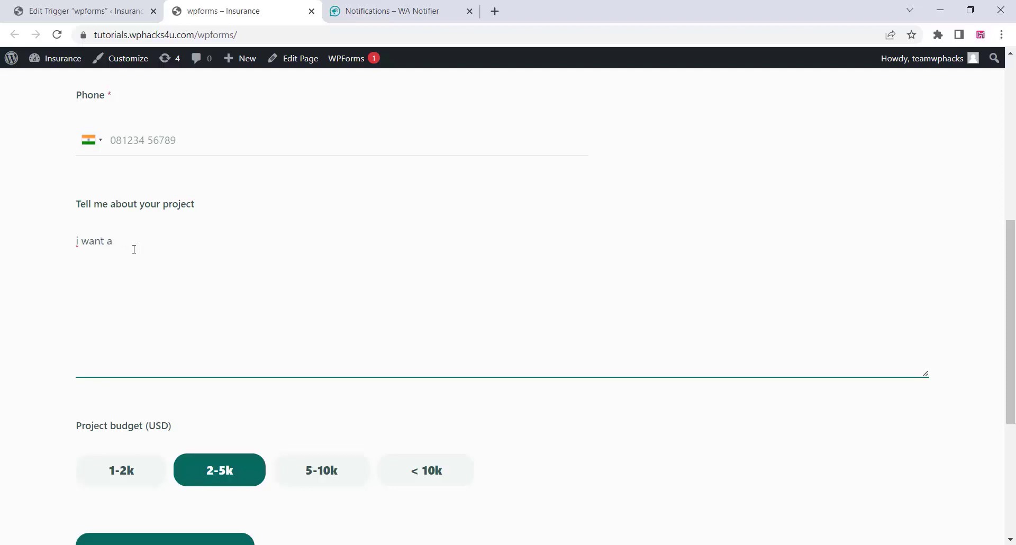
pyautogui.write(' e-commerce website')
pyautogui.click(309, 471)
pyautogui.scroll(-4, 158, 423)
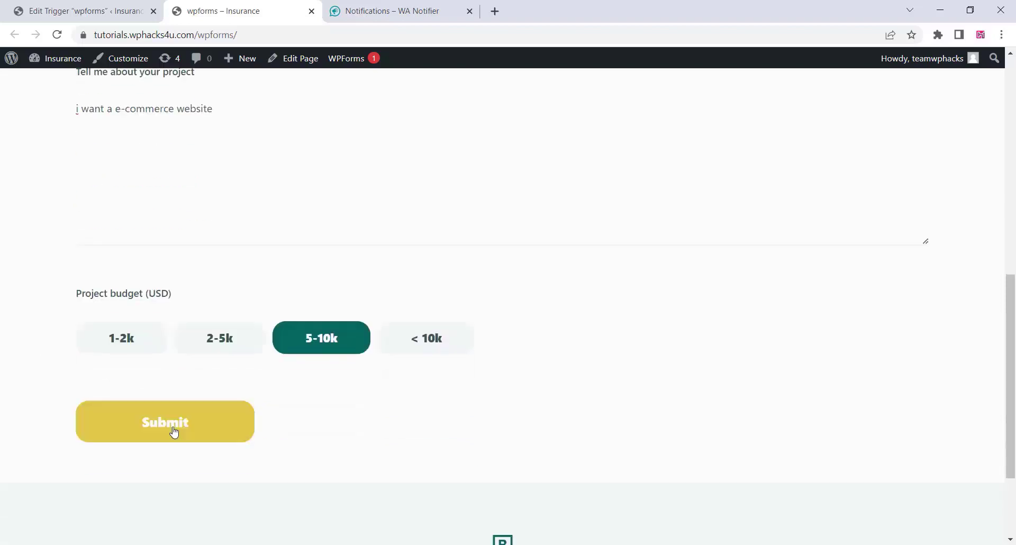
pyautogui.click(153, 355)
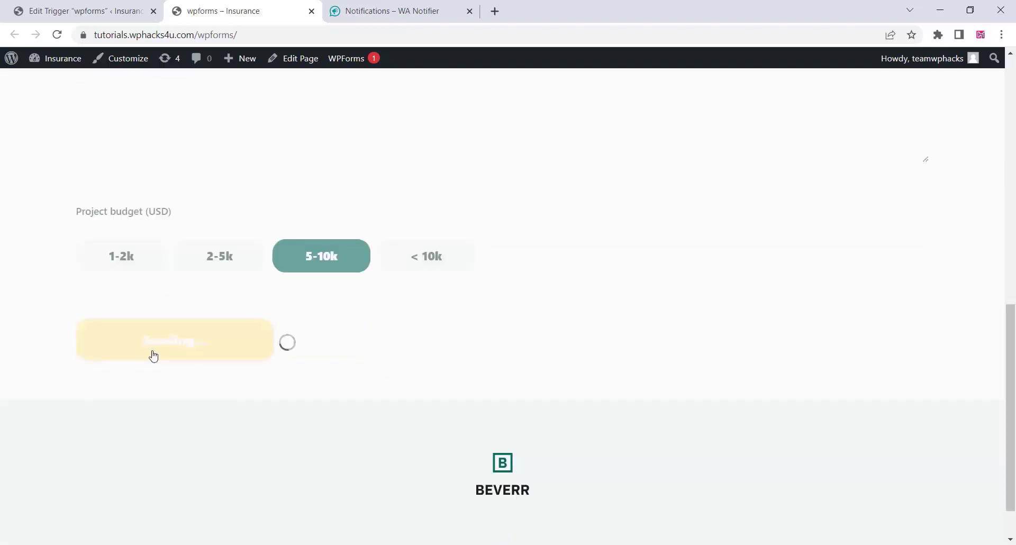